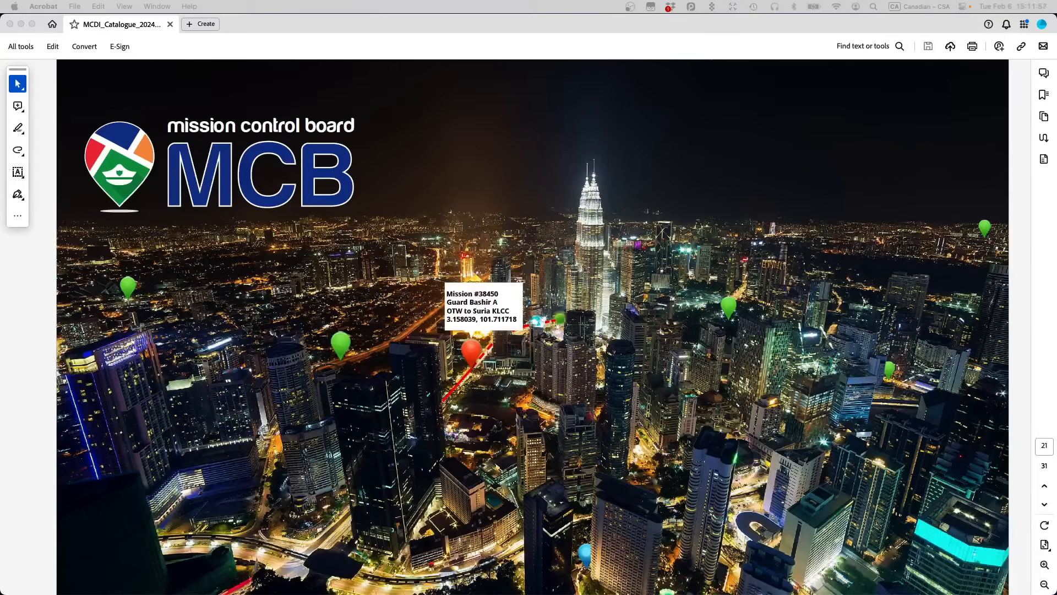
Step: Hide Acrobat, restore Securithor's Montréal live map in the remote session, and bring Vysor forward
{"action": "left_click", "coordinate": [21, 23]}
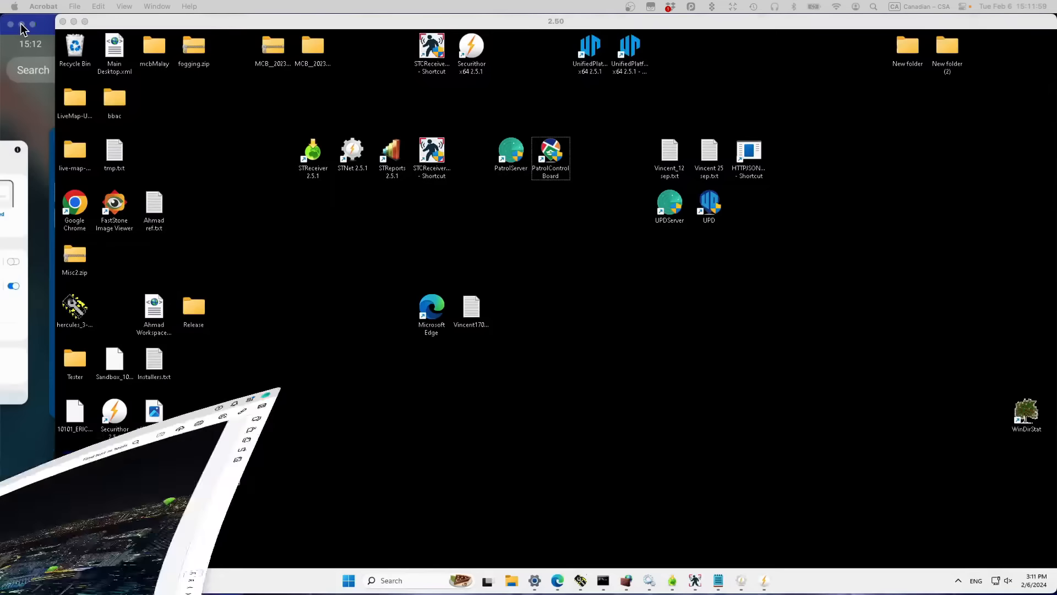
{"action": "left_click", "coordinate": [259, 160]}
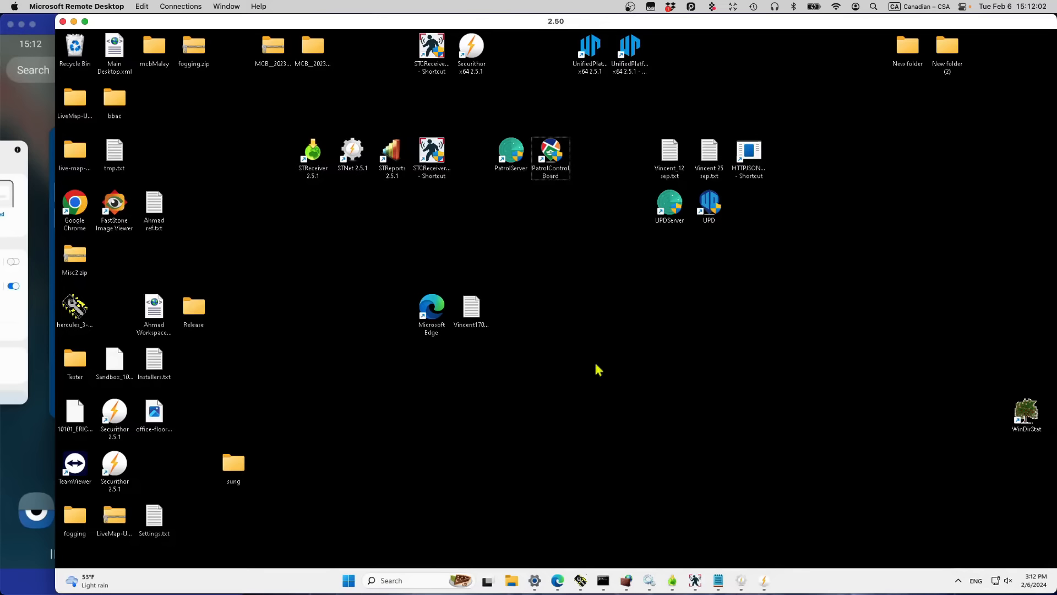
{"action": "left_click", "coordinate": [769, 589]}
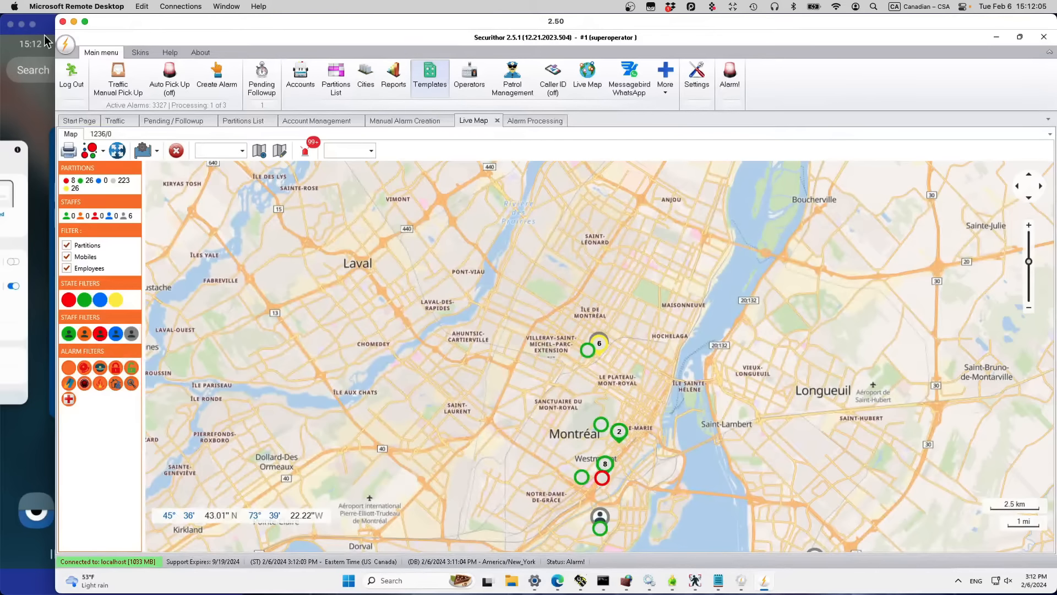
{"action": "left_click", "coordinate": [13, 115]}
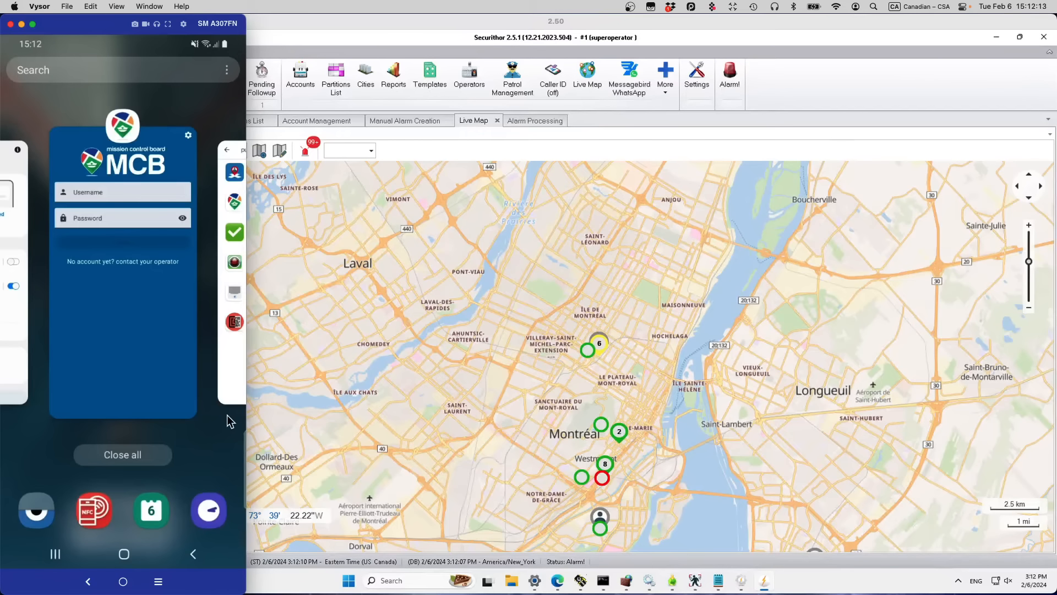
Step: Launch Mission Control Board on the phone from the Play Store MCDI app list
{"action": "left_click", "coordinate": [230, 396]}
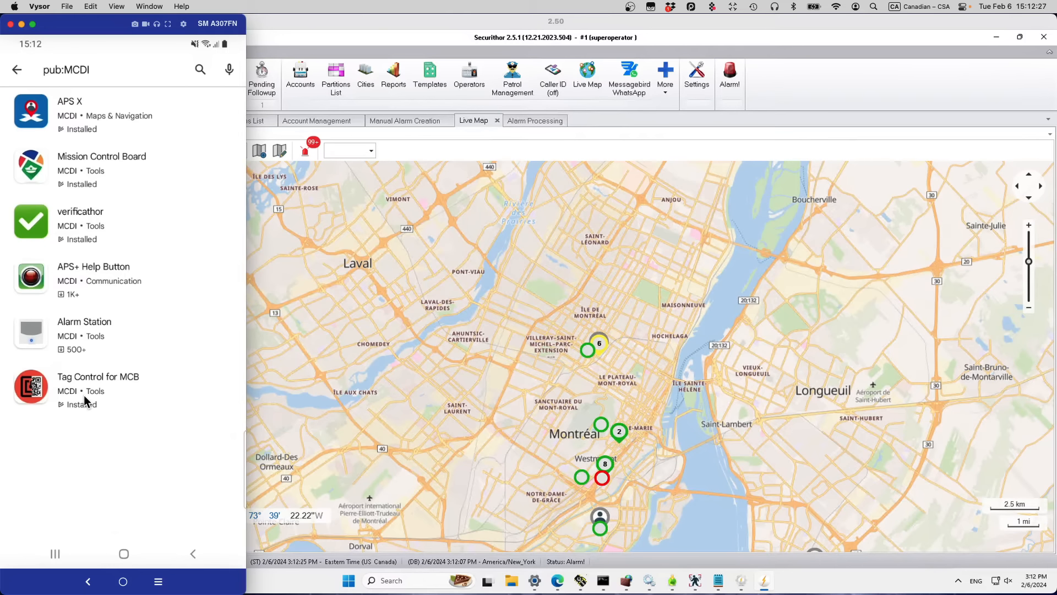
{"action": "left_click", "coordinate": [28, 172]}
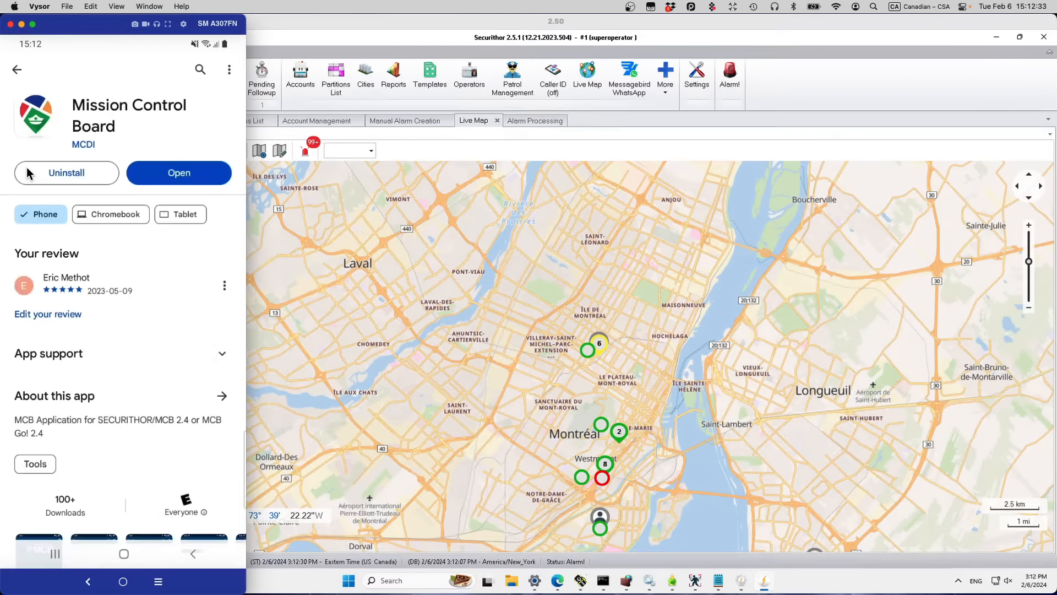
{"action": "left_click", "coordinate": [187, 180]}
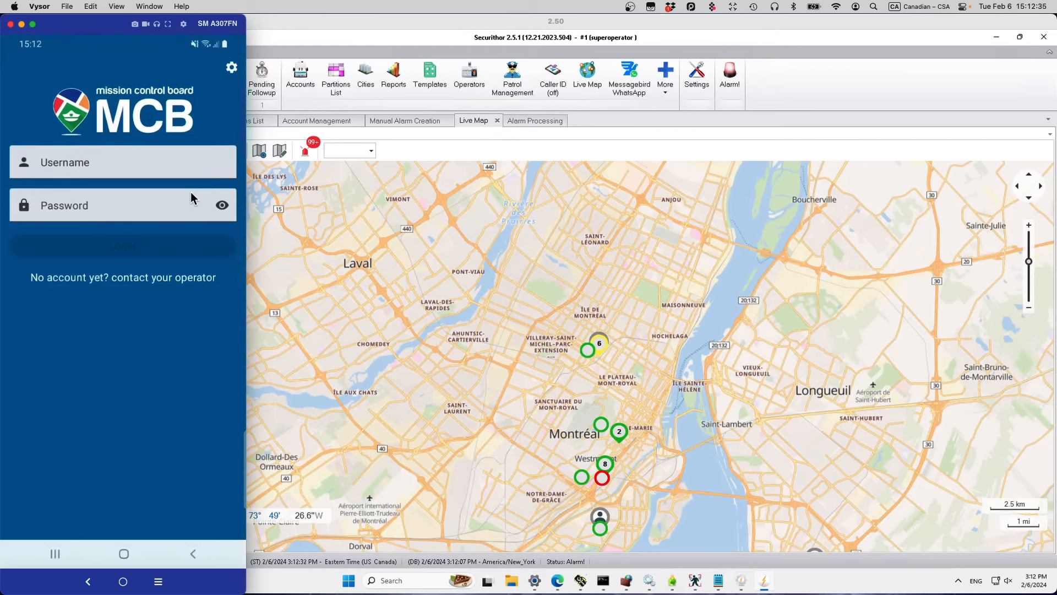
Step: Check the phone app's server settings, return to its login screen, and bring Securithor back
{"action": "left_click", "coordinate": [231, 69]}
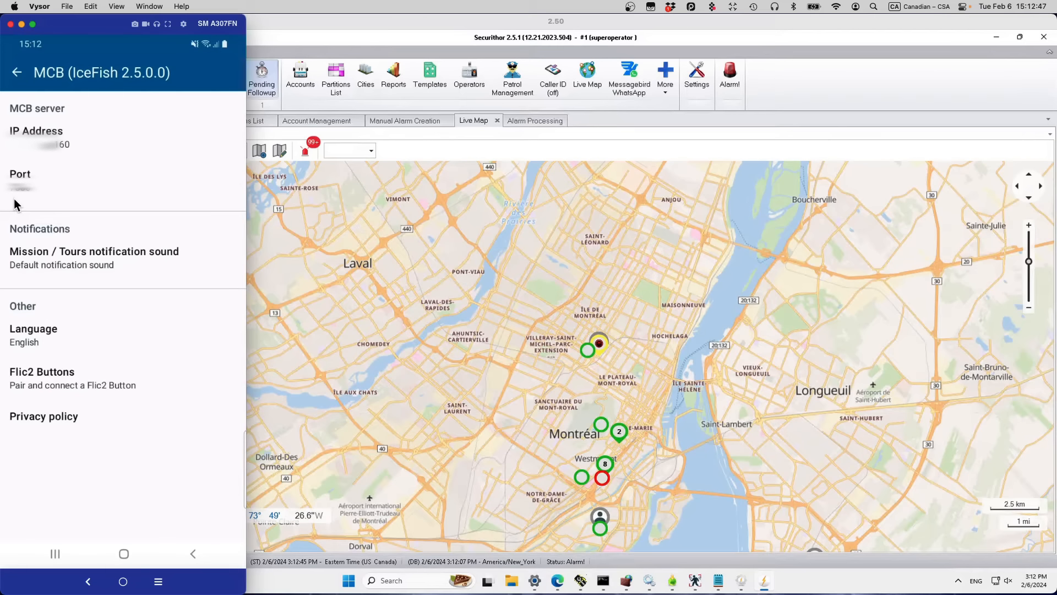
{"action": "left_click", "coordinate": [16, 72]}
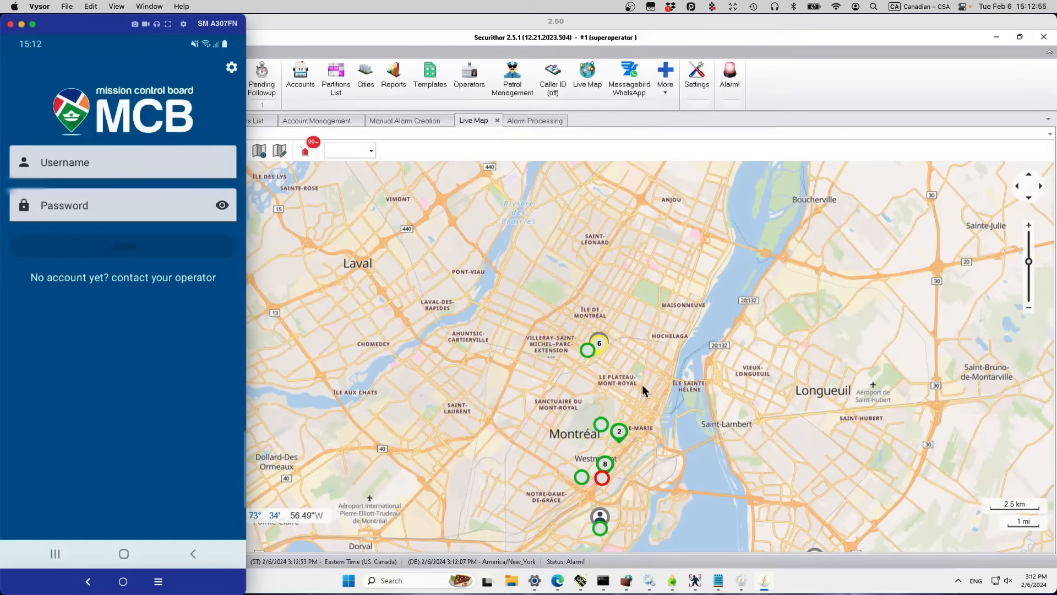
{"action": "left_click", "coordinate": [650, 396]}
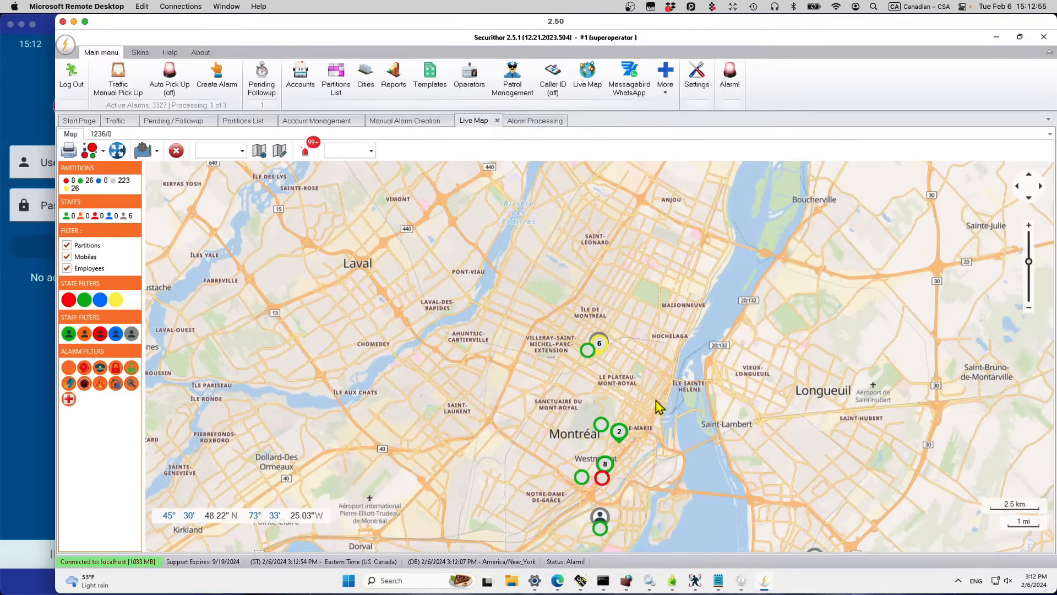
Step: Minimize Securithor and open the MCB Server window from its tray icon, showing port 7006
{"action": "left_click", "coordinate": [996, 38]}
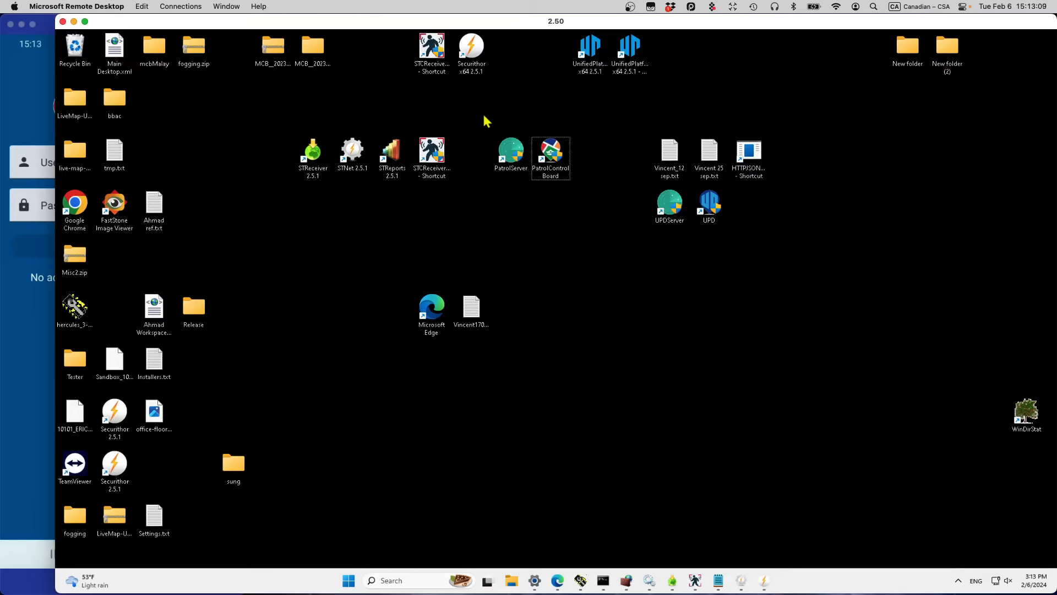
{"action": "left_click_drag", "start_coordinate": [486, 129], "coordinate": [591, 202]}
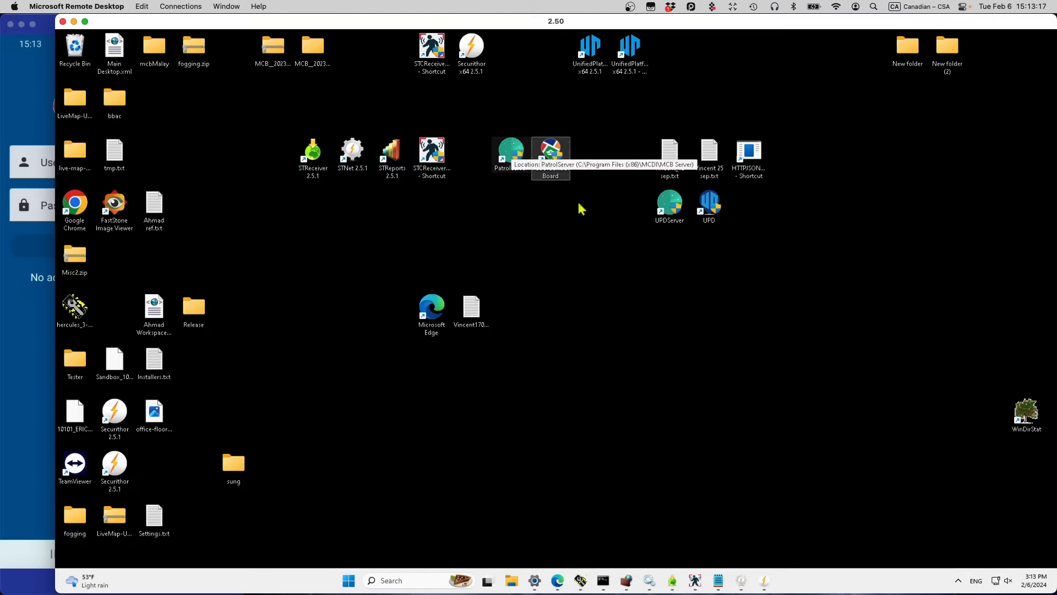
{"action": "left_click", "coordinate": [909, 478]}
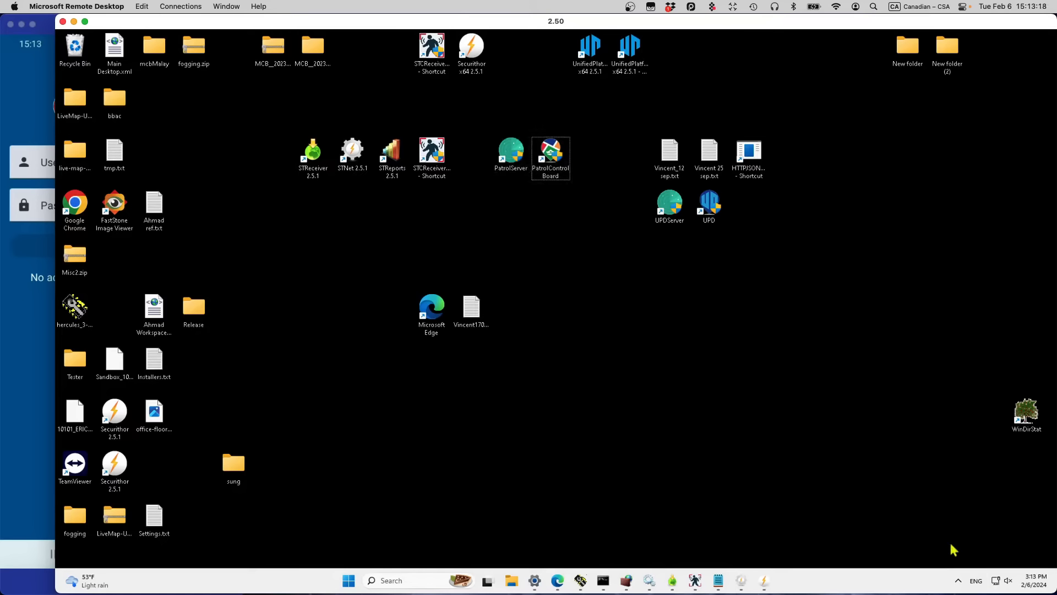
{"action": "left_click", "coordinate": [958, 580]}
{"action": "double_click", "coordinate": [979, 531]}
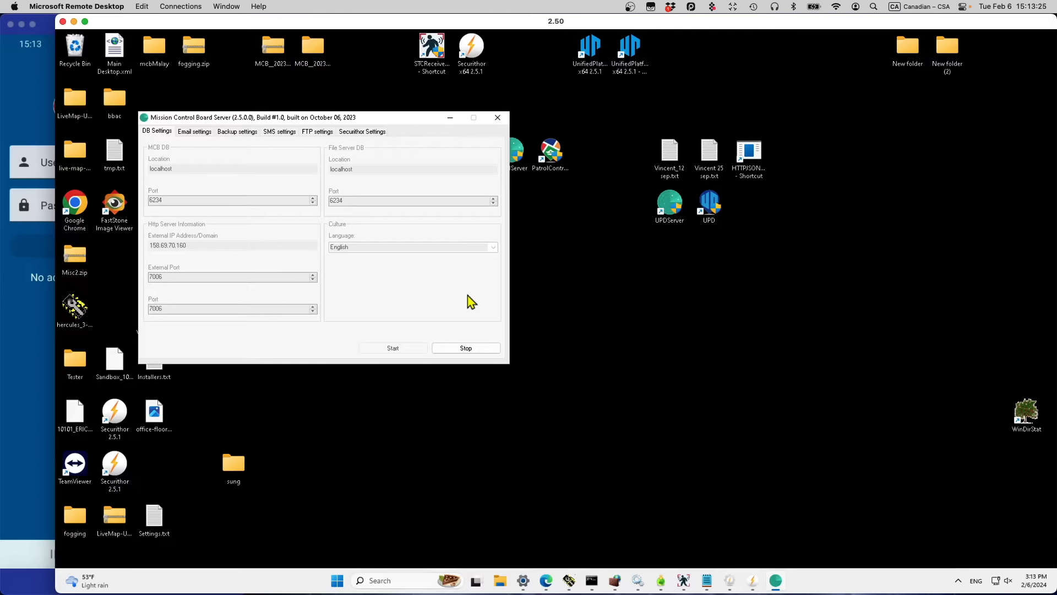
Step: Stop the server and look through the Email, Backup, SMS, FTP and Securithor Settings tabs
{"action": "left_click", "coordinate": [465, 352]}
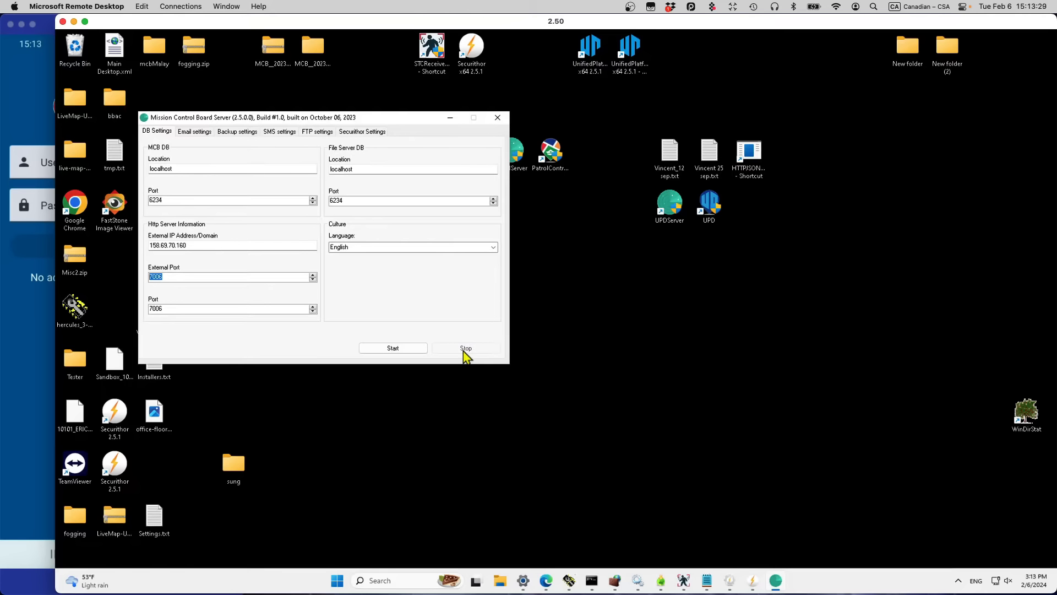
{"action": "left_click", "coordinate": [197, 134]}
{"action": "left_click", "coordinate": [249, 133]}
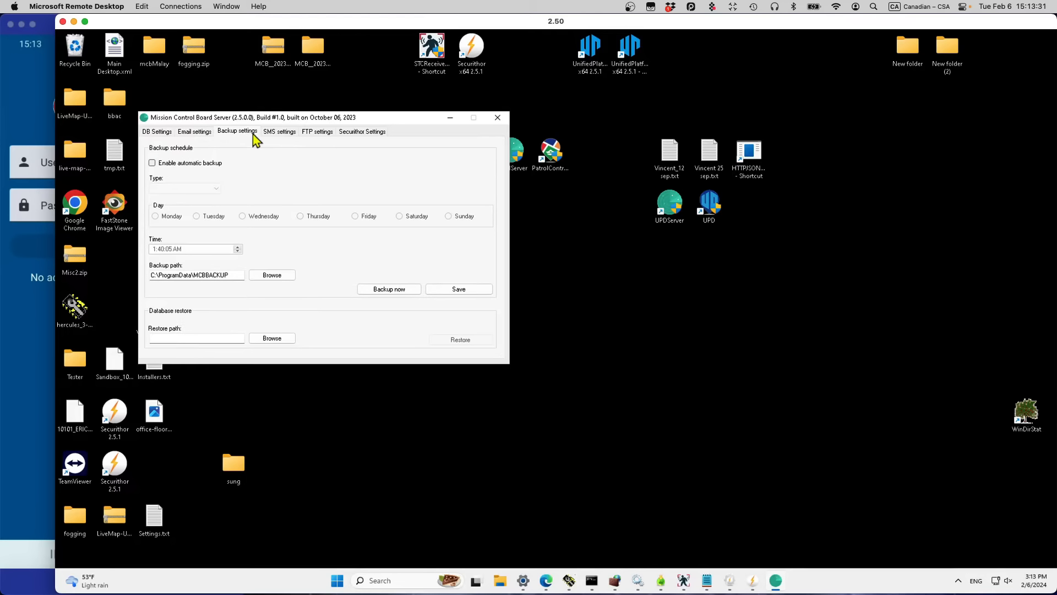
{"action": "left_click", "coordinate": [288, 133]}
{"action": "left_click", "coordinate": [323, 135]}
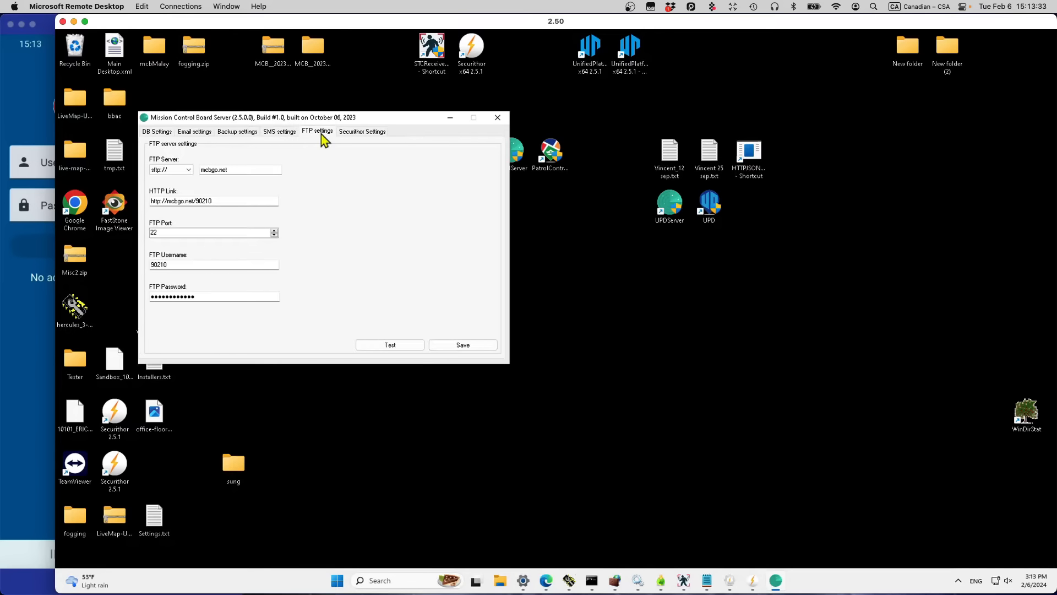
{"action": "left_click", "coordinate": [361, 136]}
{"action": "left_click", "coordinate": [165, 134]}
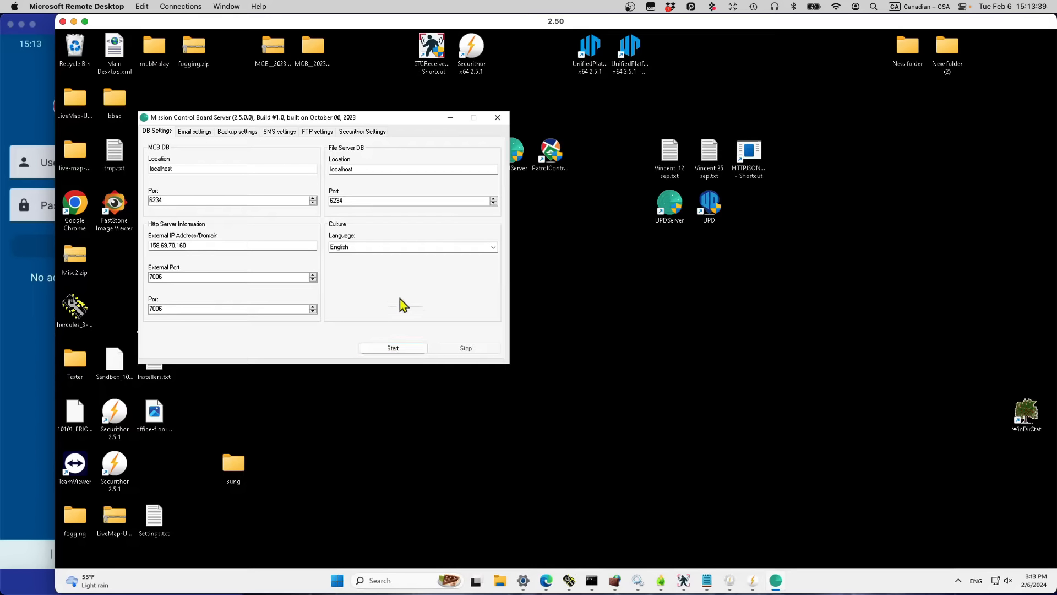
Step: On DB Settings, check the Language setting and select the External IP and External Port 7006
{"action": "left_click", "coordinate": [401, 248]}
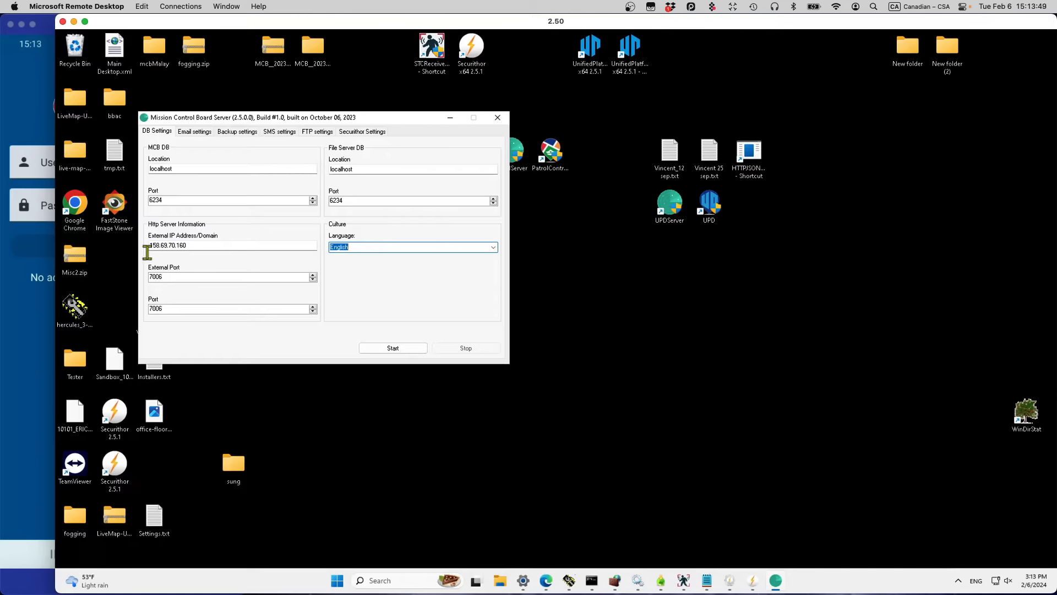
{"action": "left_click_drag", "start_coordinate": [205, 245], "coordinate": [114, 241]}
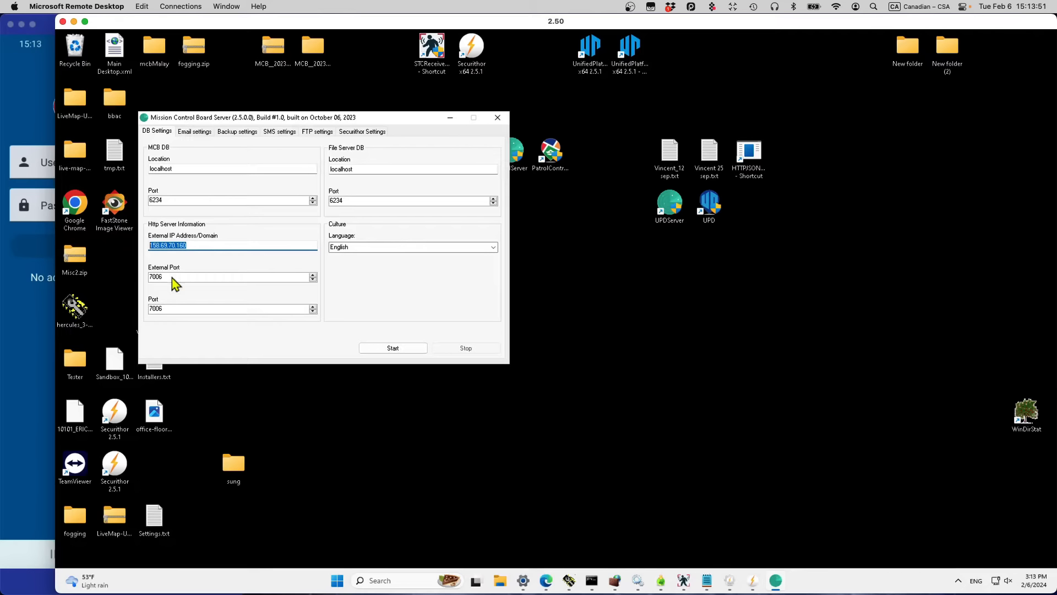
{"action": "left_click_drag", "start_coordinate": [177, 277], "coordinate": [123, 273]}
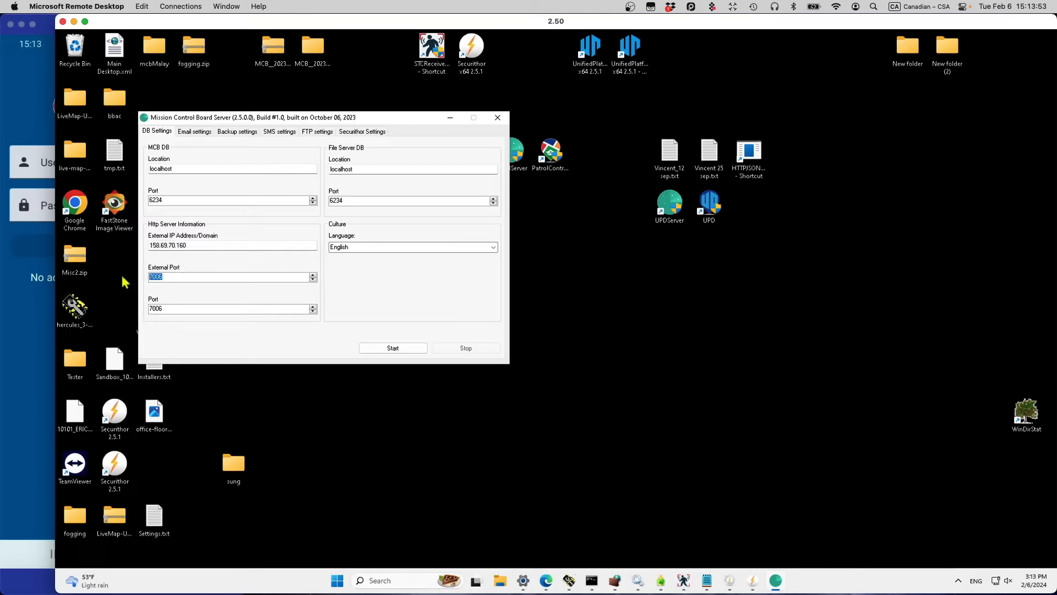
Step: Compare the phone app's server port with the server's internal Port 7006, then show Email settings
{"action": "left_click", "coordinate": [33, 356]}
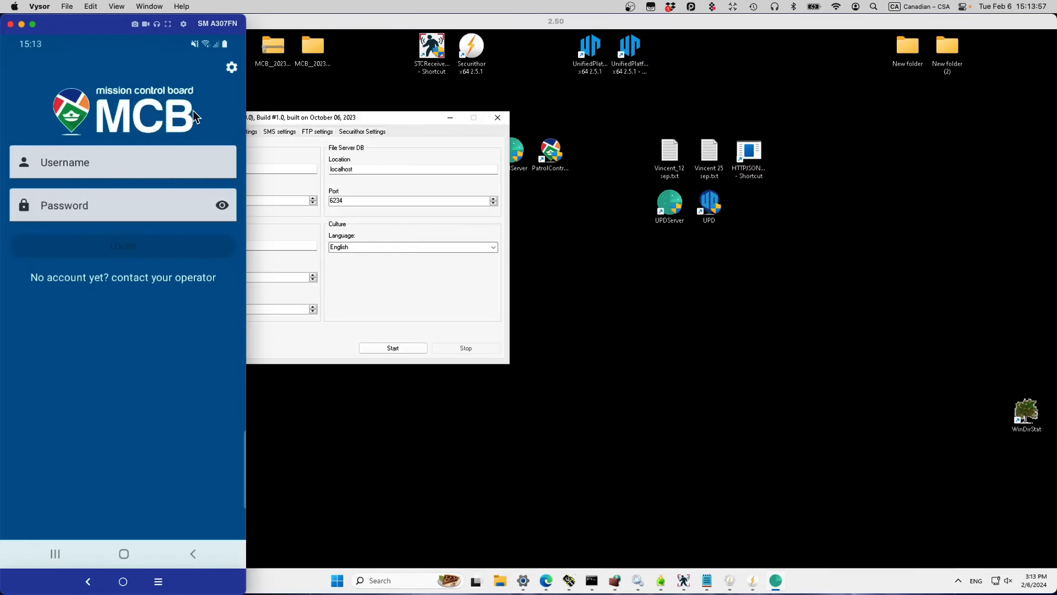
{"action": "left_click", "coordinate": [232, 66]}
{"action": "left_click", "coordinate": [375, 312]}
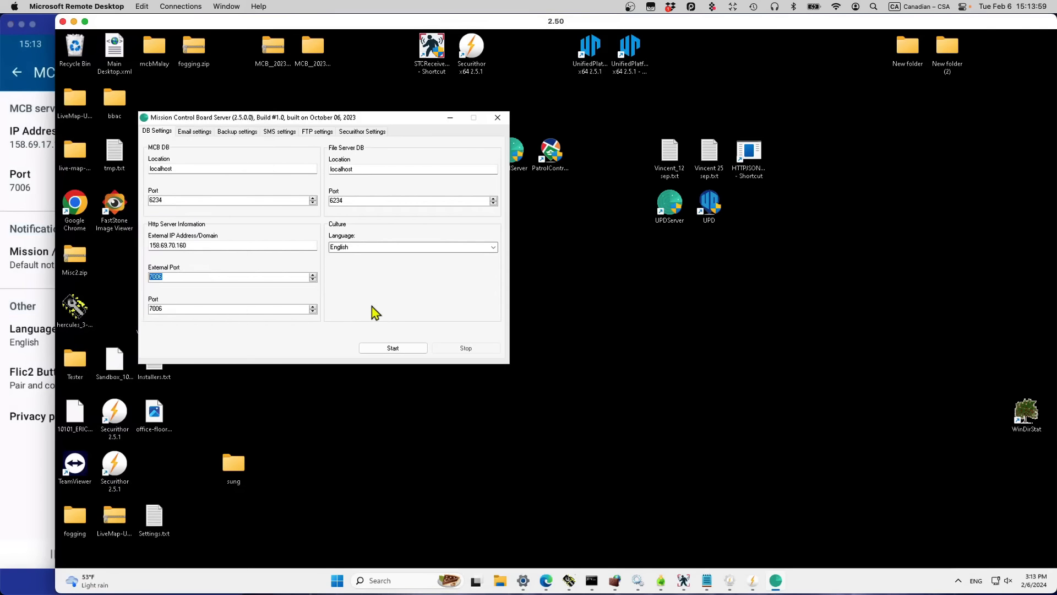
{"action": "left_click_drag", "start_coordinate": [172, 306], "coordinate": [130, 312]}
{"action": "left_click", "coordinate": [198, 135]}
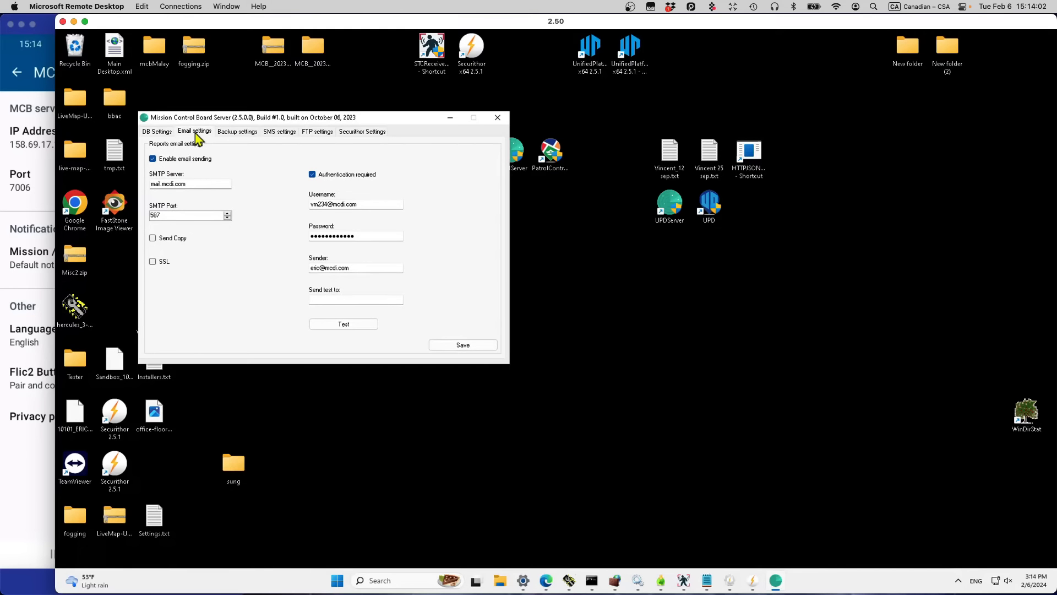
Step: Review Backup, SMS and FTP, select the Securithor default account (localhost 6234), then return to DB Settings
{"action": "left_click", "coordinate": [247, 139]}
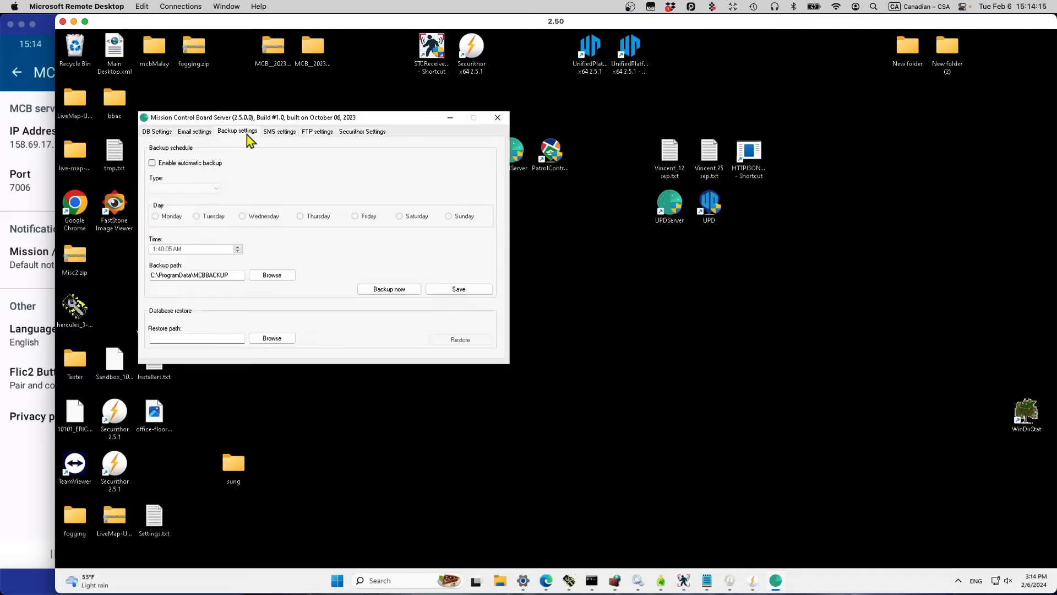
{"action": "left_click", "coordinate": [282, 134]}
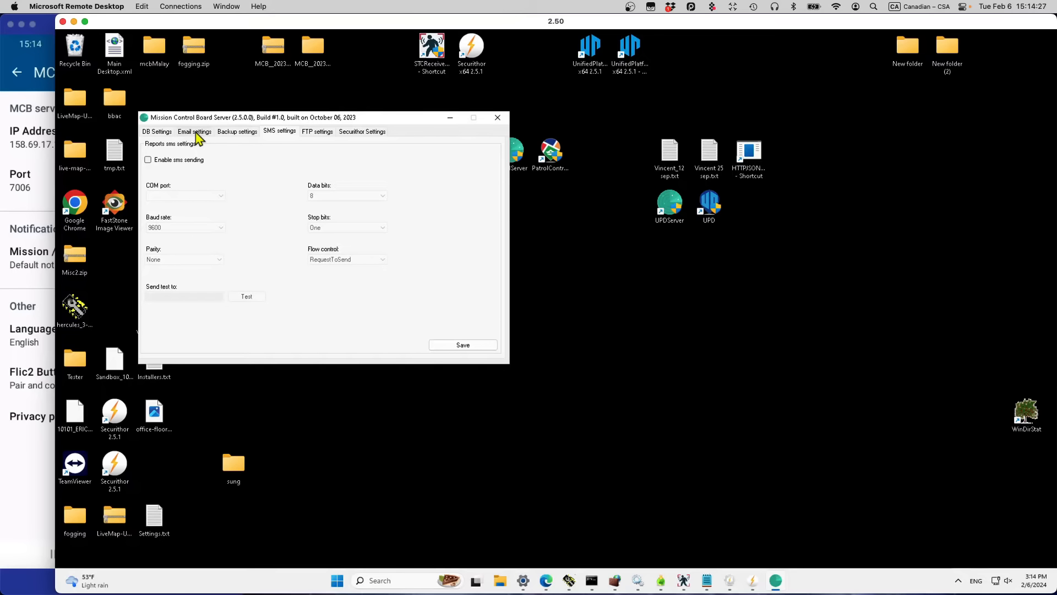
{"action": "left_click", "coordinate": [323, 138]}
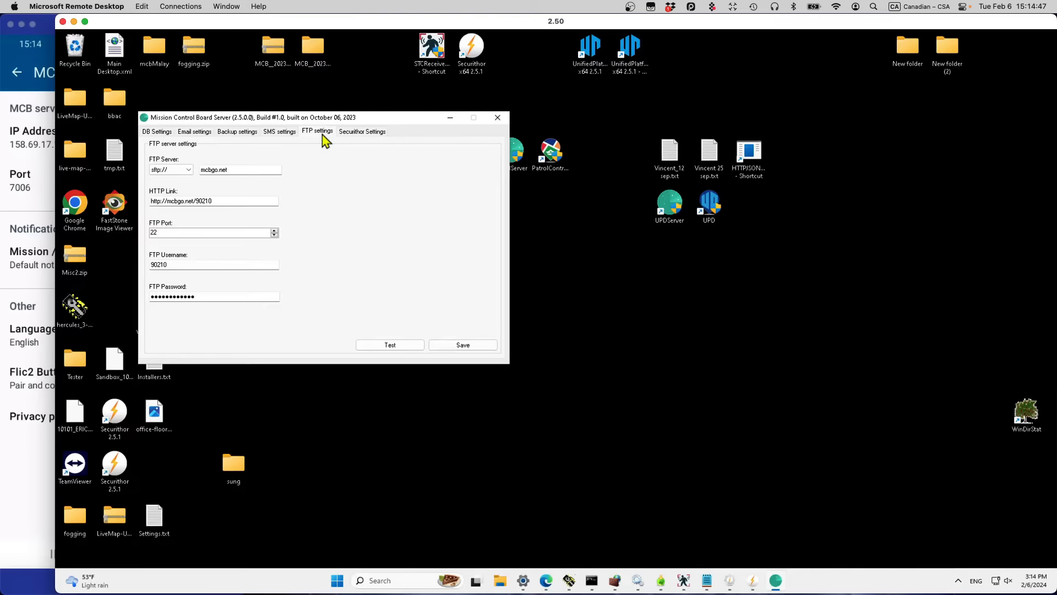
{"action": "left_click", "coordinate": [353, 133]}
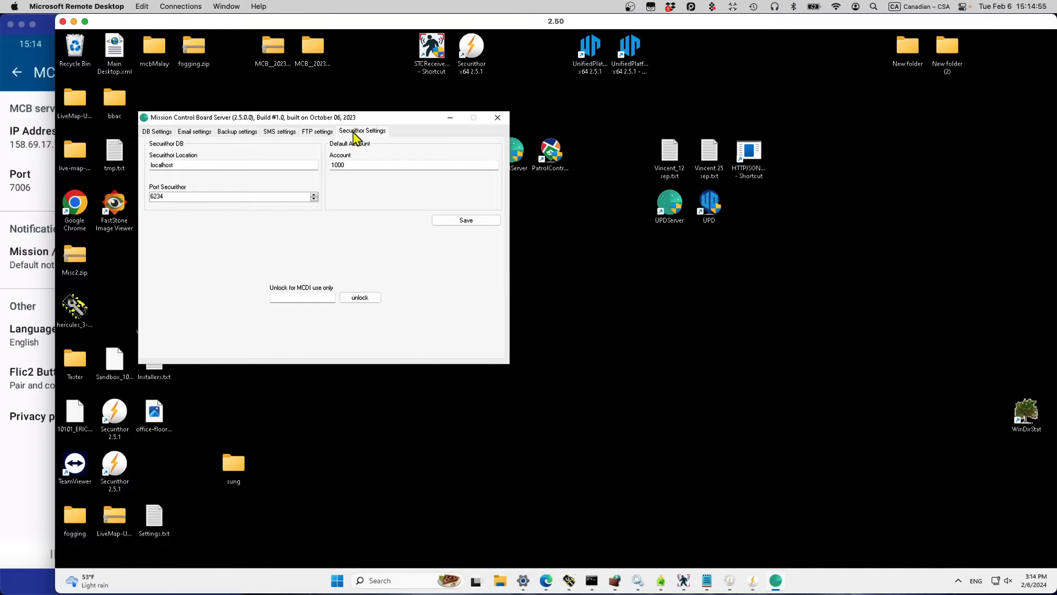
{"action": "left_click", "coordinate": [354, 165]}
{"action": "double_click", "coordinate": [325, 165]}
{"action": "left_click", "coordinate": [154, 131]}
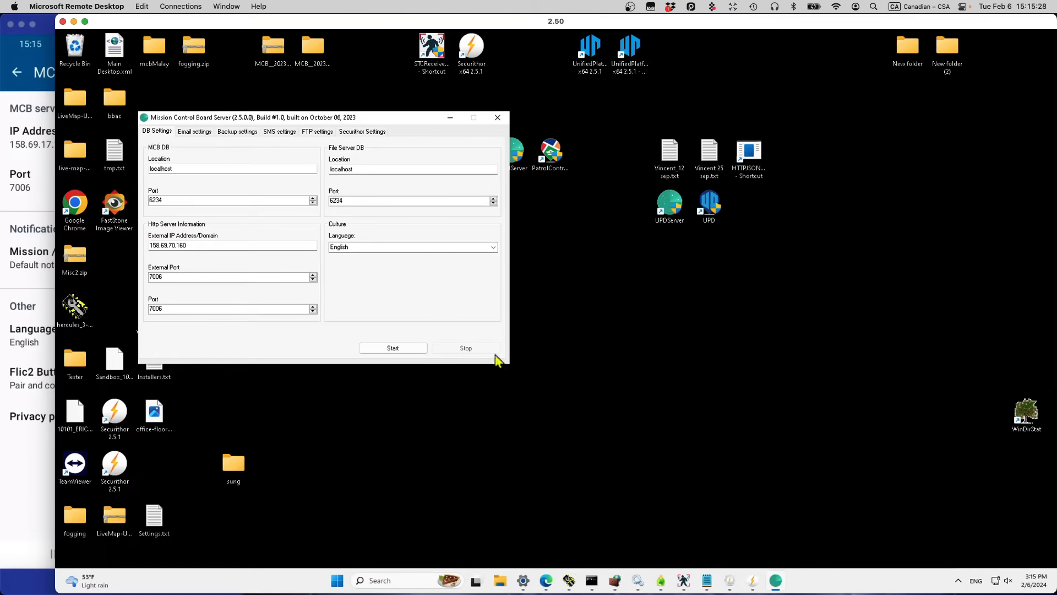
Step: Start the server and minimize its settings window
{"action": "left_click", "coordinate": [385, 352]}
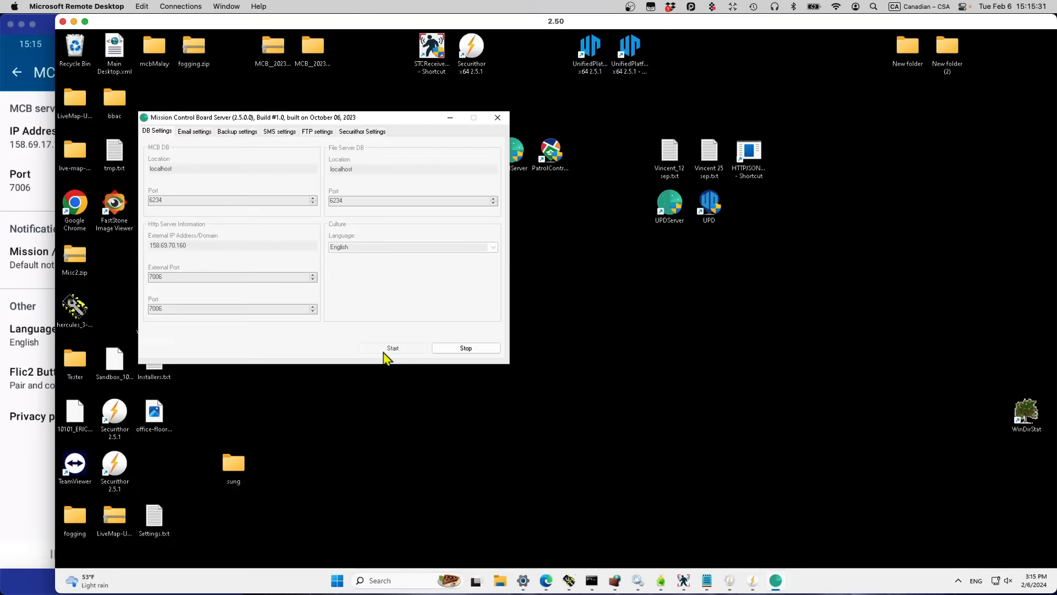
{"action": "left_click", "coordinate": [450, 118]}
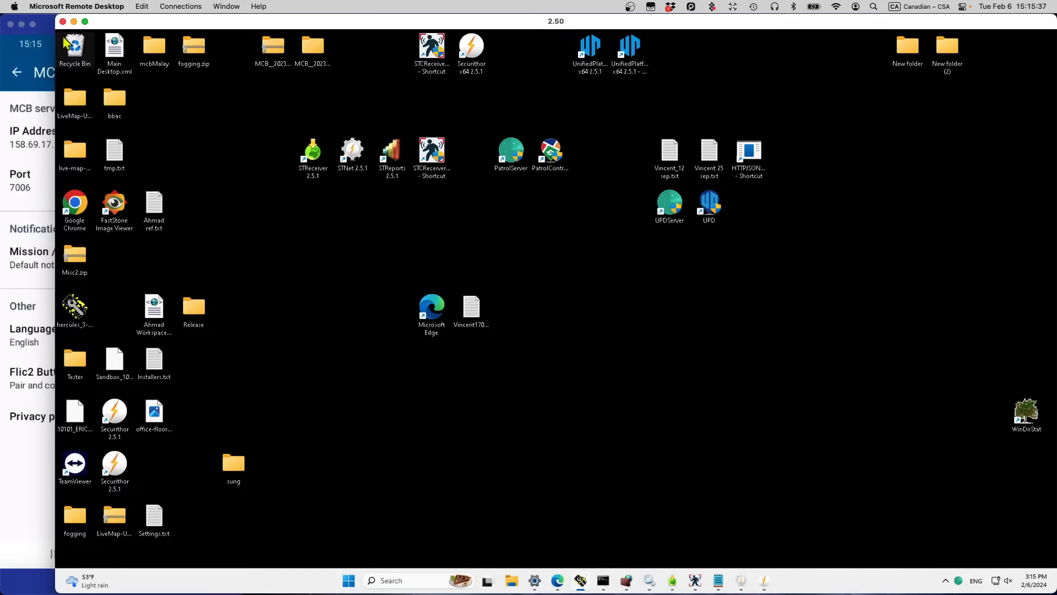
Step: Launch the Patrol Control Board client, allow it through UAC, and view its language setting
{"action": "double_click", "coordinate": [551, 152]}
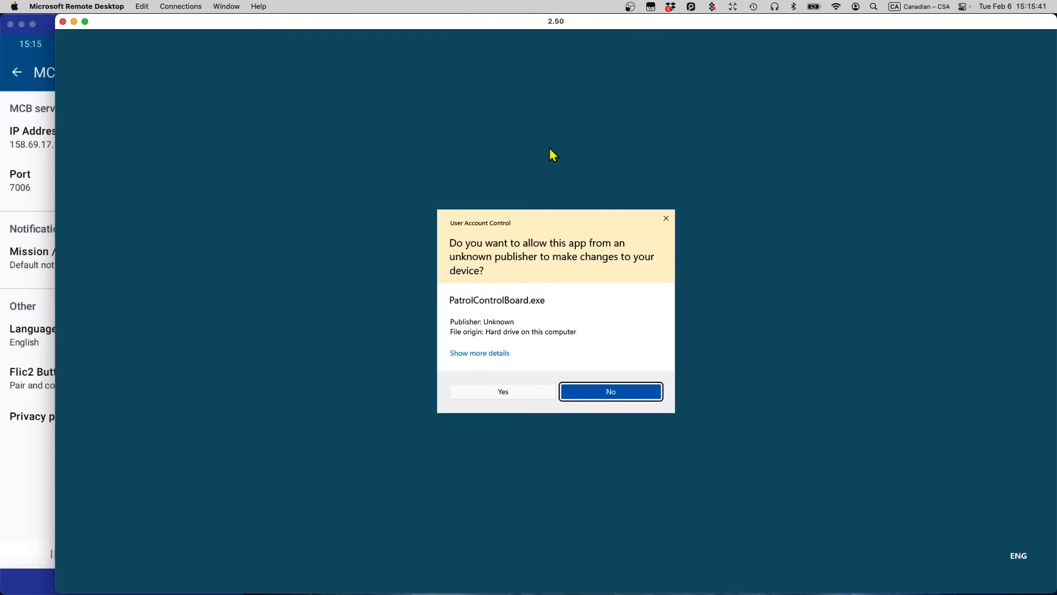
{"action": "left_click", "coordinate": [493, 394]}
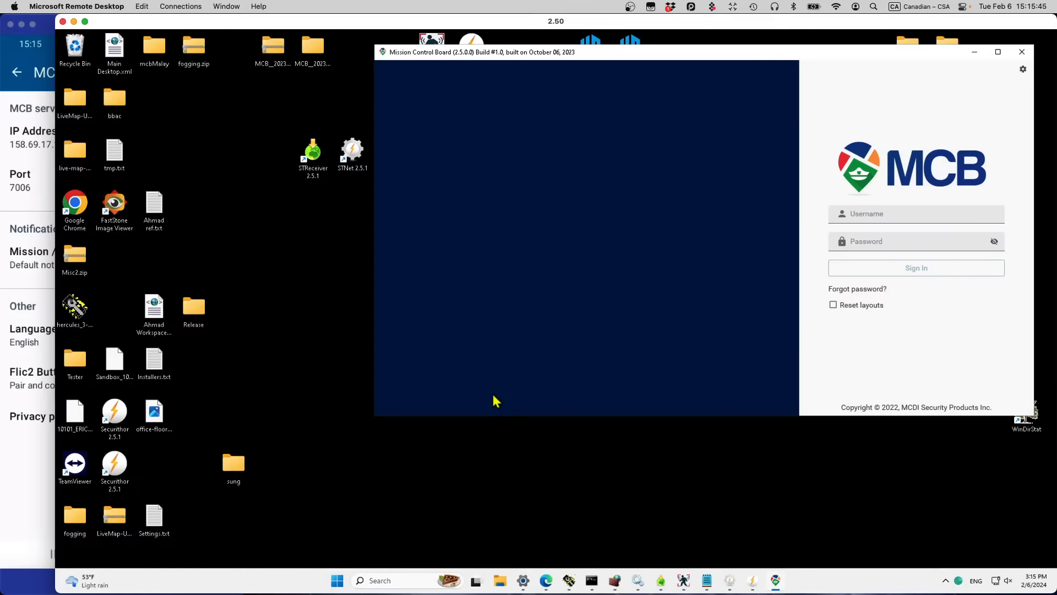
{"action": "left_click", "coordinate": [1023, 71]}
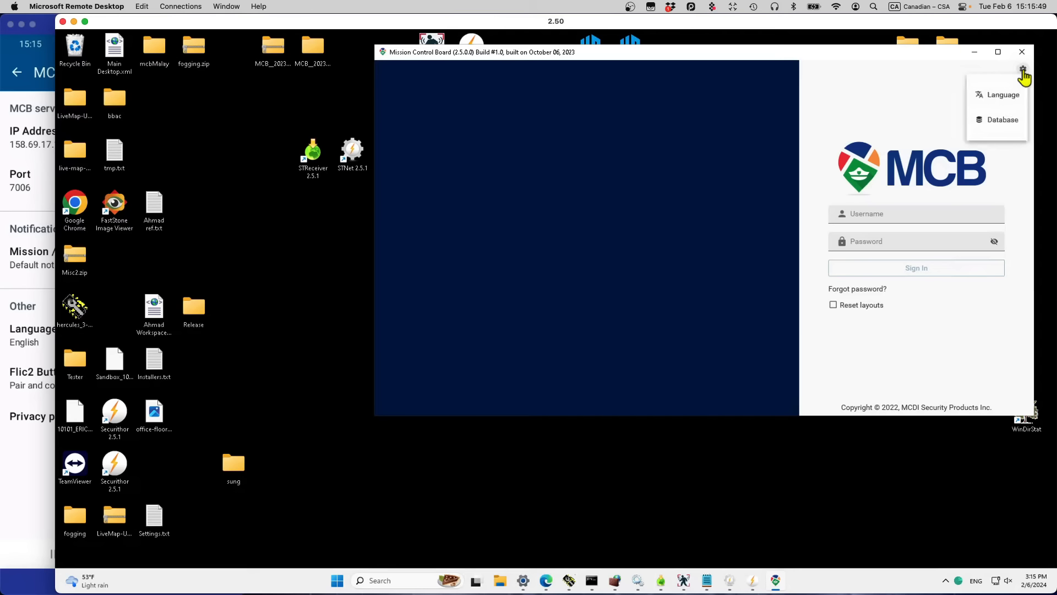
{"action": "left_click", "coordinate": [1008, 97]}
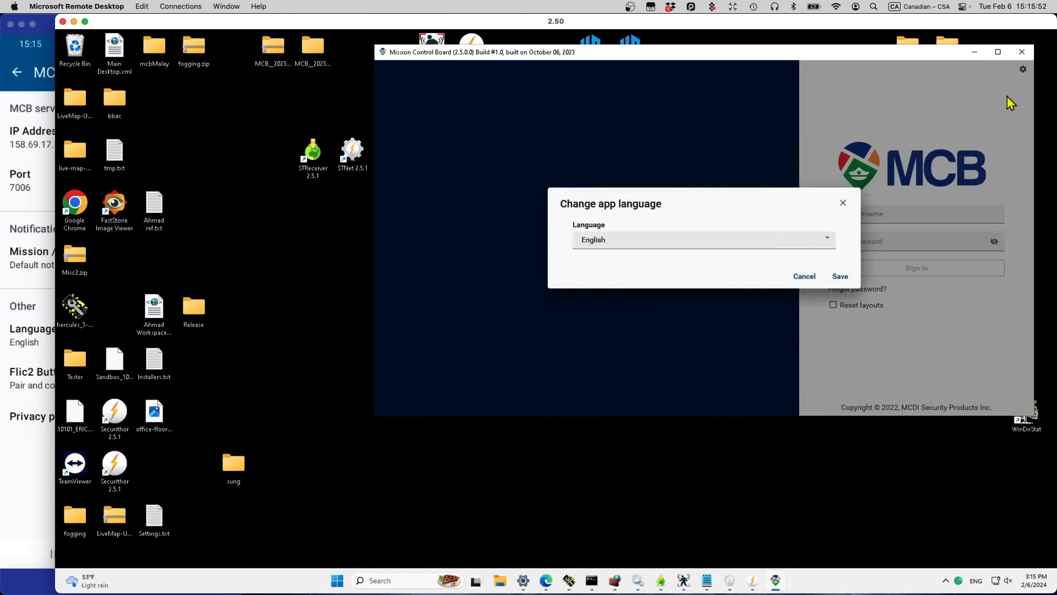
{"action": "left_click", "coordinate": [842, 205]}
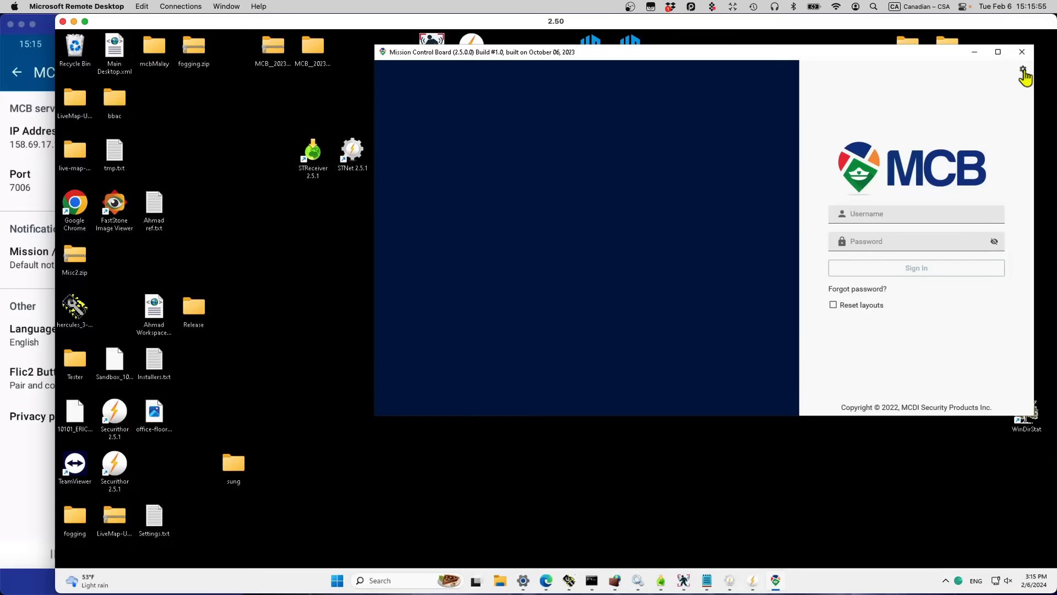
Step: Check the client's database connection (localhost port 6234) and return to the username field
{"action": "left_click", "coordinate": [1023, 69]}
{"action": "left_click", "coordinate": [1001, 126]}
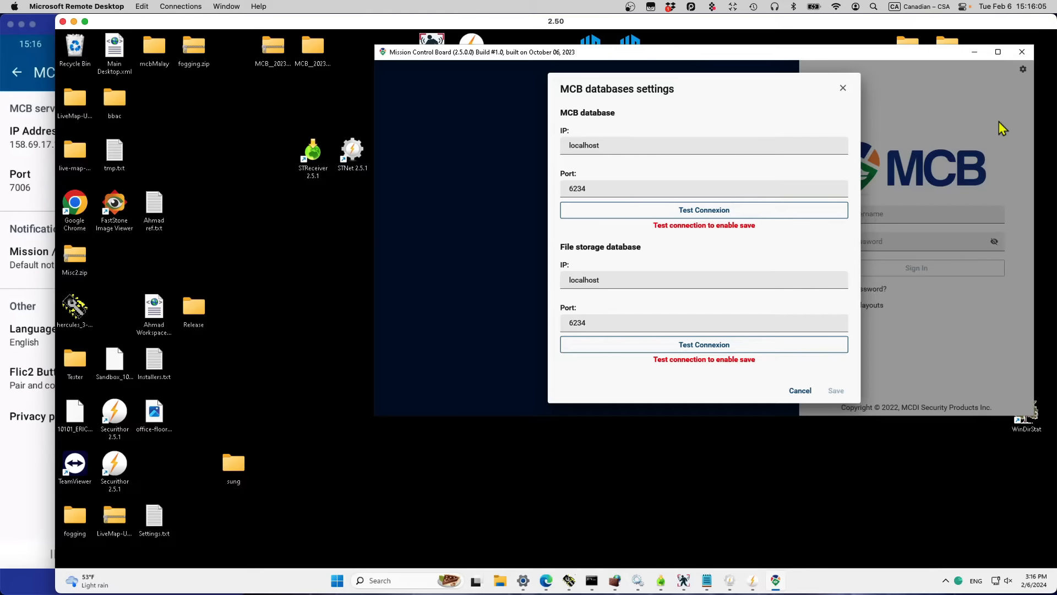
{"action": "left_click", "coordinate": [843, 90]}
{"action": "left_click", "coordinate": [876, 219]}
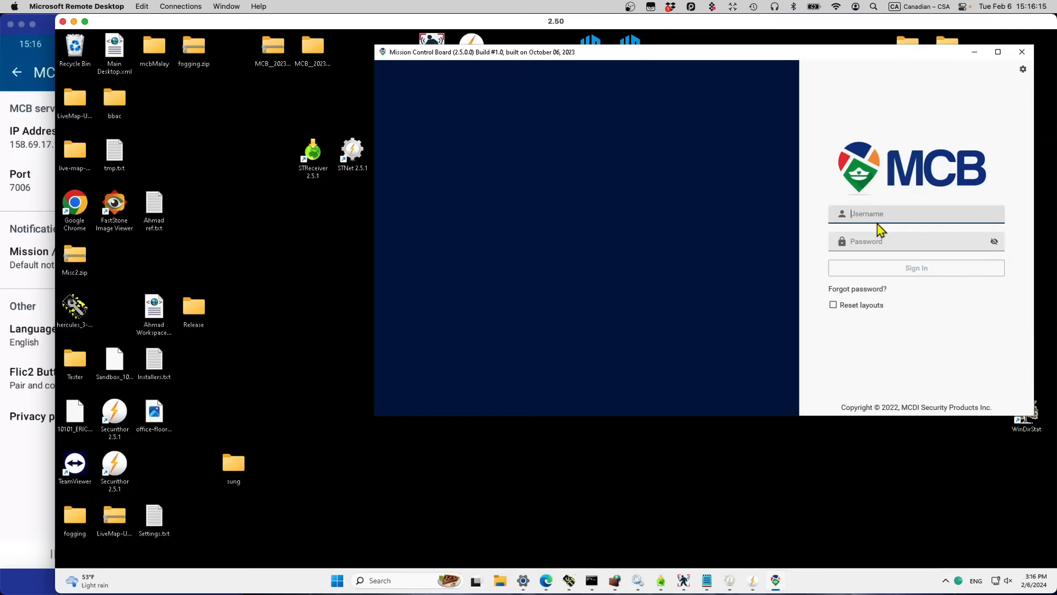
Step: Sign in as admin with the account password to reach the Frankfurt dashboard map
{"action": "type", "text": "admin"}
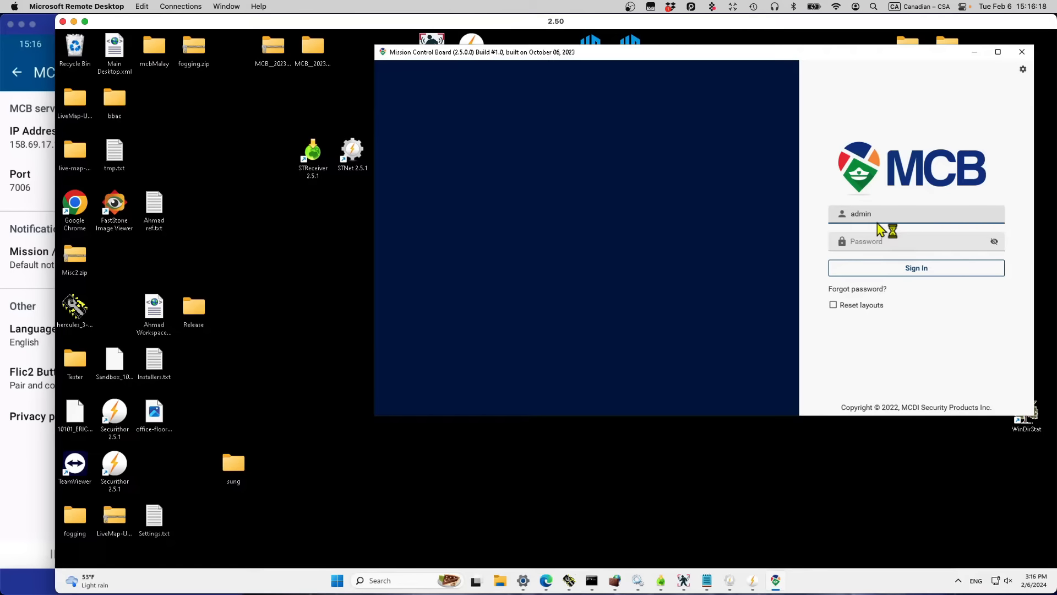
{"action": "key", "text": "Tab"}
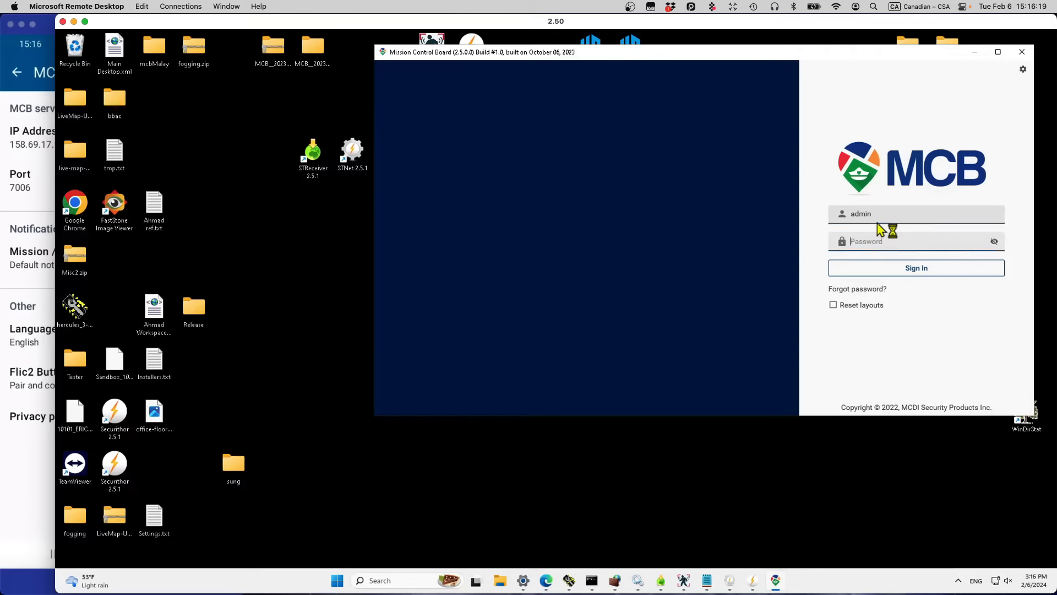
{"action": "type", "text": "123456789"}
{"action": "left_click", "coordinate": [869, 275]}
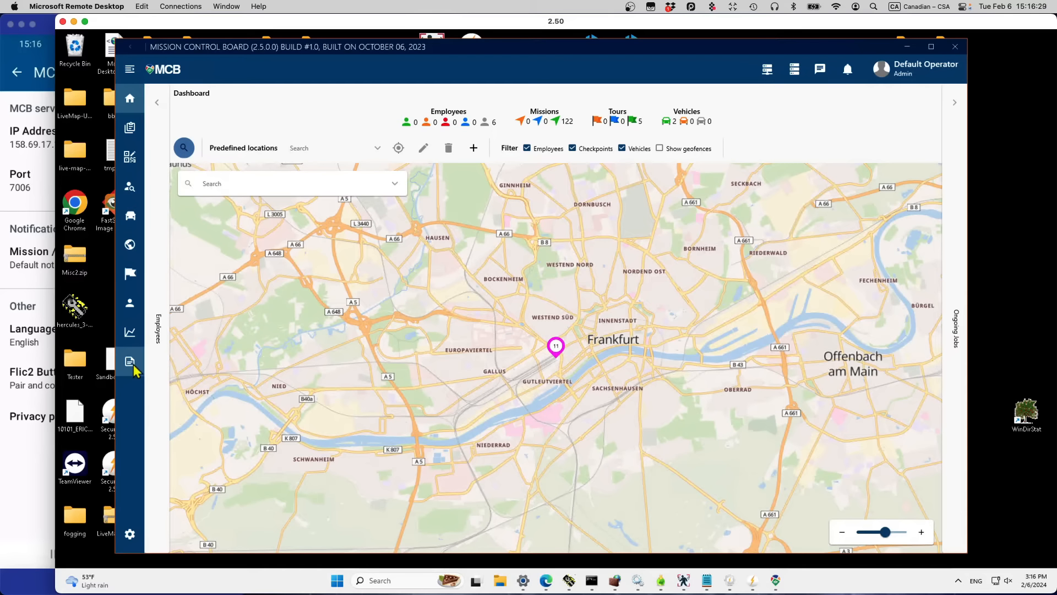
Step: Expand and collapse the Employees panel, expand Ongoing jobs, then open the Settings page
{"action": "left_click", "coordinate": [158, 104]}
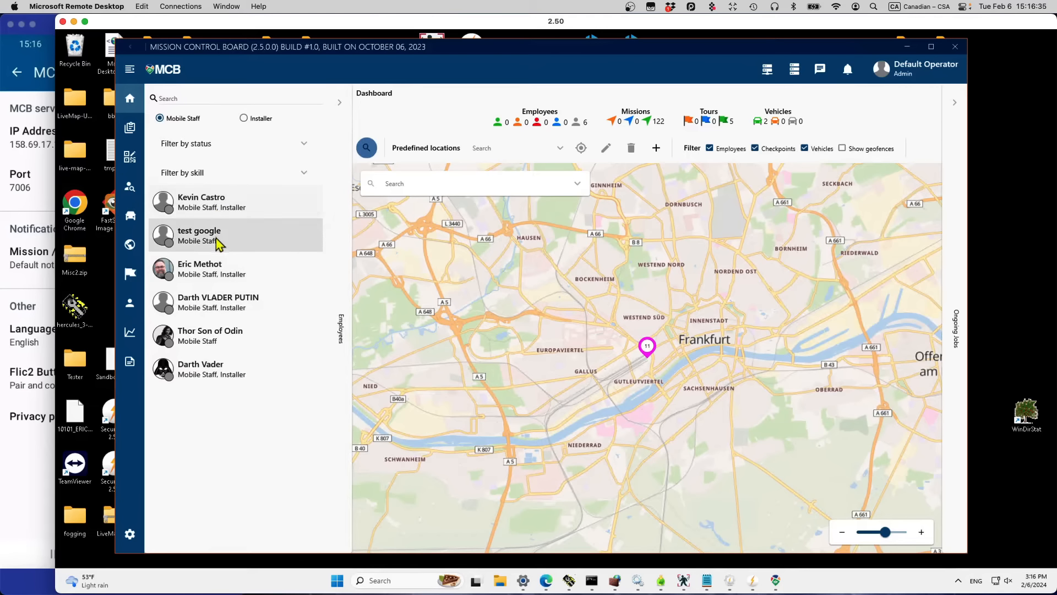
{"action": "left_click", "coordinate": [340, 103]}
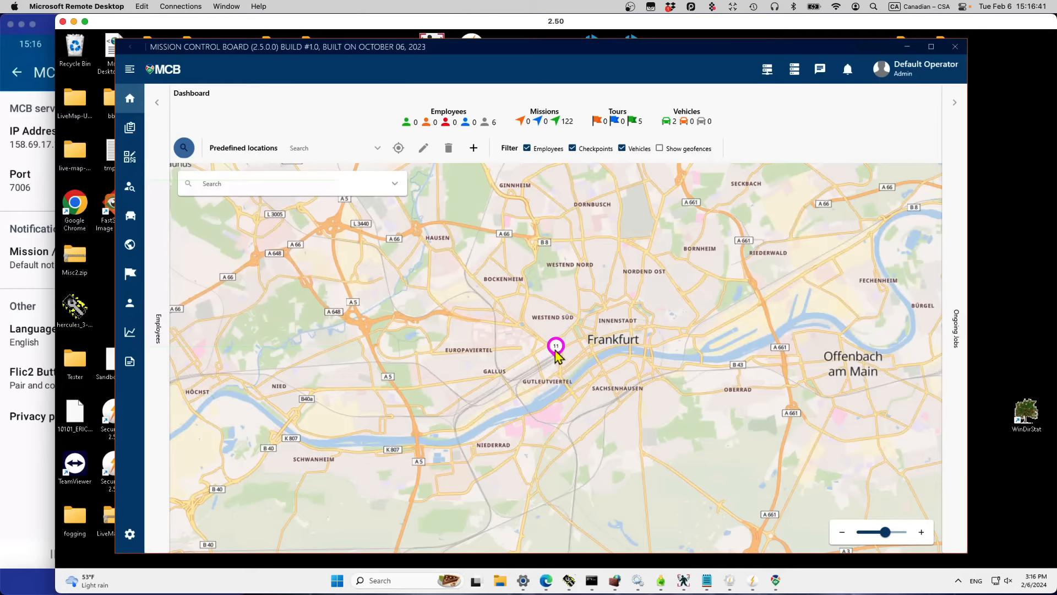
{"action": "mouse_move", "coordinate": [557, 355]}
{"action": "left_click", "coordinate": [956, 108]}
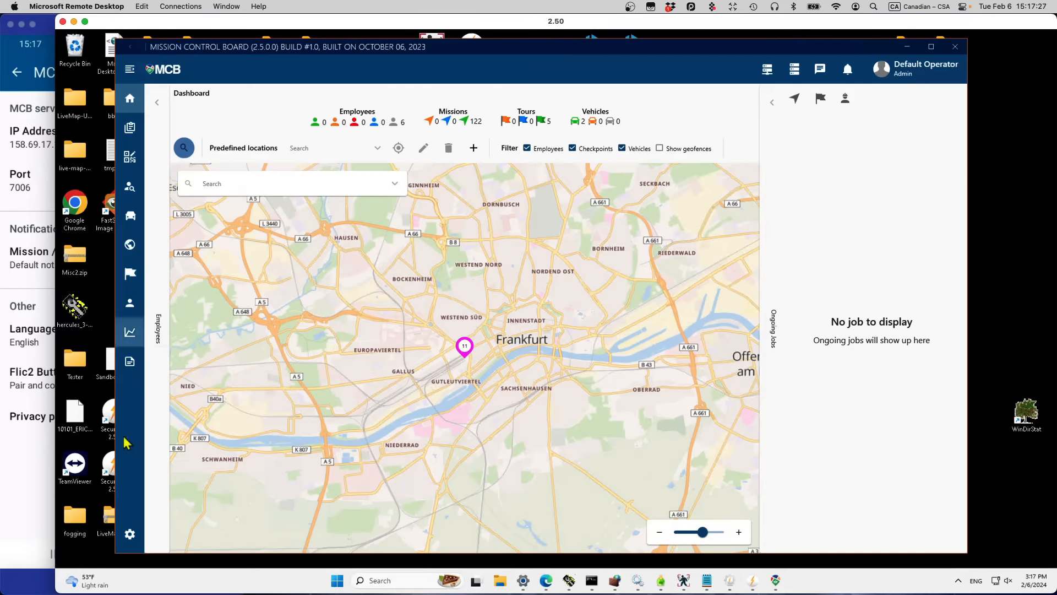
{"action": "left_click", "coordinate": [130, 535]}
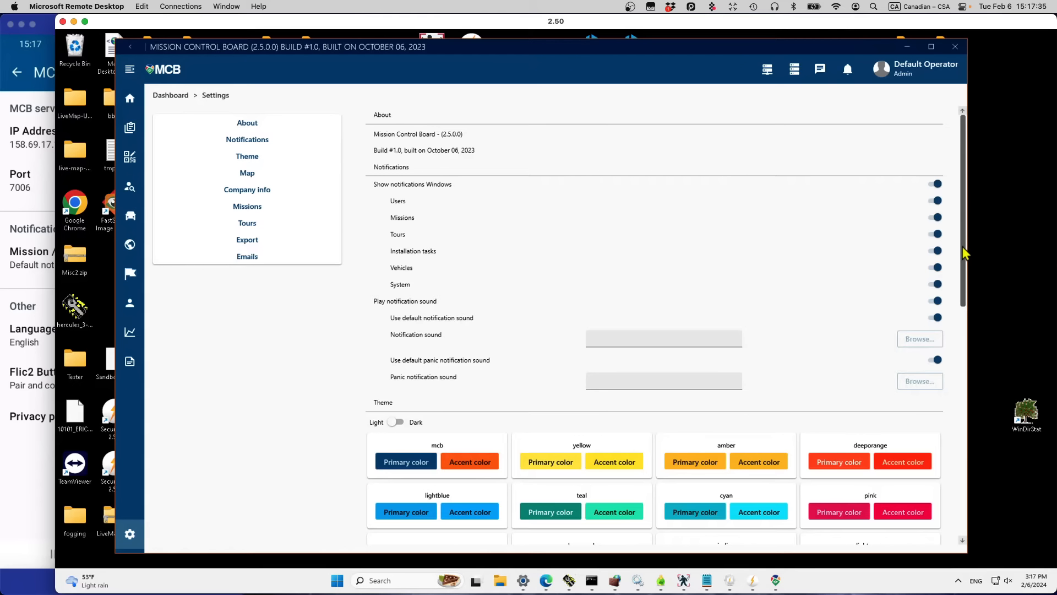
Step: Select the Map settings' default location value 50.10668326,8.6632751, then bring Edge forward
{"action": "left_click_drag", "start_coordinate": [968, 248], "coordinate": [966, 309]}
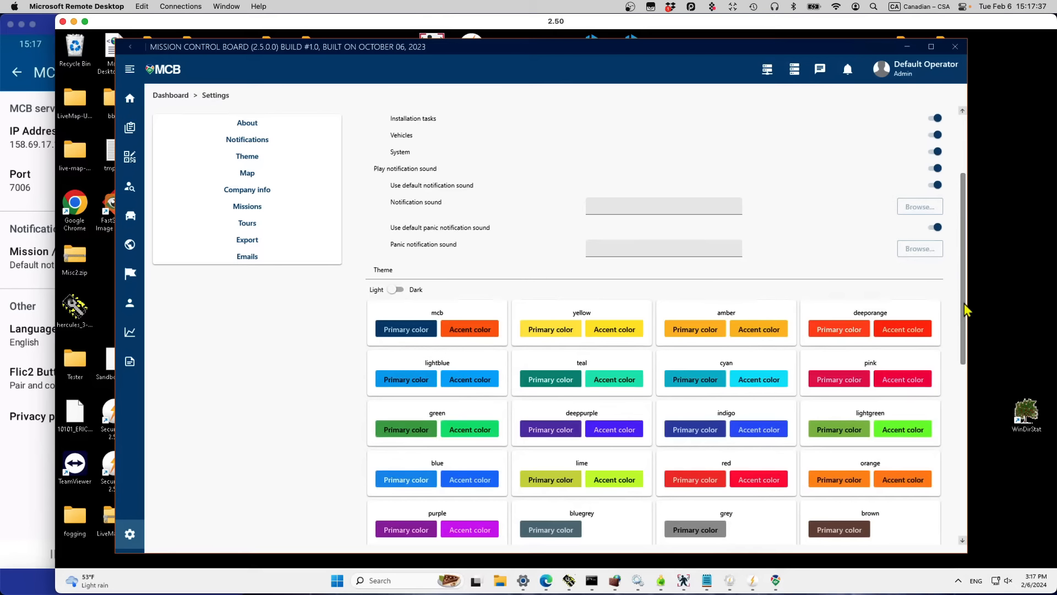
{"action": "left_click", "coordinate": [271, 142]}
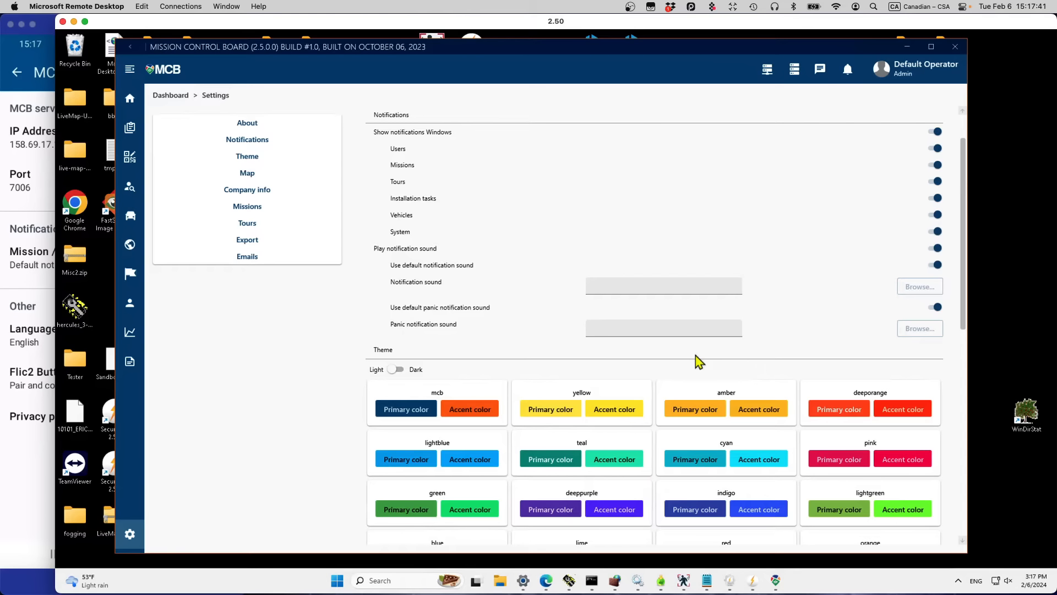
{"action": "left_click", "coordinate": [244, 175]}
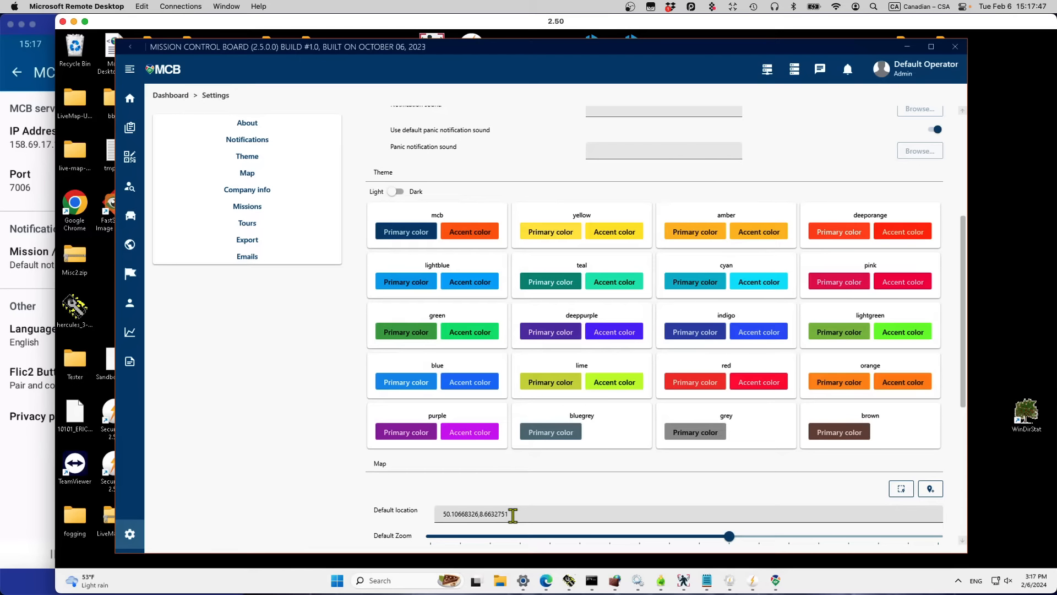
{"action": "left_click_drag", "start_coordinate": [513, 515], "coordinate": [437, 514]}
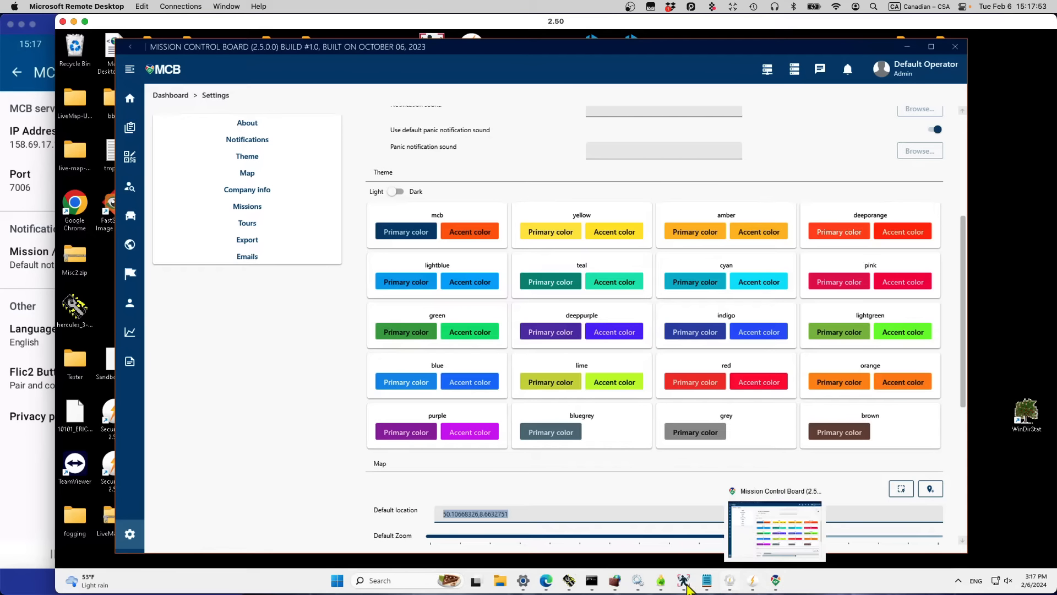
{"action": "mouse_move", "coordinate": [685, 584]}
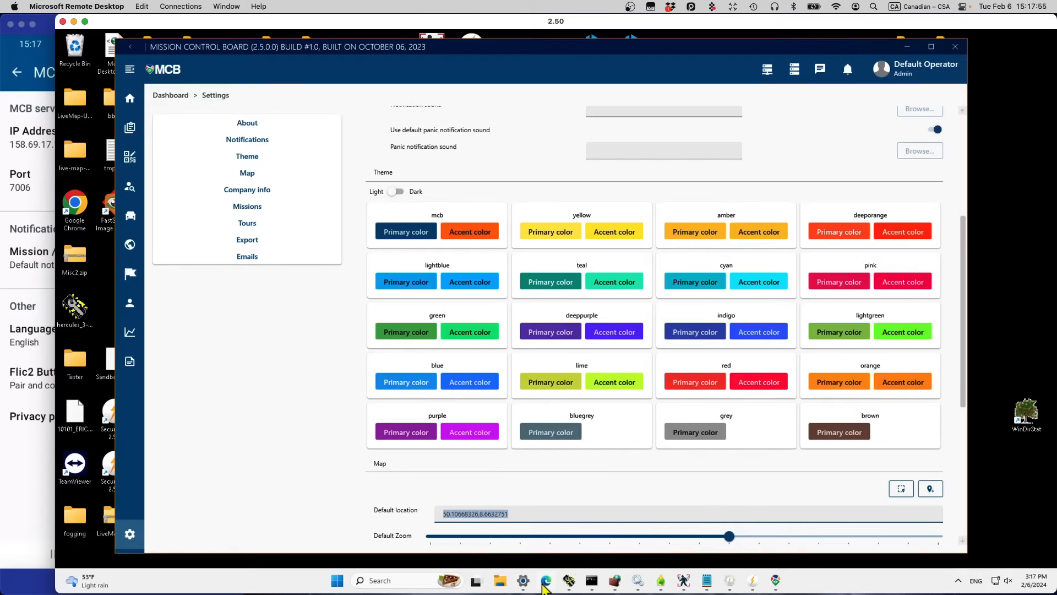
{"action": "left_click", "coordinate": [545, 582]}
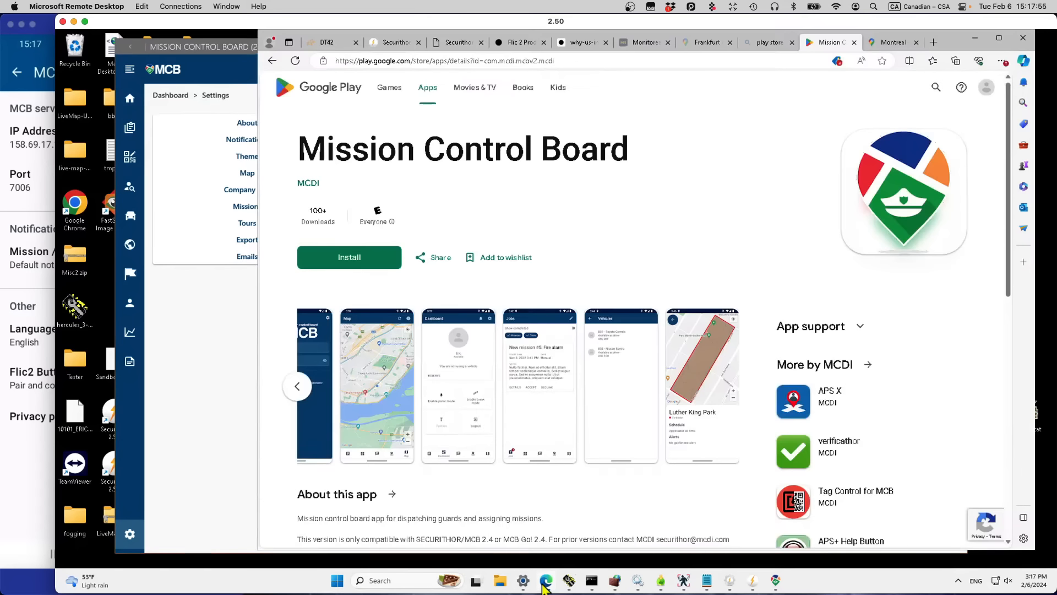
Step: Copy coordinates of a Montreal spot near Charlemagne and reselect the default location field
{"action": "left_click", "coordinate": [894, 43]}
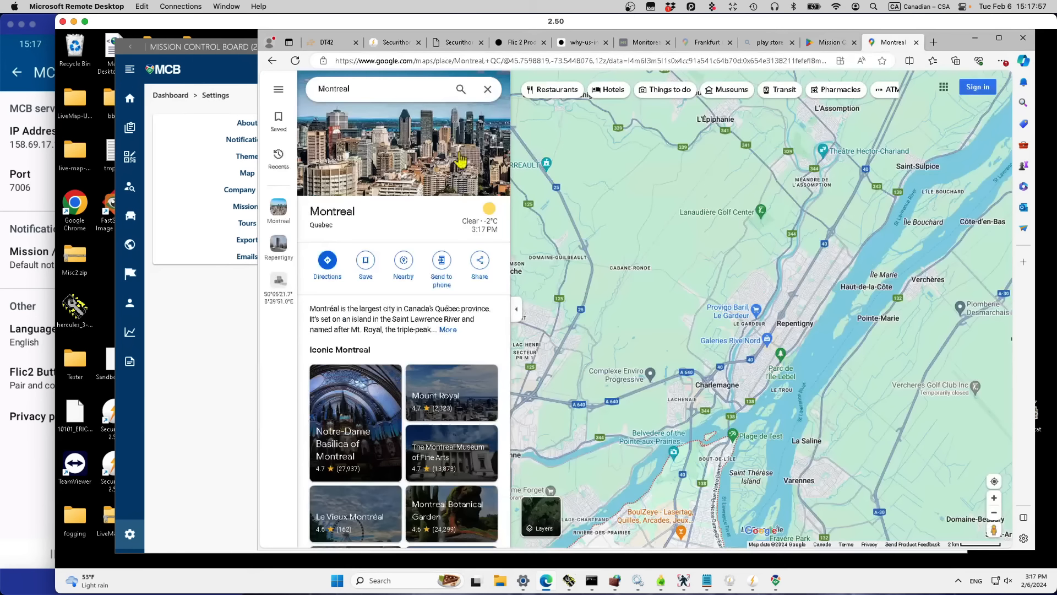
{"action": "right_click", "coordinate": [749, 378]}
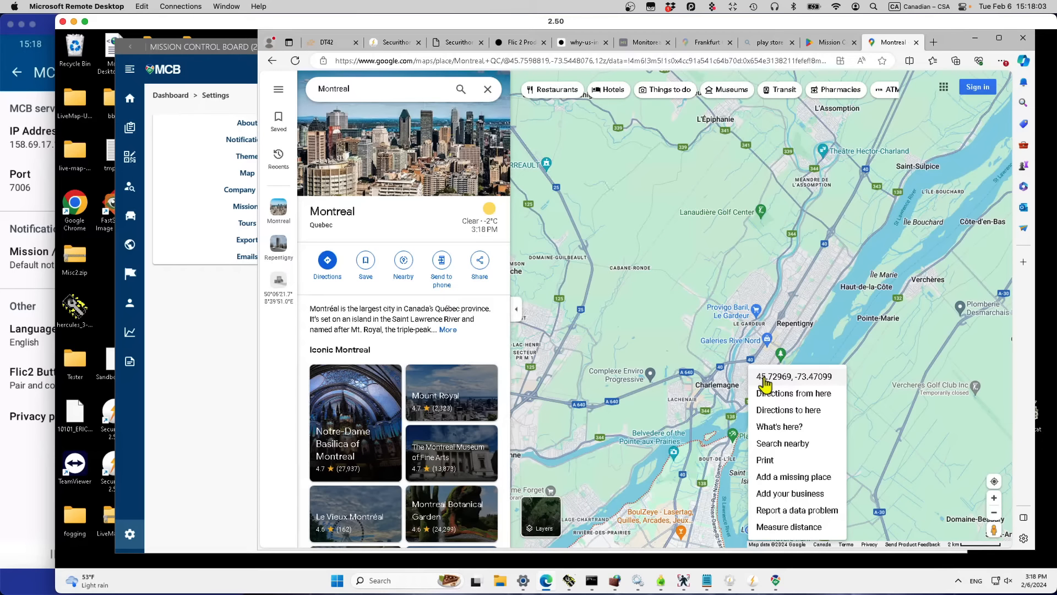
{"action": "left_click", "coordinate": [765, 376]}
{"action": "left_click", "coordinate": [242, 479]}
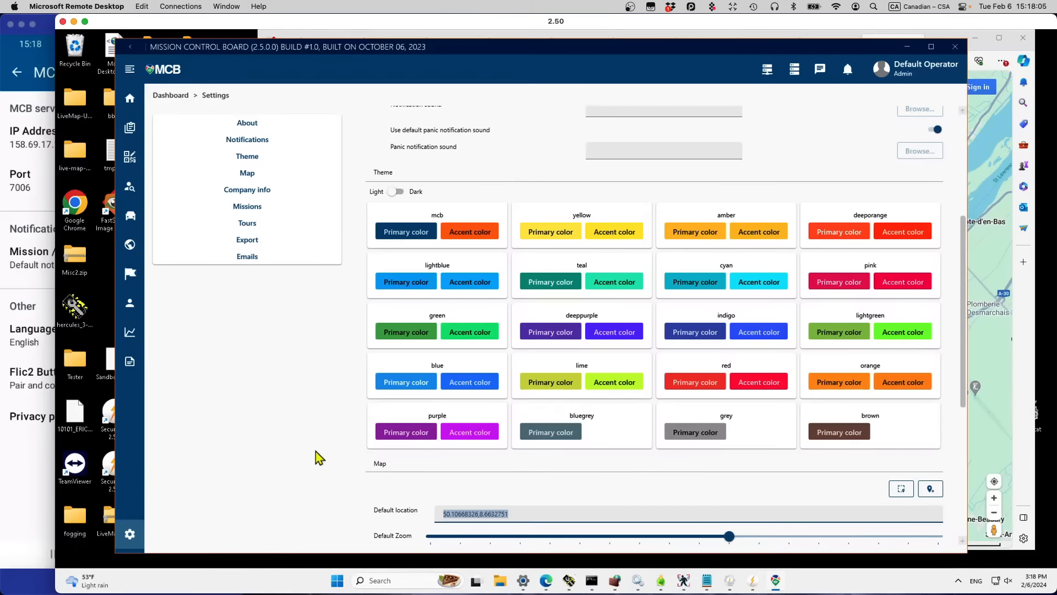
{"action": "left_click_drag", "start_coordinate": [531, 507], "coordinate": [402, 513]}
Step: Zoom the Montreal map out two levels, then return to Mission Control Board settings
{"action": "left_click", "coordinate": [1015, 406]}
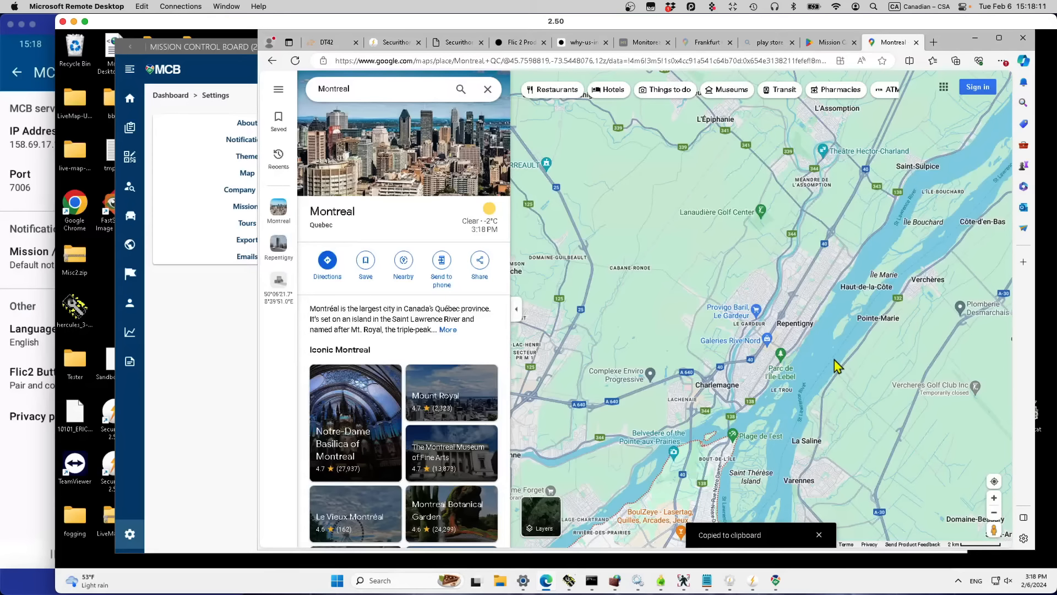
{"action": "double_click", "coordinate": [600, 60]}
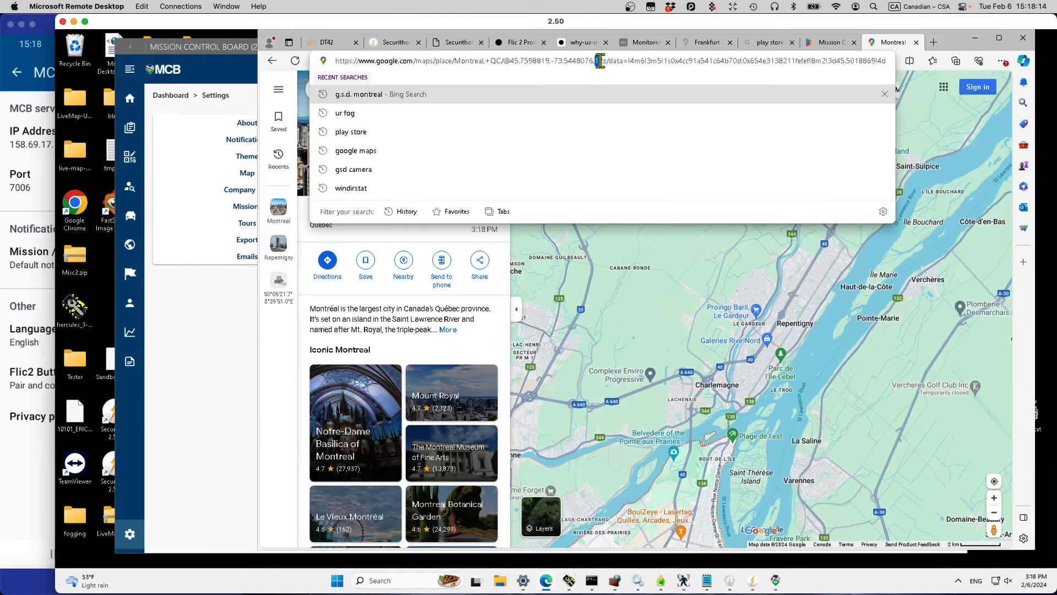
{"action": "left_click", "coordinate": [615, 328]}
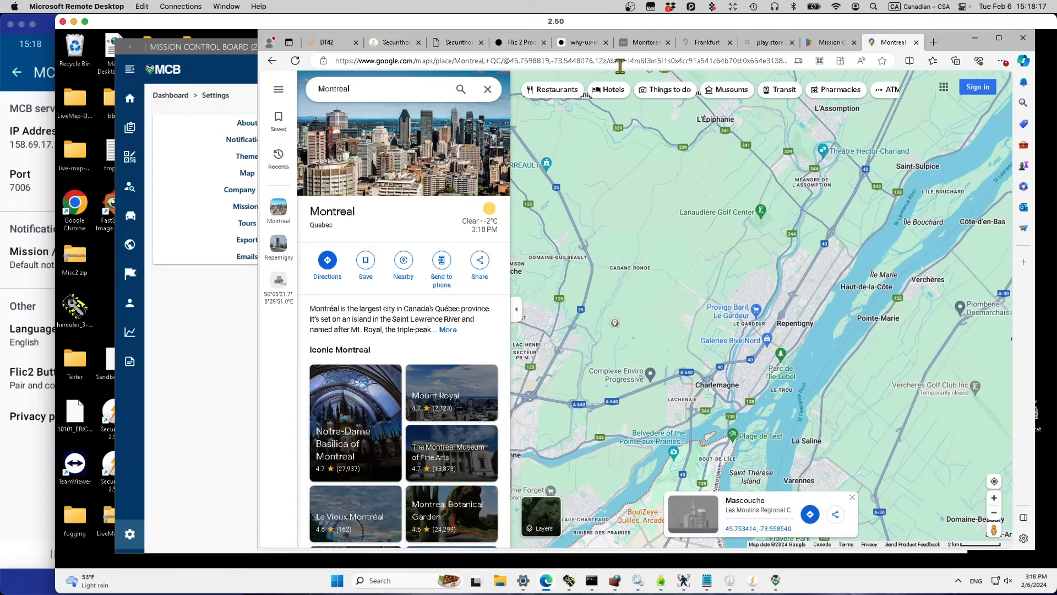
{"action": "left_click", "coordinate": [994, 518]}
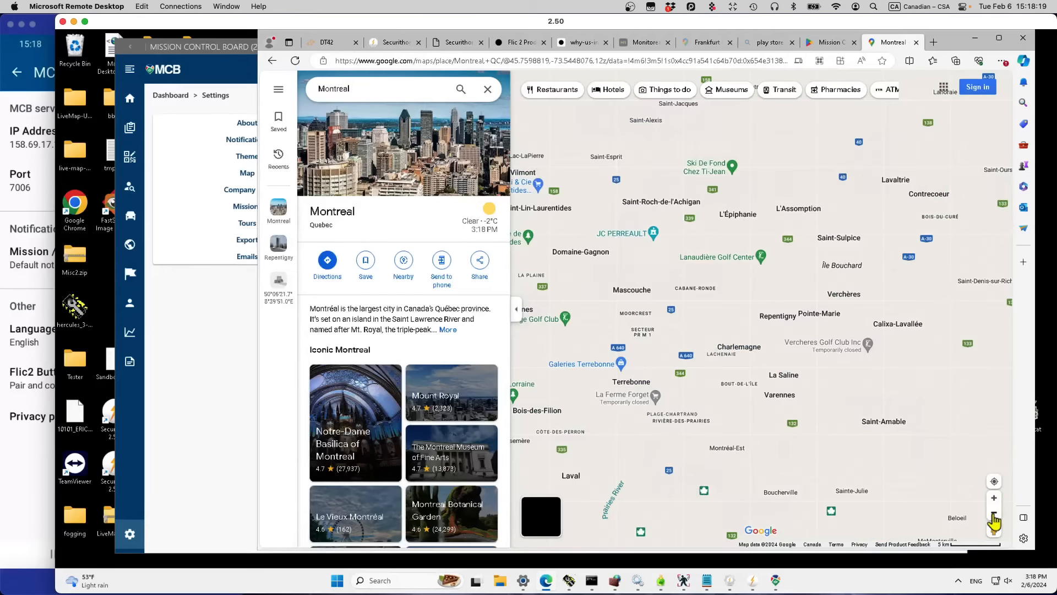
{"action": "left_click", "coordinate": [994, 518]}
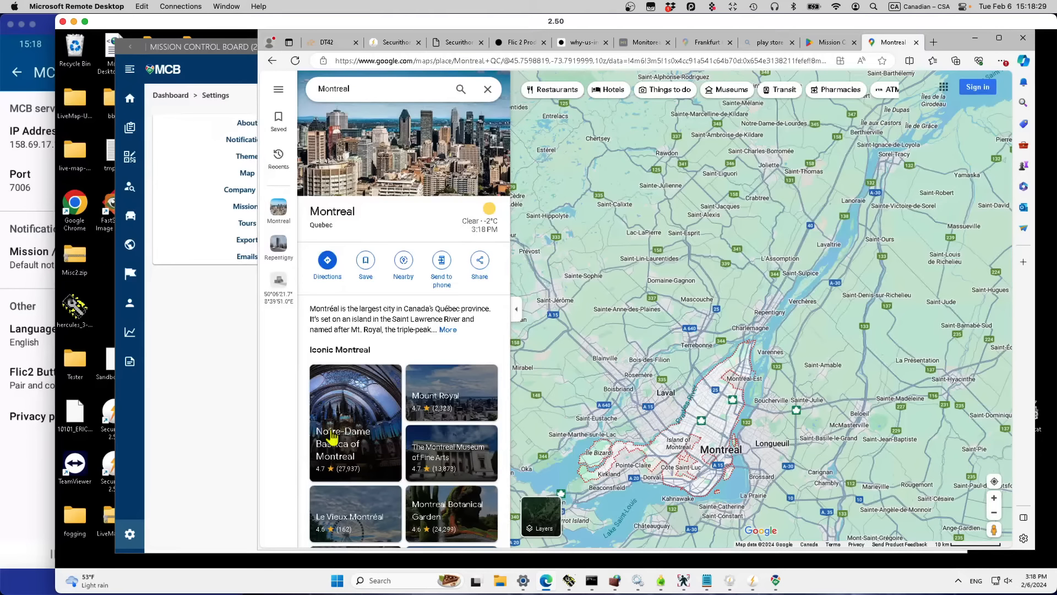
{"action": "left_click", "coordinate": [185, 469]}
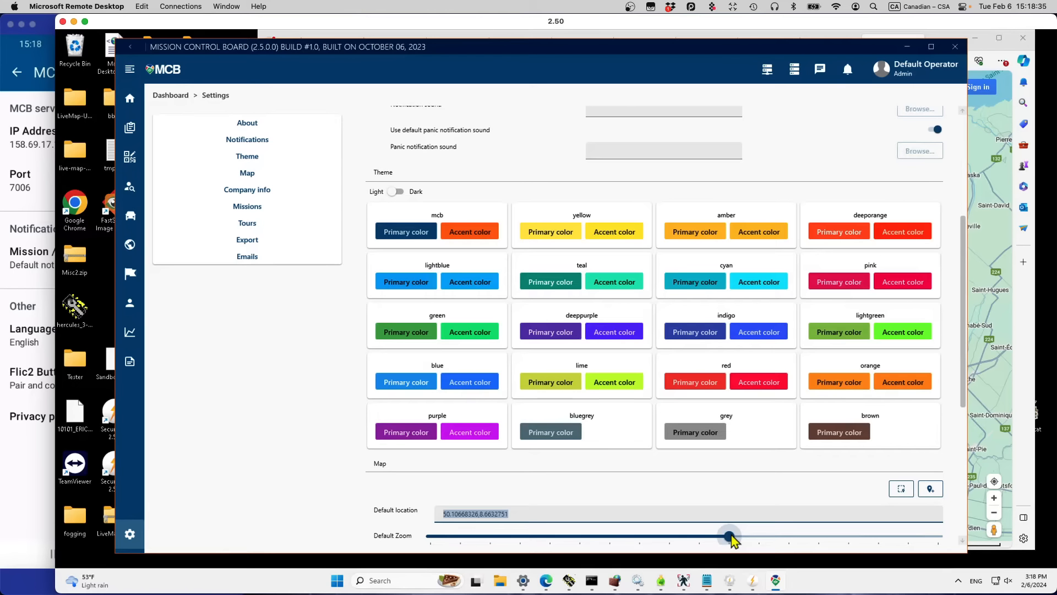
{"action": "scroll", "coordinate": [964, 414], "scroll_direction": "down", "scroll_amount": 1}
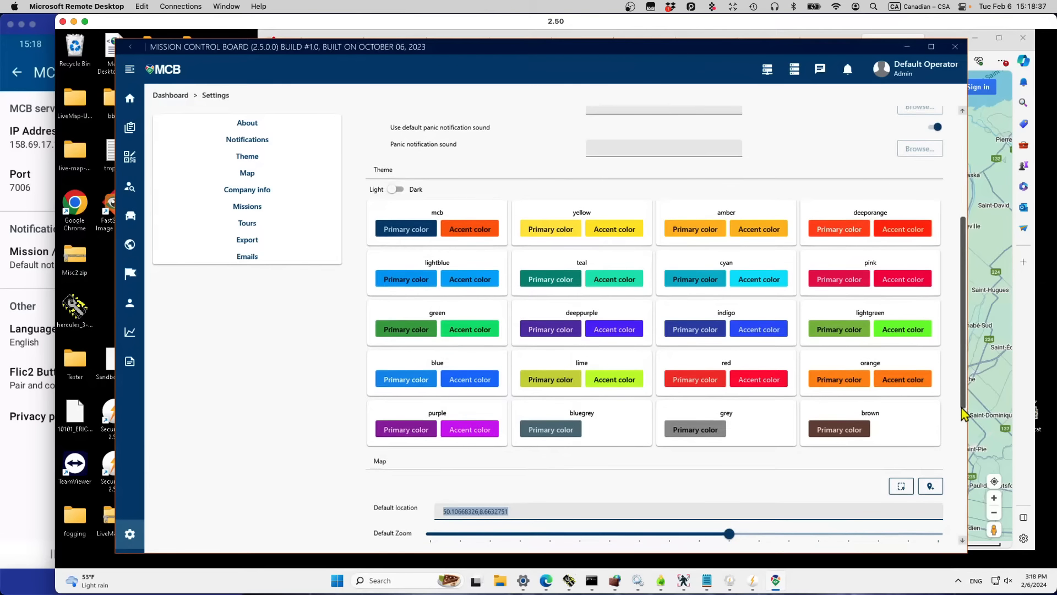
{"action": "scroll", "coordinate": [964, 414], "scroll_direction": "down", "scroll_amount": 3}
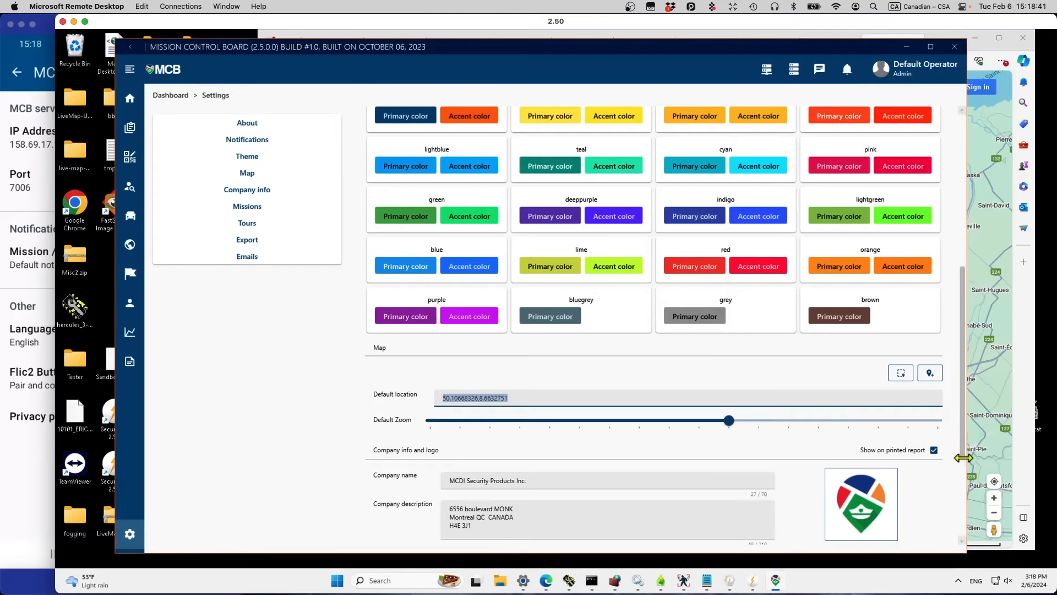
{"action": "scroll", "coordinate": [963, 471], "scroll_direction": "down", "scroll_amount": 1}
{"action": "scroll", "coordinate": [968, 490], "scroll_direction": "down", "scroll_amount": 2}
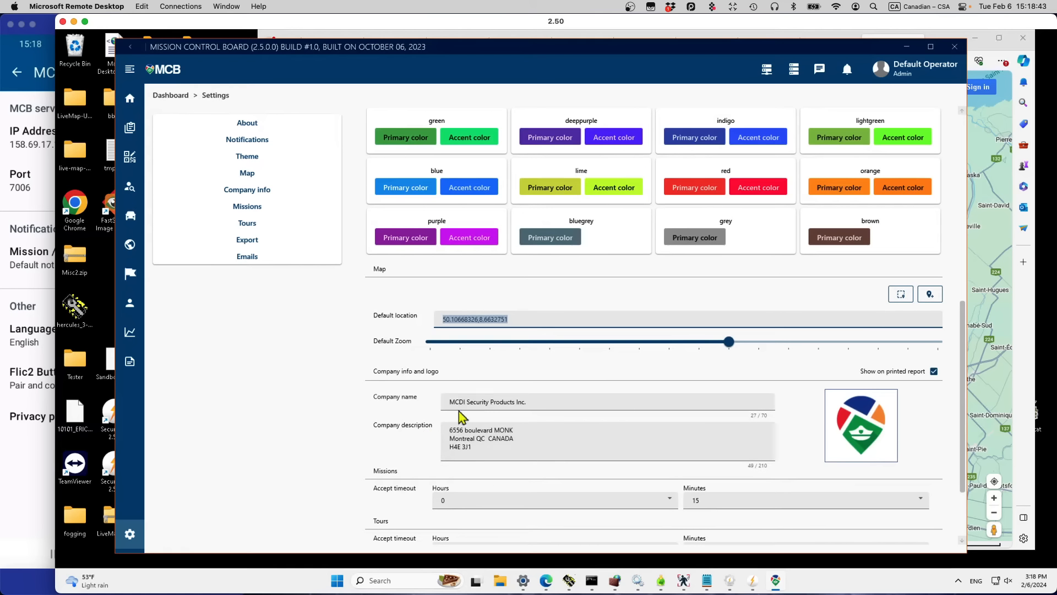
{"action": "mouse_move", "coordinate": [881, 459]}
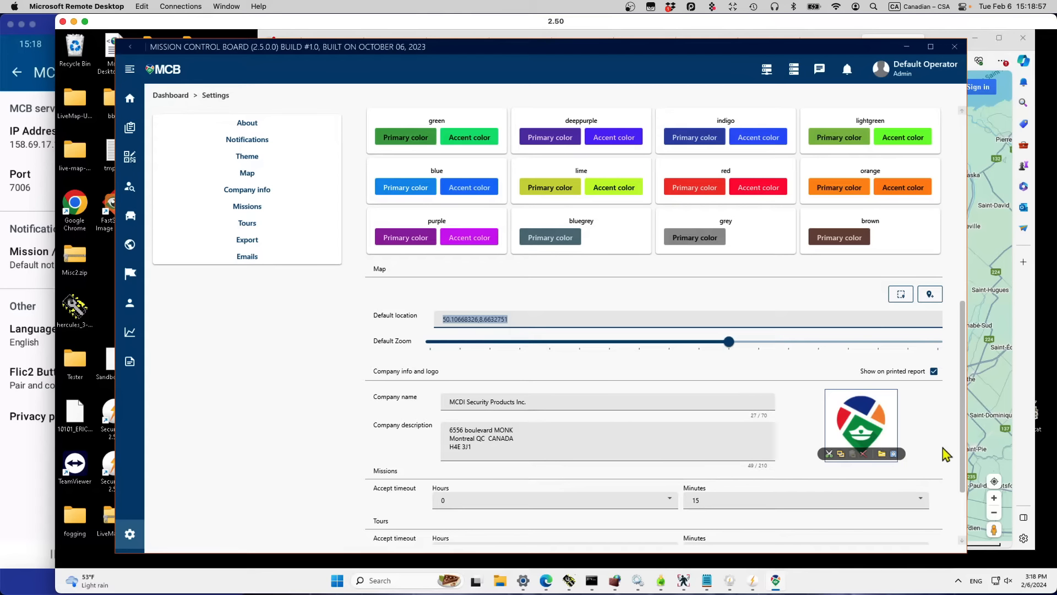
{"action": "scroll", "coordinate": [963, 493], "scroll_direction": "down", "scroll_amount": 1}
{"action": "scroll", "coordinate": [962, 496], "scroll_direction": "down", "scroll_amount": 1}
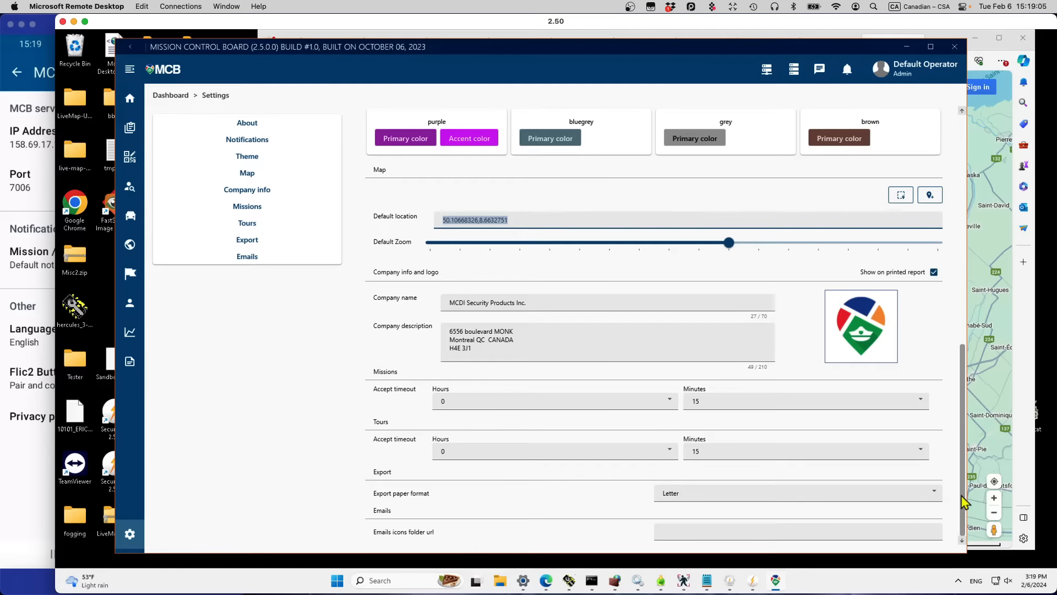
Step: Leave the mission accept timeout at 15 minutes and return to the Frankfurt dashboard map
{"action": "left_click", "coordinate": [924, 407]}
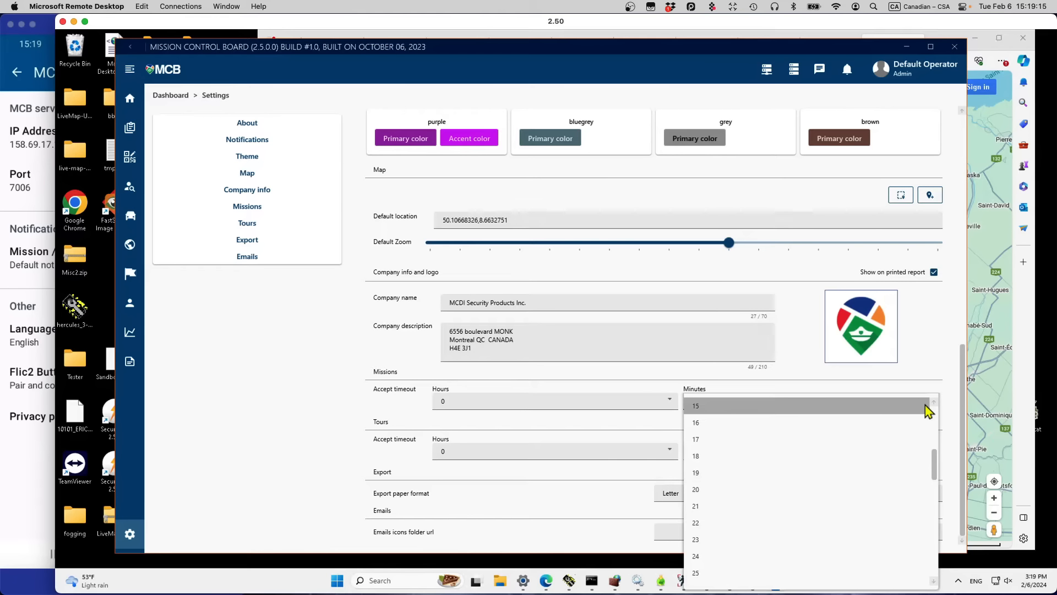
{"action": "left_click", "coordinate": [957, 361]}
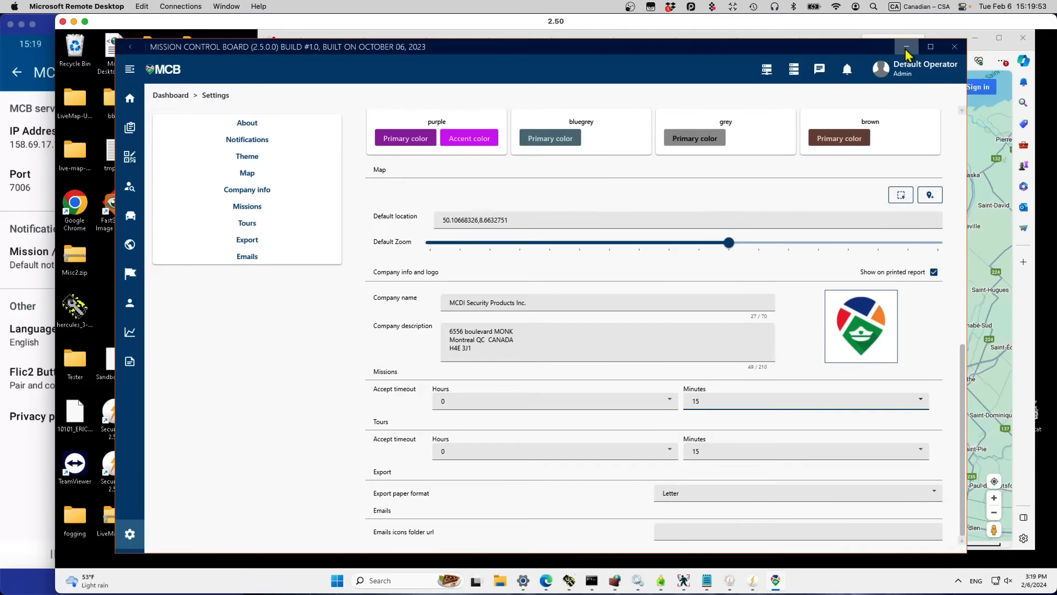
{"action": "left_click", "coordinate": [130, 98]}
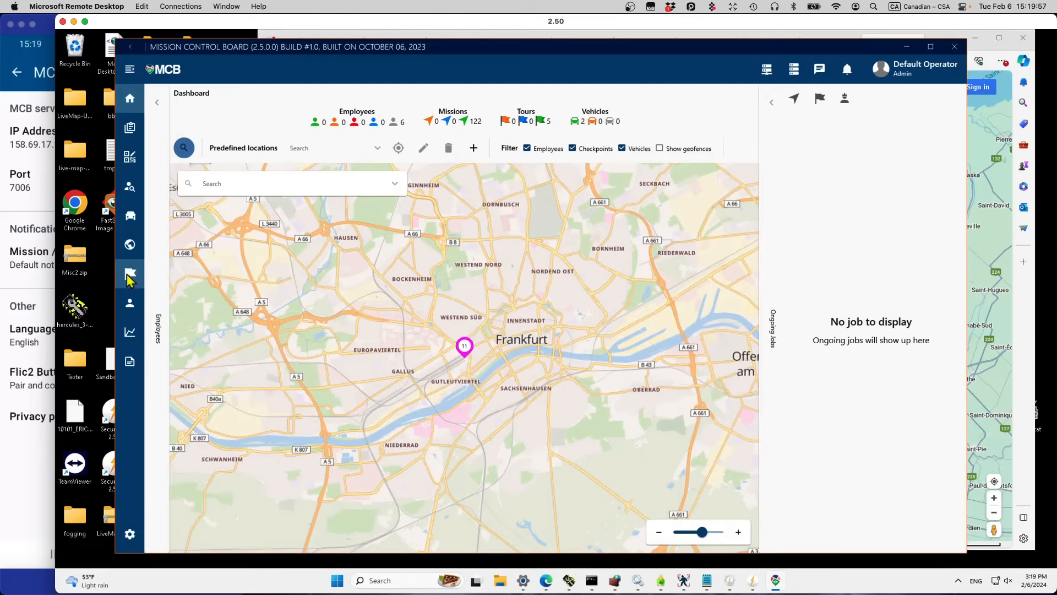
Step: Edit the field employee's profile in Users, keeping the 10-minute confirm presence interval, and save
{"action": "left_click", "coordinate": [131, 308]}
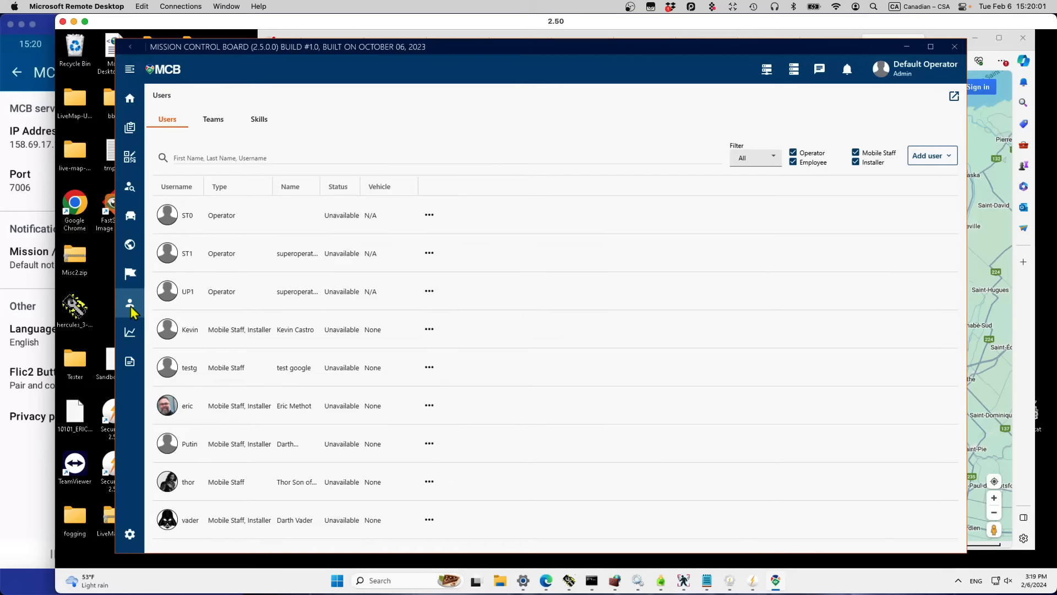
{"action": "left_click", "coordinate": [428, 408]}
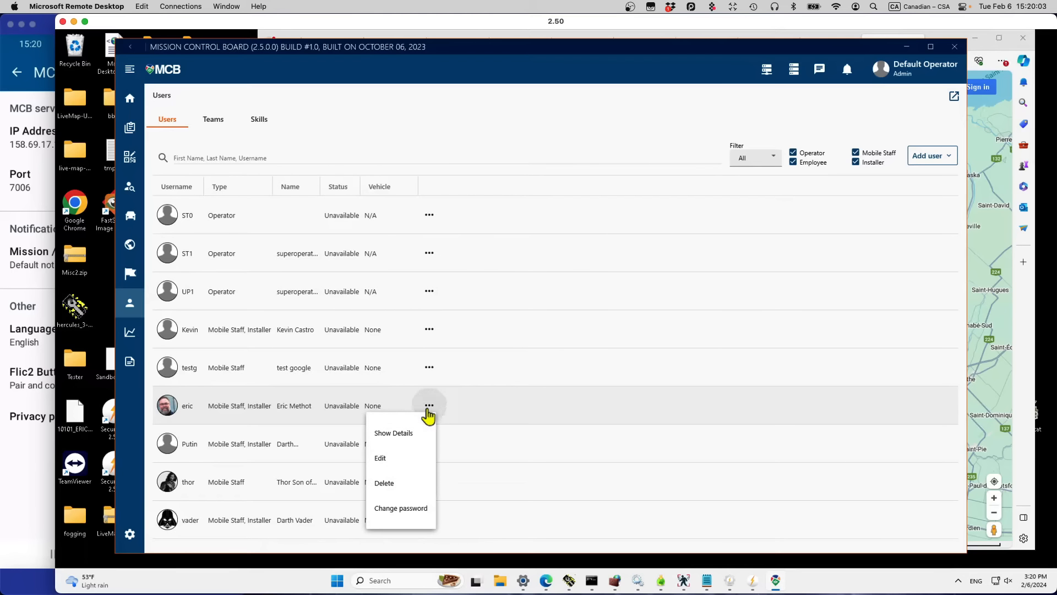
{"action": "left_click", "coordinate": [382, 459]}
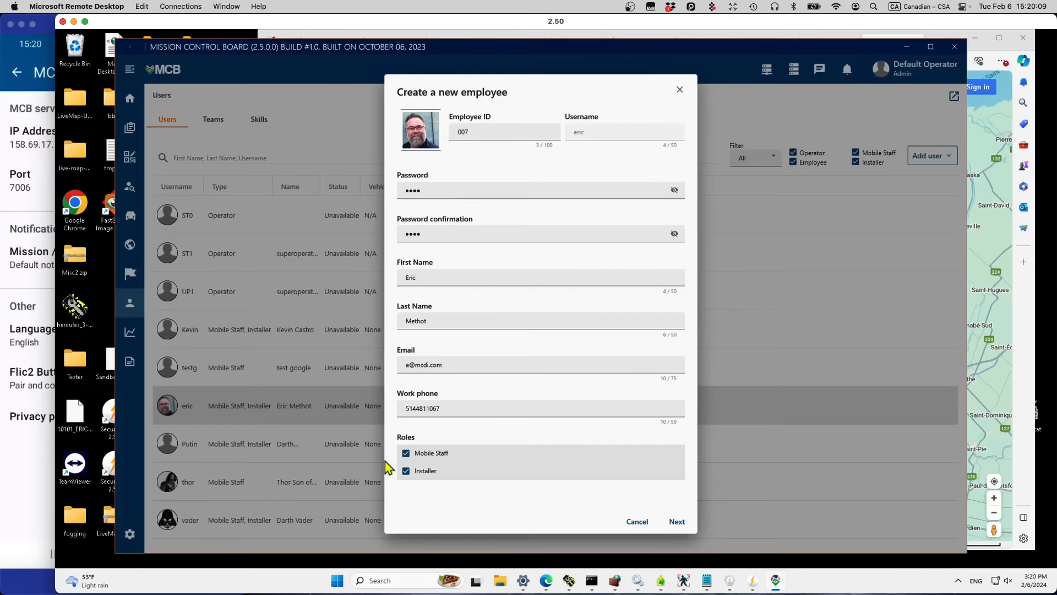
{"action": "left_click", "coordinate": [677, 522]}
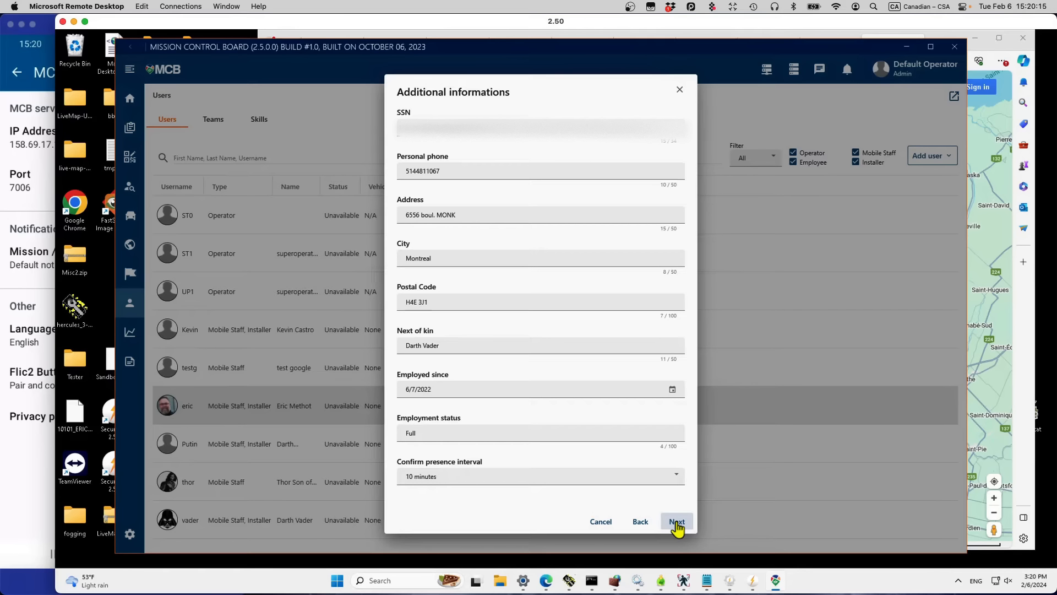
{"action": "left_click", "coordinate": [678, 477]}
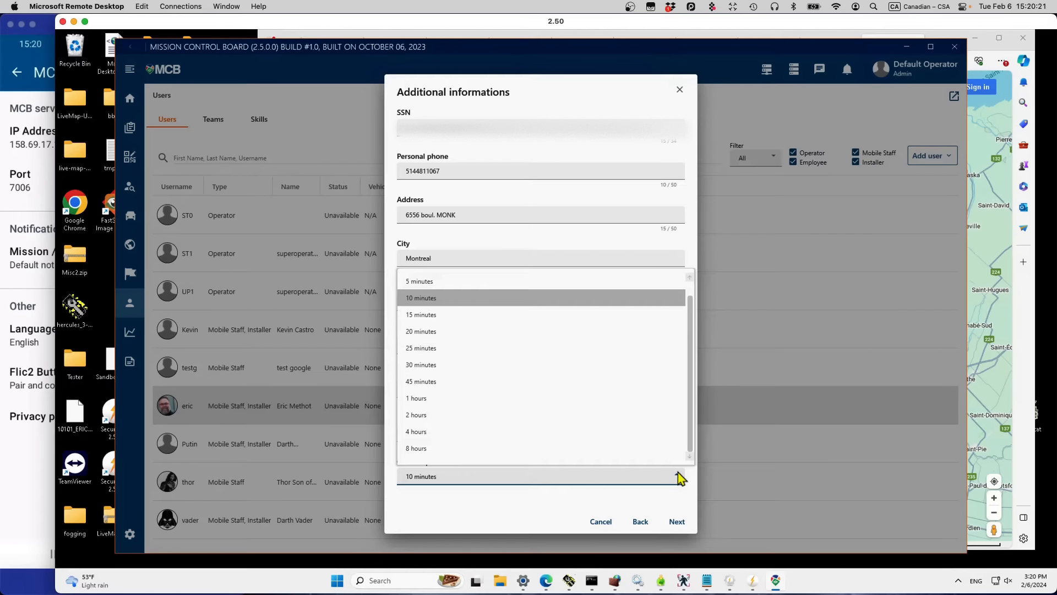
{"action": "left_click", "coordinate": [569, 300]}
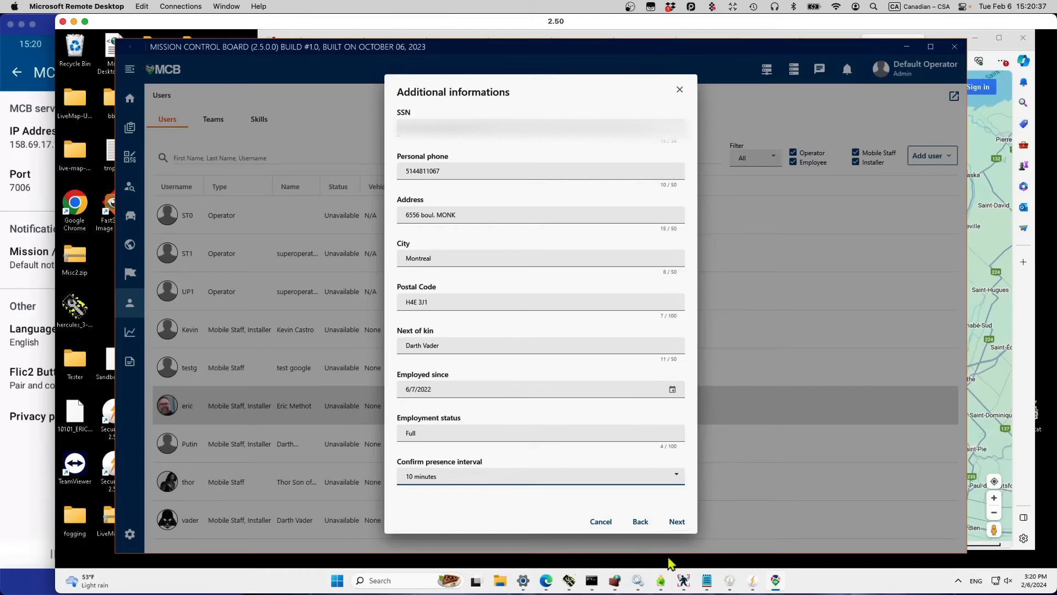
{"action": "left_click", "coordinate": [676, 522]}
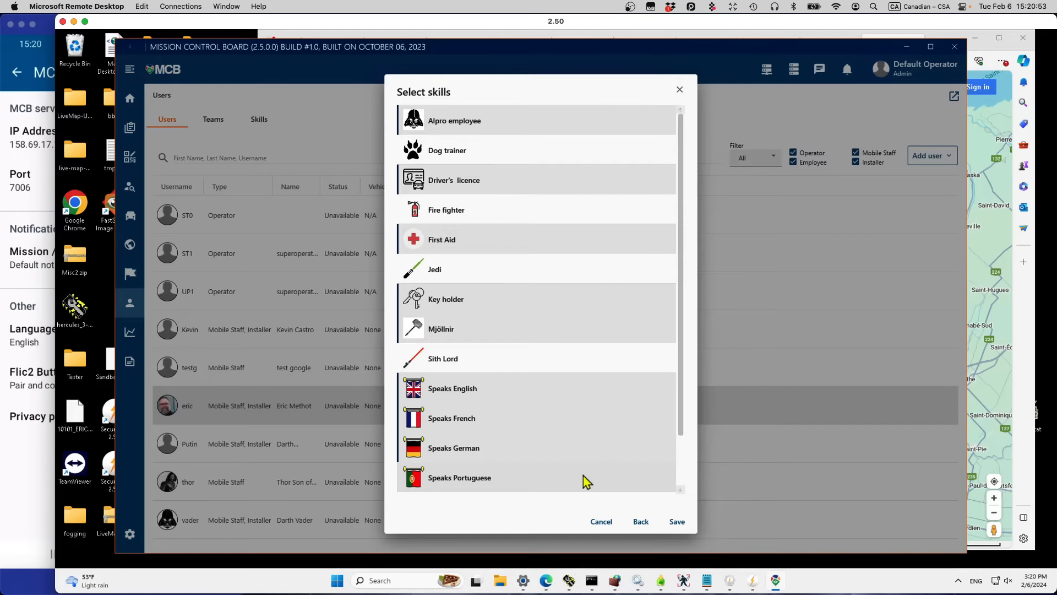
{"action": "left_click", "coordinate": [681, 93]}
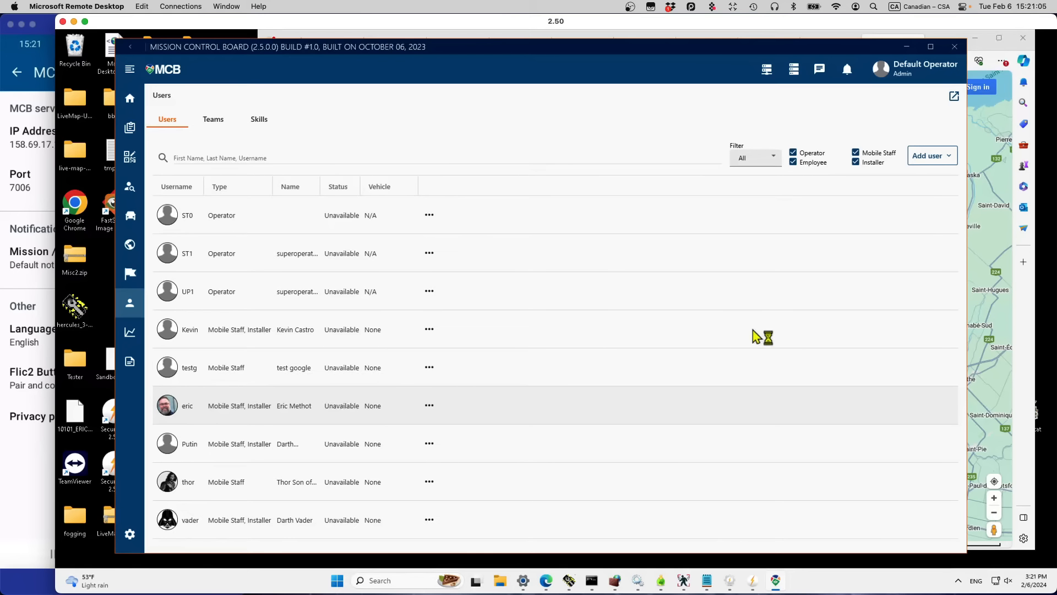
Step: Open and close the Add employee form unfilled, then minimize Mission Control Board
{"action": "left_click", "coordinate": [932, 160]}
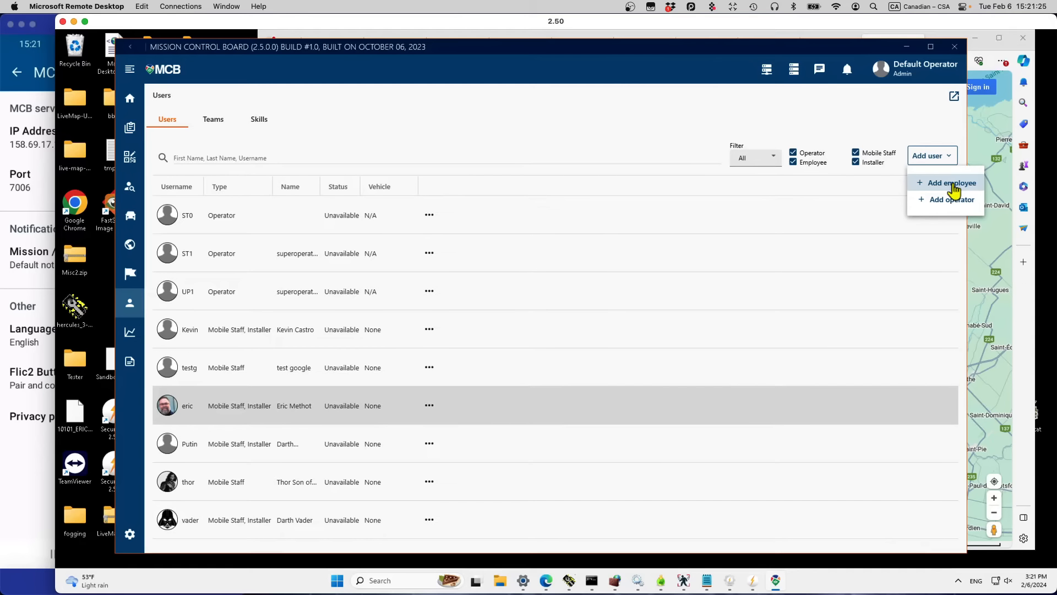
{"action": "left_click", "coordinate": [953, 186]}
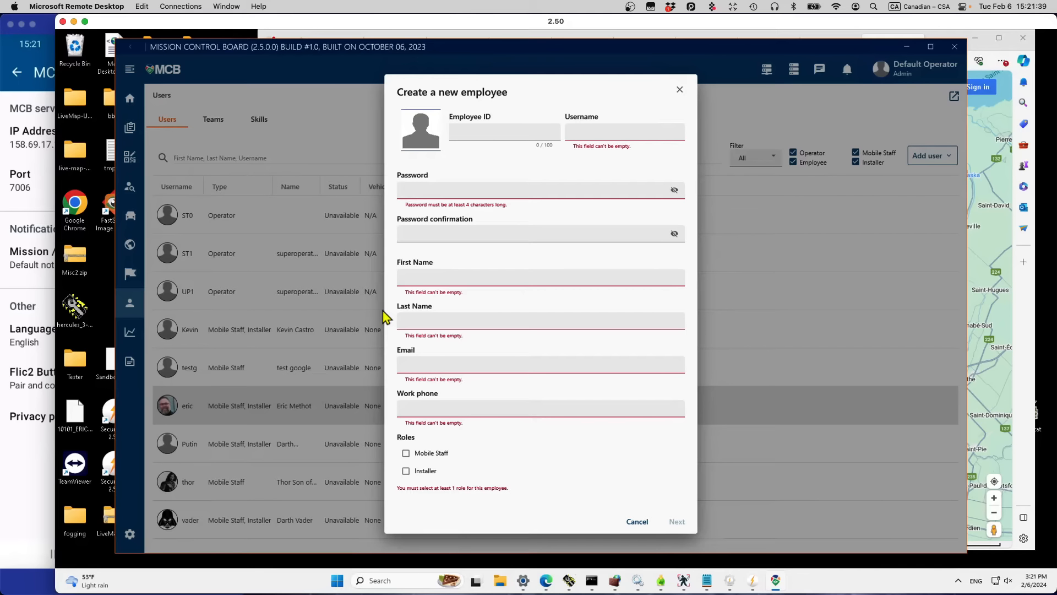
{"action": "left_click", "coordinate": [679, 90]}
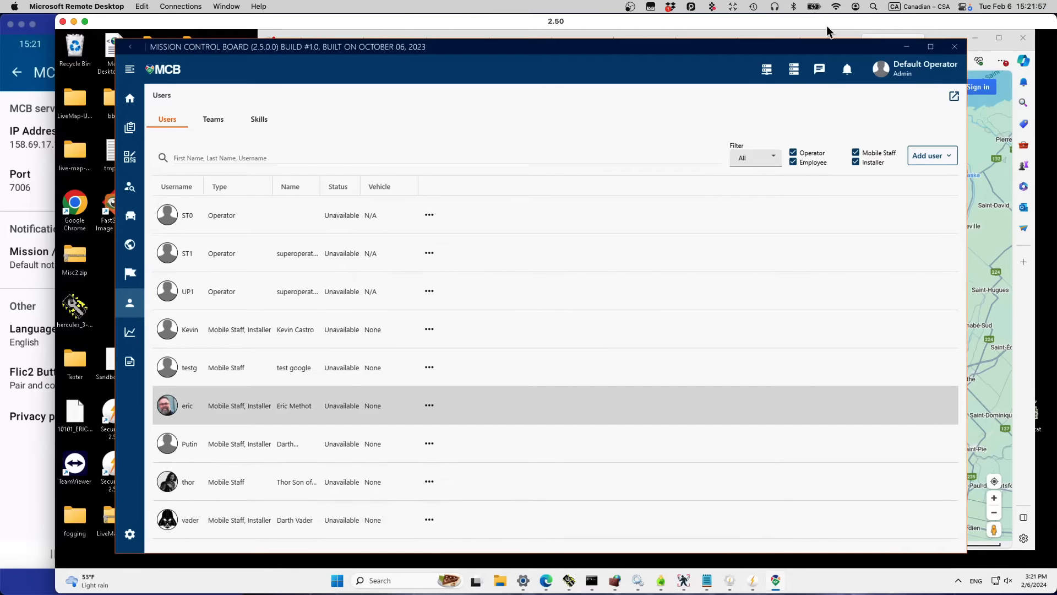
{"action": "left_click", "coordinate": [907, 52]}
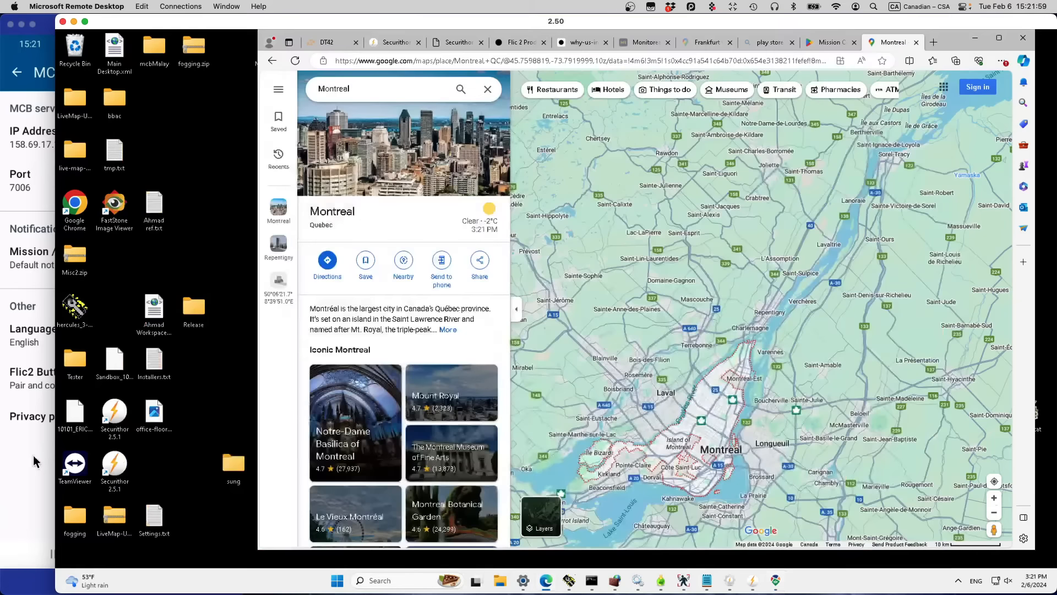
Step: Enter the employee's username on the phone app's login screen and open its server settings
{"action": "left_click", "coordinate": [34, 484]}
{"action": "left_click", "coordinate": [16, 73]}
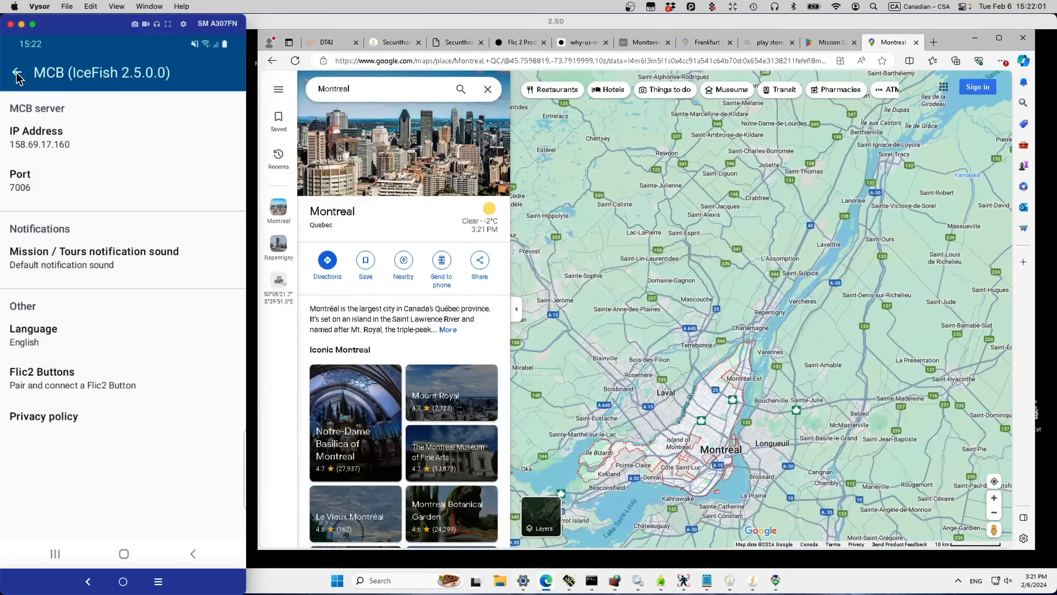
{"action": "left_click", "coordinate": [67, 164]}
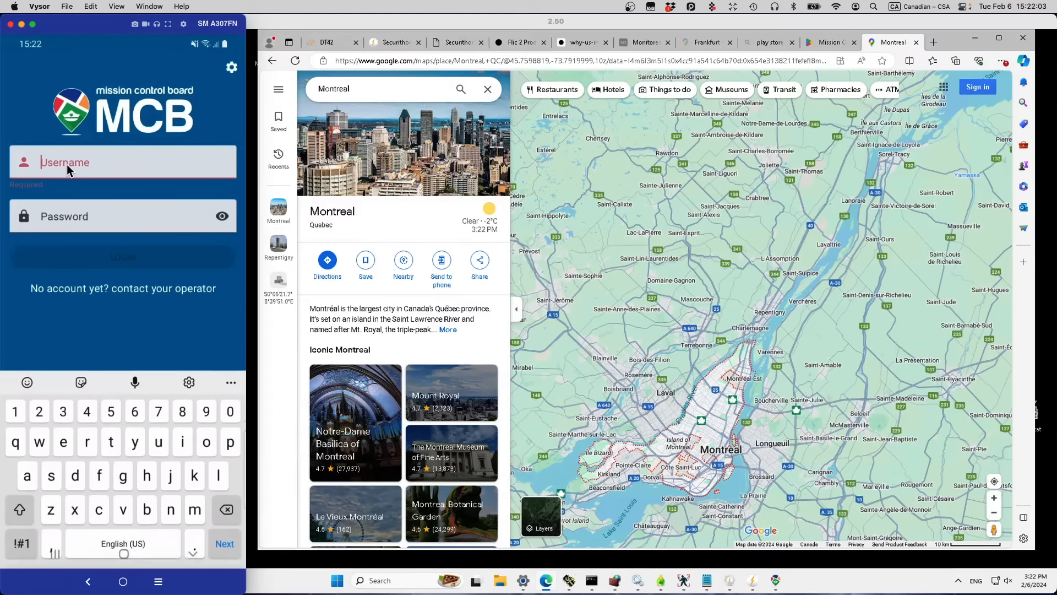
{"action": "type", "text": "eric"}
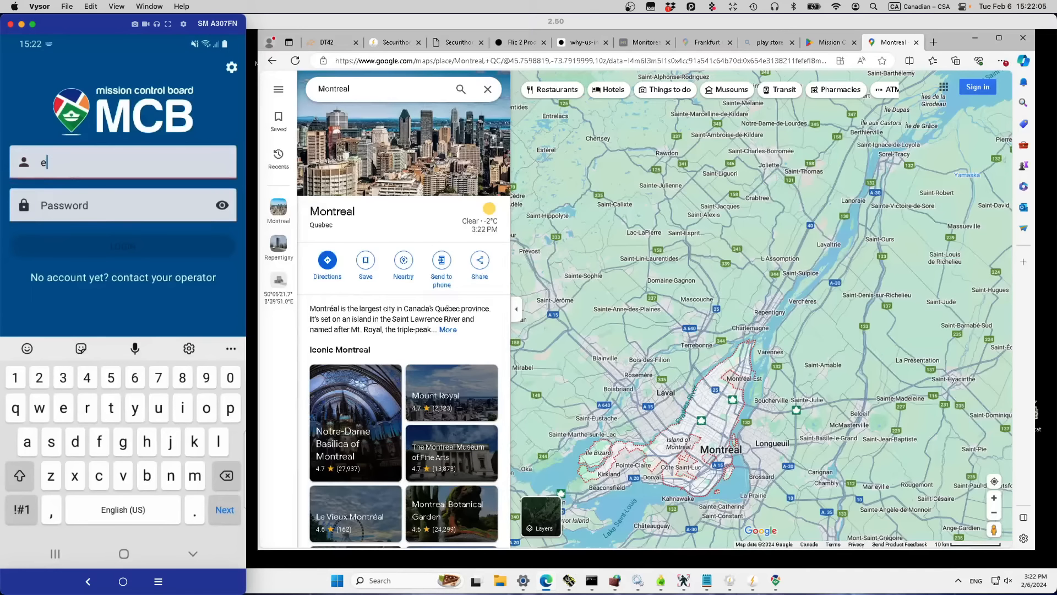
{"action": "left_click", "coordinate": [61, 208]}
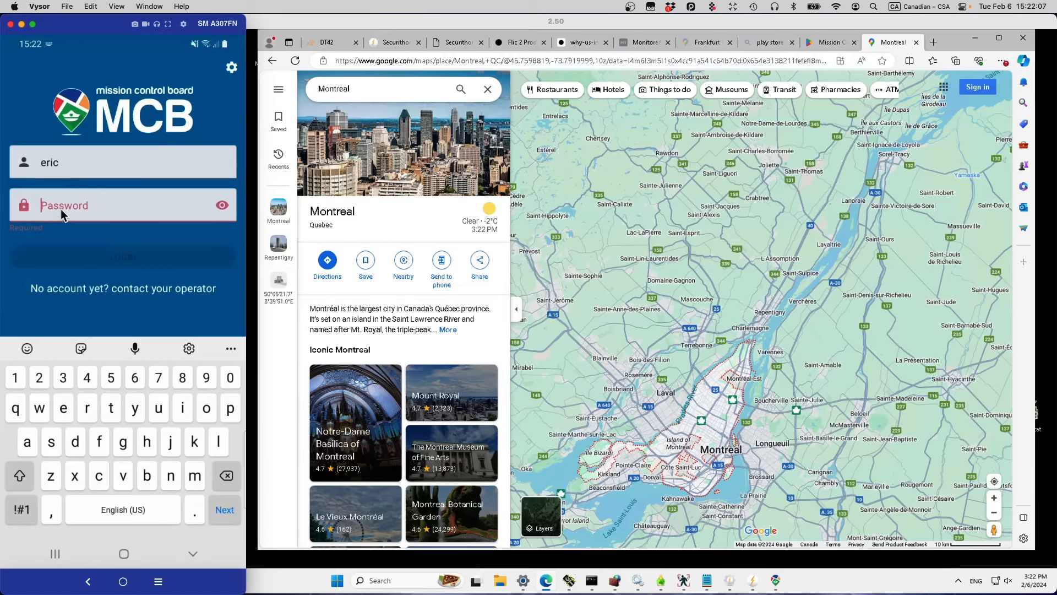
{"action": "left_click", "coordinate": [232, 68]}
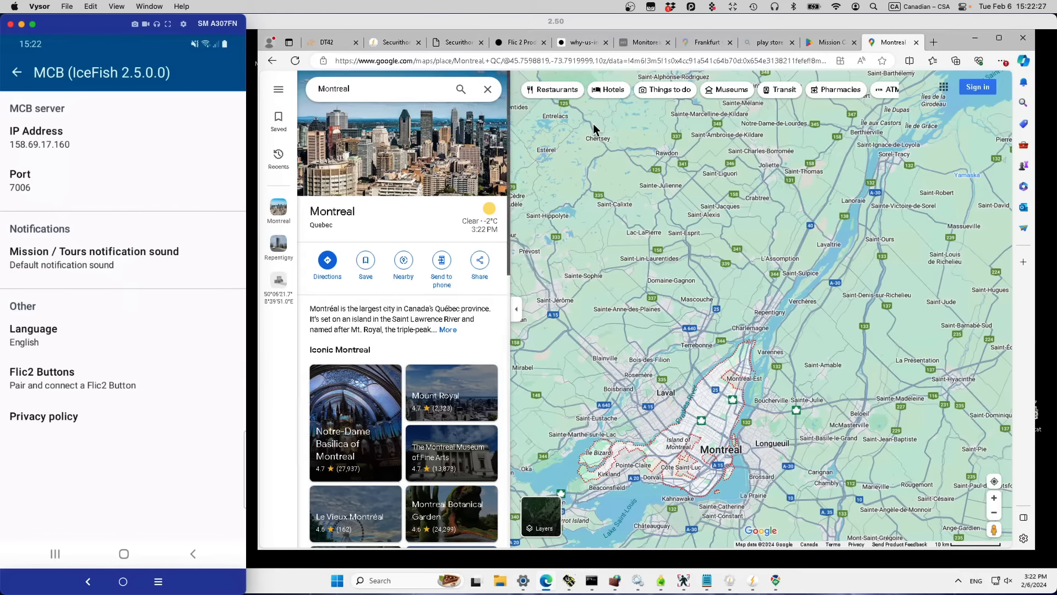
Step: Show the flic.io photo of a Flic button on a police vest, then return to the phone
{"action": "left_click", "coordinate": [524, 45]}
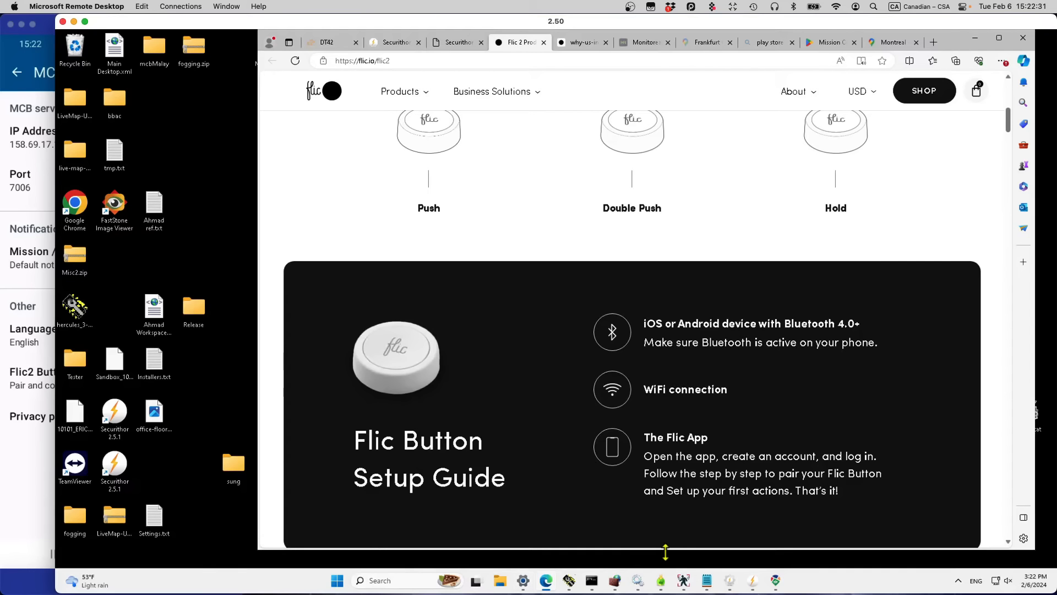
{"action": "left_click", "coordinate": [587, 51]}
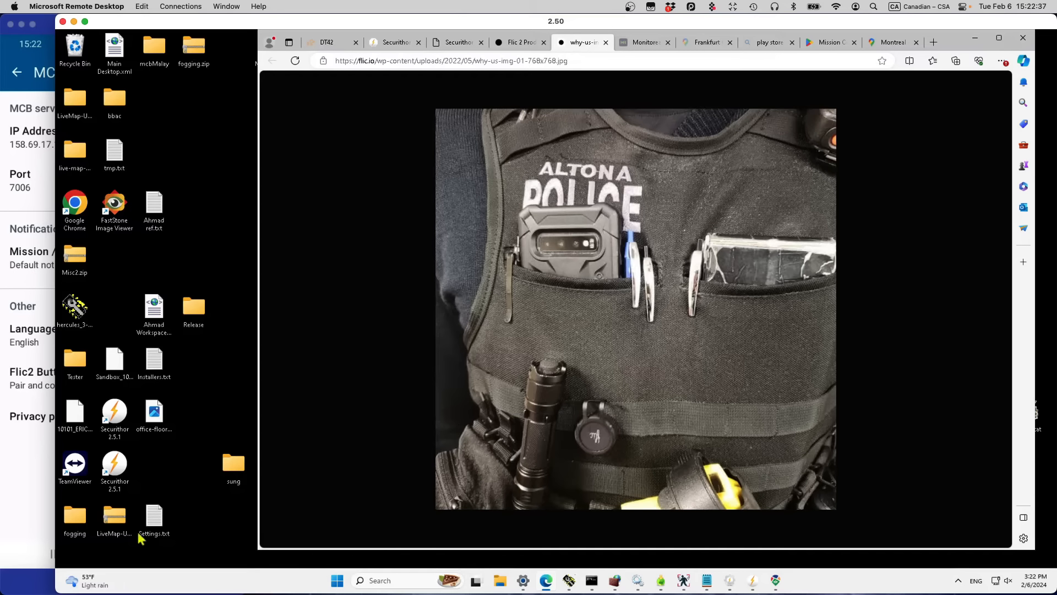
{"action": "left_click", "coordinate": [32, 467]}
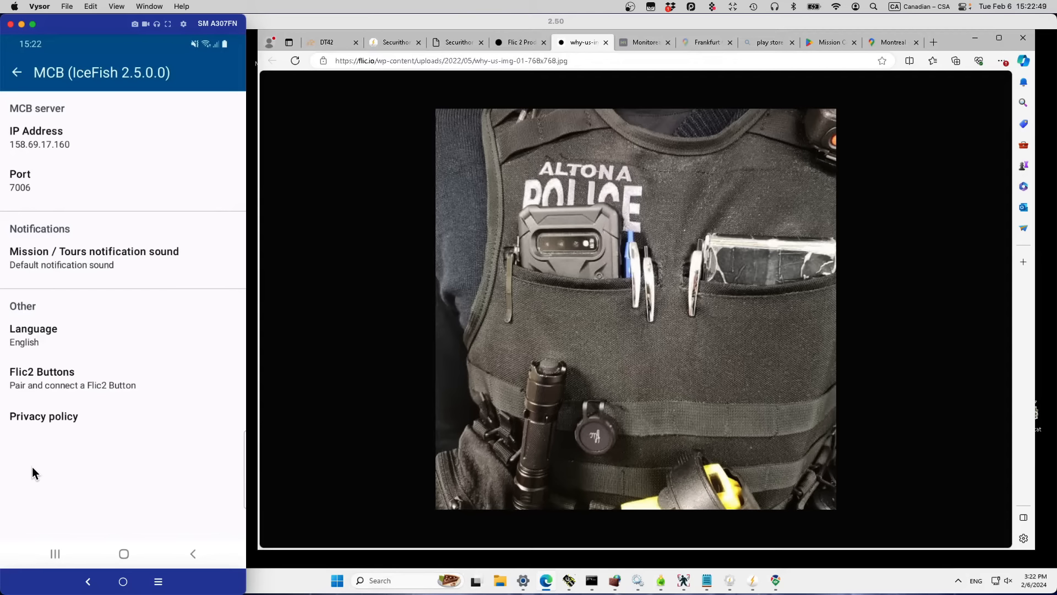
Step: Pair a new Flic2 button in the phone app's settings and back out to the login screen
{"action": "left_click", "coordinate": [104, 381]}
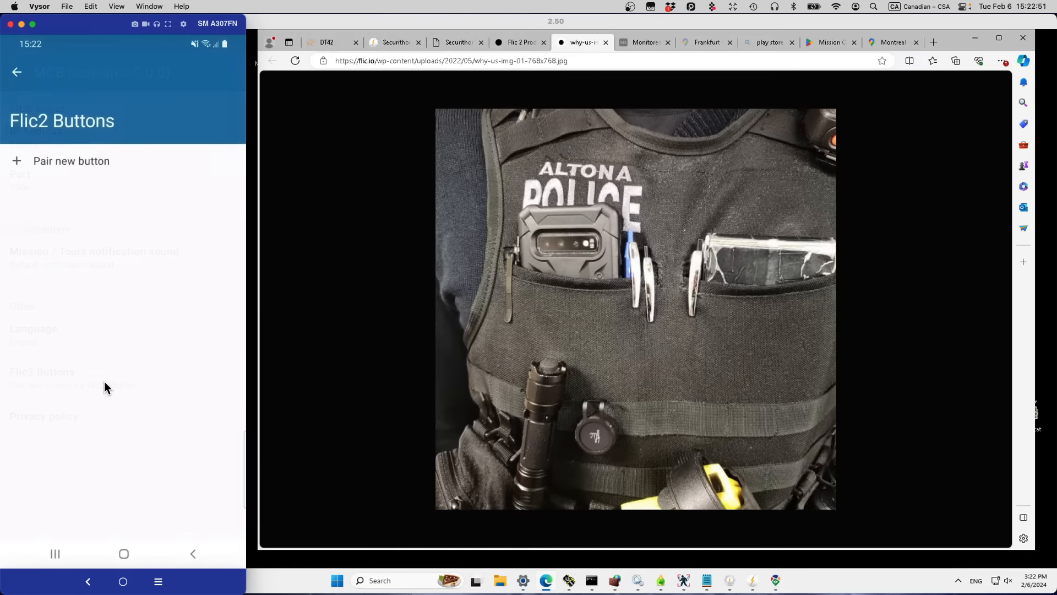
{"action": "left_click", "coordinate": [50, 159]}
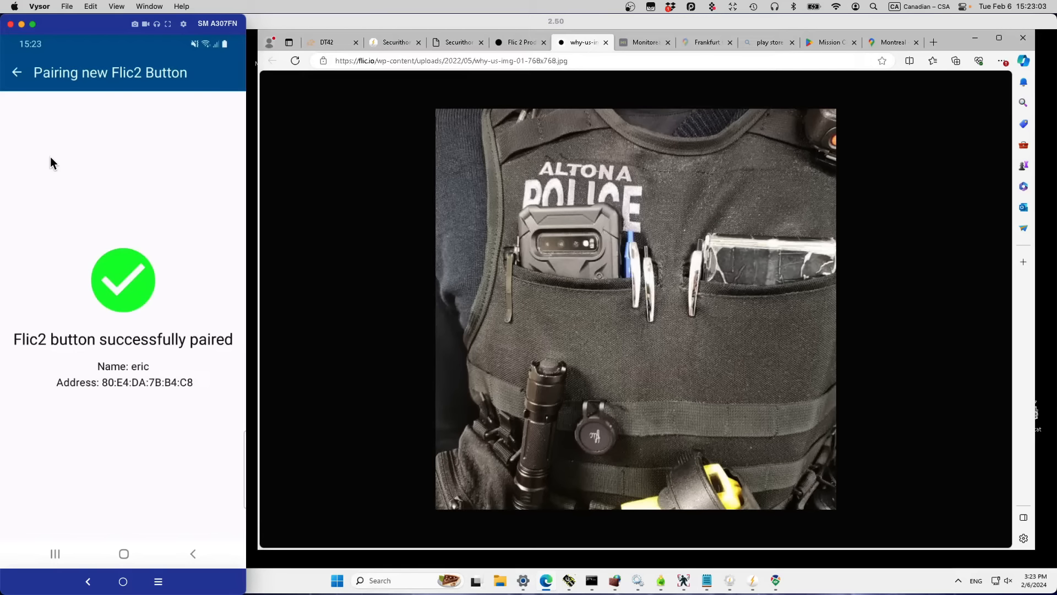
{"action": "left_click", "coordinate": [7, 72]}
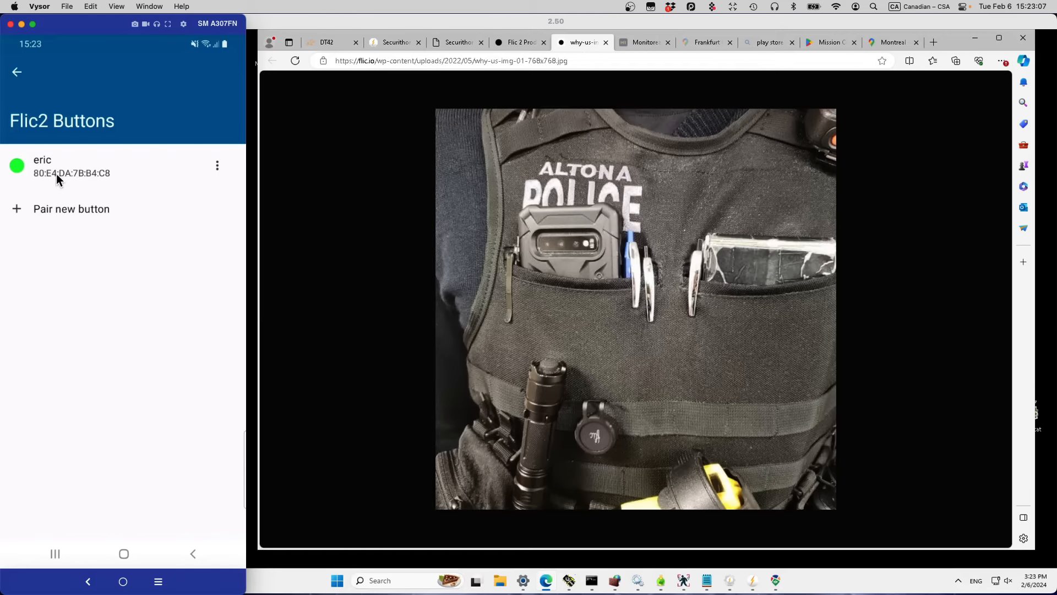
{"action": "left_click", "coordinate": [16, 72]}
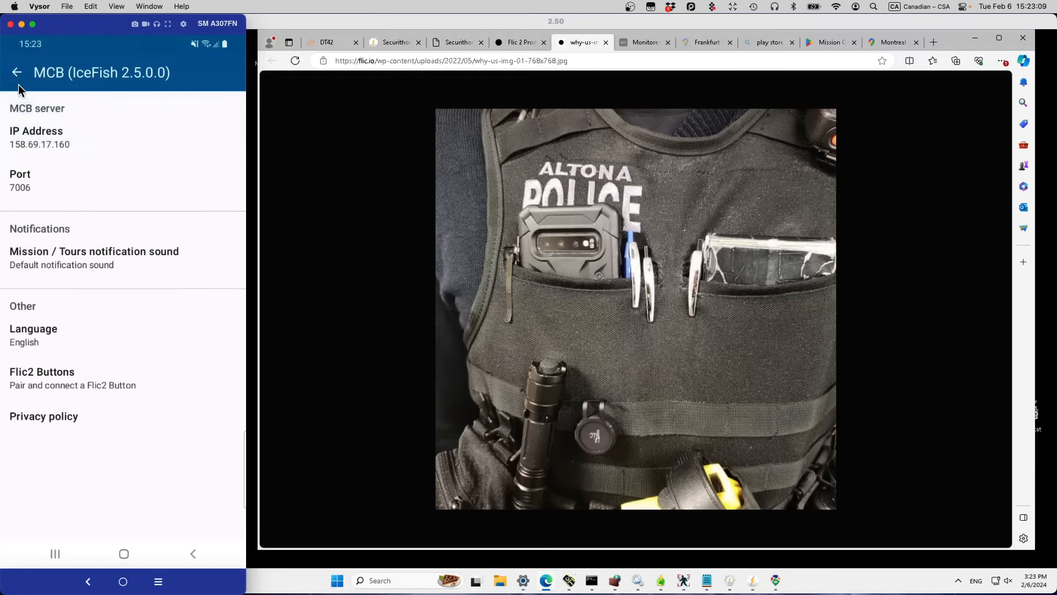
{"action": "left_click", "coordinate": [16, 72]}
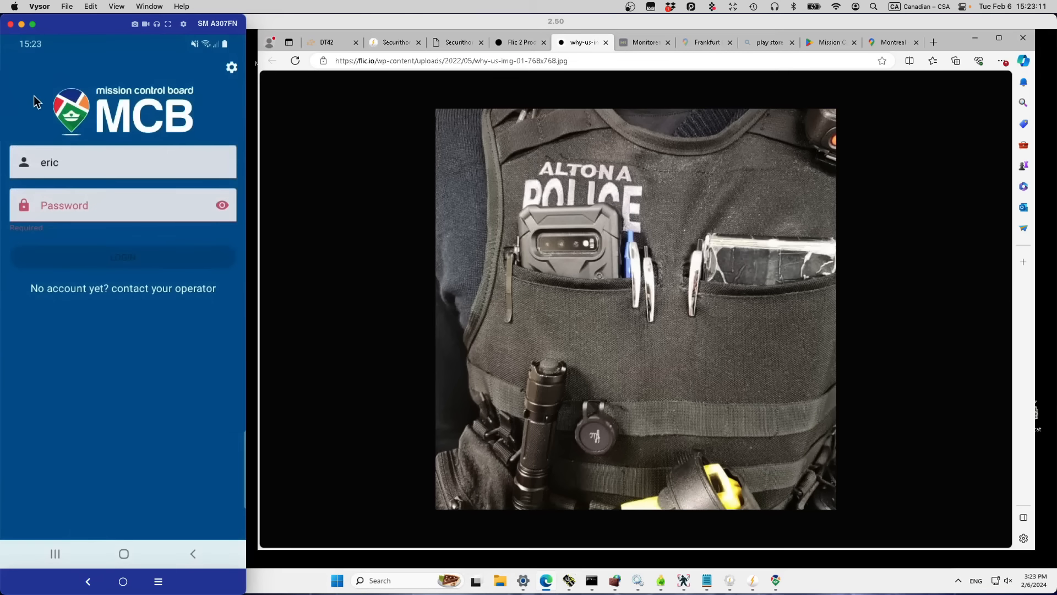
Step: Sign in to the phone app with the guard's password
{"action": "left_click", "coordinate": [71, 205]}
{"action": "type", "text": "••"}
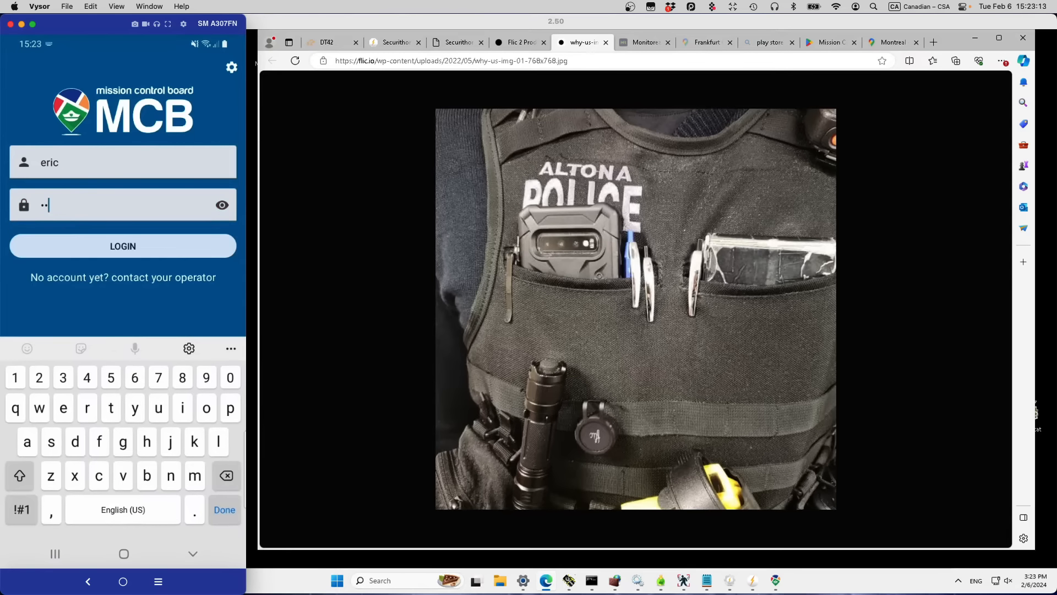
{"action": "type", "text": "•"}
{"action": "left_click", "coordinate": [118, 251]}
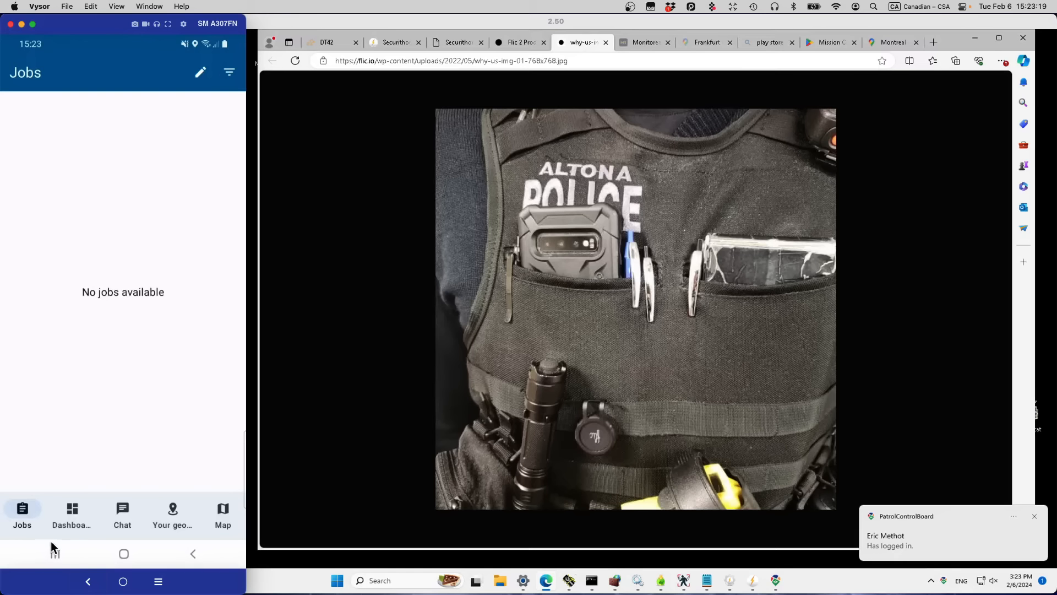
Step: Disable panic mode from the app's Dashboard, then switch to the remote desktop
{"action": "left_click", "coordinate": [75, 510]}
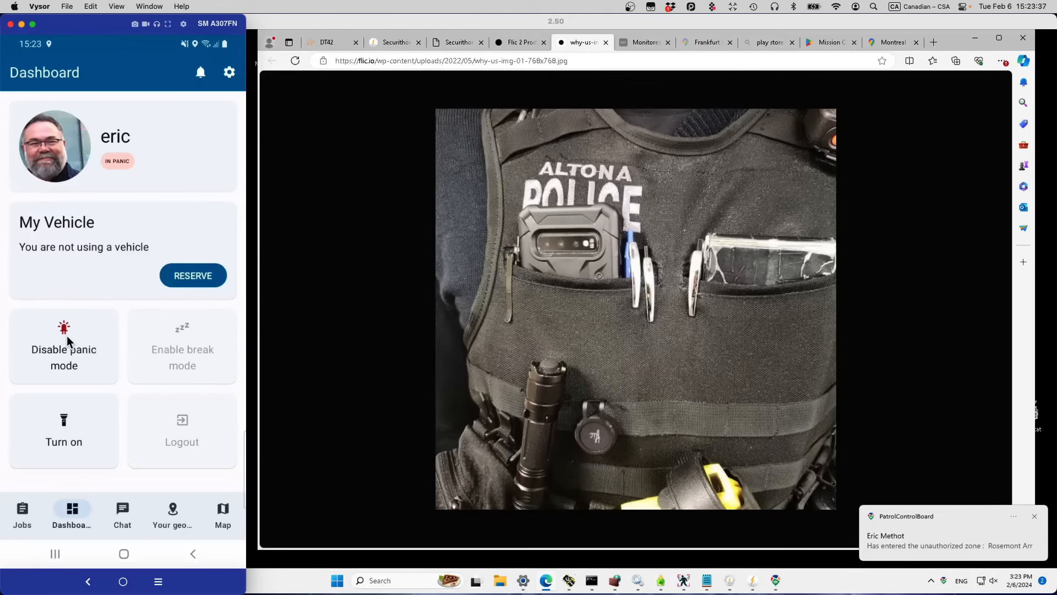
{"action": "left_click", "coordinate": [67, 336]}
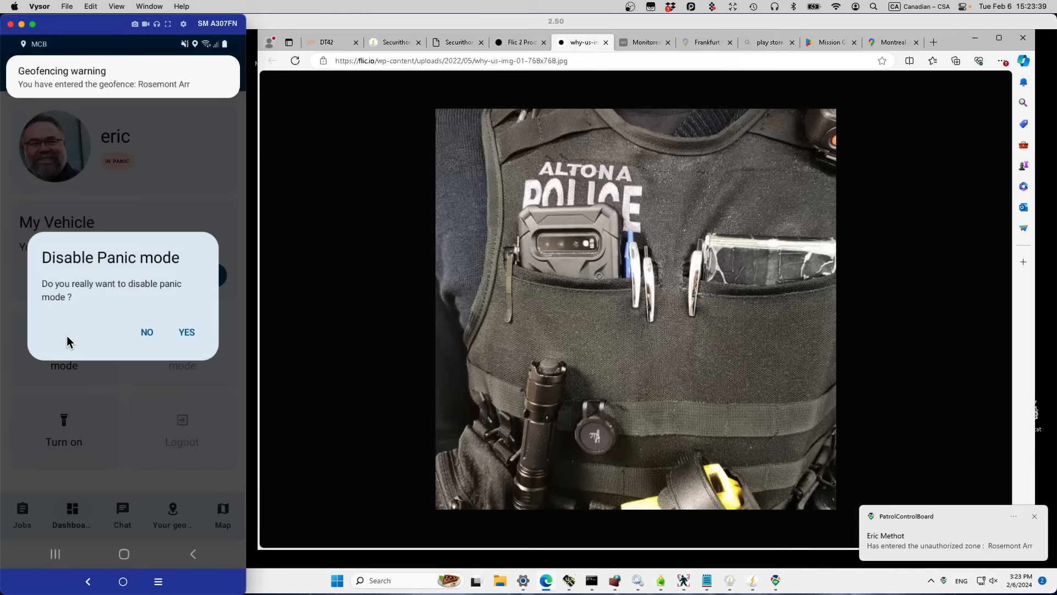
{"action": "left_click", "coordinate": [180, 333]}
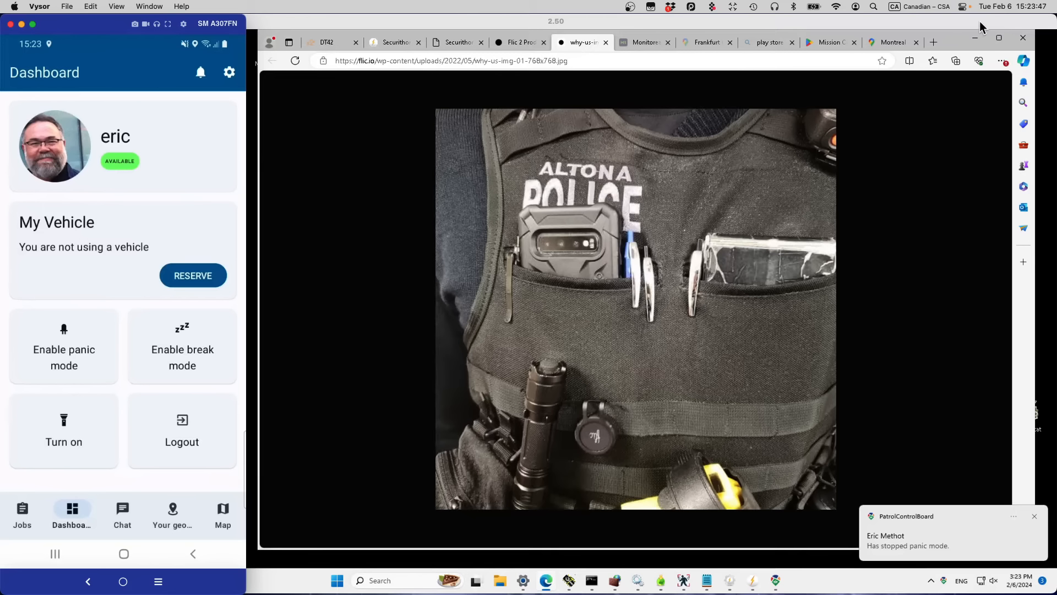
{"action": "left_click", "coordinate": [975, 38]}
{"action": "left_click", "coordinate": [211, 300]}
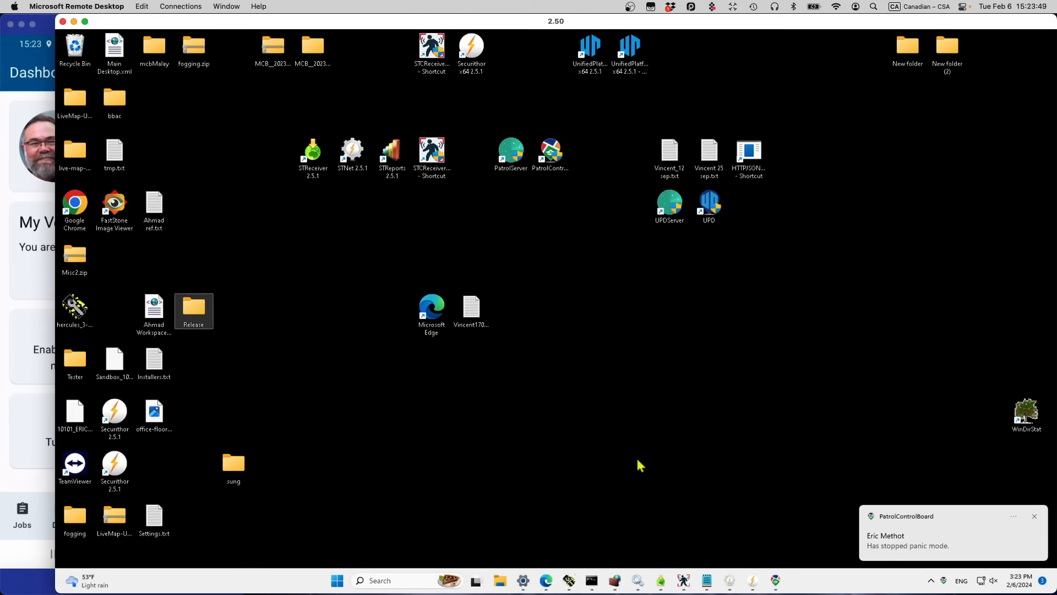
Step: View the Montréal GUARD2 panic alarm's location map in Securithor's Traffic list, then open Mission Control Board
{"action": "left_click", "coordinate": [752, 585]}
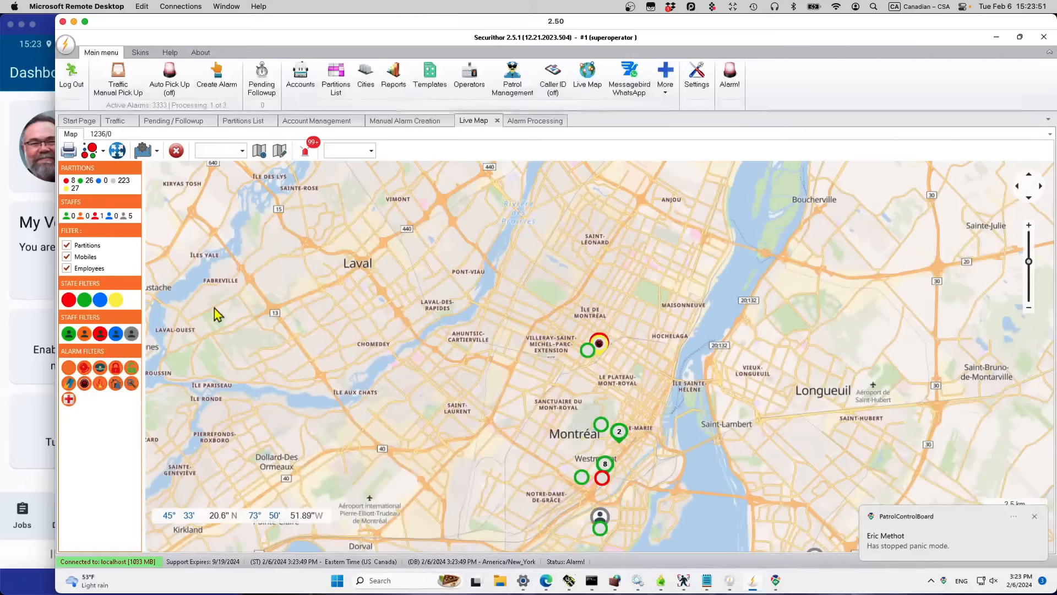
{"action": "left_click", "coordinate": [118, 122]}
{"action": "left_click", "coordinate": [553, 199]}
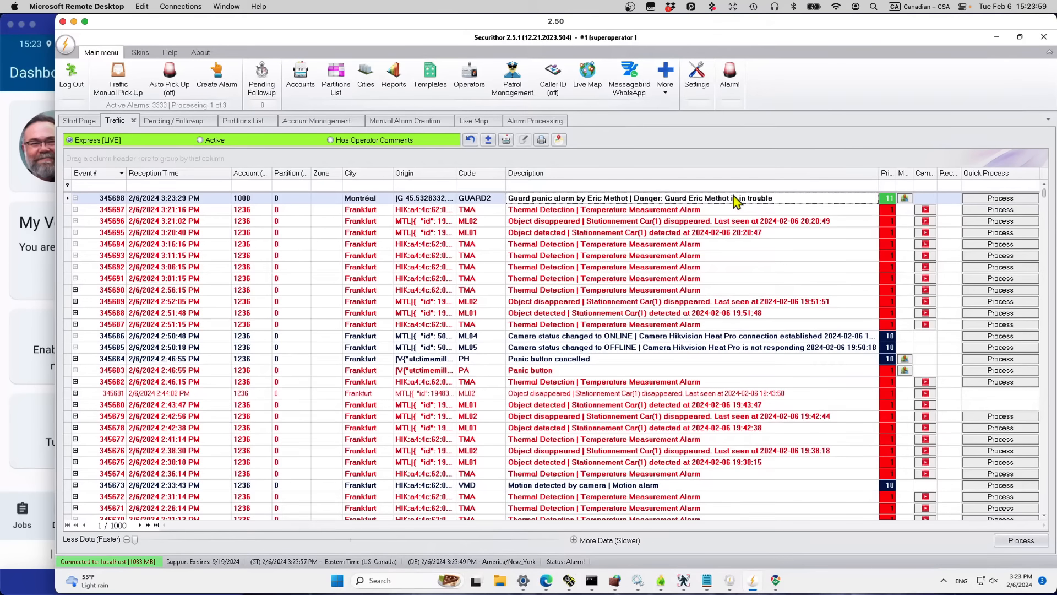
{"action": "left_click", "coordinate": [905, 198]}
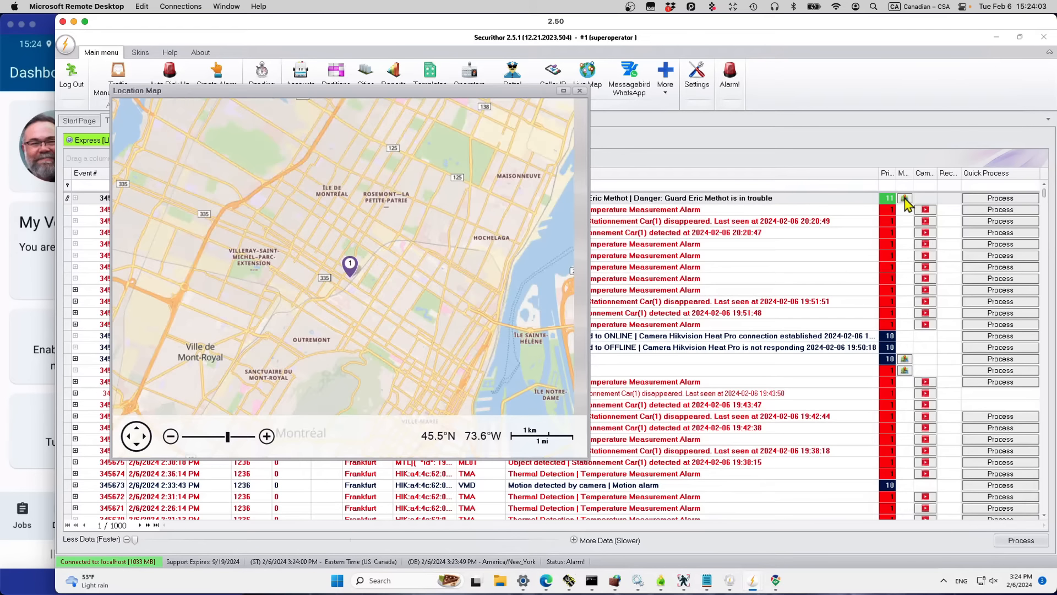
{"action": "left_click", "coordinate": [580, 91]}
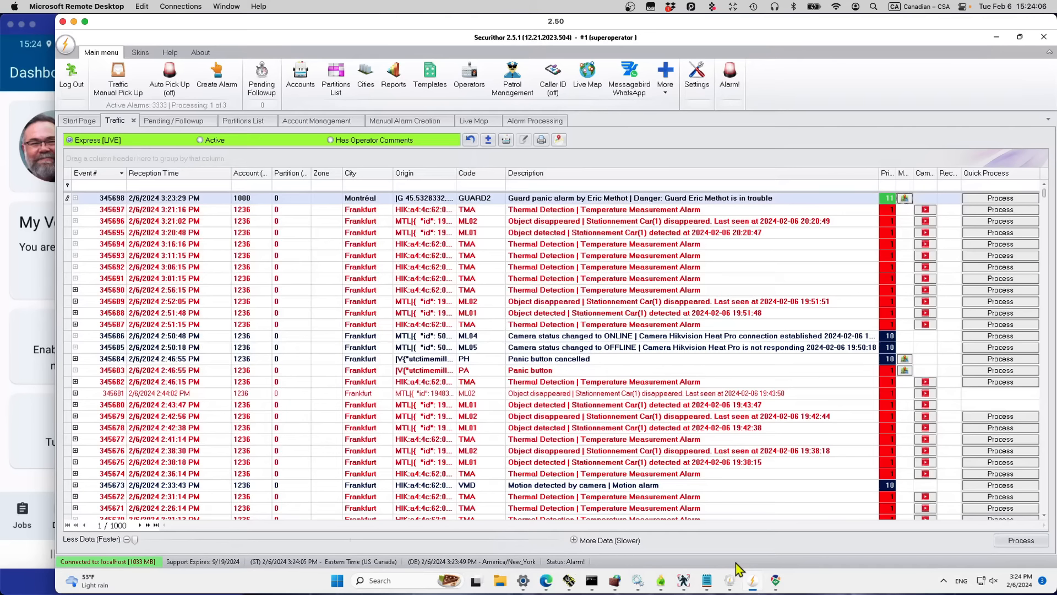
{"action": "left_click", "coordinate": [775, 579]}
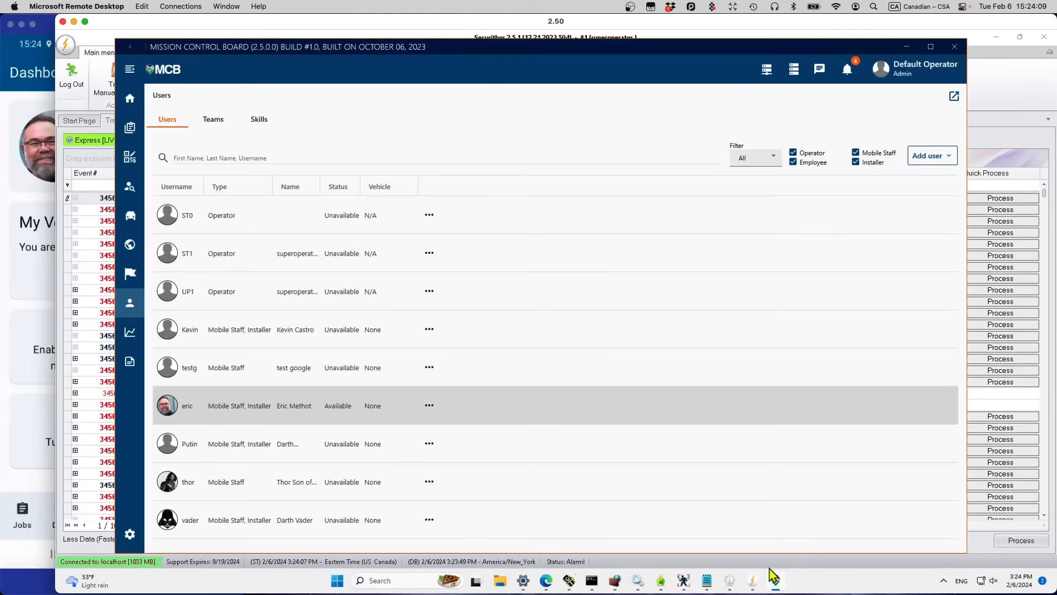
Step: Check the recent notifications, then bring the phone mirror forward
{"action": "left_click", "coordinate": [847, 72]}
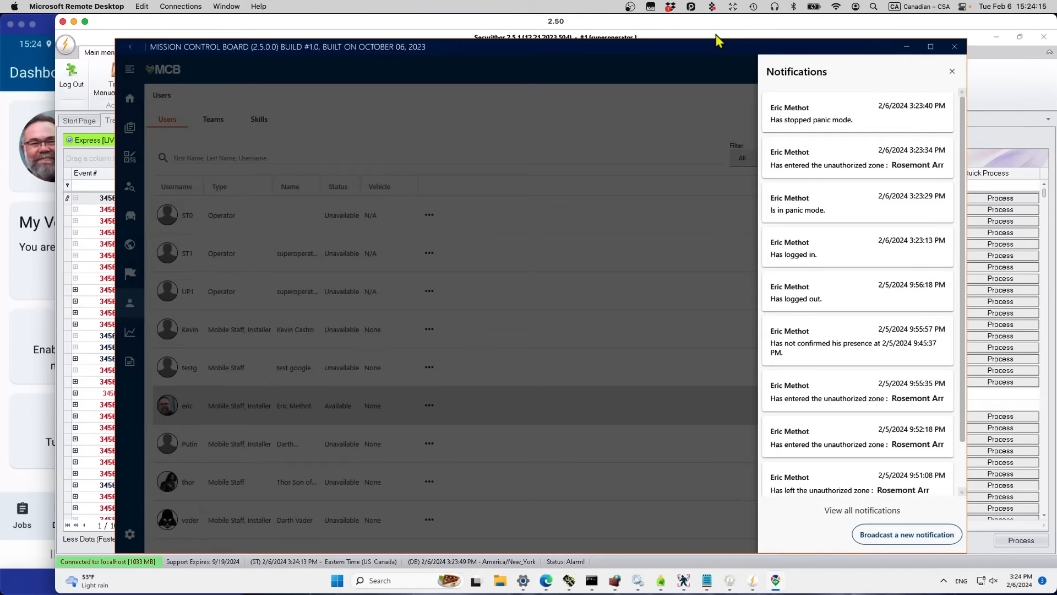
{"action": "left_click", "coordinate": [953, 78]}
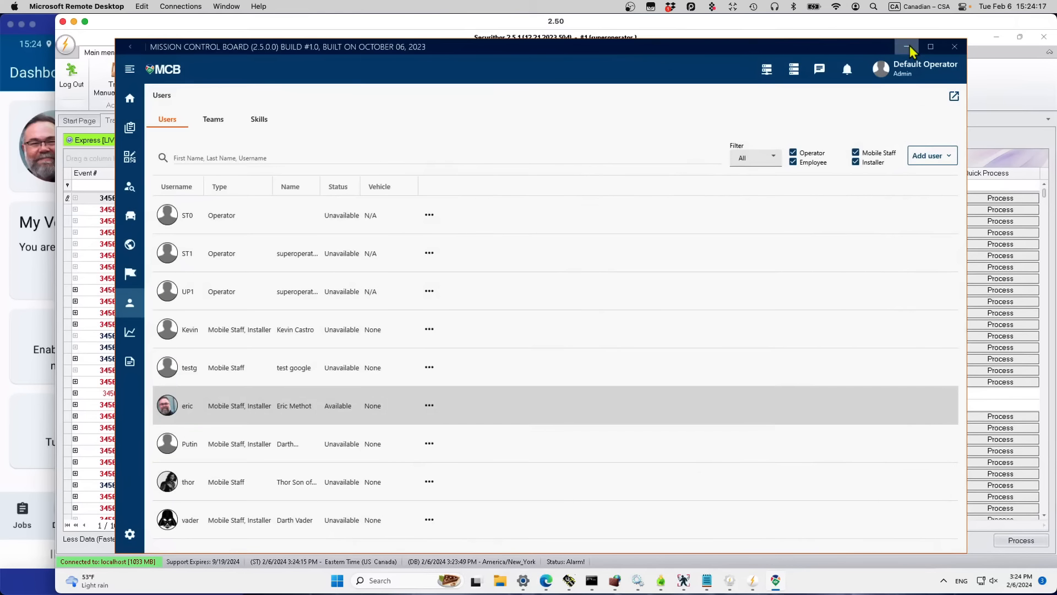
{"action": "left_click", "coordinate": [907, 46]}
{"action": "left_click", "coordinate": [11, 281]}
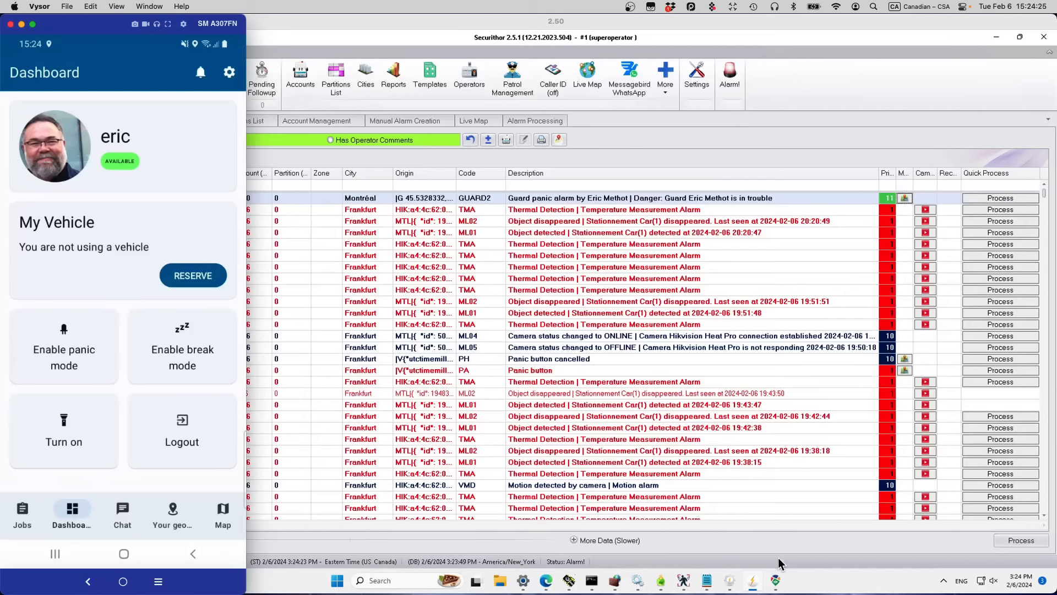
Step: Open the guard's employee record, close it without saving, and return to the phone mirror
{"action": "left_click", "coordinate": [776, 583]}
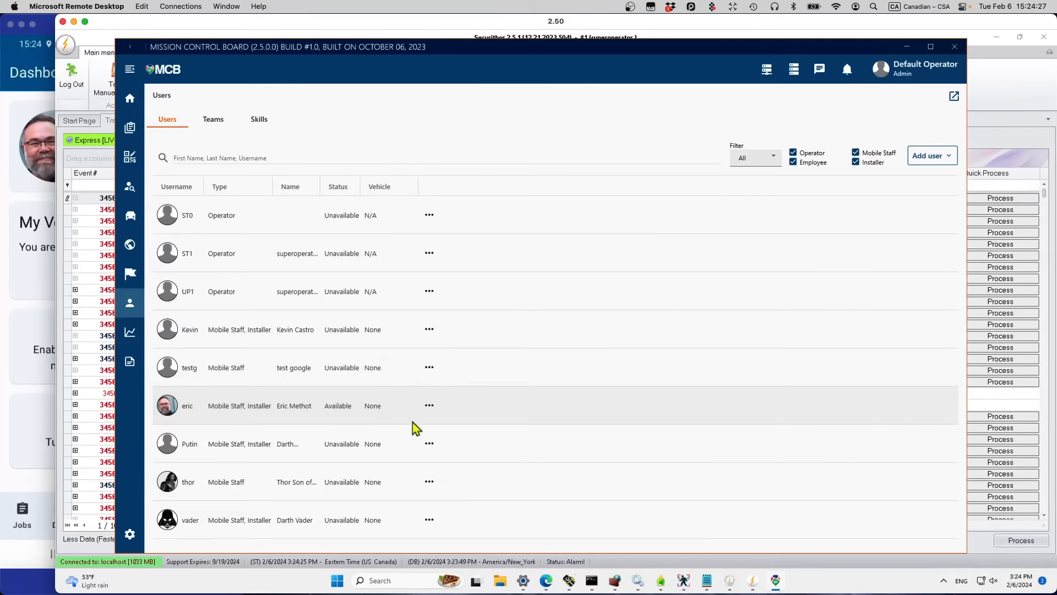
{"action": "left_click", "coordinate": [430, 407]}
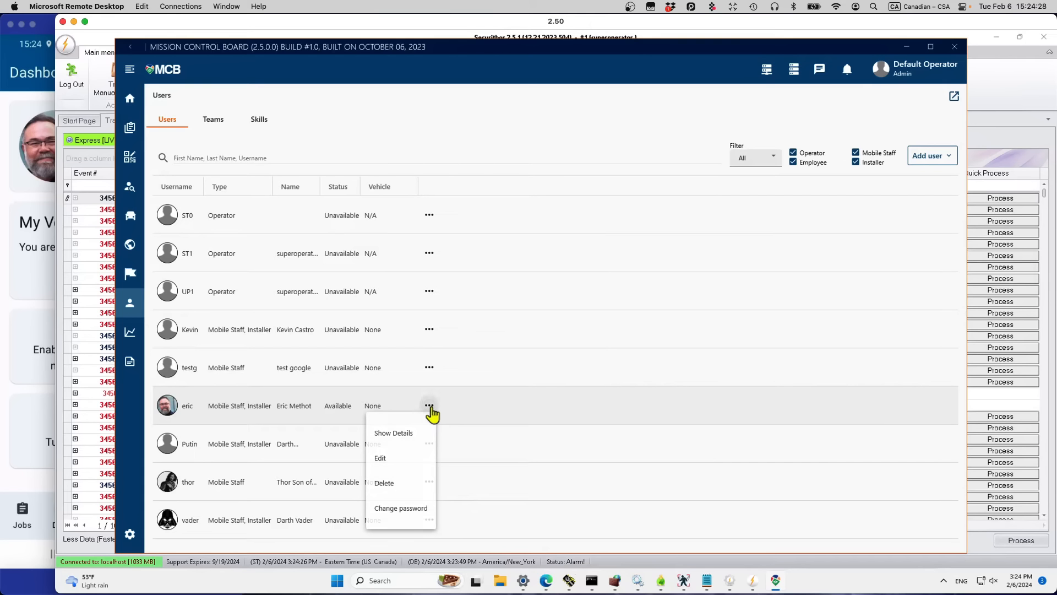
{"action": "left_click", "coordinate": [388, 460]}
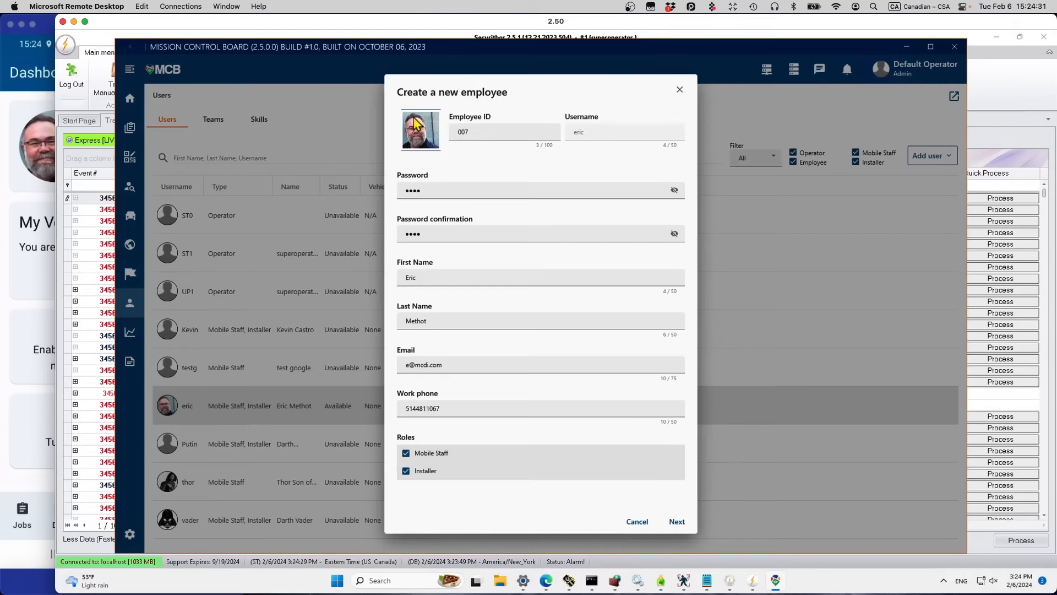
{"action": "mouse_move", "coordinate": [421, 122]}
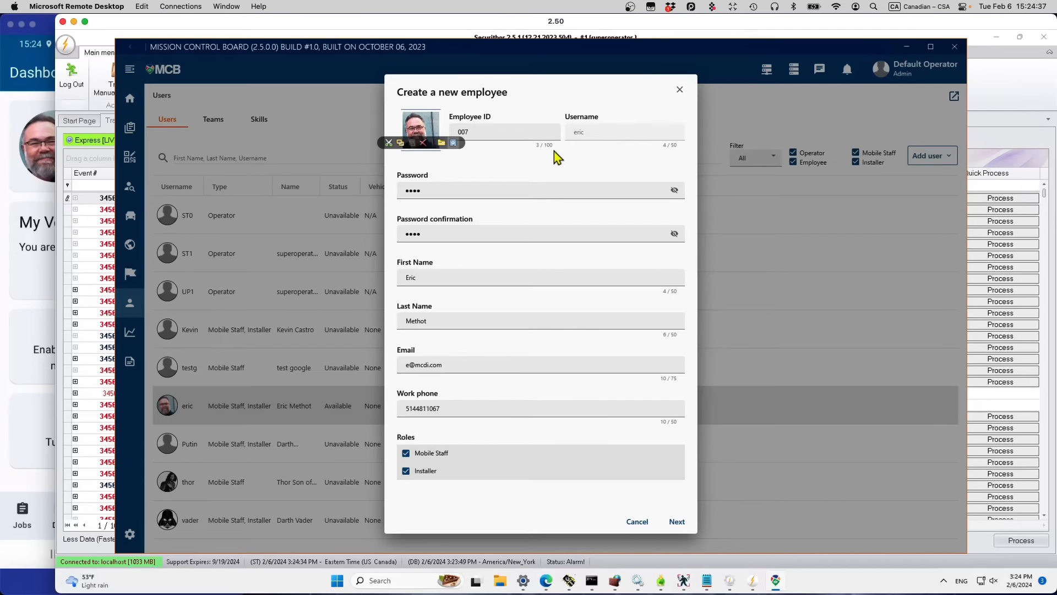
{"action": "left_click", "coordinate": [680, 92]}
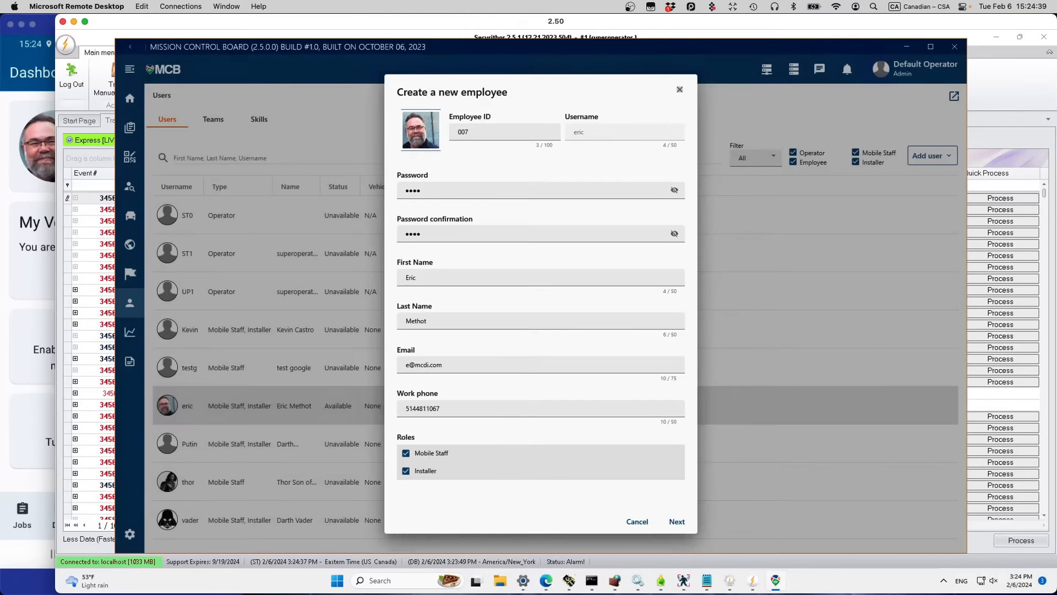
{"action": "left_click", "coordinate": [13, 304]}
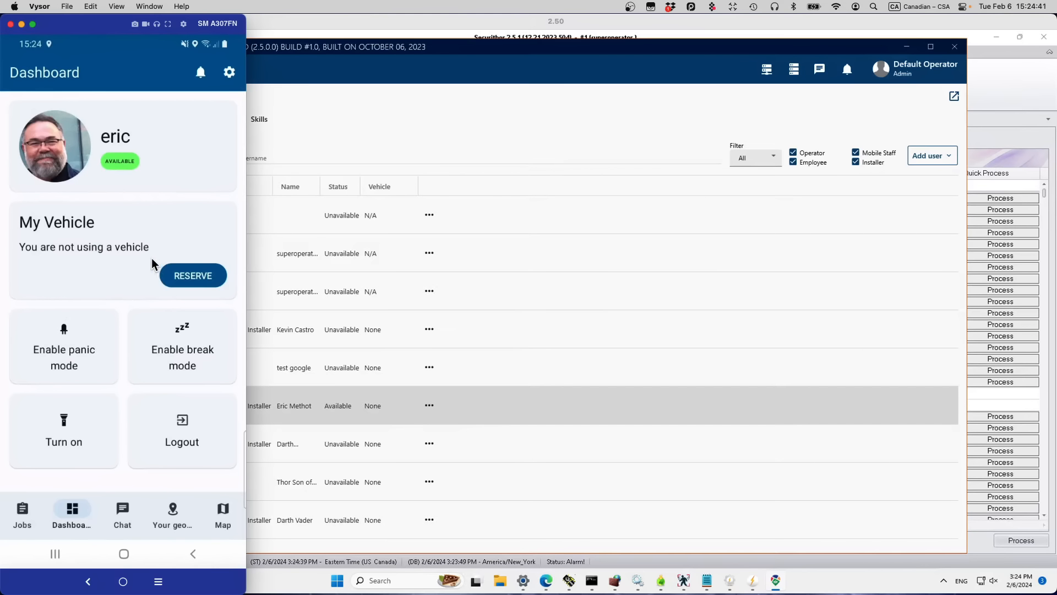
Step: Check the reservable vehicles on the phone, then return to the desktop board
{"action": "left_click", "coordinate": [200, 281]}
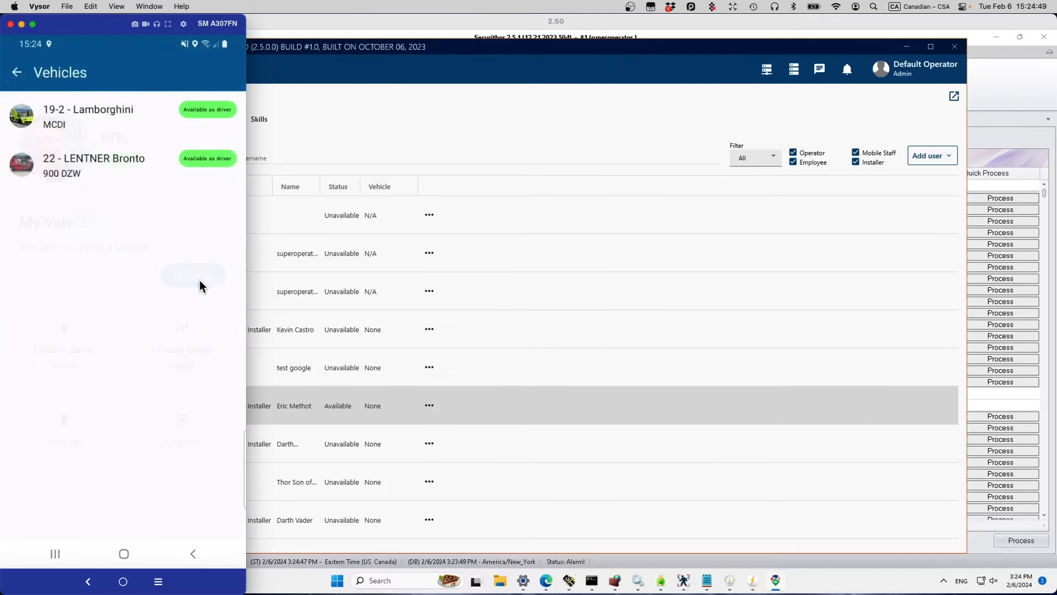
{"action": "left_click", "coordinate": [16, 72]}
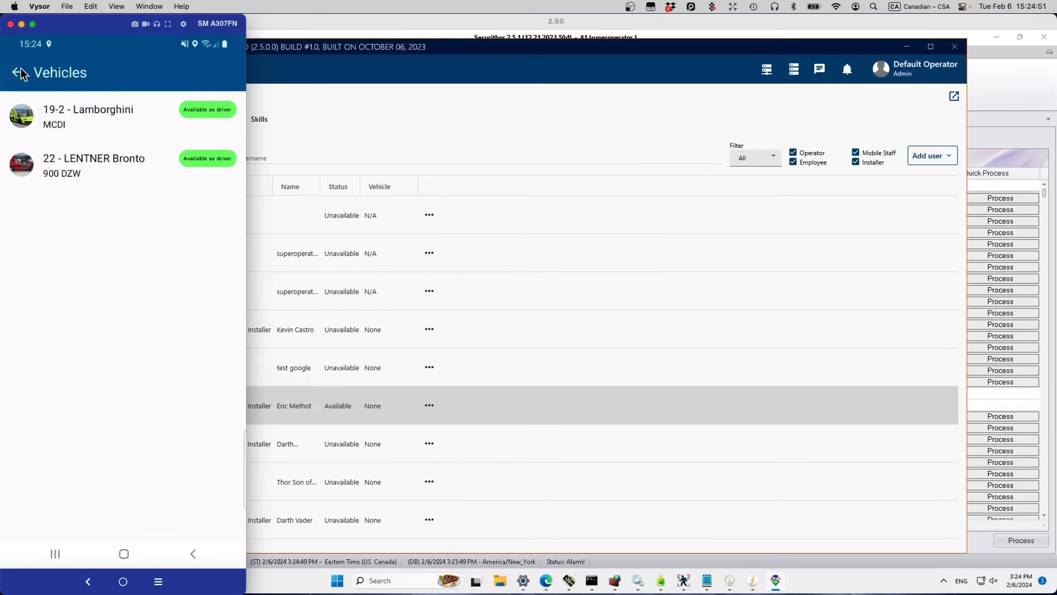
{"action": "left_click", "coordinate": [429, 105]}
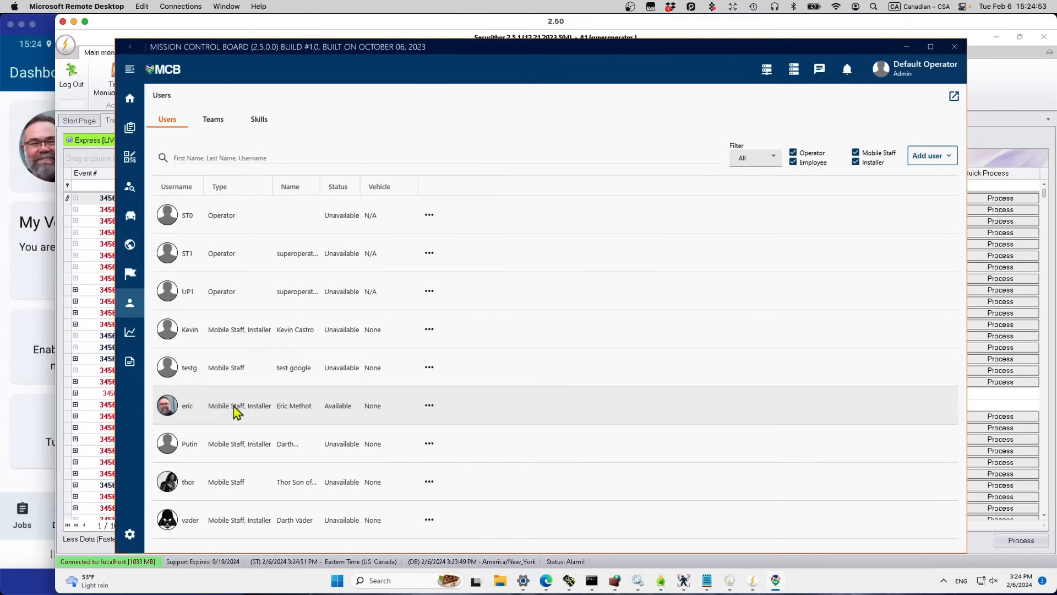
Step: In Vehicles, abandon the new vehicle form and open vehicle 22, the LENTNER Bronto Skylift
{"action": "left_click", "coordinate": [131, 218]}
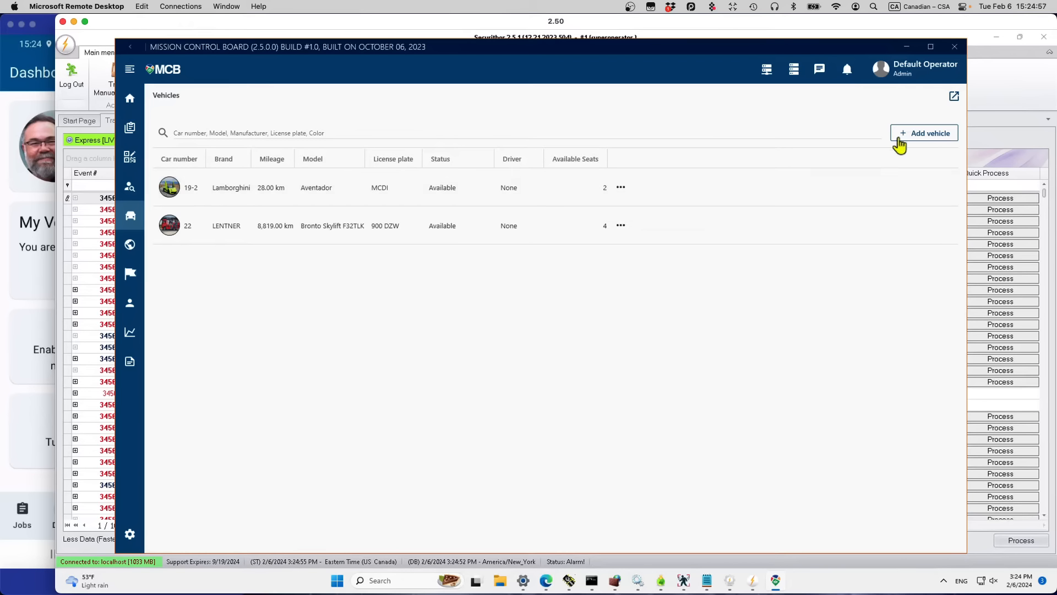
{"action": "left_click", "coordinate": [912, 136]}
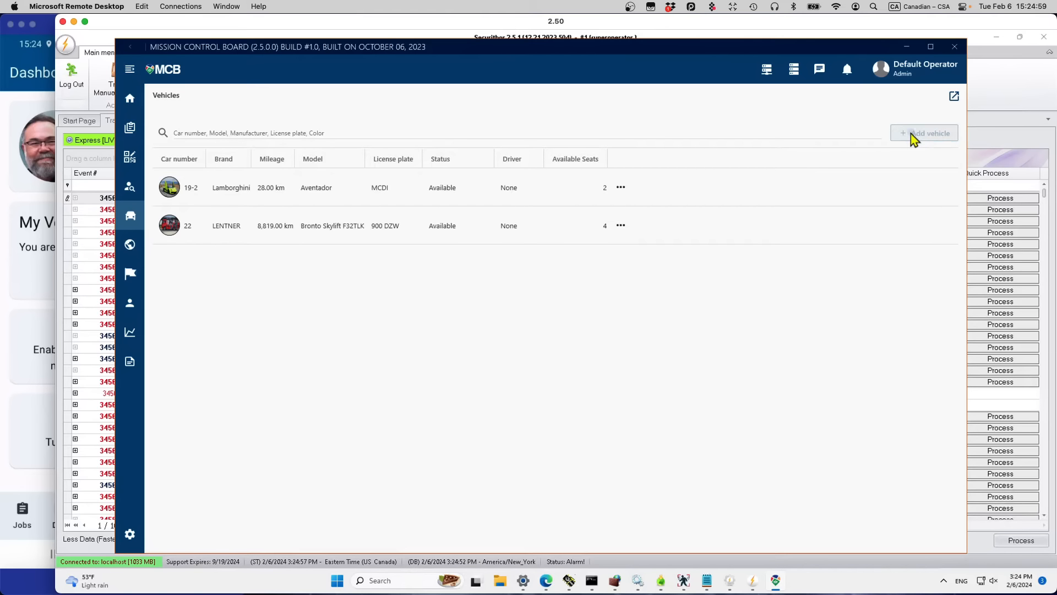
{"action": "mouse_move", "coordinate": [578, 227]}
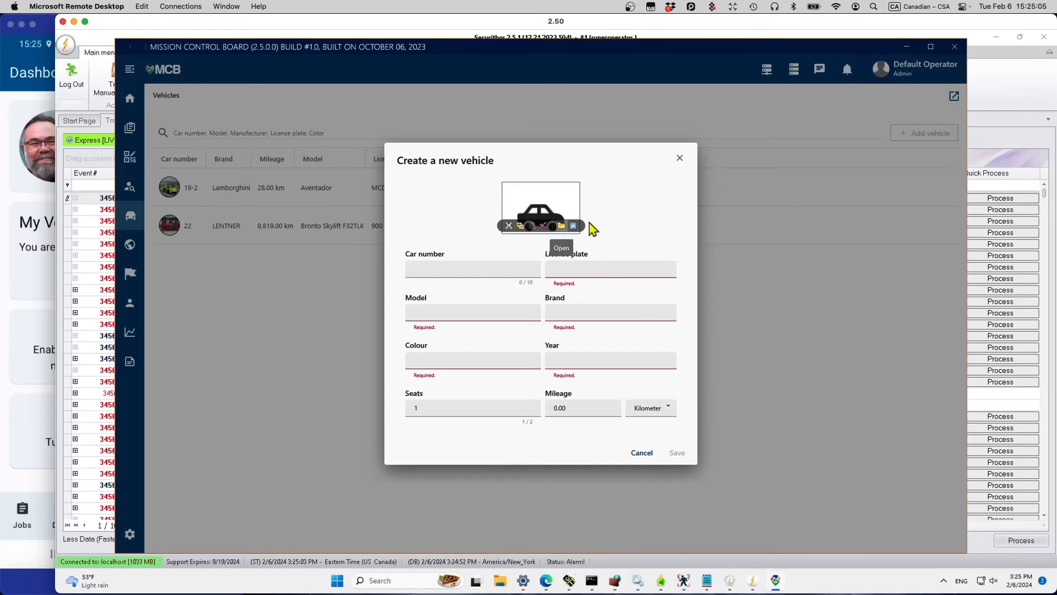
{"action": "left_click", "coordinate": [680, 158]}
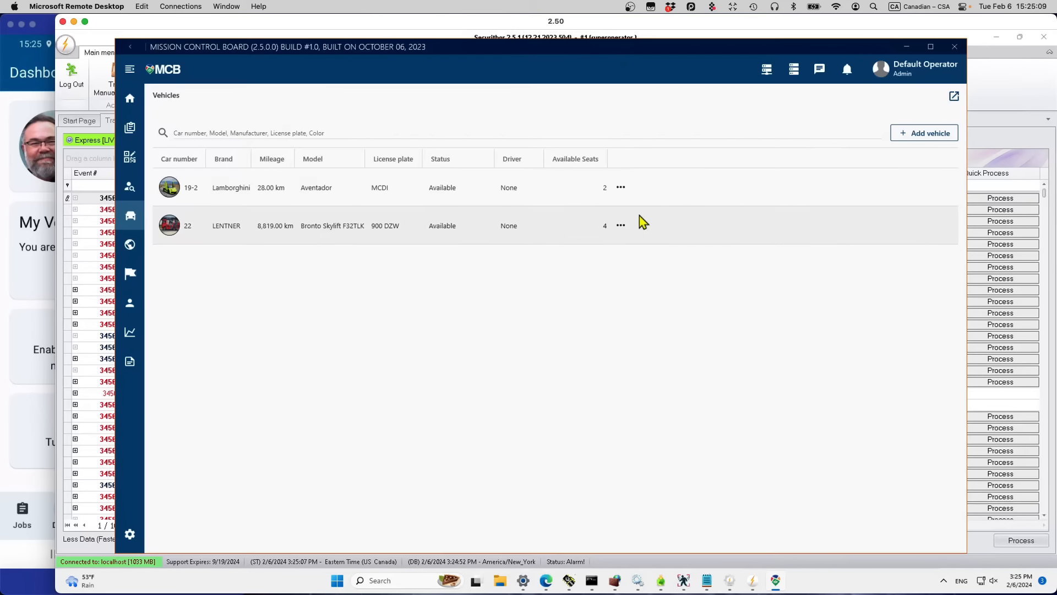
{"action": "left_click", "coordinate": [619, 226]}
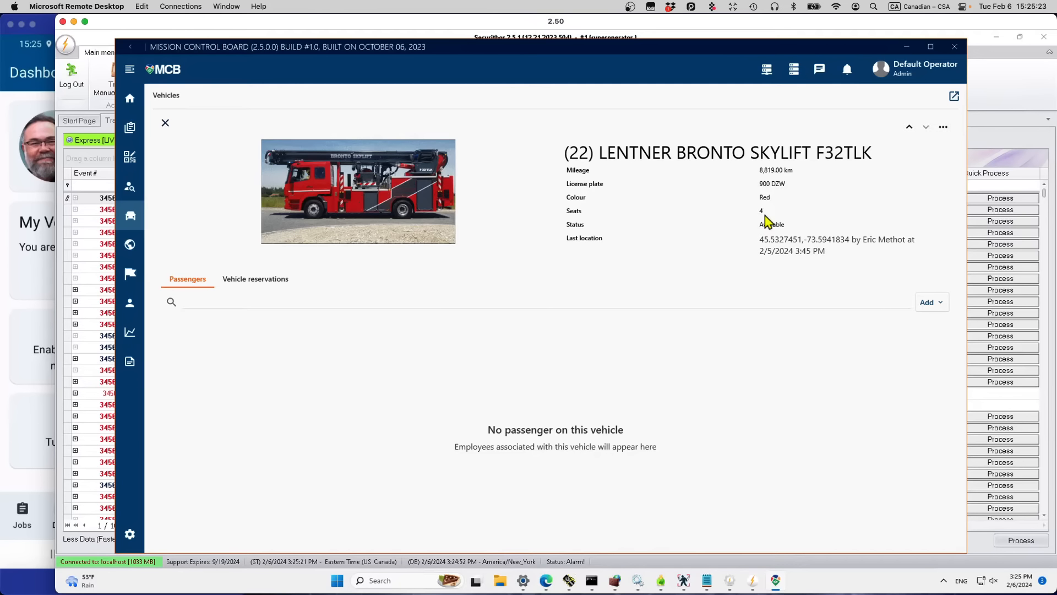
Step: Assign the only available employee as driver of vehicle 22
{"action": "left_click", "coordinate": [931, 309]}
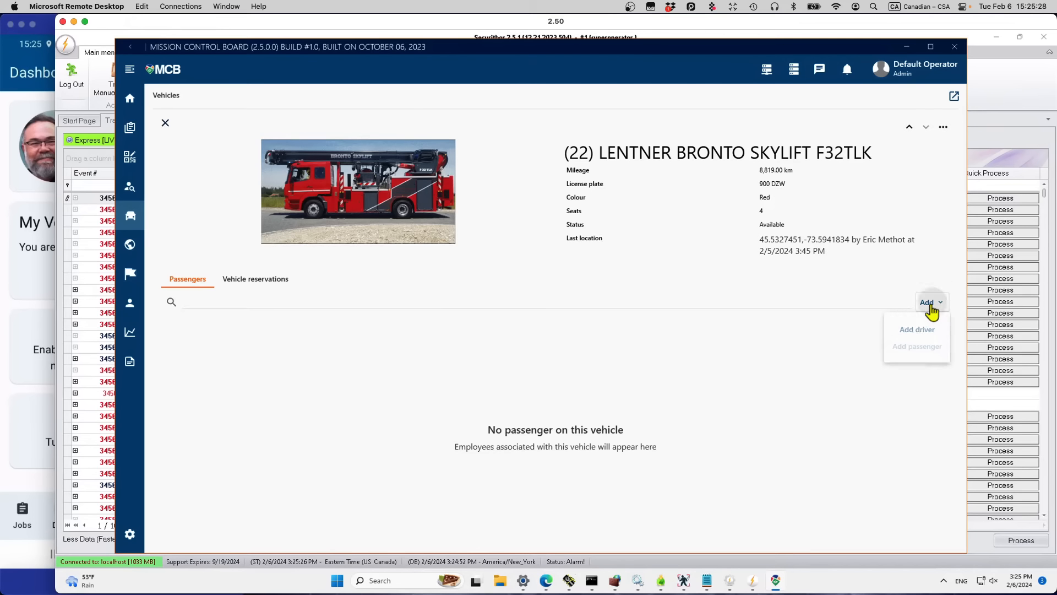
{"action": "left_click", "coordinate": [916, 338]}
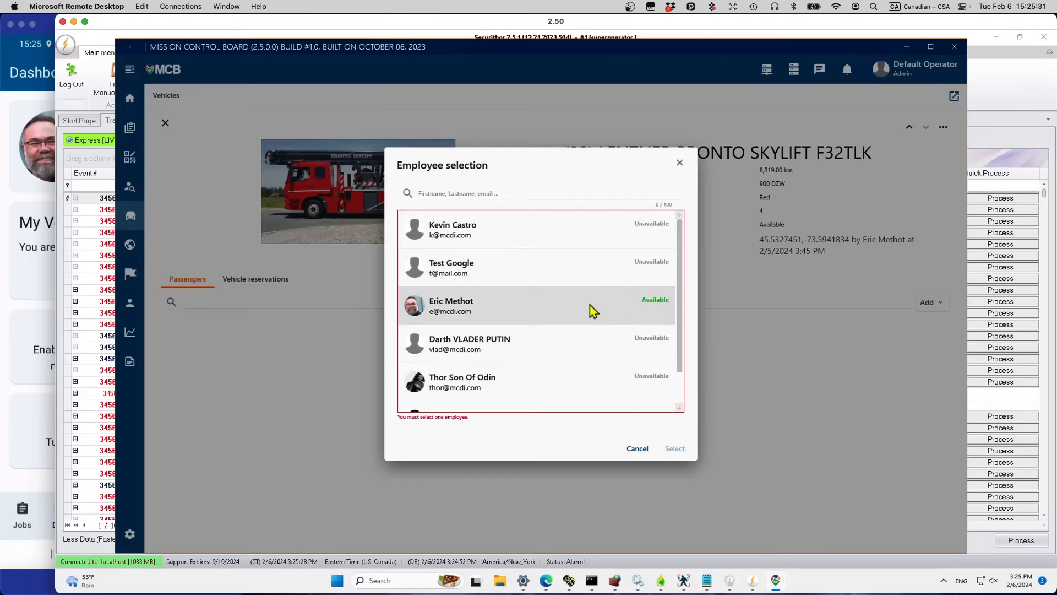
{"action": "left_click", "coordinate": [590, 309]}
{"action": "left_click", "coordinate": [677, 451]}
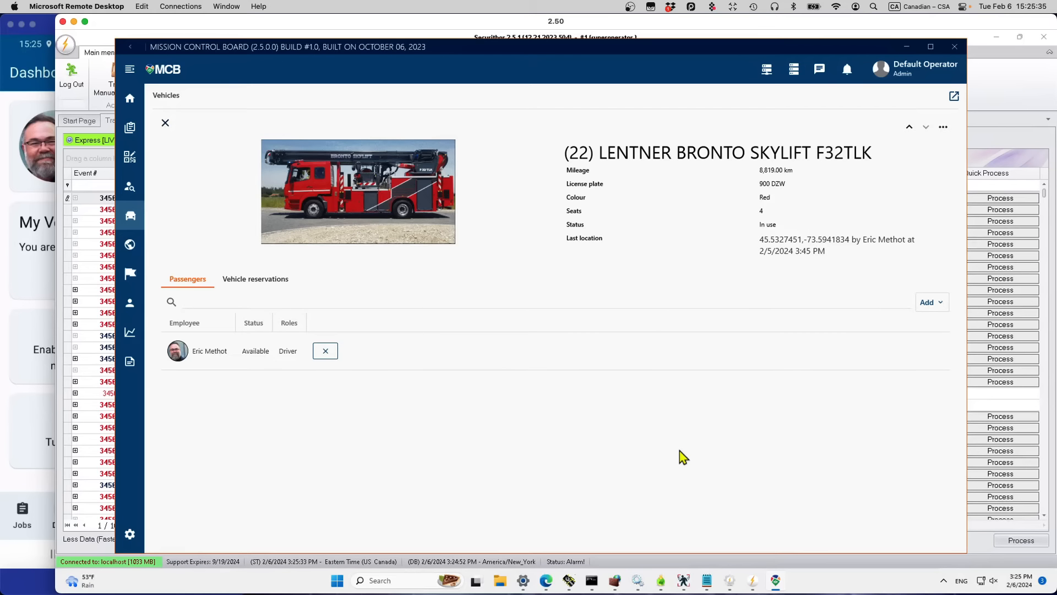
Step: Open the Add passenger employee picker, then bring the phone mirror forward
{"action": "left_click", "coordinate": [937, 308]}
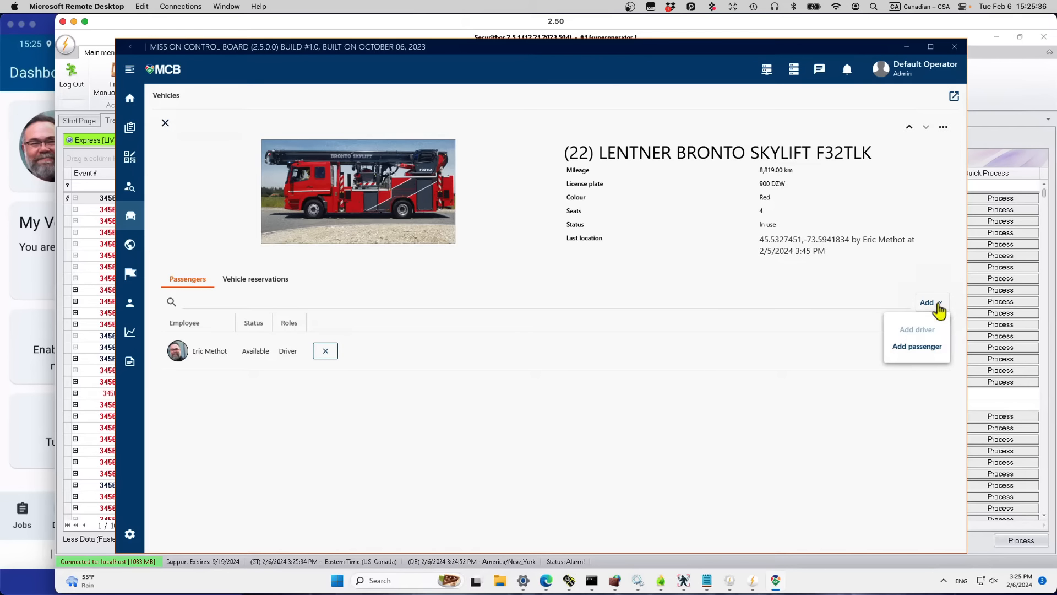
{"action": "left_click", "coordinate": [931, 347]}
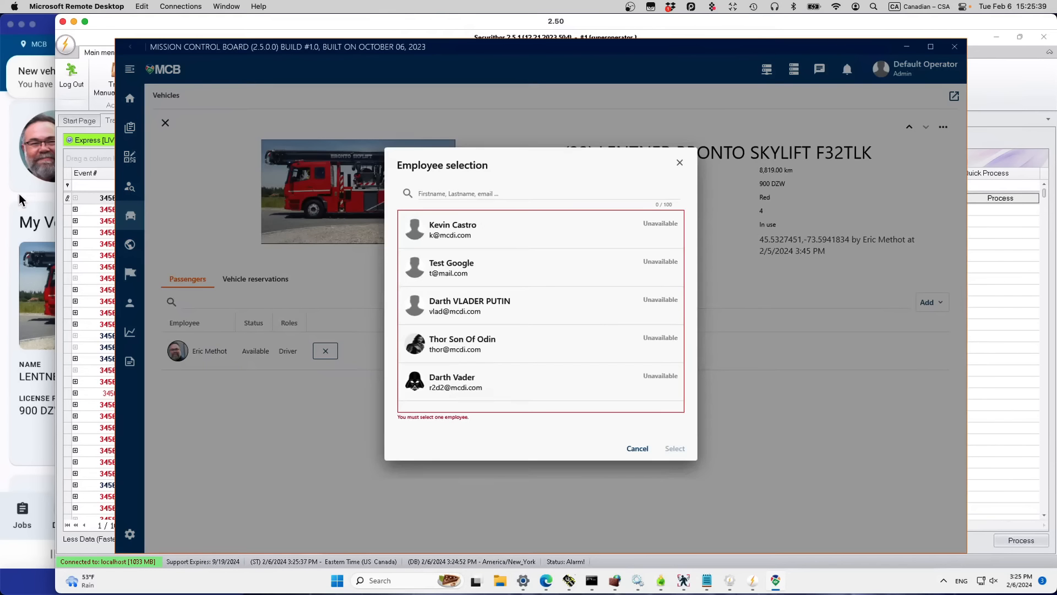
{"action": "left_click", "coordinate": [19, 199]}
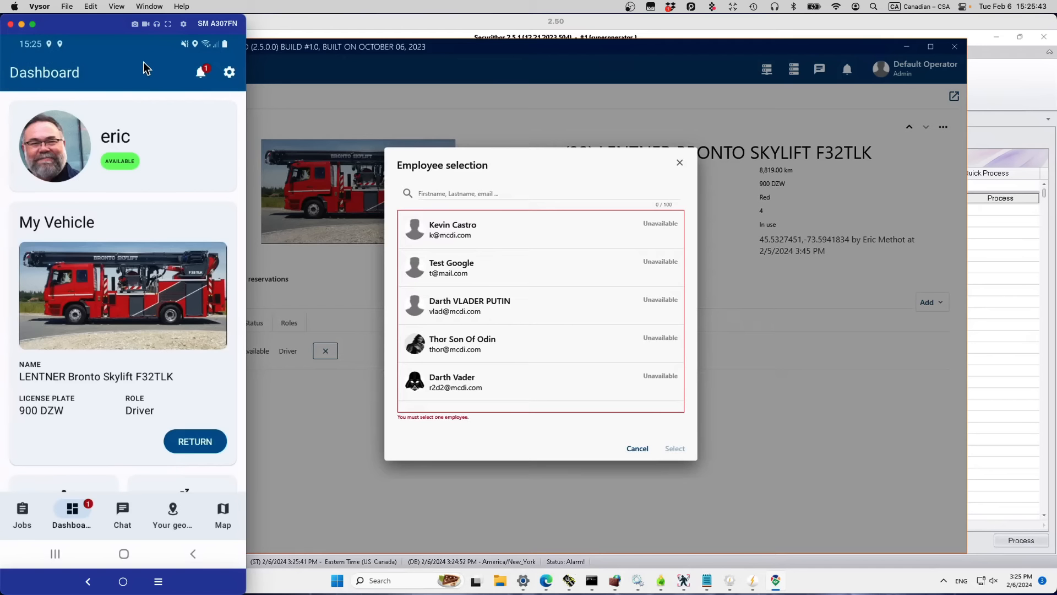
Step: Return the LENTNER truck on the phone at 8820 km with the pump maintenance note
{"action": "left_click", "coordinate": [196, 442]}
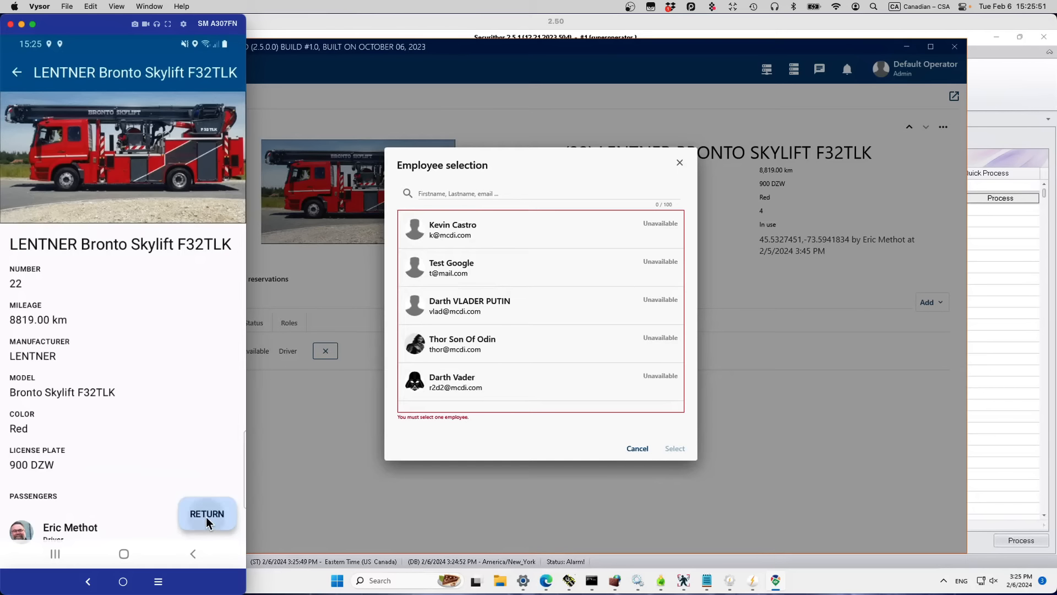
{"action": "left_click", "coordinate": [206, 516]}
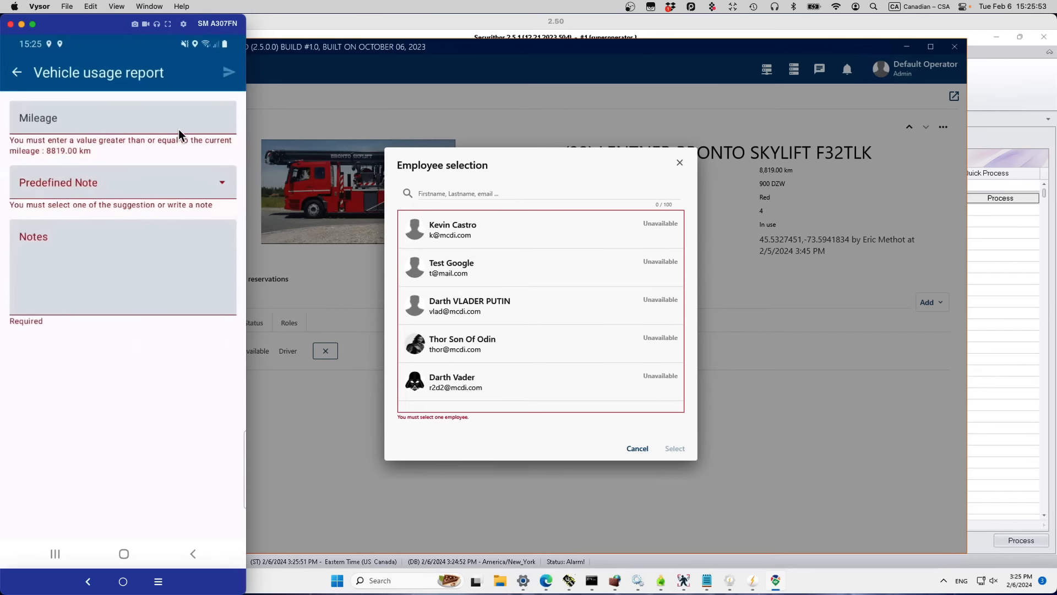
{"action": "left_click", "coordinate": [178, 129]}
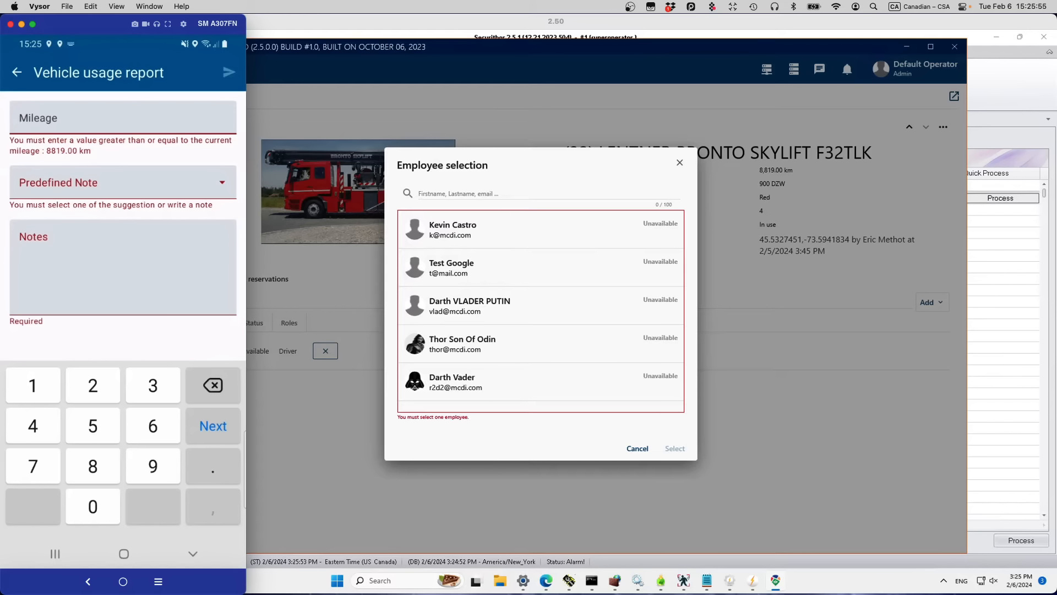
{"action": "type", "text": "8820"}
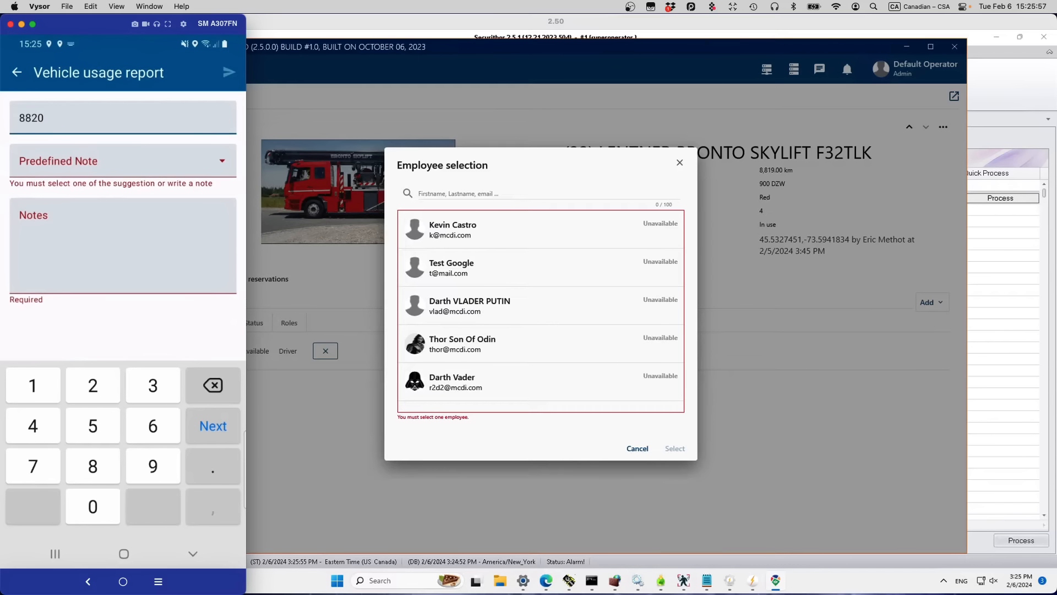
{"action": "left_click", "coordinate": [205, 153]}
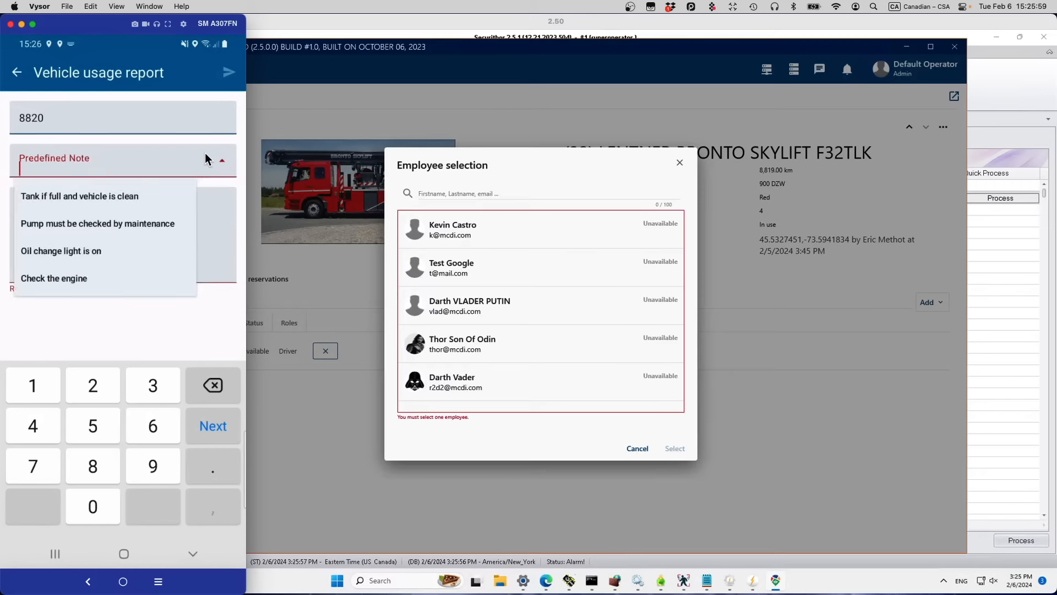
{"action": "left_click", "coordinate": [67, 228]}
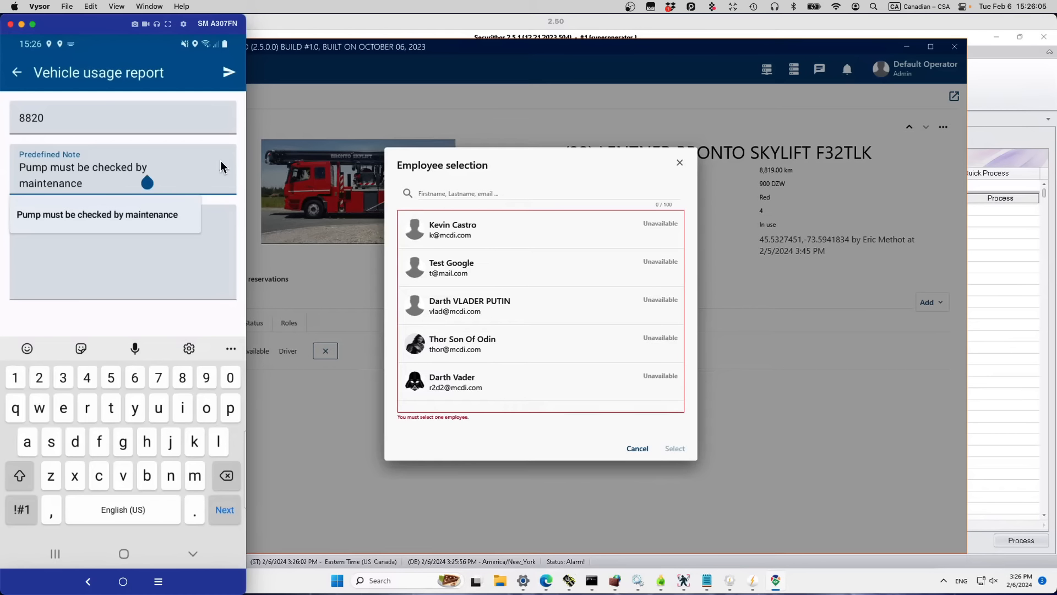
{"action": "left_click", "coordinate": [167, 255]}
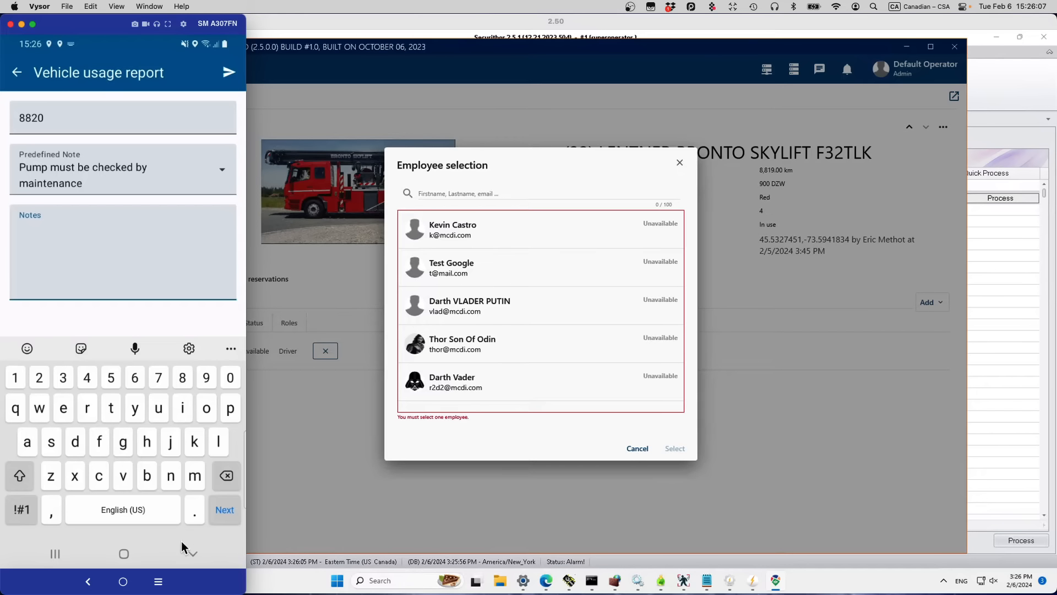
{"action": "left_click", "coordinate": [190, 556]}
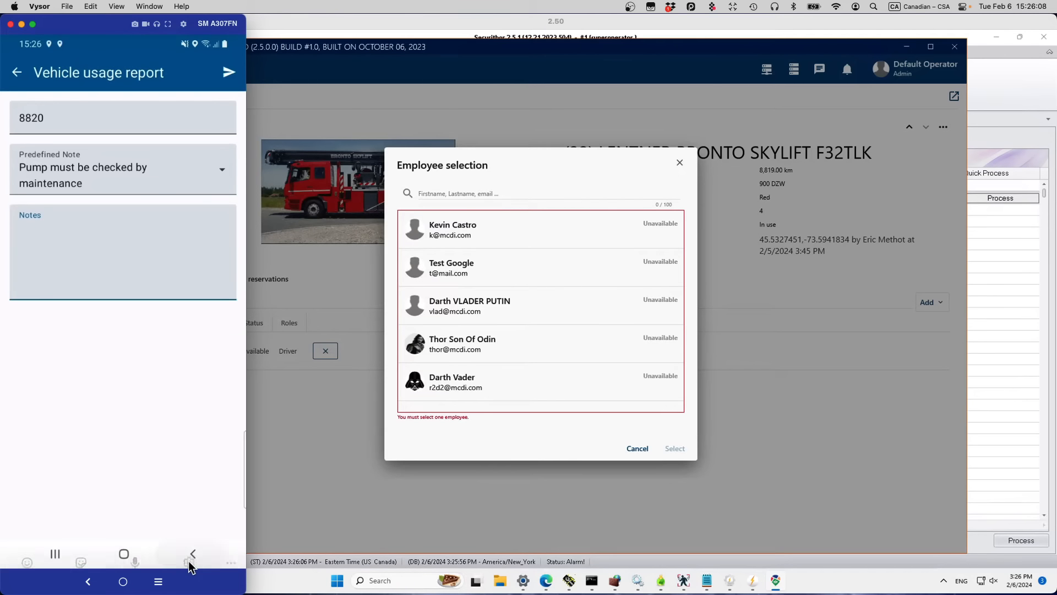
{"action": "left_click", "coordinate": [227, 72]}
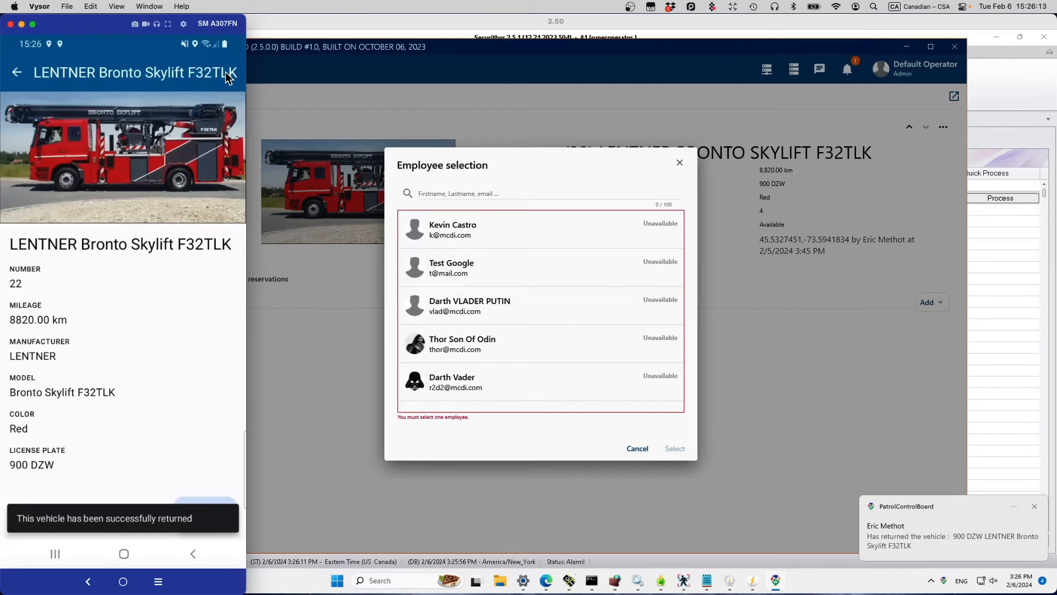
{"action": "left_click", "coordinate": [16, 76]}
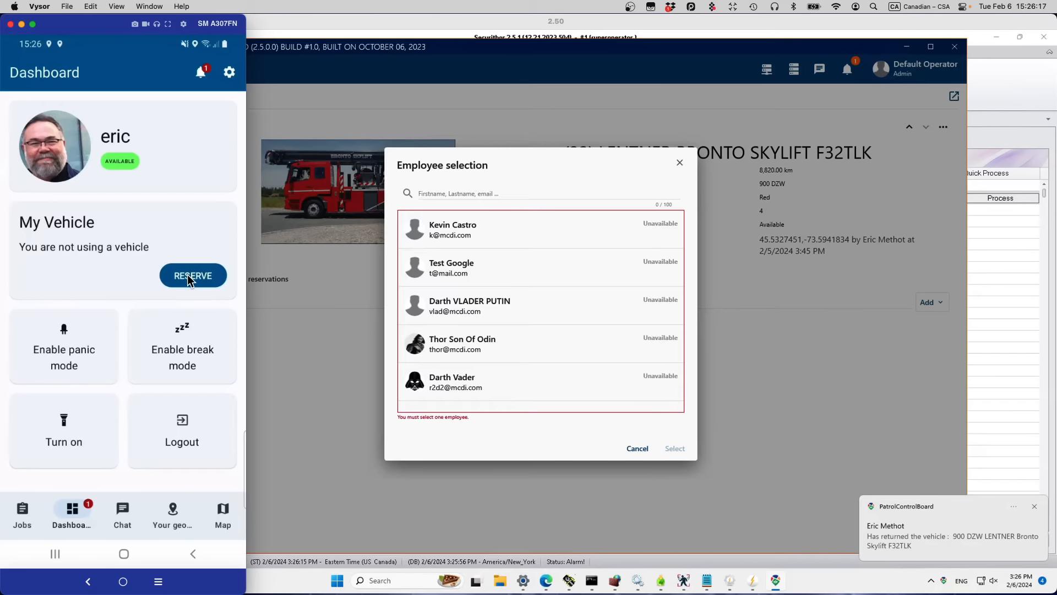
{"action": "left_click", "coordinate": [679, 162]}
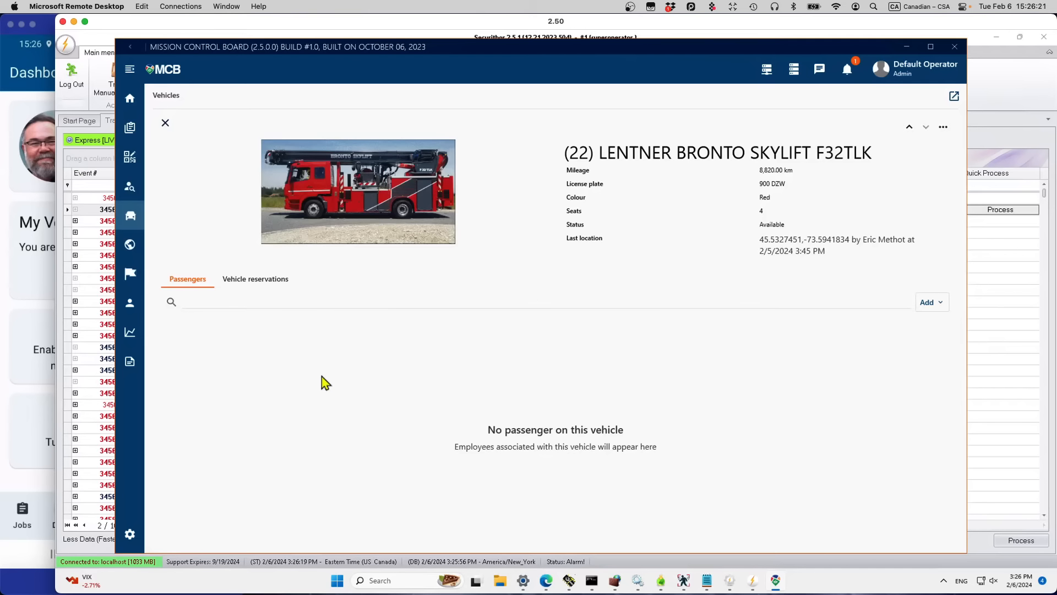
Step: On the Dashboard, select the employee and view their location details from the map cluster
{"action": "left_click", "coordinate": [129, 102]}
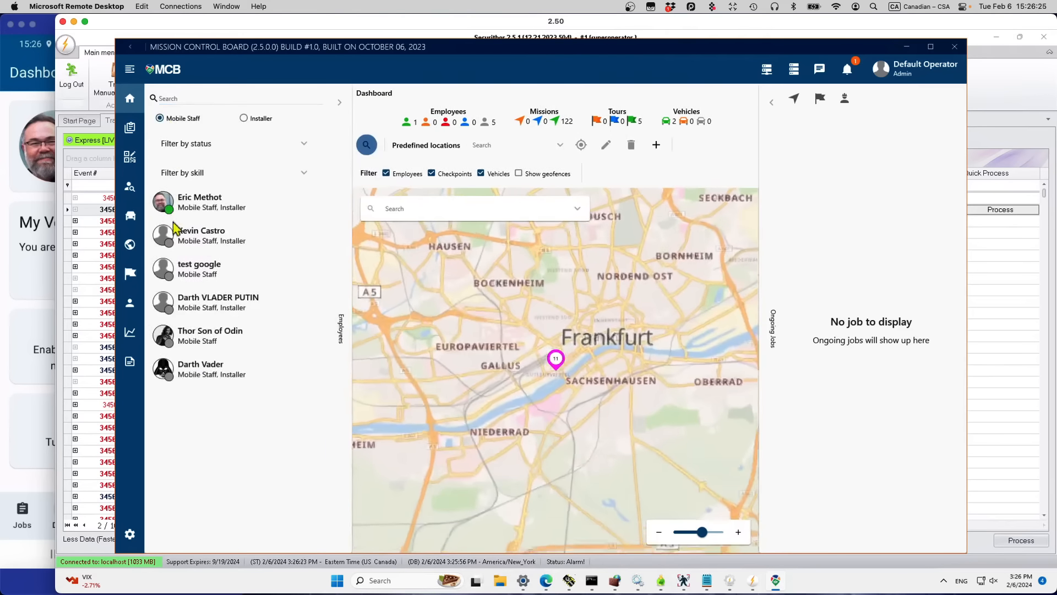
{"action": "left_click", "coordinate": [201, 230]}
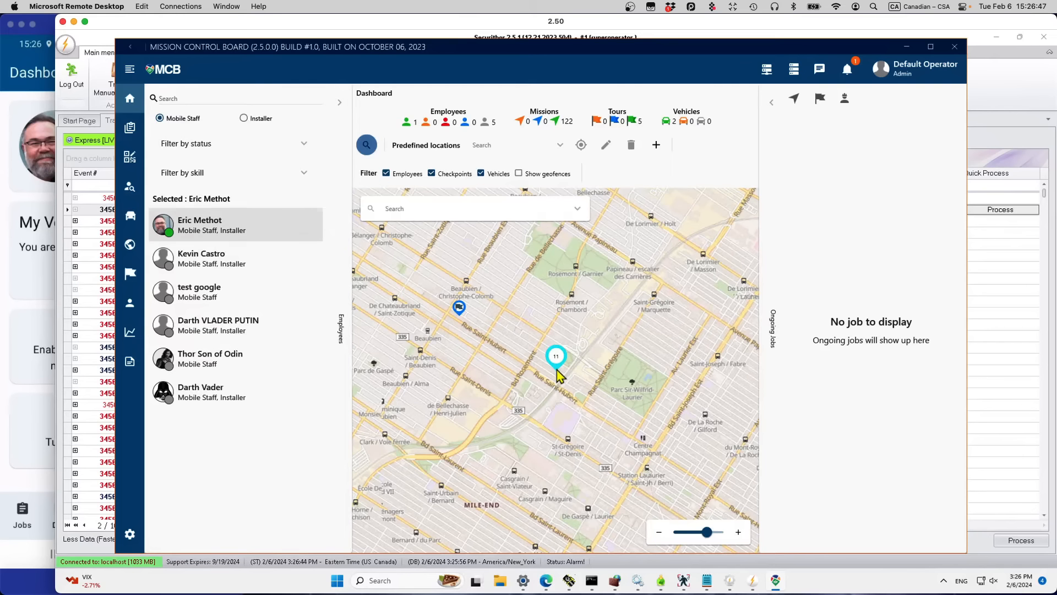
{"action": "left_click", "coordinate": [771, 104]}
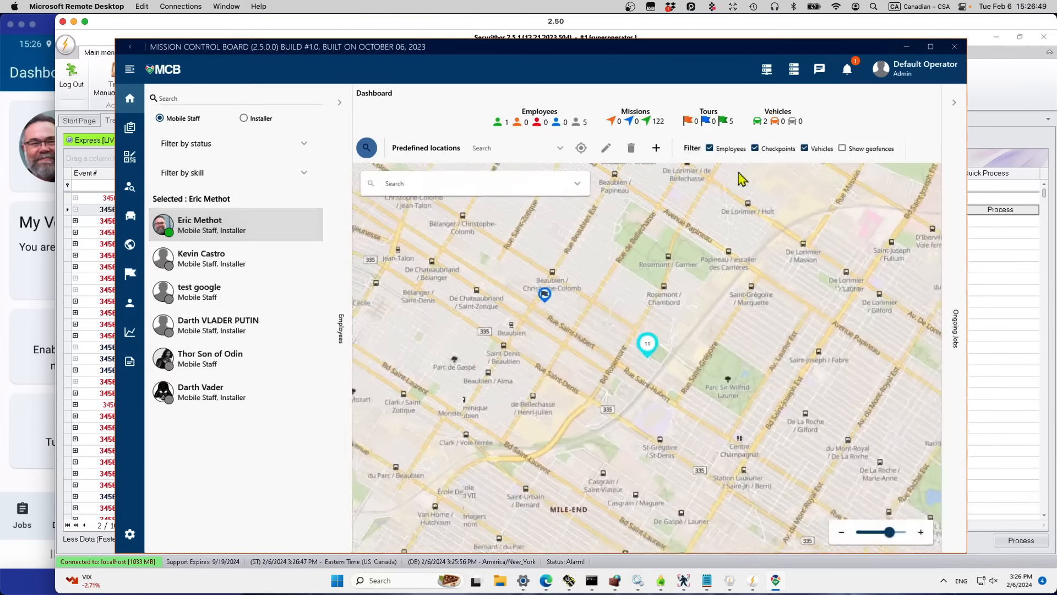
{"action": "left_click", "coordinate": [647, 346]}
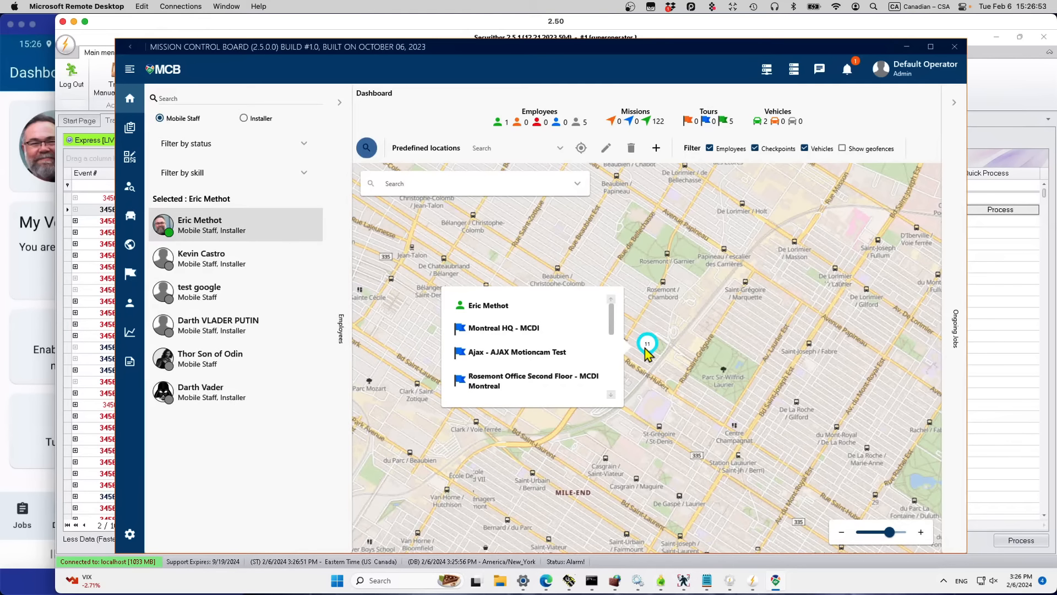
{"action": "left_click", "coordinate": [505, 305]}
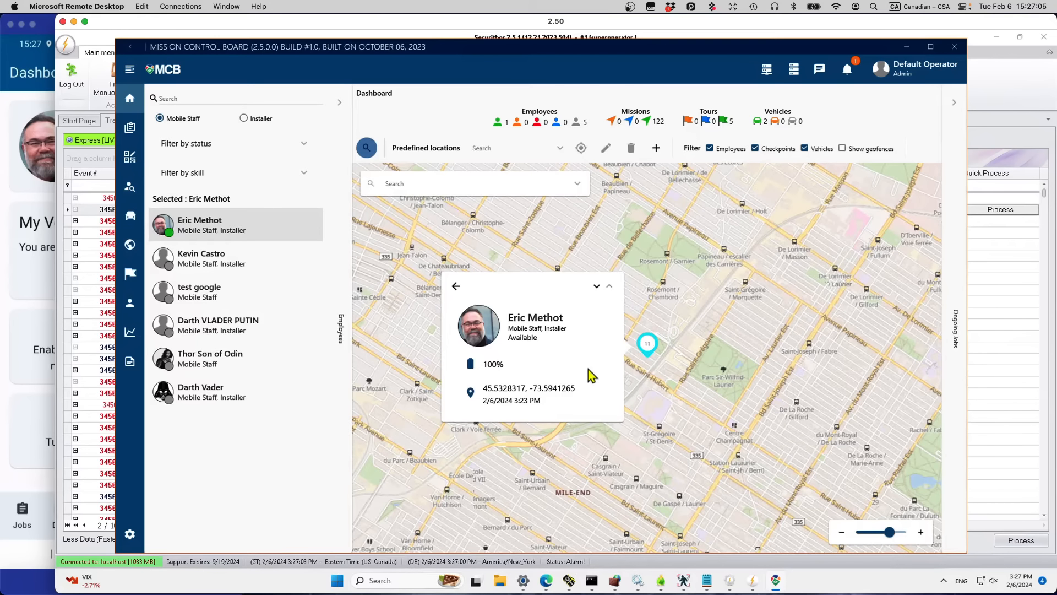
{"action": "left_click", "coordinate": [601, 449]}
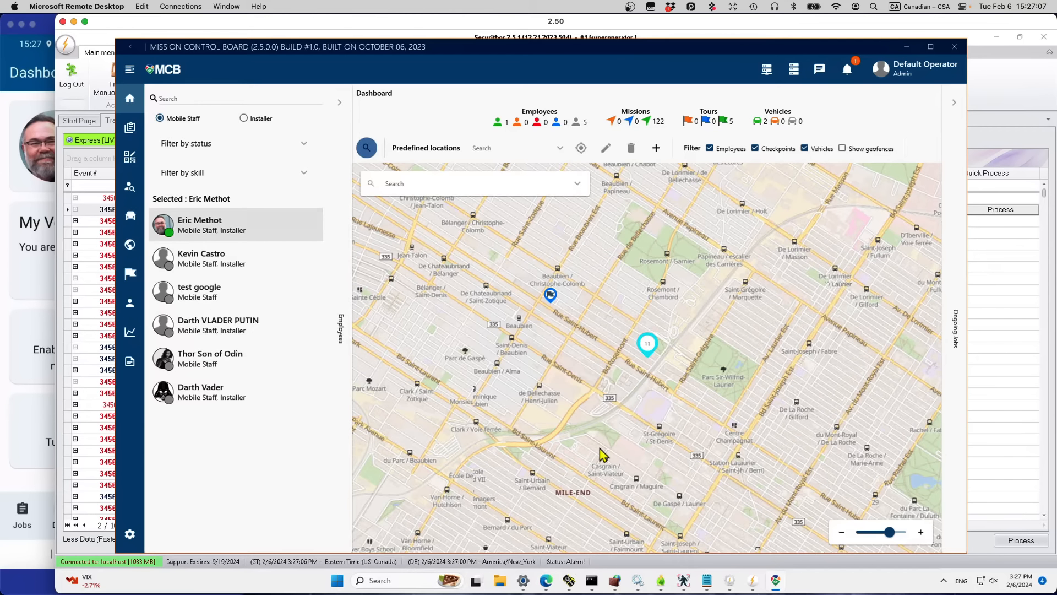
Step: Zoom the map out to the wider Montreal region and select the first staff member
{"action": "left_click", "coordinate": [841, 532]}
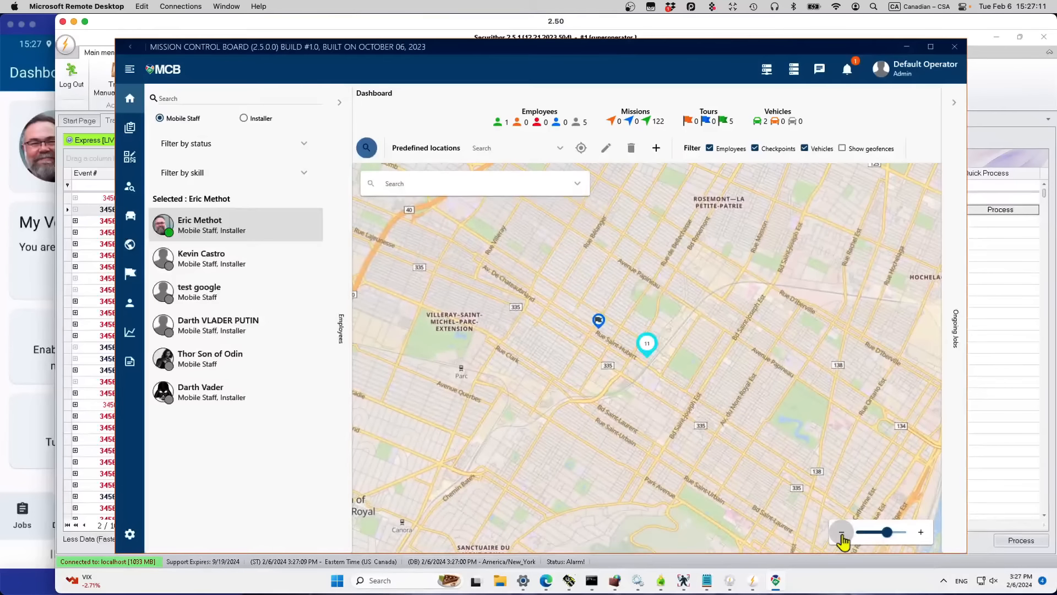
{"action": "left_click", "coordinate": [841, 532]}
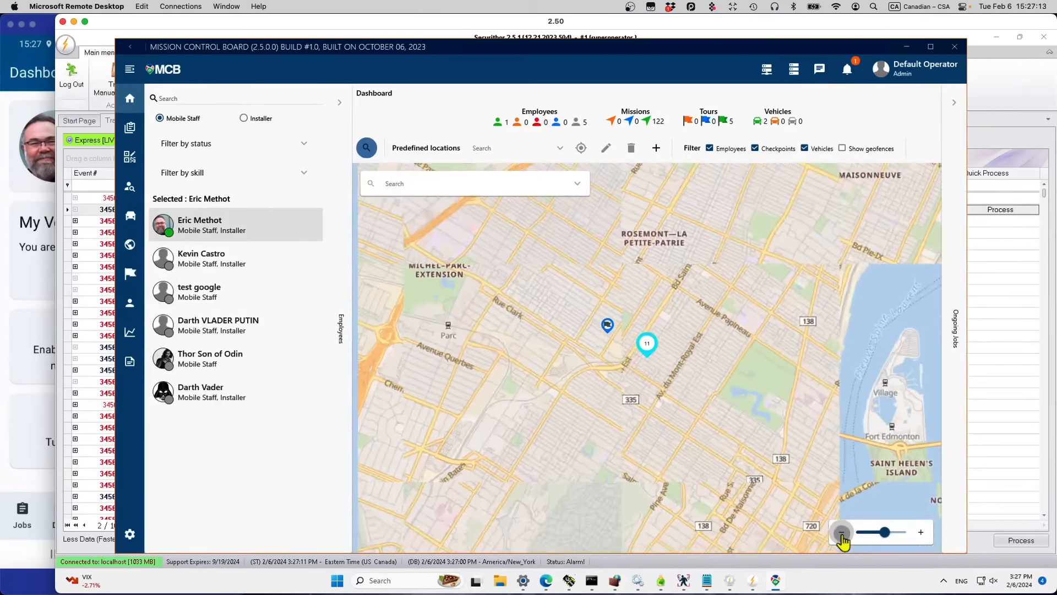
{"action": "left_click", "coordinate": [841, 532]}
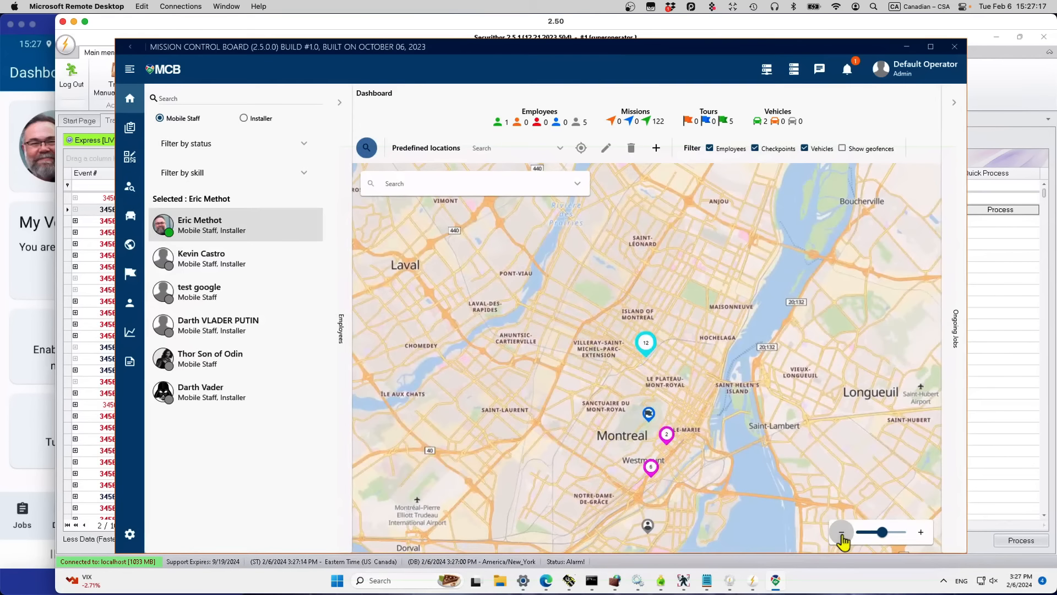
{"action": "left_click", "coordinate": [841, 532]}
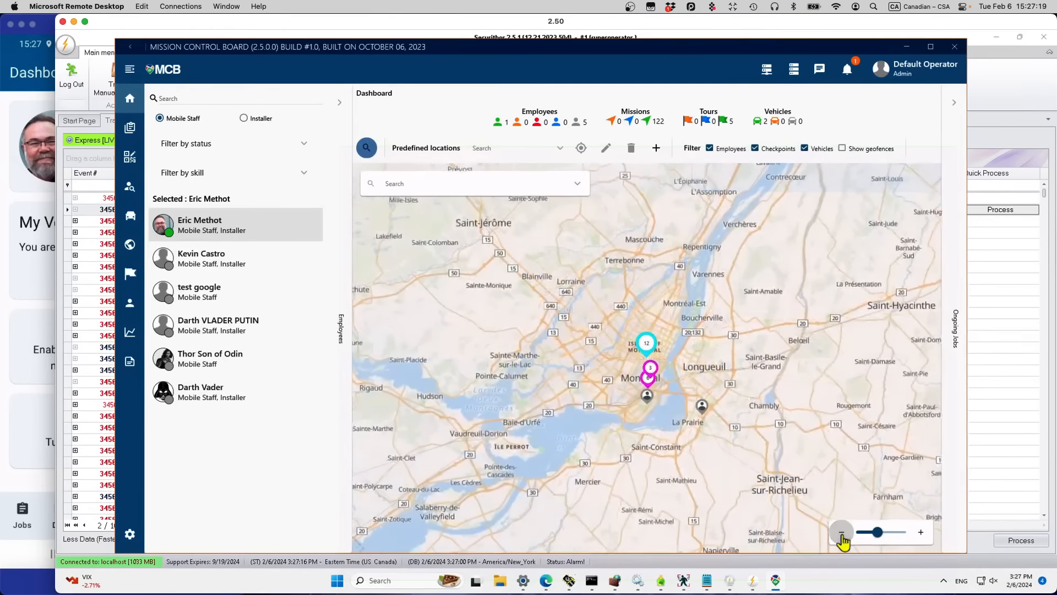
{"action": "left_click", "coordinate": [841, 531]}
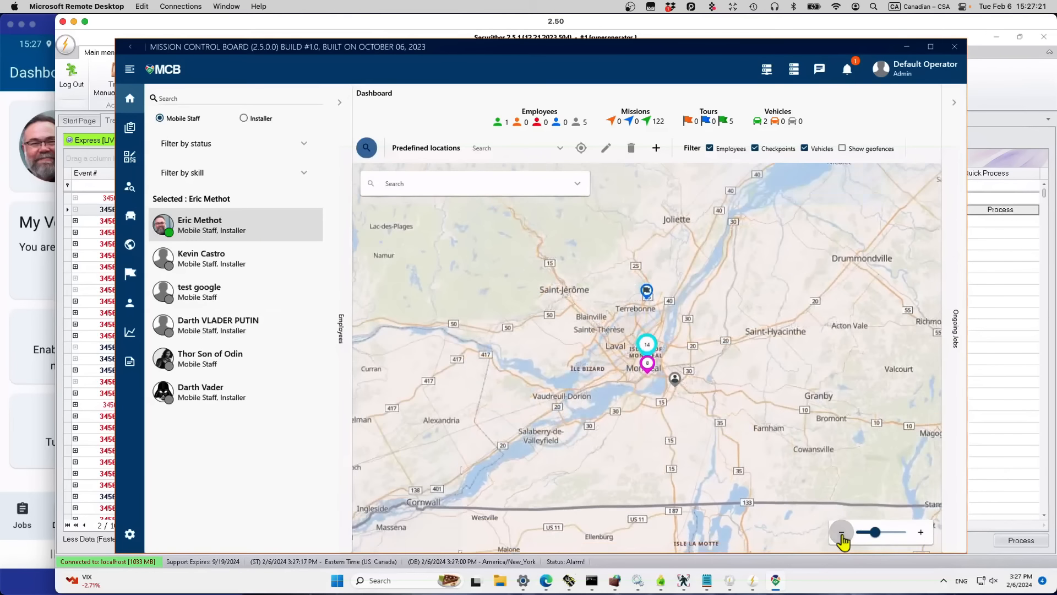
{"action": "left_click", "coordinate": [251, 242]}
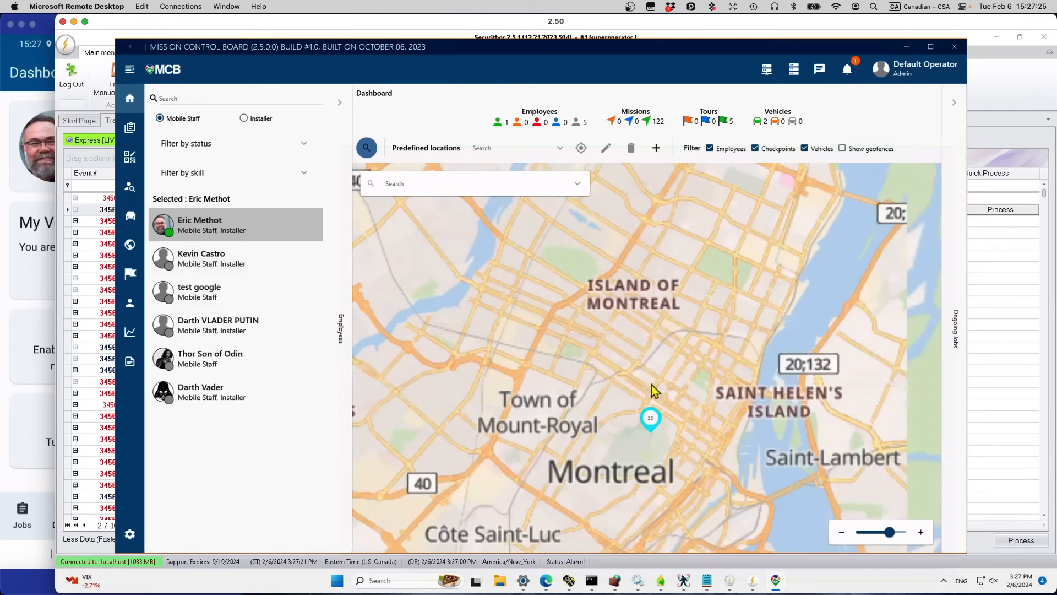
Step: Zoom to the staff member's position near Parc des Carrières, list the 7-cluster, then zoom out twice
{"action": "left_click", "coordinate": [648, 346]}
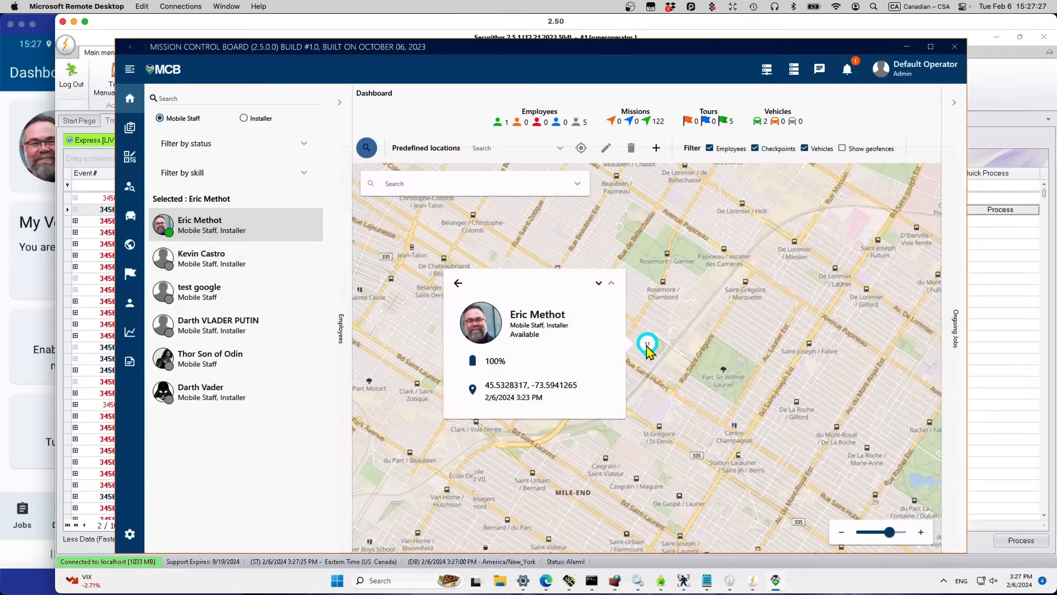
{"action": "left_click", "coordinate": [472, 390]}
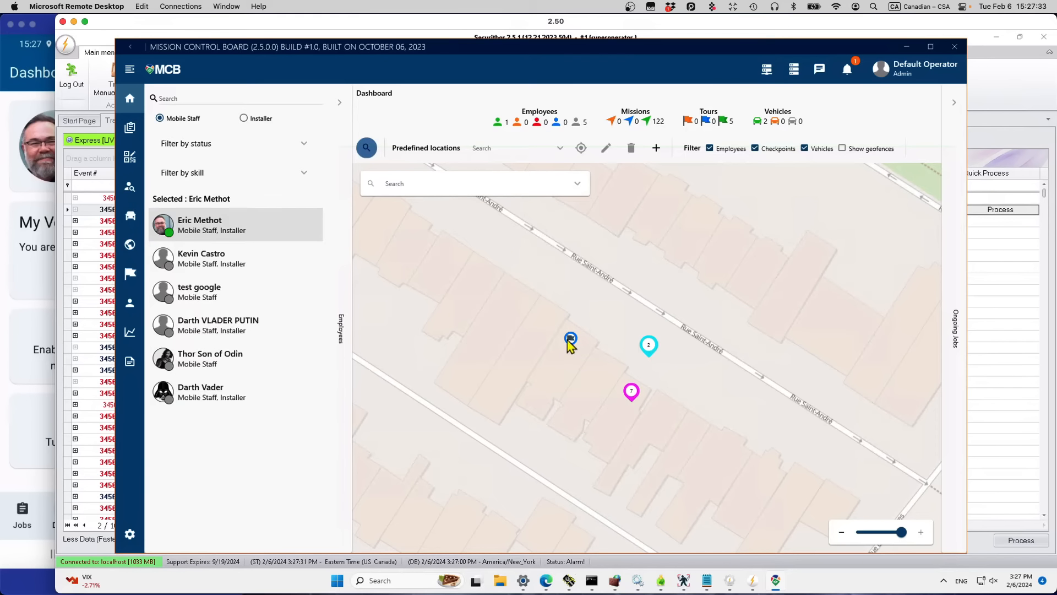
{"action": "left_click", "coordinate": [632, 392]}
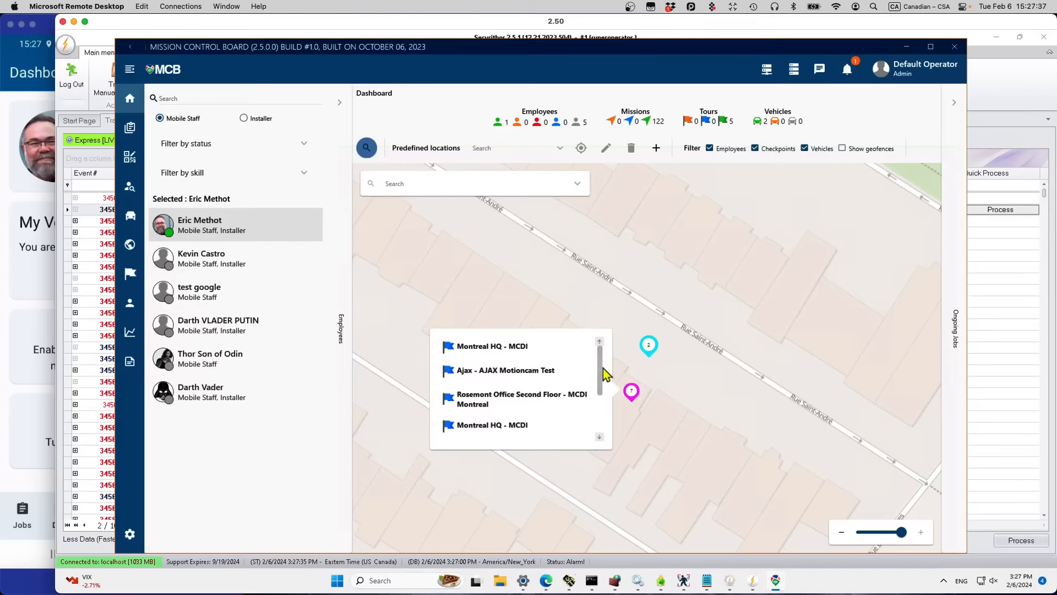
{"action": "left_click_drag", "start_coordinate": [600, 372], "coordinate": [598, 435]}
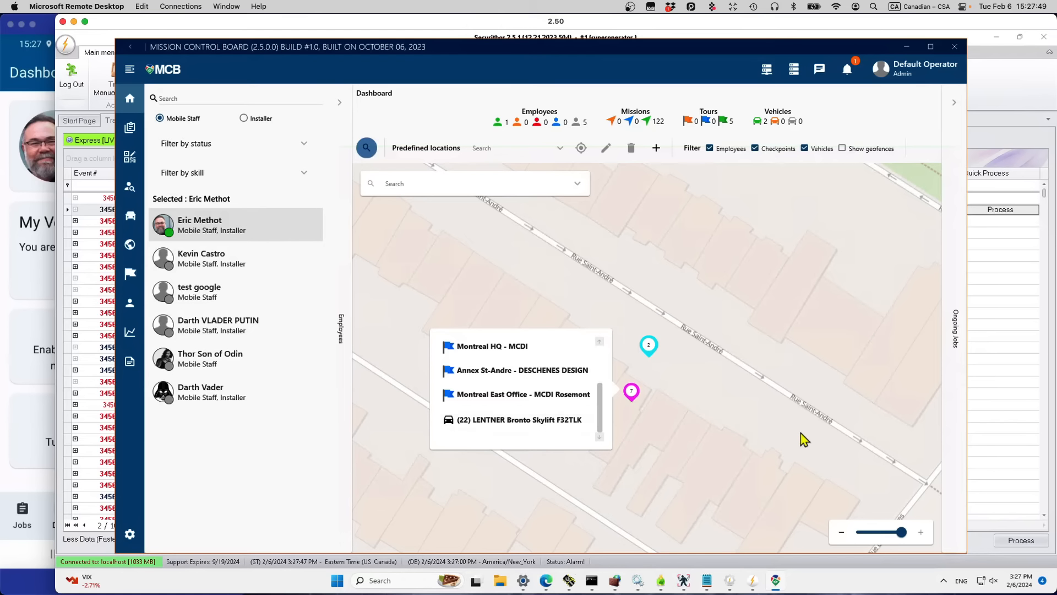
{"action": "mouse_move", "coordinate": [651, 357]}
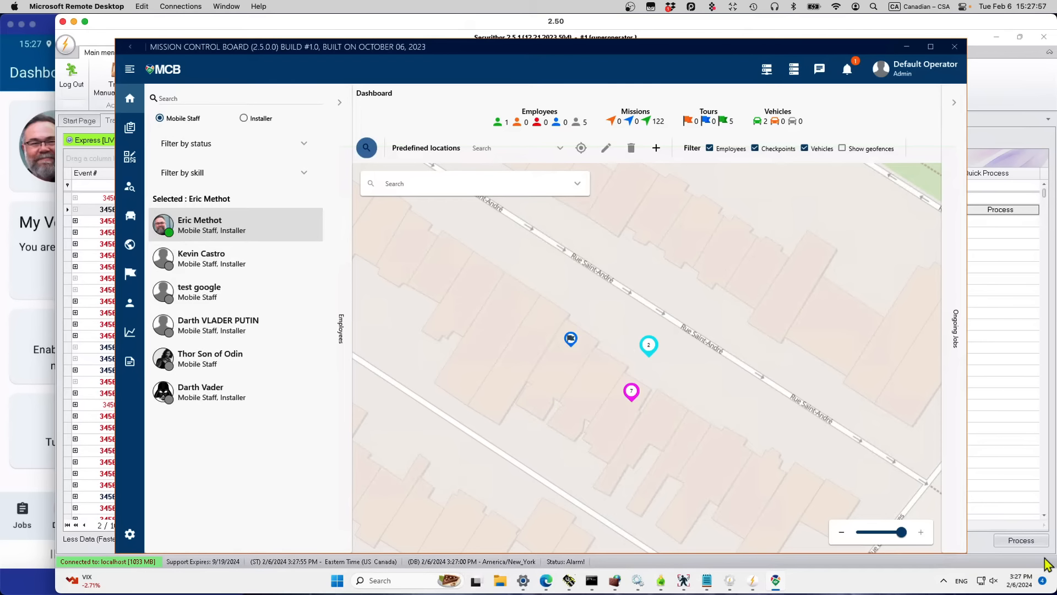
{"action": "left_click", "coordinate": [841, 533]}
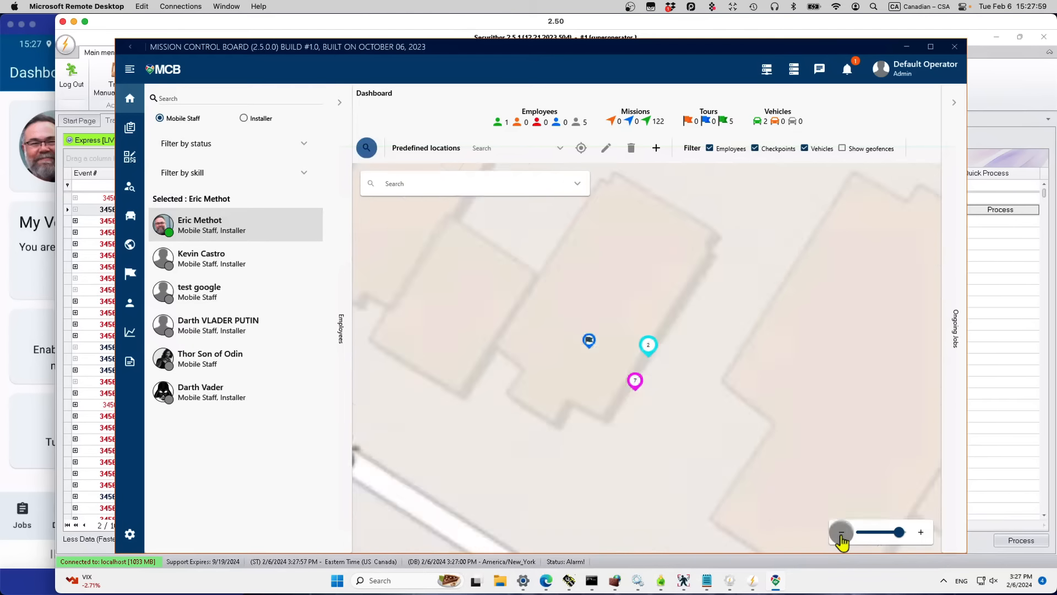
{"action": "left_click", "coordinate": [842, 533]}
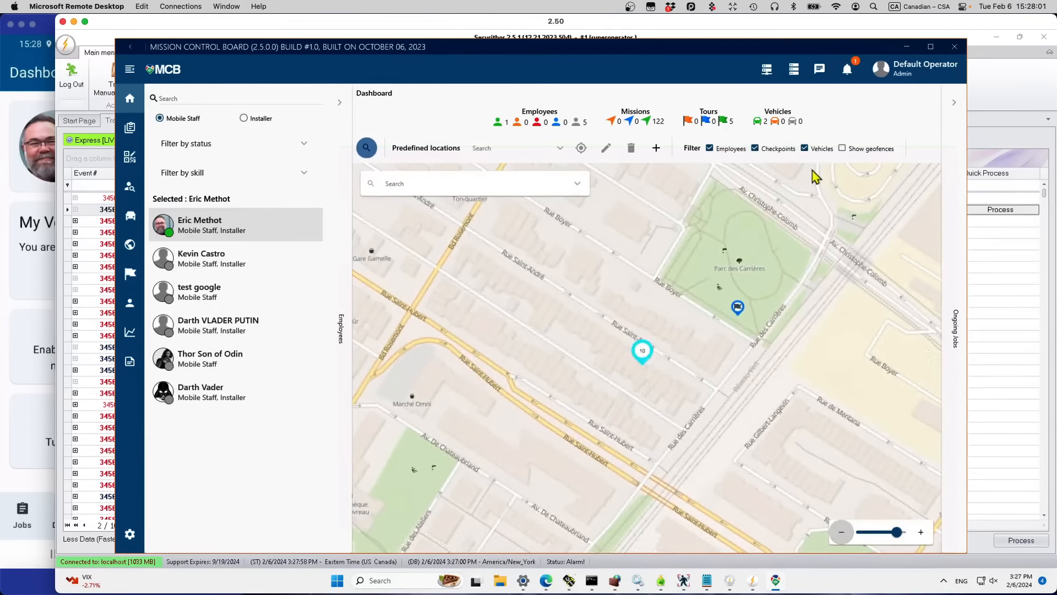
Step: Turn on Show geofences and zoom out twice to reveal the forbidden Rosemont Arr zone
{"action": "left_click", "coordinate": [841, 149]}
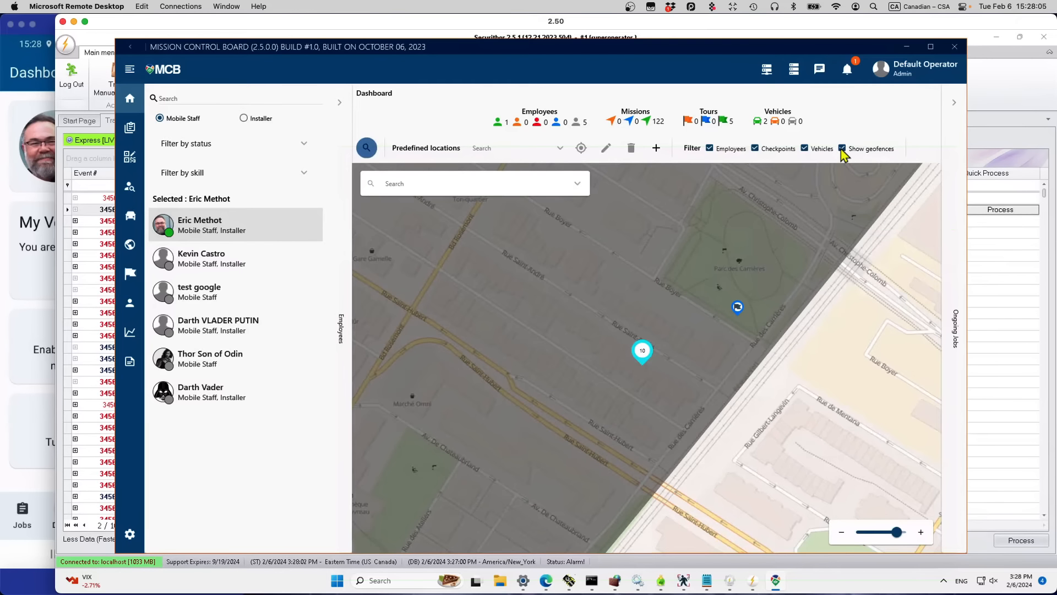
{"action": "left_click", "coordinate": [842, 533]}
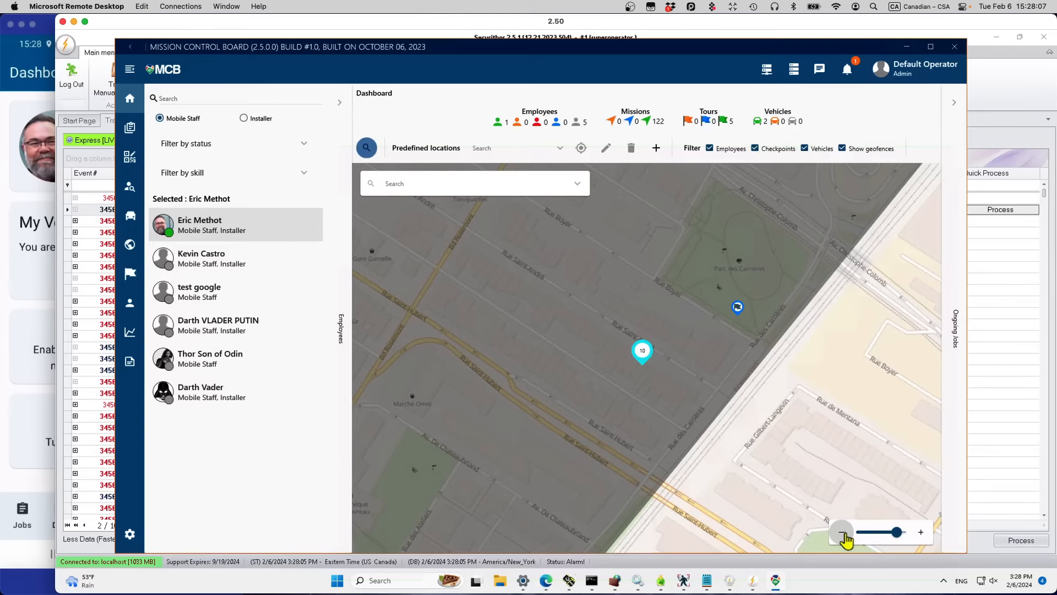
{"action": "left_click", "coordinate": [842, 533]}
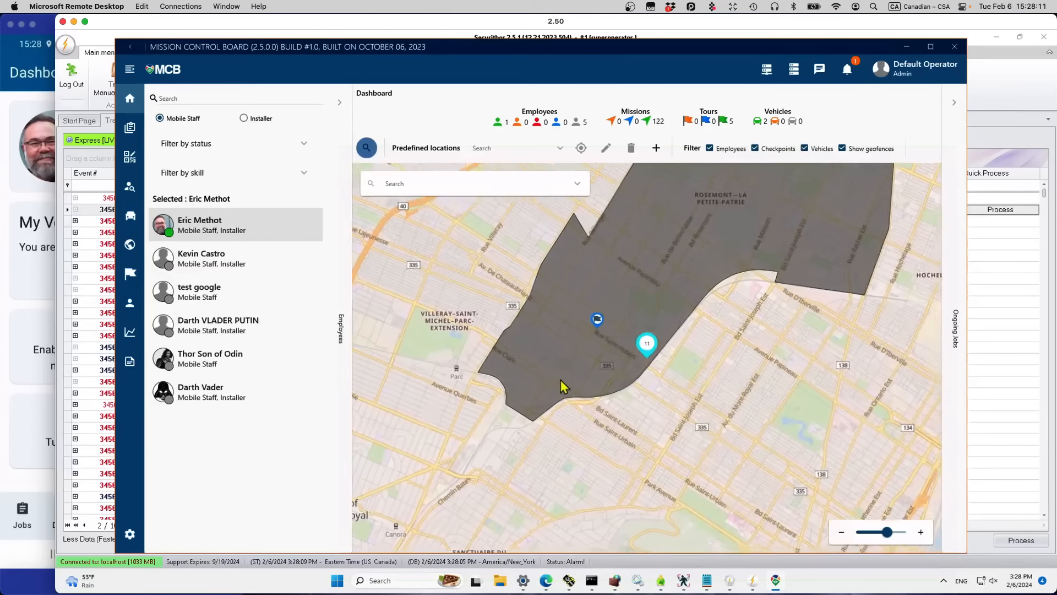
{"action": "mouse_move", "coordinate": [563, 384]}
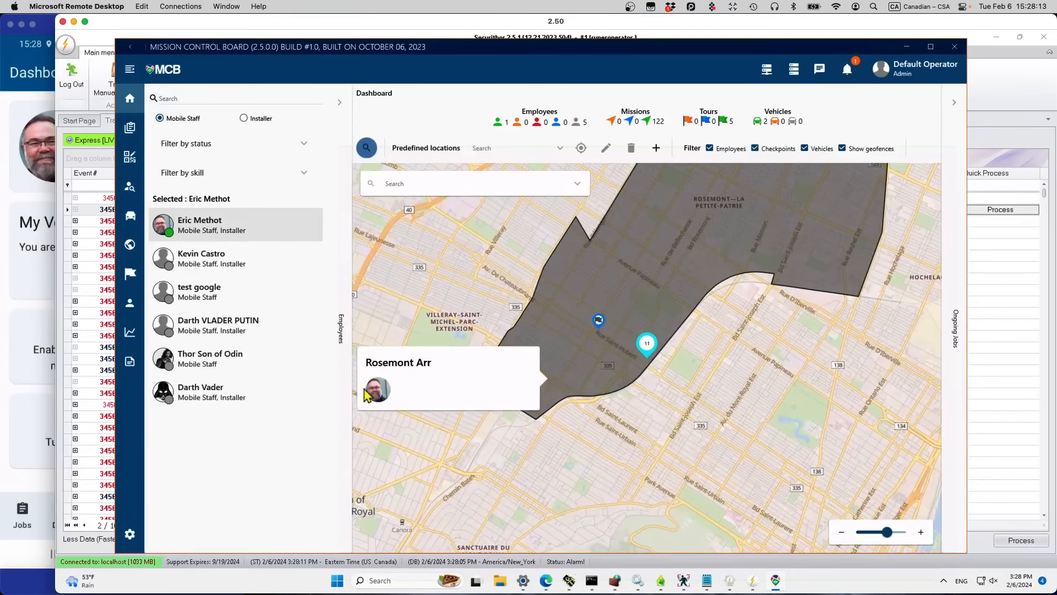
{"action": "mouse_move", "coordinate": [374, 396]}
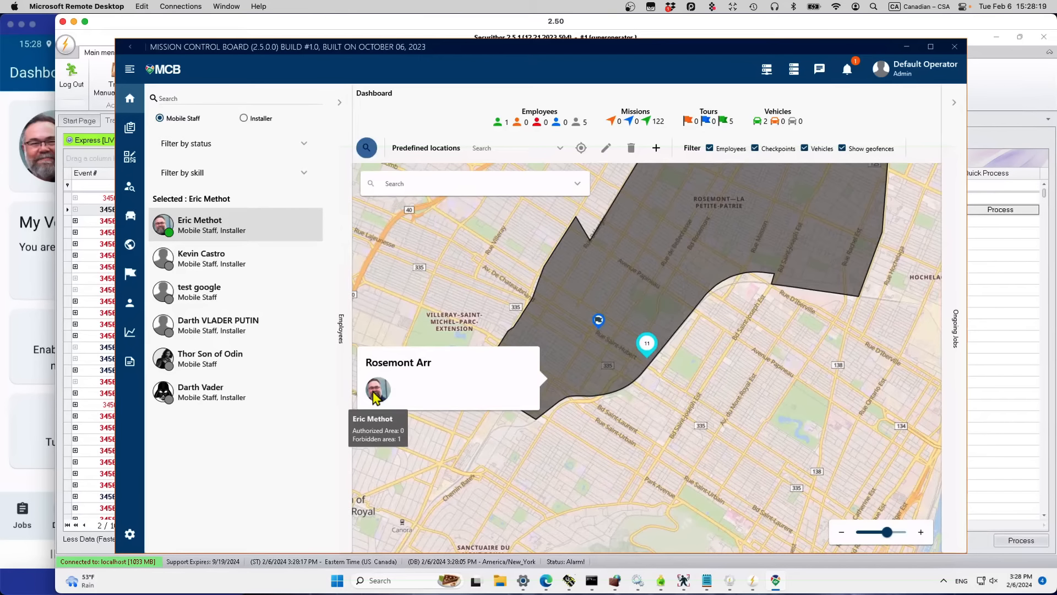
{"action": "left_click", "coordinate": [25, 59]}
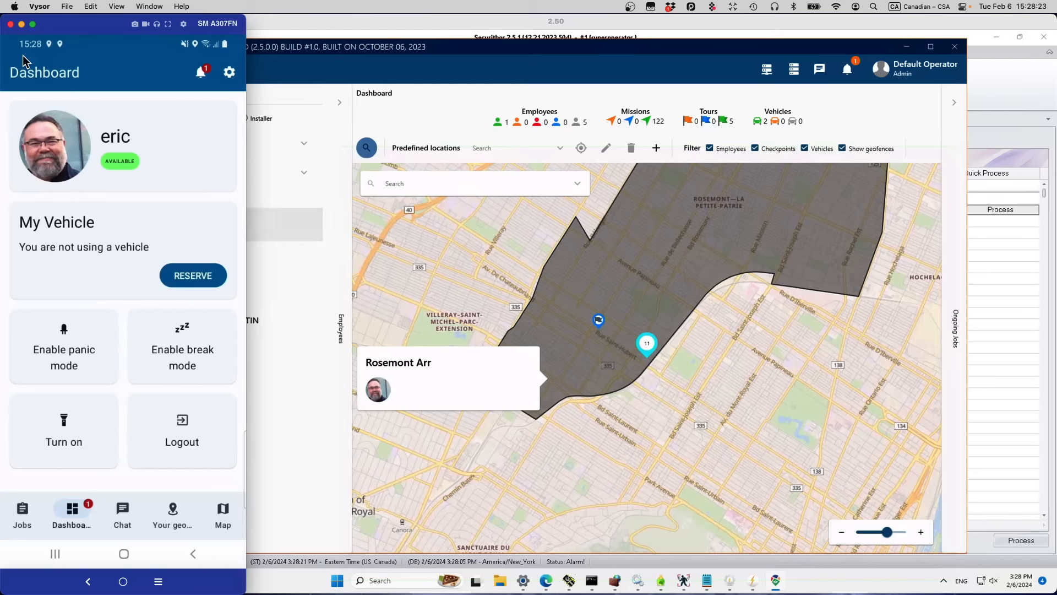
Step: Review the phone's Rosemont Arr geofencing alerts and geofence list, then return to the desktop
{"action": "scroll", "coordinate": [23, 57], "scroll_direction": "up", "scroll_amount": 5}
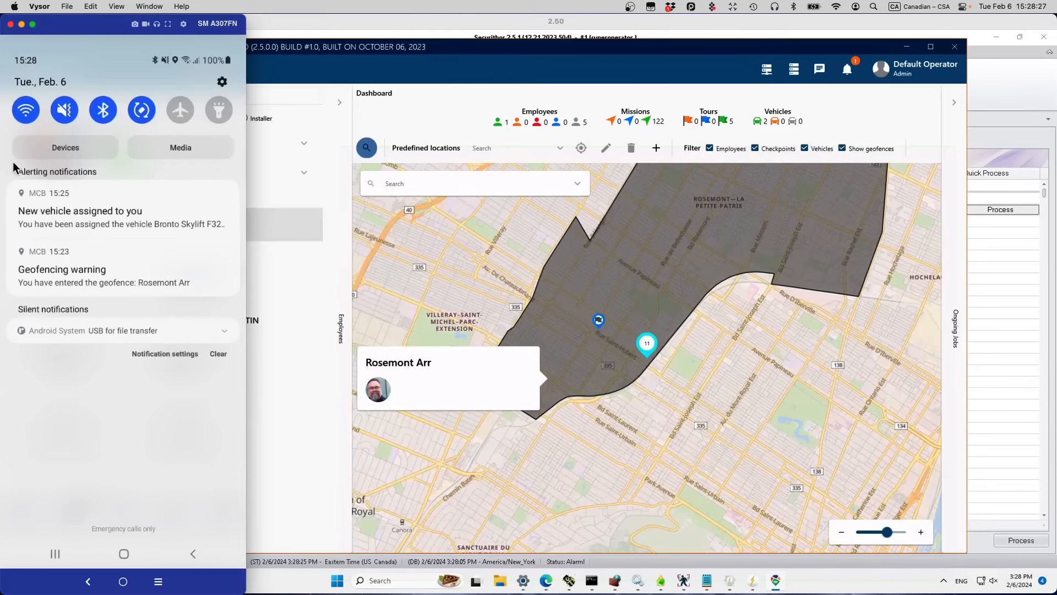
{"action": "left_click", "coordinate": [76, 278]}
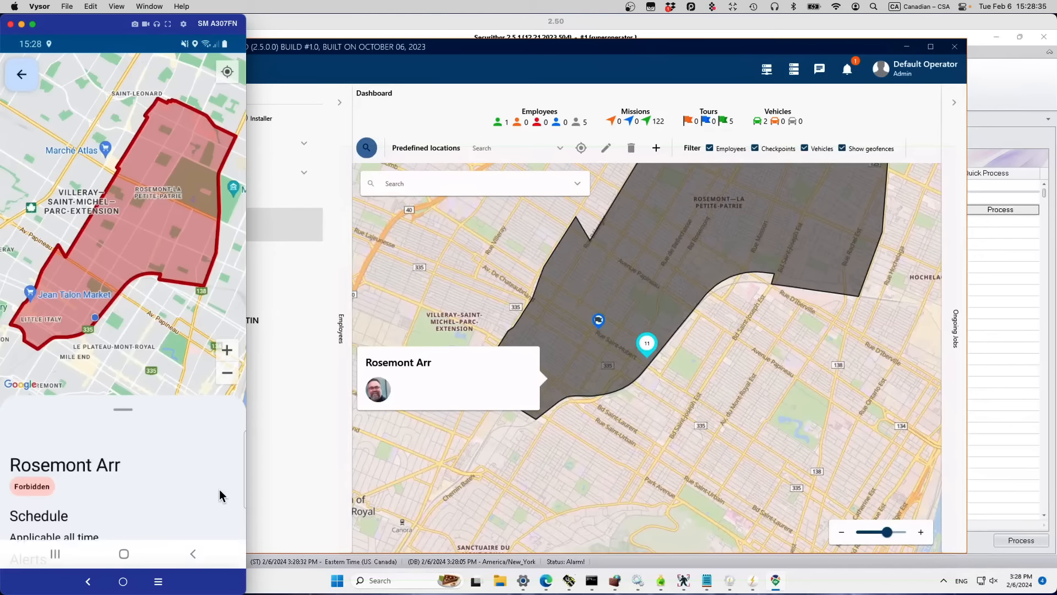
{"action": "scroll", "coordinate": [219, 489], "scroll_direction": "down", "scroll_amount": 5}
{"action": "scroll", "coordinate": [219, 489], "scroll_direction": "up", "scroll_amount": 5}
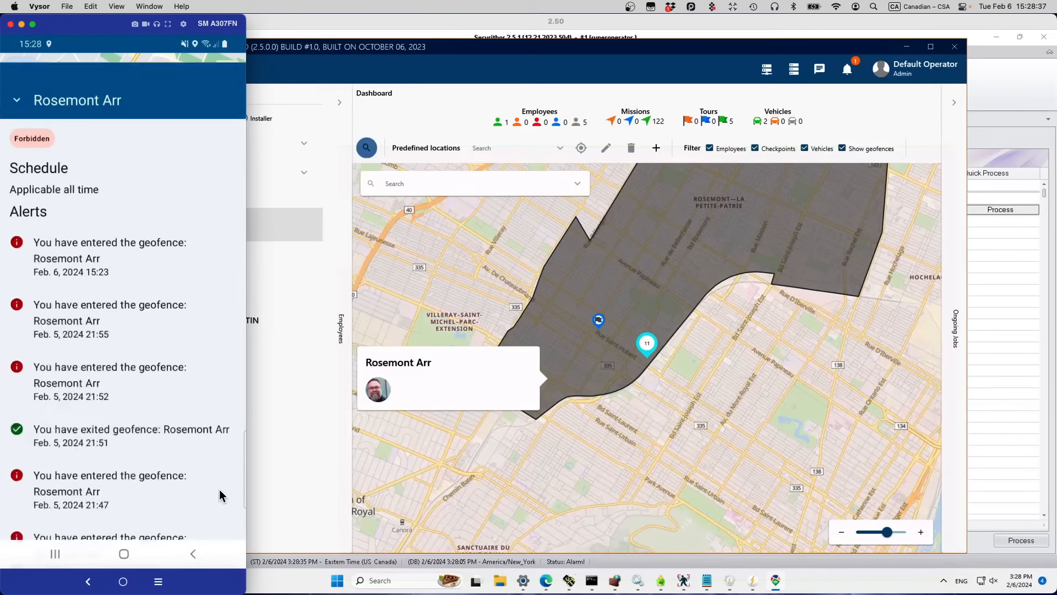
{"action": "scroll", "coordinate": [219, 488], "scroll_direction": "down", "scroll_amount": 5}
{"action": "scroll", "coordinate": [219, 489], "scroll_direction": "up", "scroll_amount": 5}
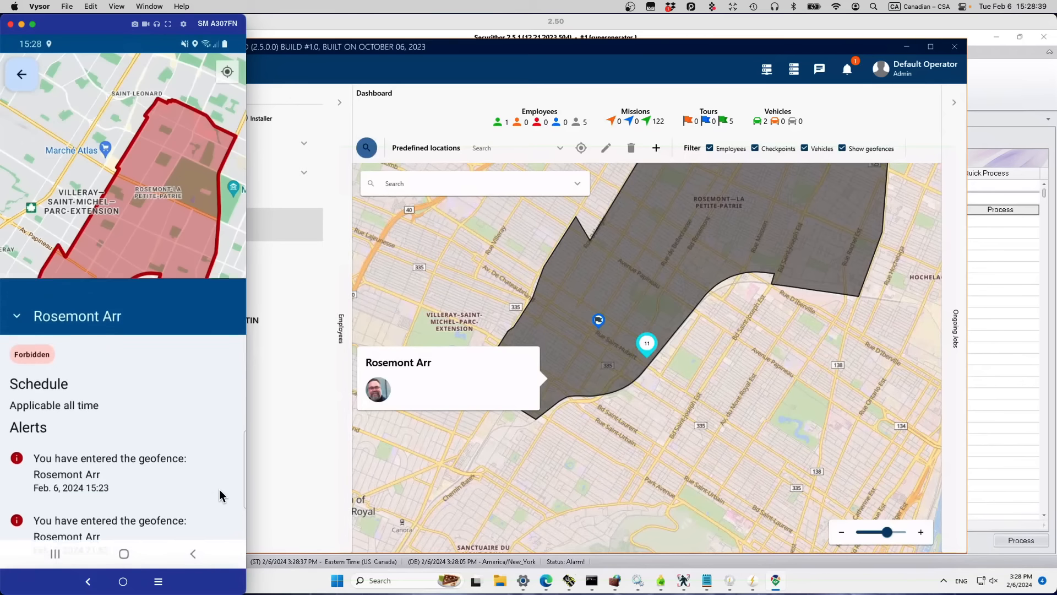
{"action": "right_click", "coordinate": [219, 489]}
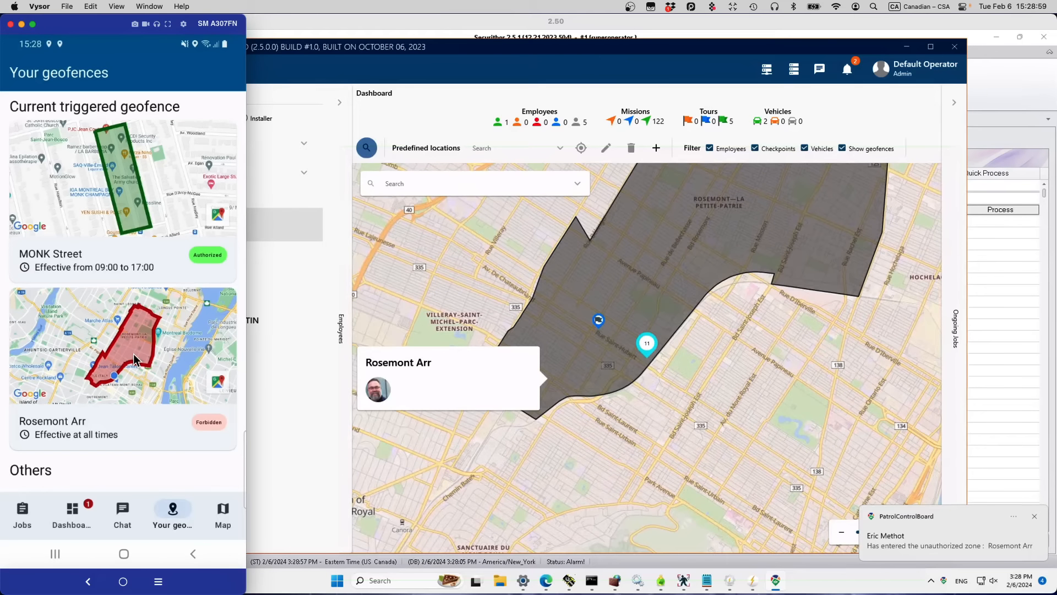
{"action": "left_click", "coordinate": [464, 271]}
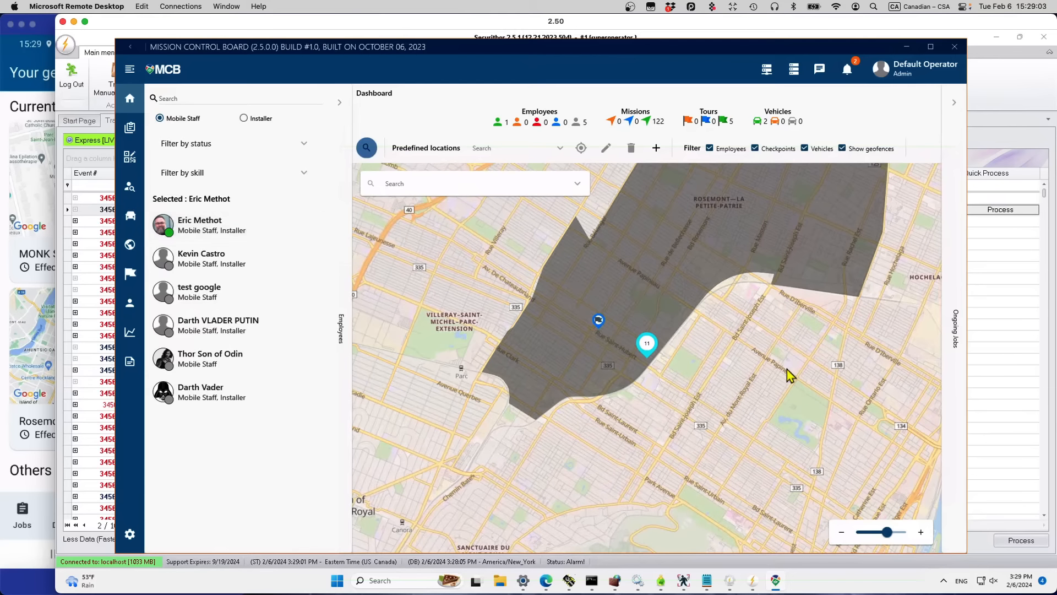
Step: Hide geofences, toggle checkpoints off and on, centre on the staff member and open their actions menu
{"action": "left_click", "coordinate": [843, 148]}
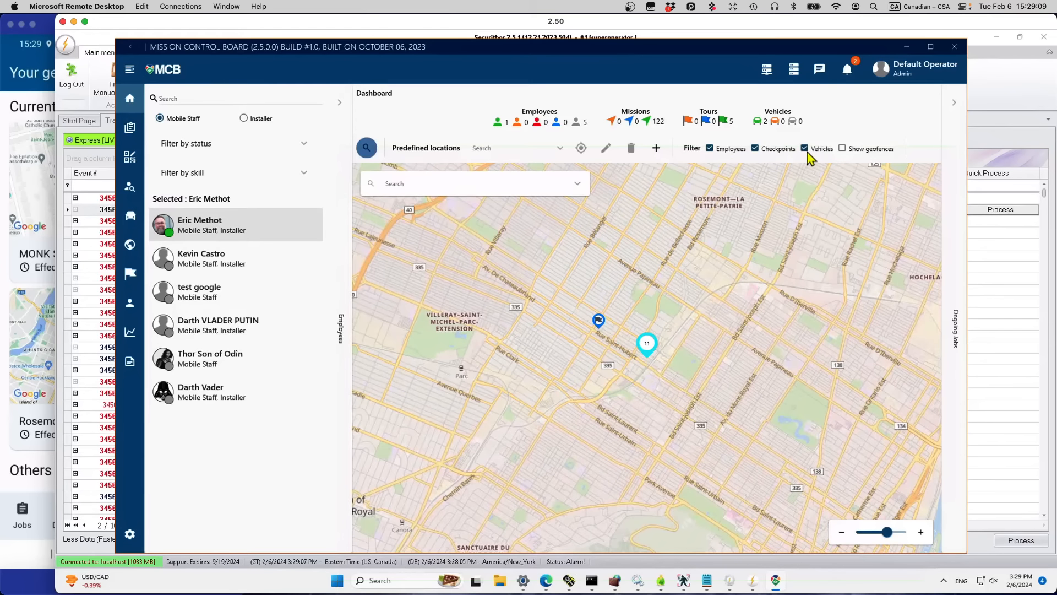
{"action": "left_click", "coordinate": [755, 148]}
{"action": "left_click", "coordinate": [754, 148]}
{"action": "double_click", "coordinate": [261, 218]}
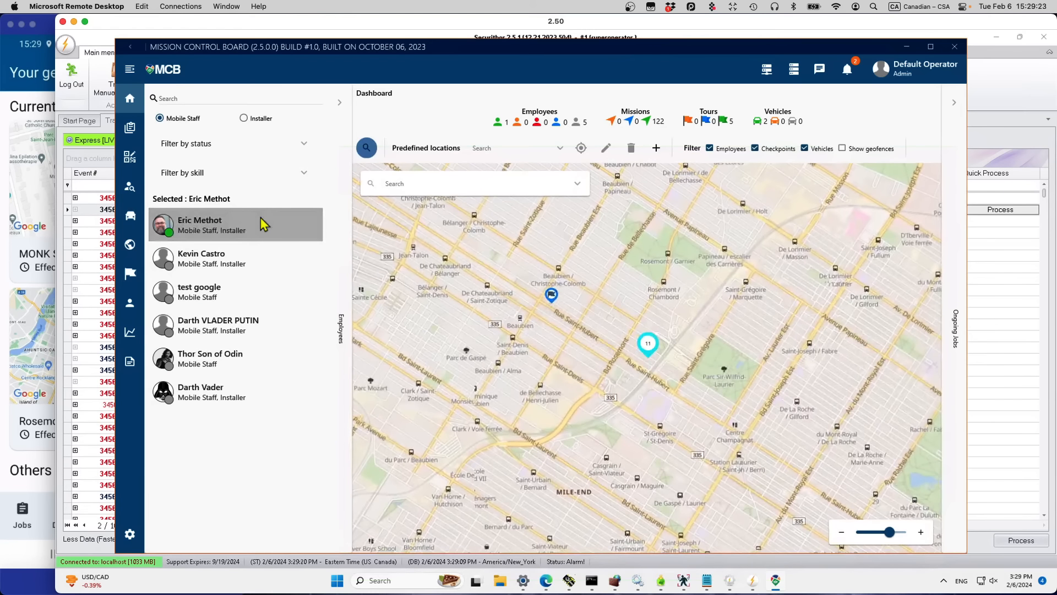
{"action": "right_click", "coordinate": [261, 218]}
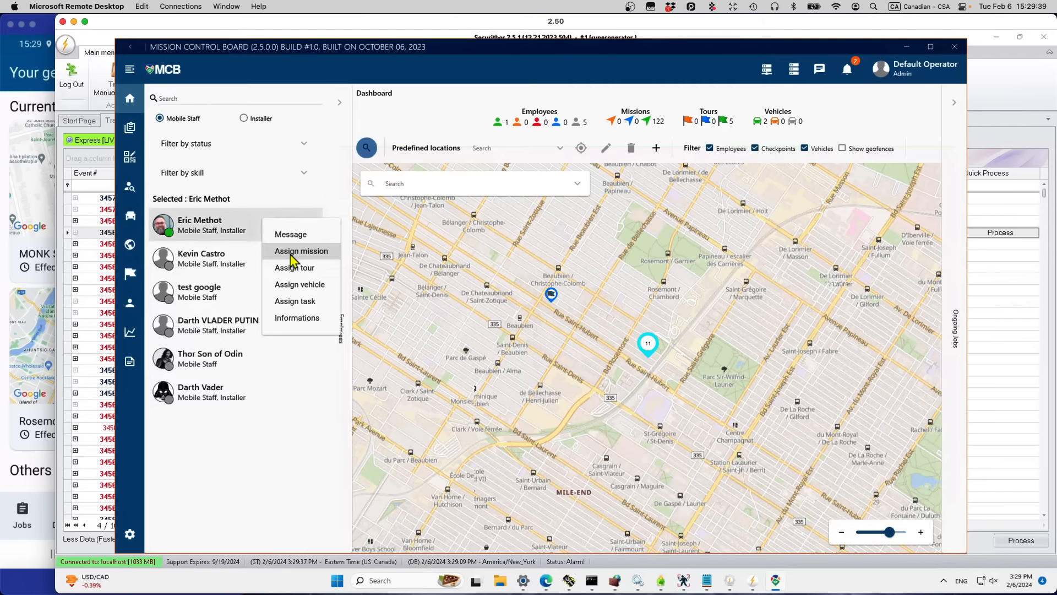
Step: Create mission 'Latte' with note 'Bring me a tall latte' and a 20-minute custom accept timeout
{"action": "left_click", "coordinate": [291, 254]}
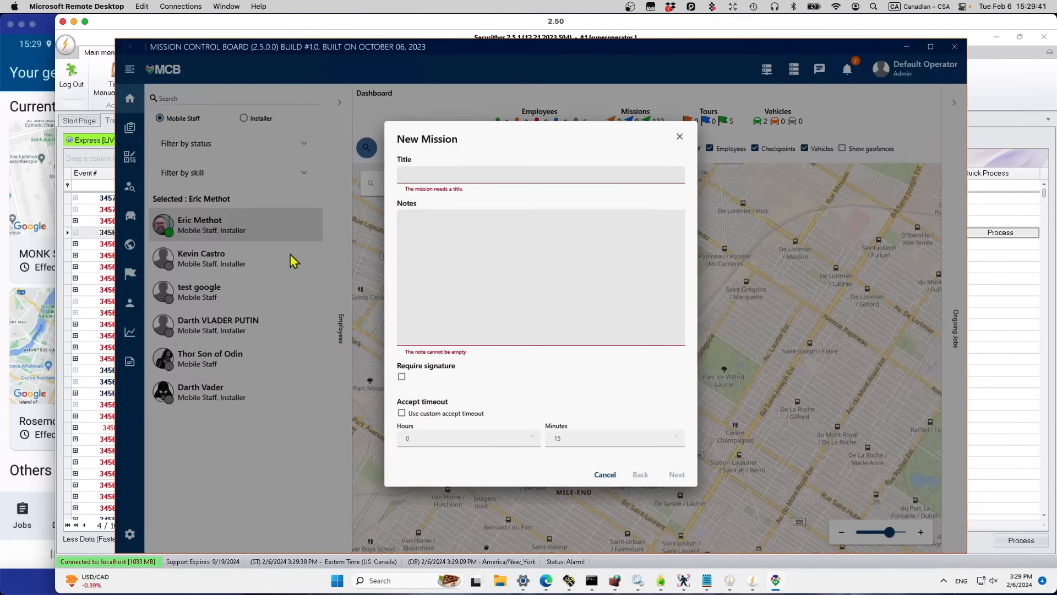
{"action": "left_click", "coordinate": [446, 176]}
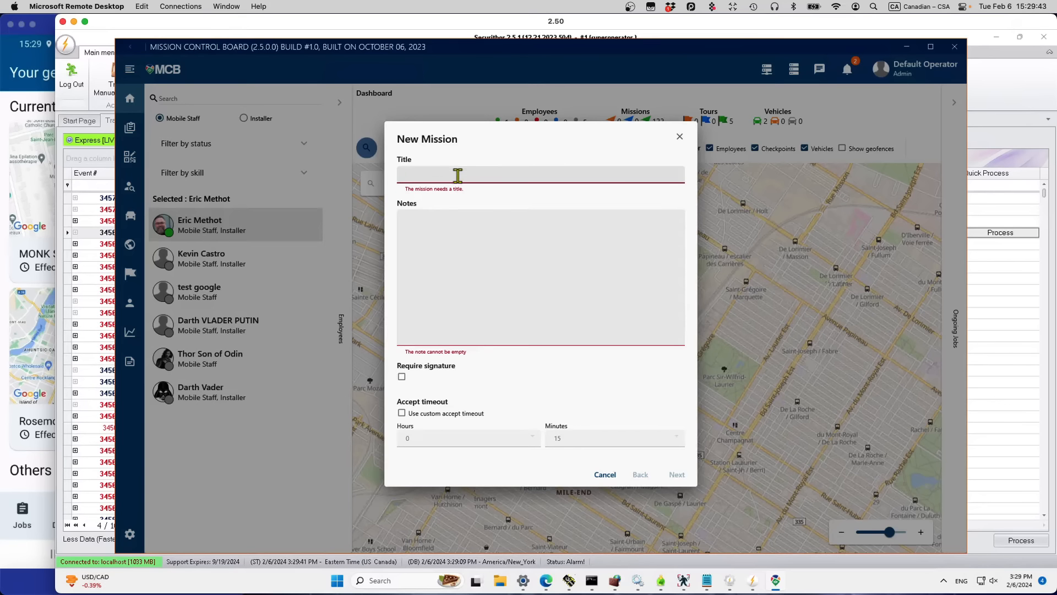
{"action": "type", "text": "Latte"}
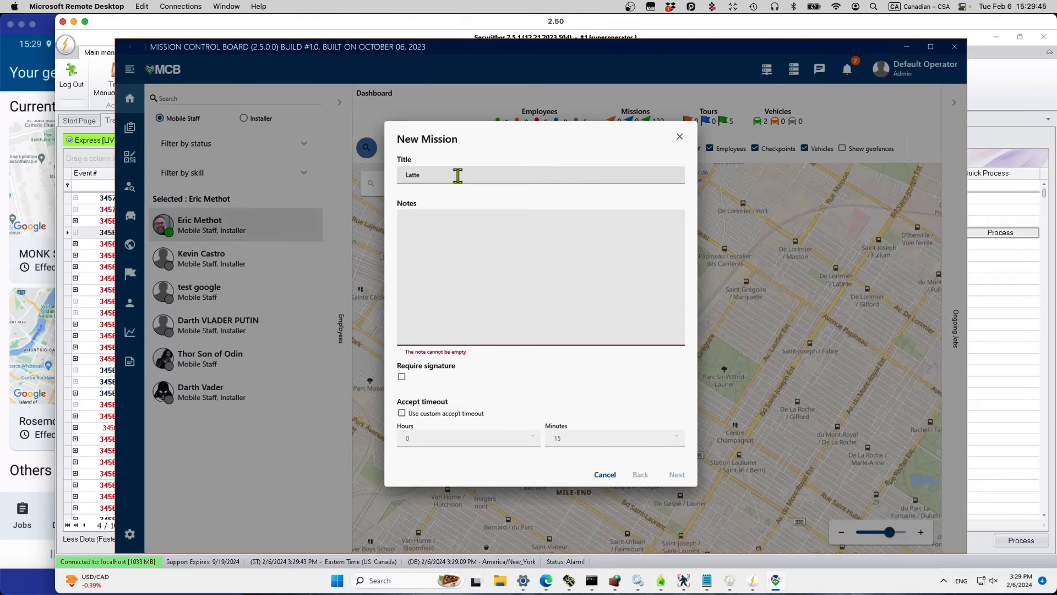
{"action": "type", "text": "Bring me a tall latte"}
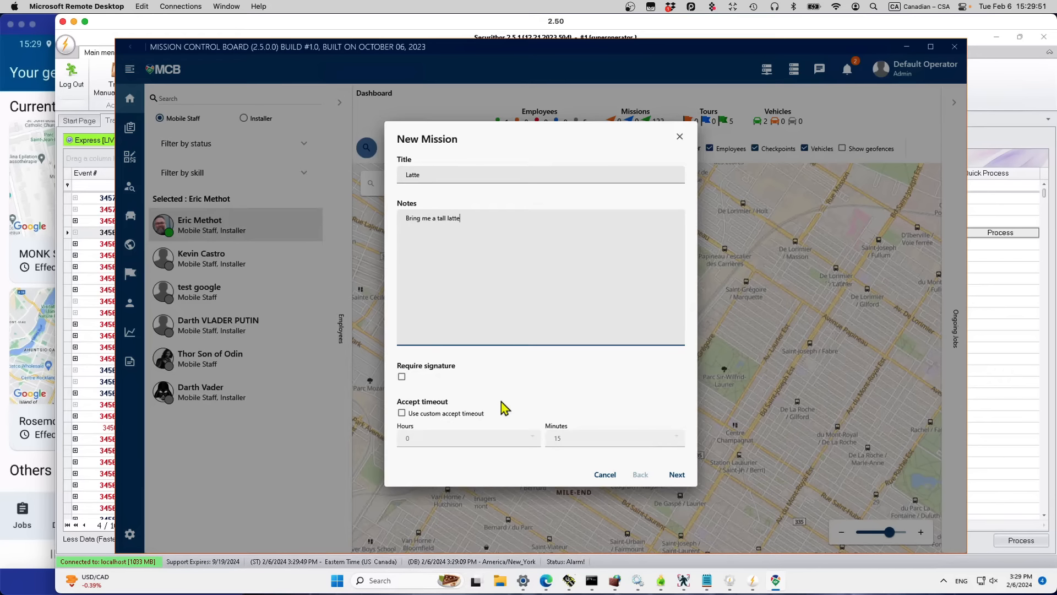
{"action": "left_click", "coordinate": [402, 414]}
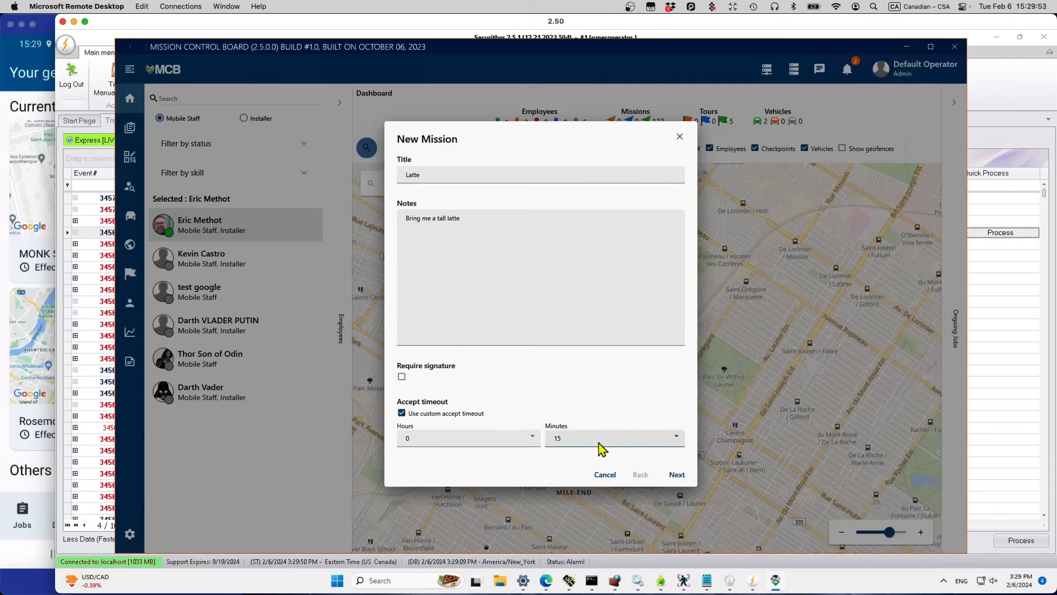
{"action": "left_click", "coordinate": [681, 438]}
{"action": "scroll", "coordinate": [661, 381], "scroll_direction": "down", "scroll_amount": 1}
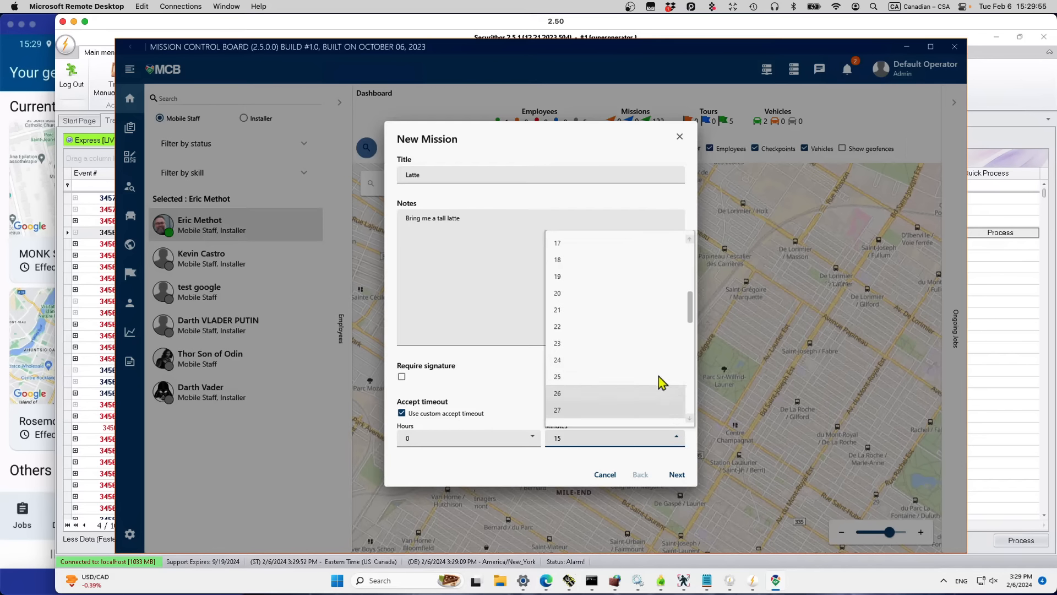
{"action": "left_click", "coordinate": [648, 293]}
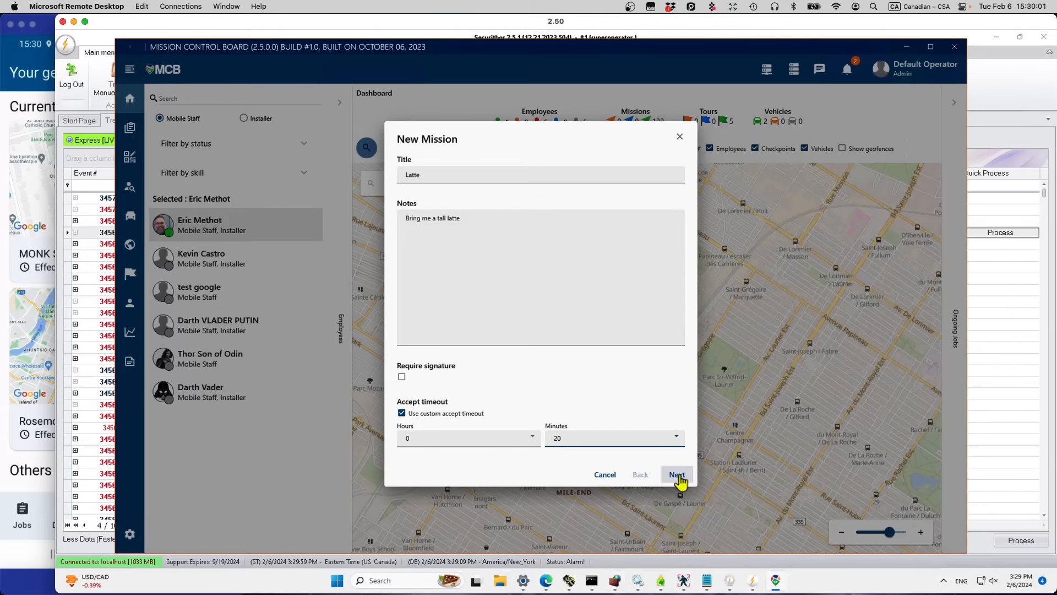
{"action": "left_click", "coordinate": [677, 475]}
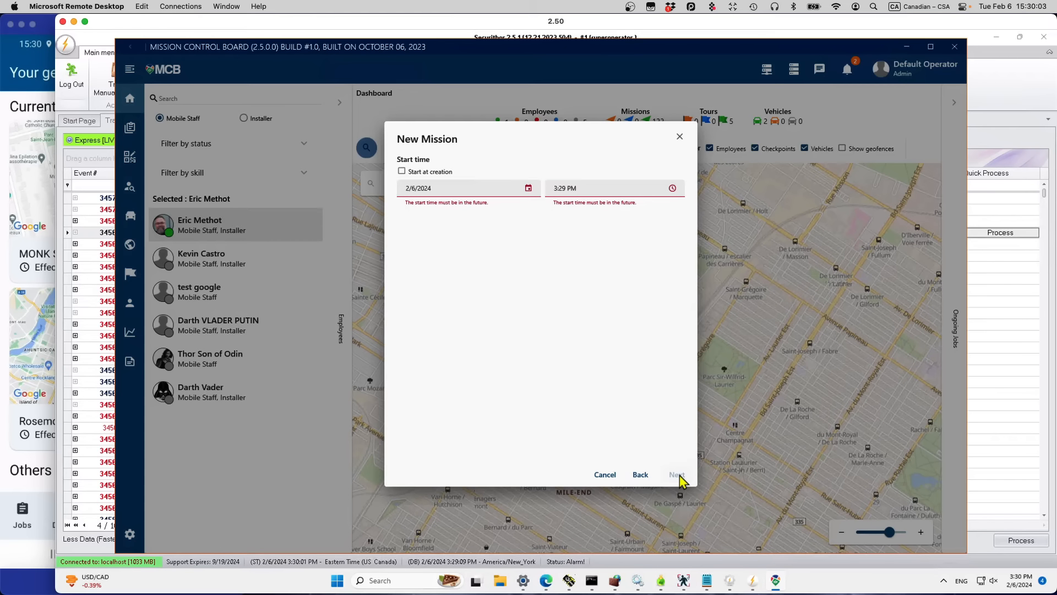
Step: Set the Latte mission to start at creation and keep it for one employee
{"action": "left_click", "coordinate": [402, 172]}
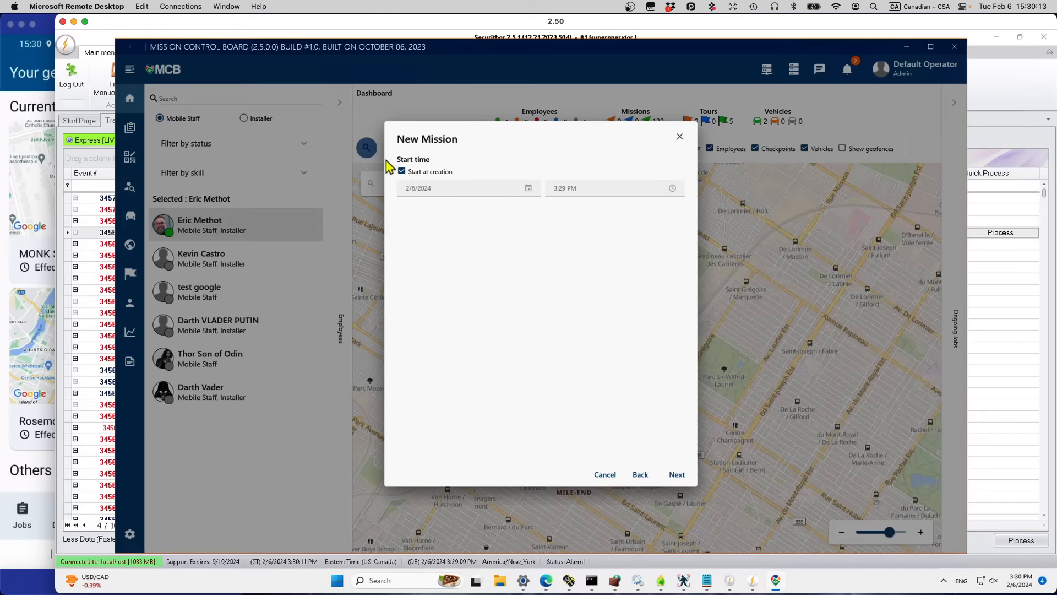
{"action": "left_click", "coordinate": [402, 171]}
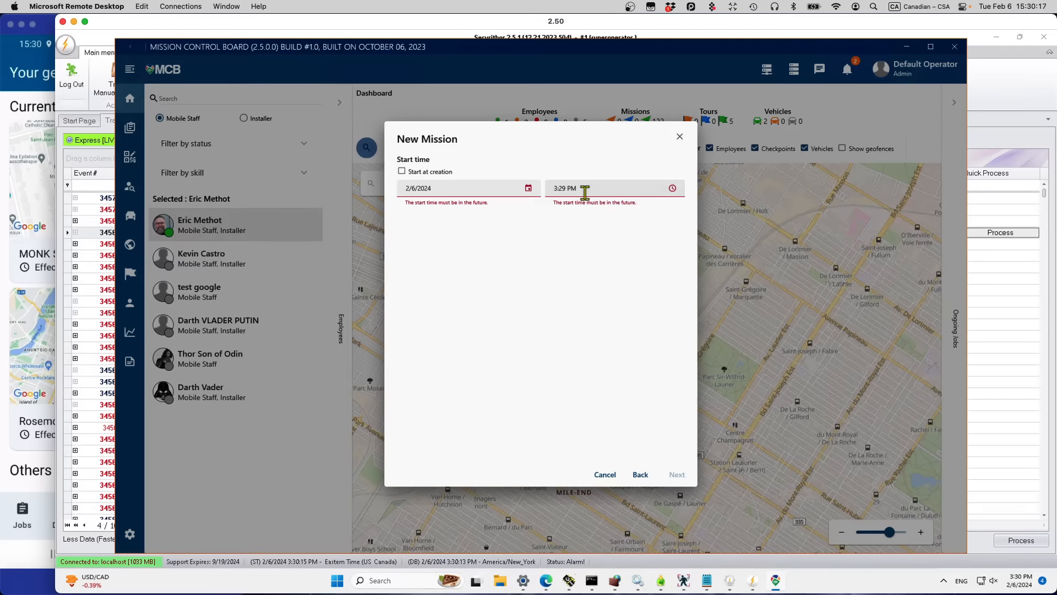
{"action": "left_click", "coordinate": [402, 171]}
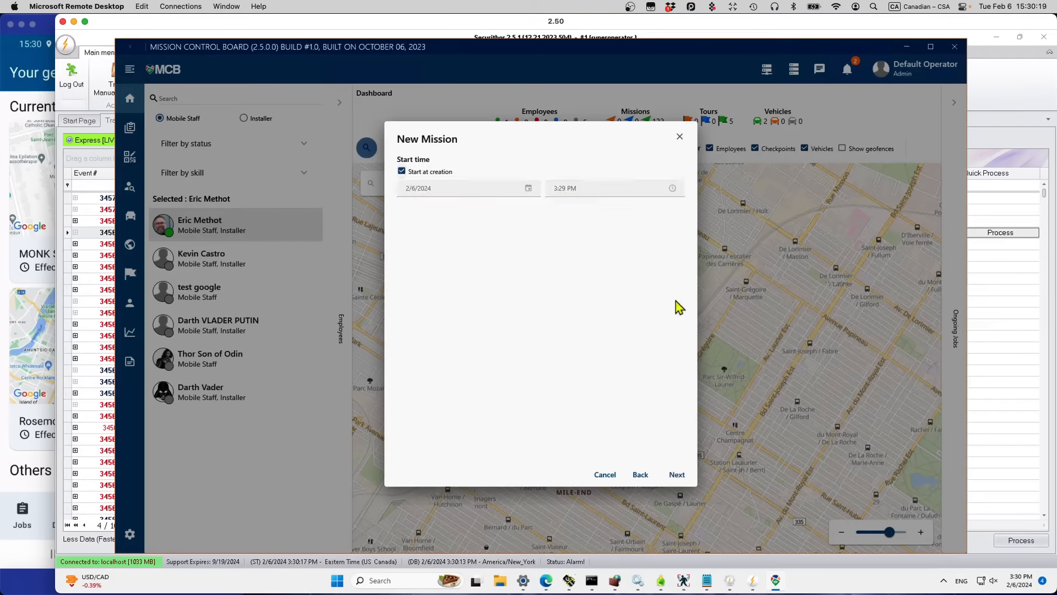
{"action": "left_click", "coordinate": [676, 475]}
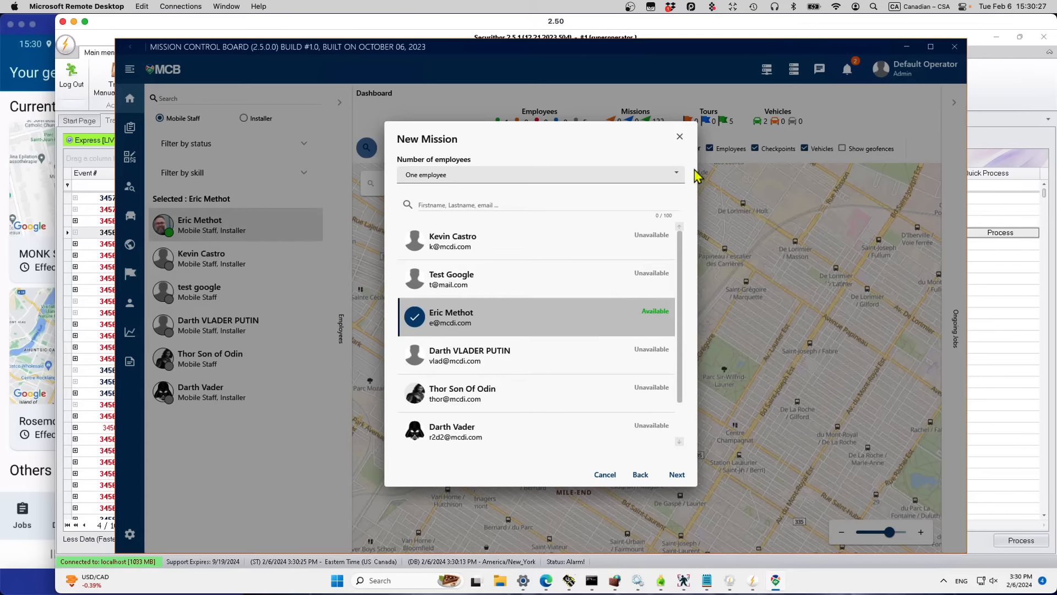
{"action": "left_click", "coordinate": [676, 173]}
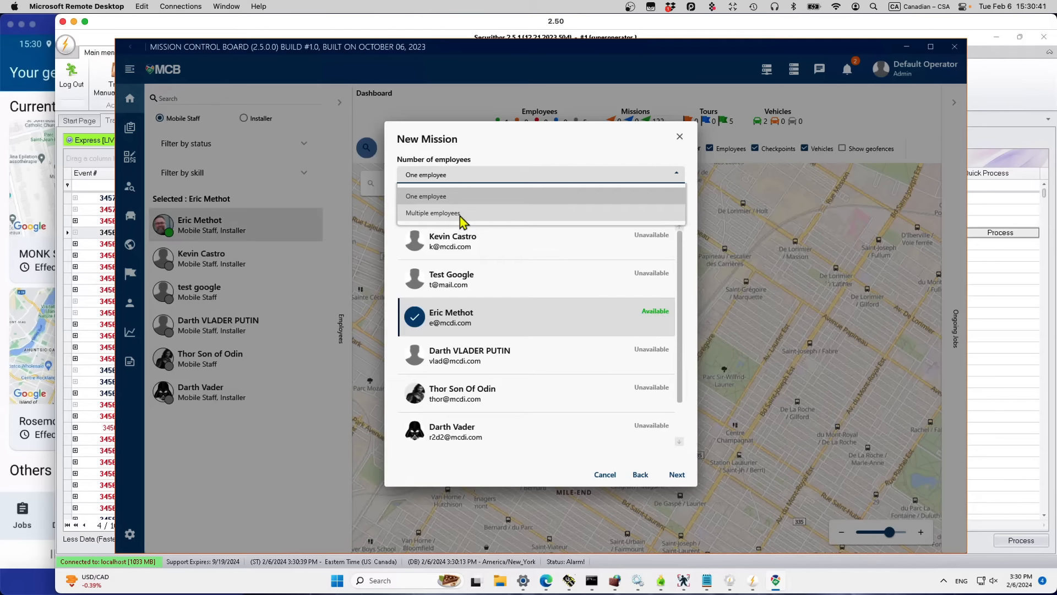
{"action": "left_click", "coordinate": [527, 324]}
{"action": "left_click", "coordinate": [675, 474]}
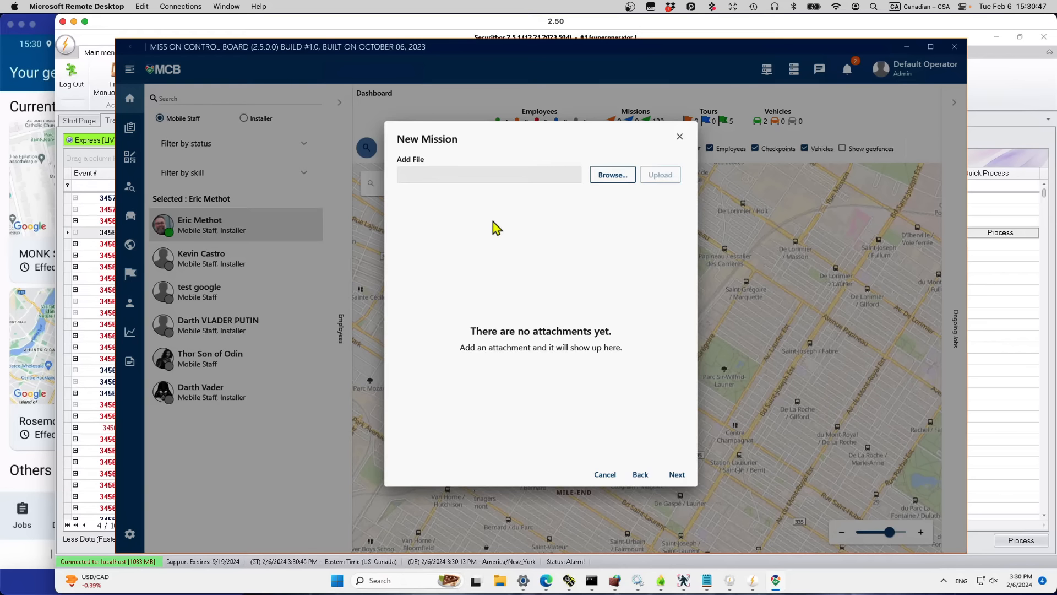
Step: Attach '2nd floor office South Frankfurt HBF.jpg' from Downloads to the mission
{"action": "left_click", "coordinate": [617, 180]}
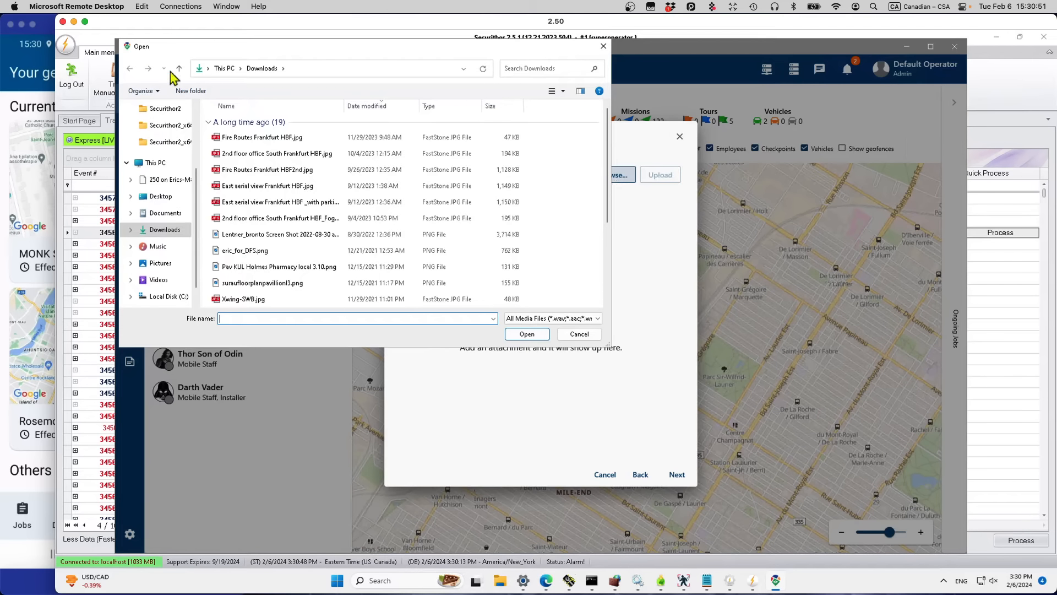
{"action": "left_click", "coordinate": [259, 158]}
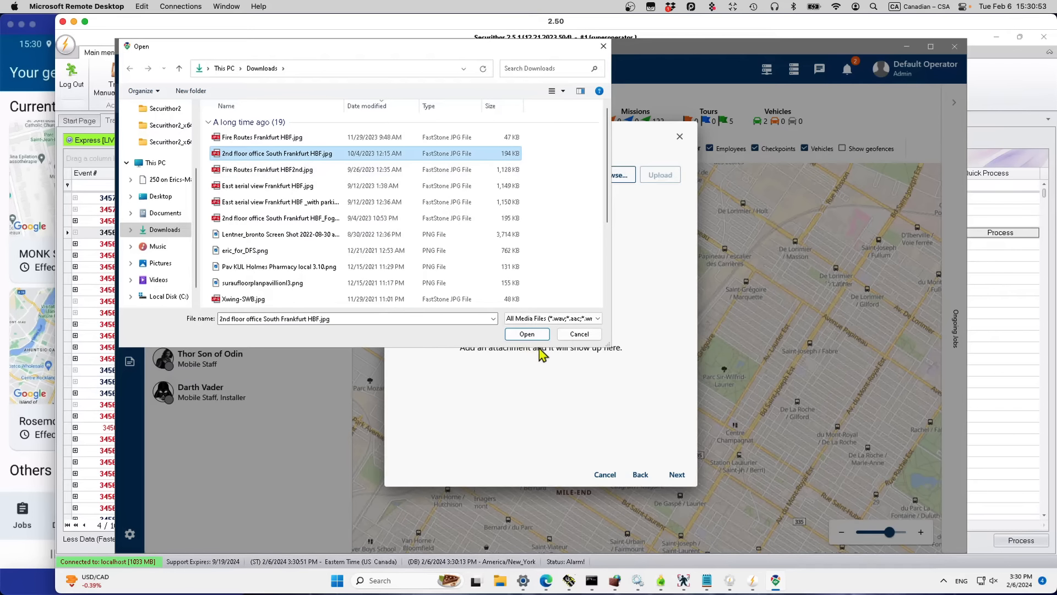
{"action": "left_click", "coordinate": [529, 335]}
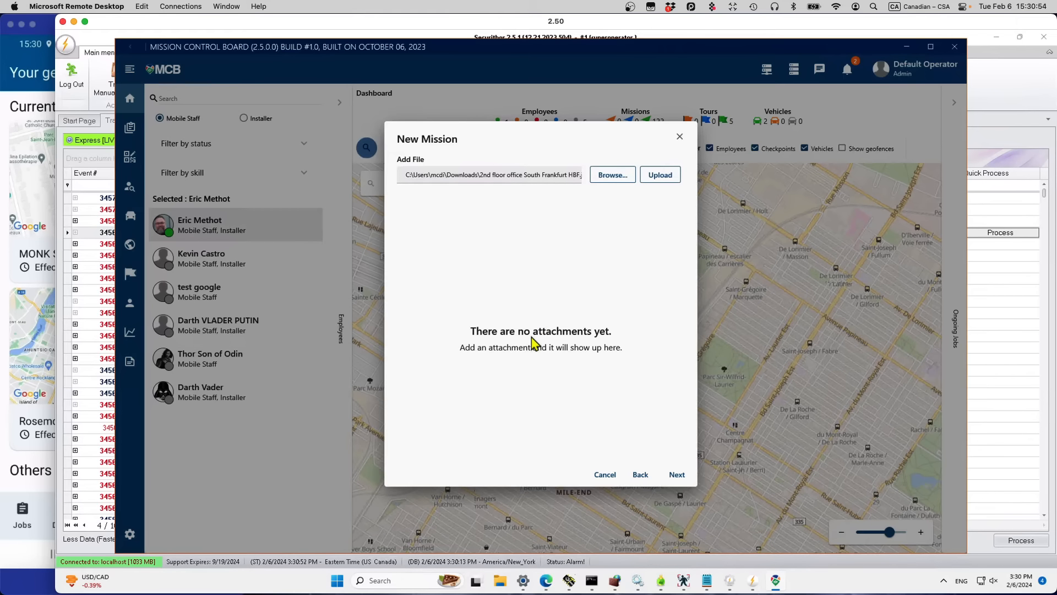
{"action": "left_click", "coordinate": [661, 179]}
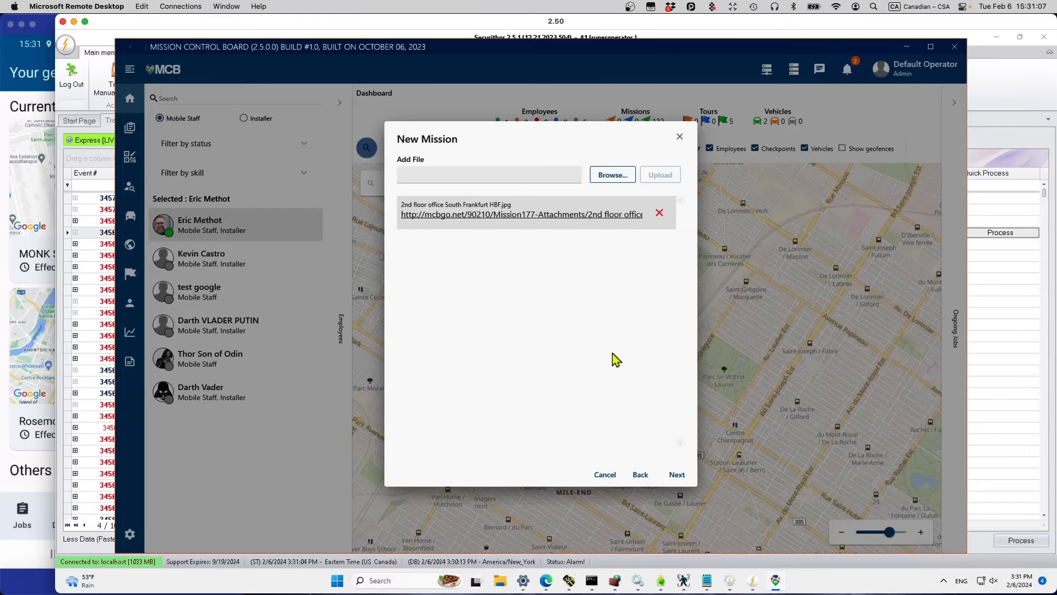
{"action": "left_click", "coordinate": [681, 477]}
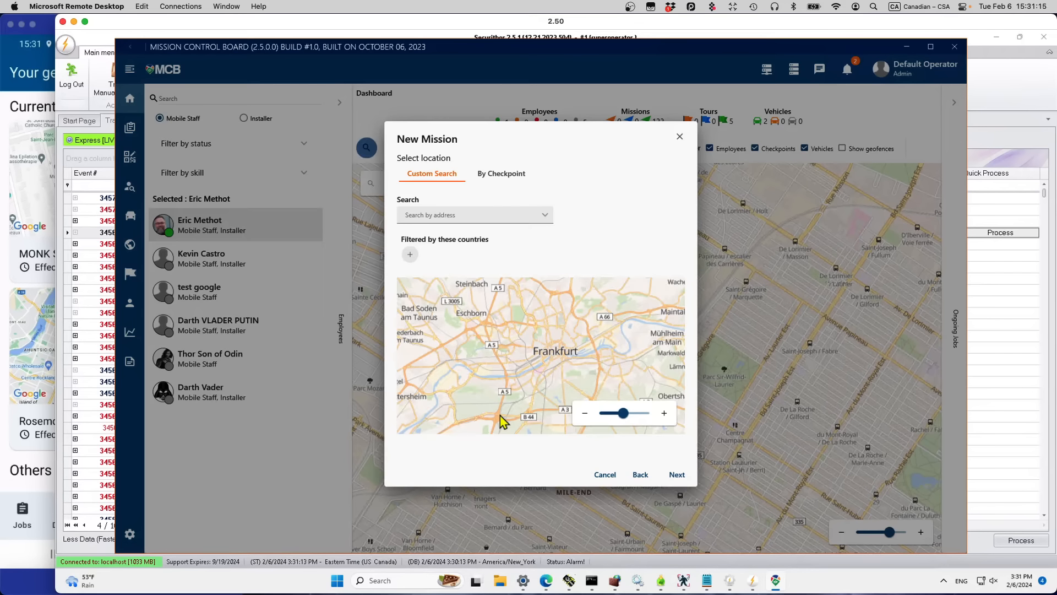
Step: Search 'starbucks montreal' and pin the Starbucks on Rue Sherbrooke Ouest as location
{"action": "left_click", "coordinate": [436, 216]}
{"action": "type", "text": "starbucks"}
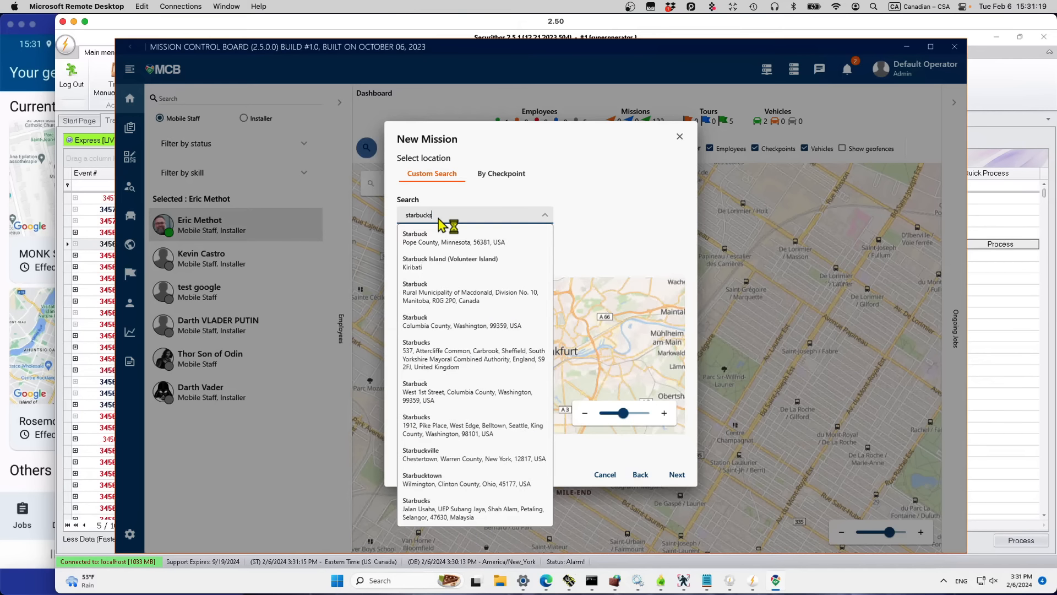
{"action": "type", "text": " montreal"}
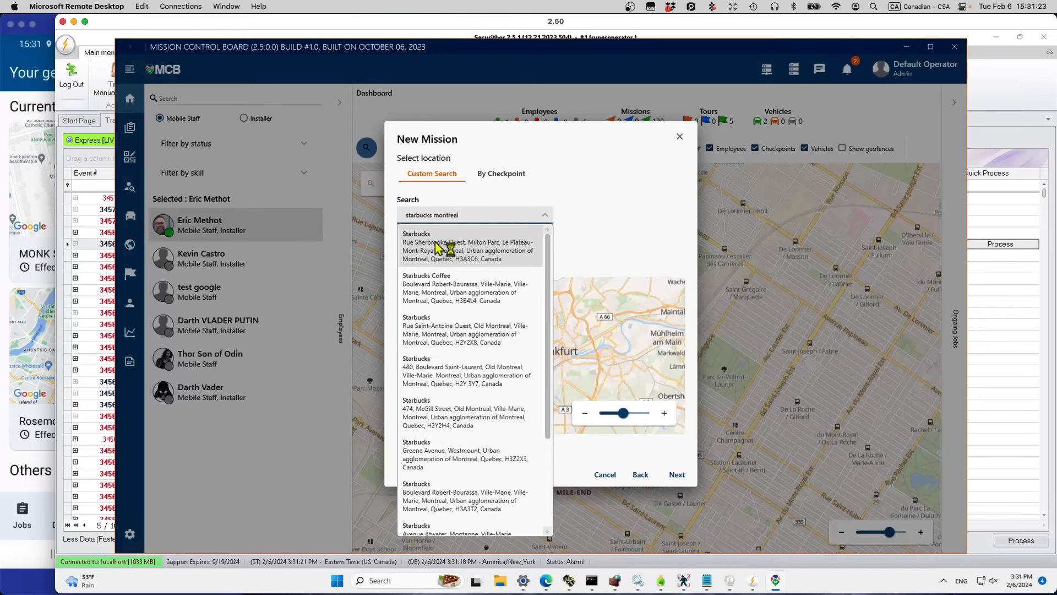
{"action": "left_click", "coordinate": [438, 243]}
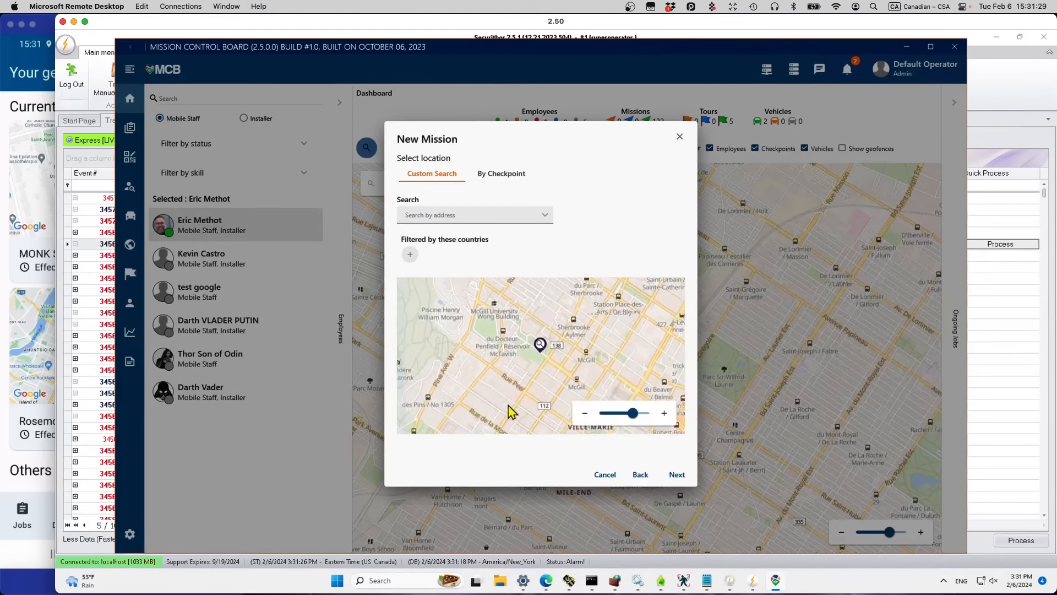
Step: Choose the Frankfurt (Main) Hauptbahnhof 2nd Floor office, South Side checkpoint and send the mission
{"action": "left_click", "coordinate": [502, 175]}
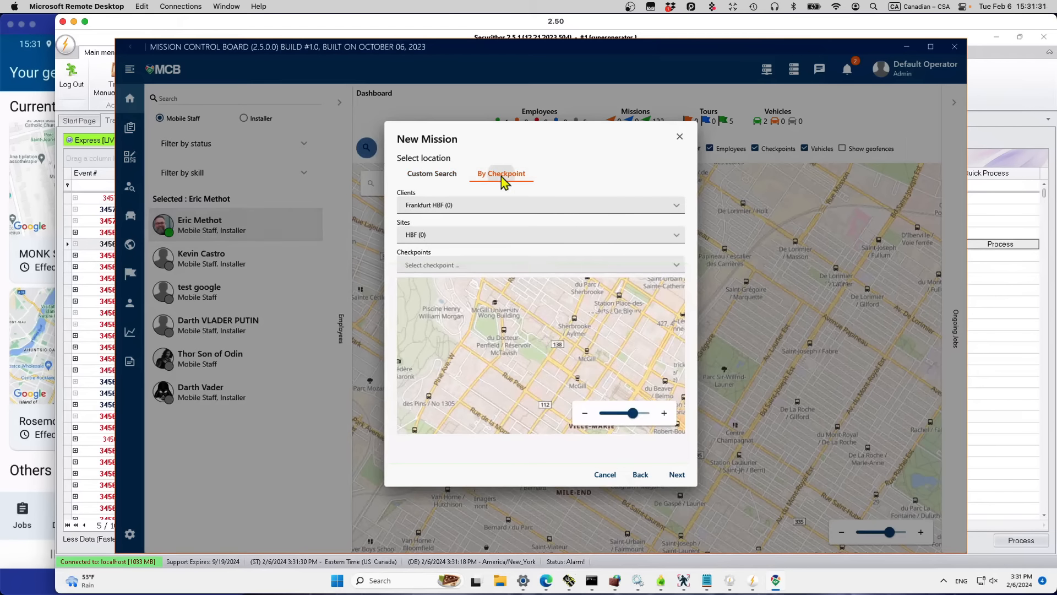
{"action": "left_click", "coordinate": [676, 206]}
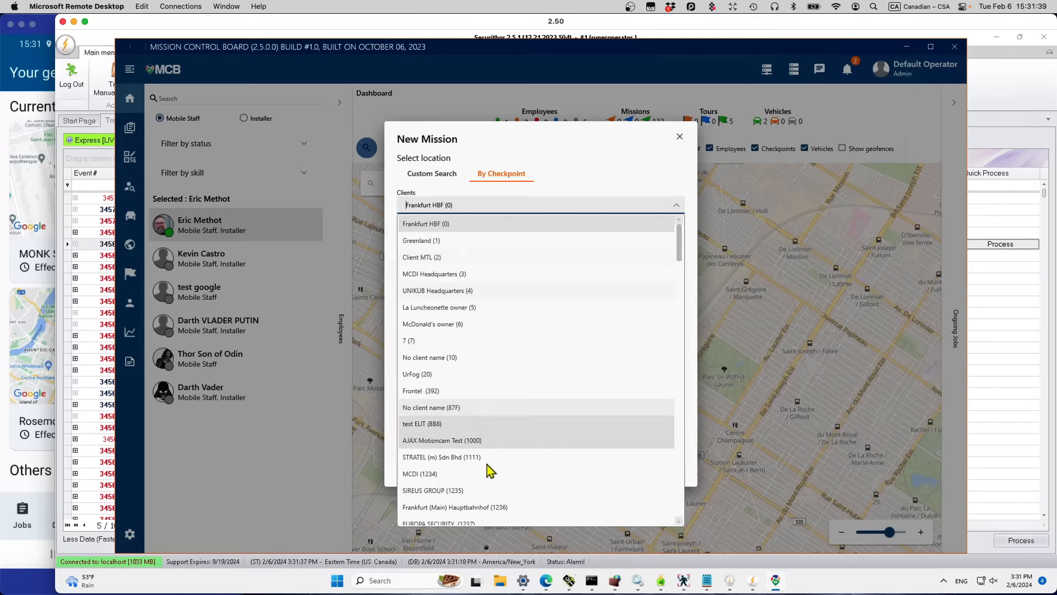
{"action": "left_click", "coordinate": [489, 509]}
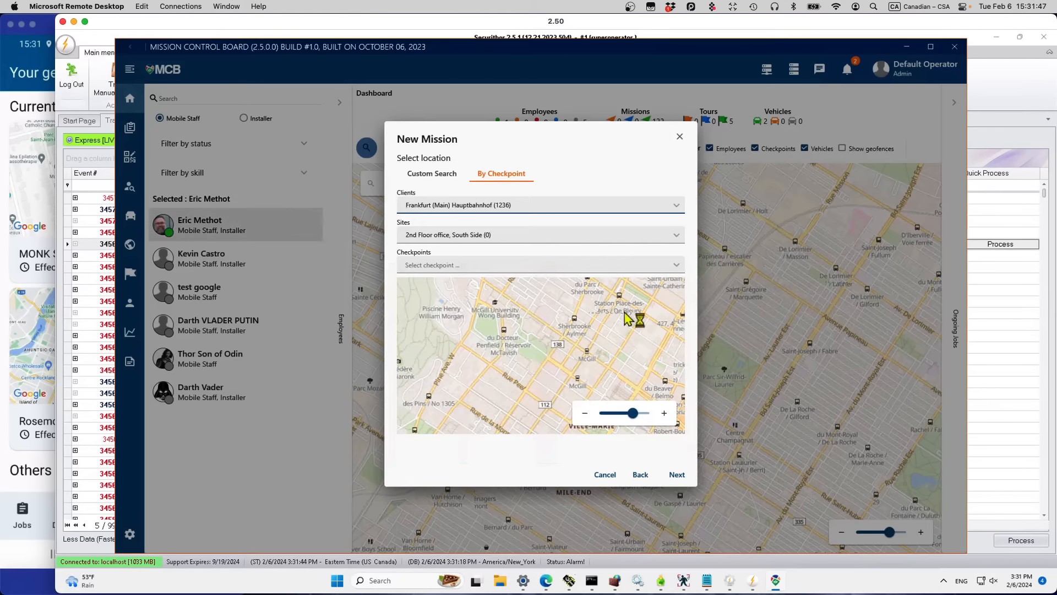
{"action": "left_click", "coordinate": [676, 237]}
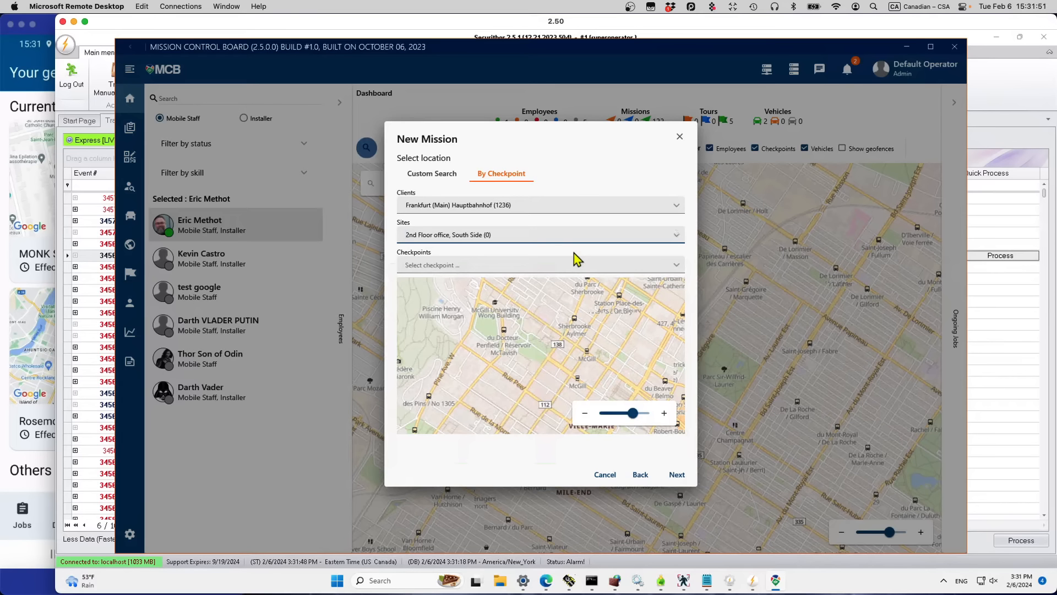
{"action": "left_click", "coordinate": [677, 267]}
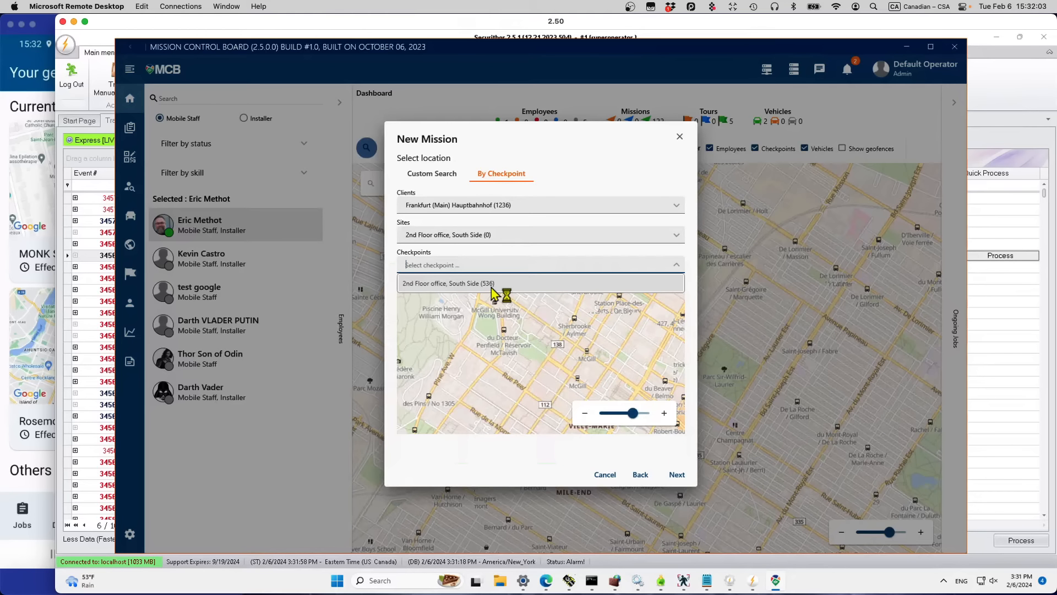
{"action": "left_click", "coordinate": [494, 284]}
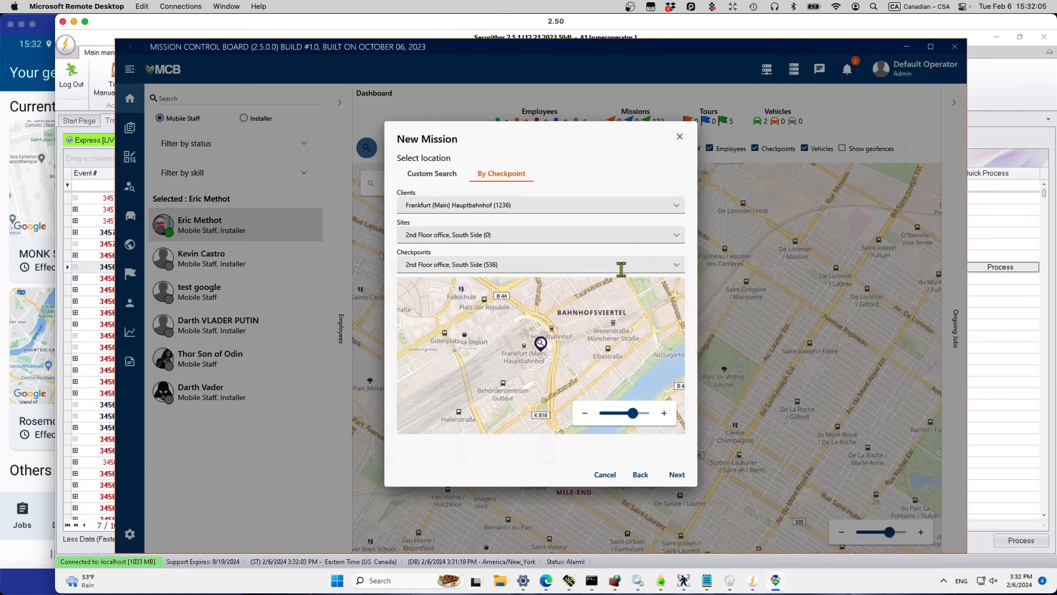
{"action": "left_click", "coordinate": [681, 476]}
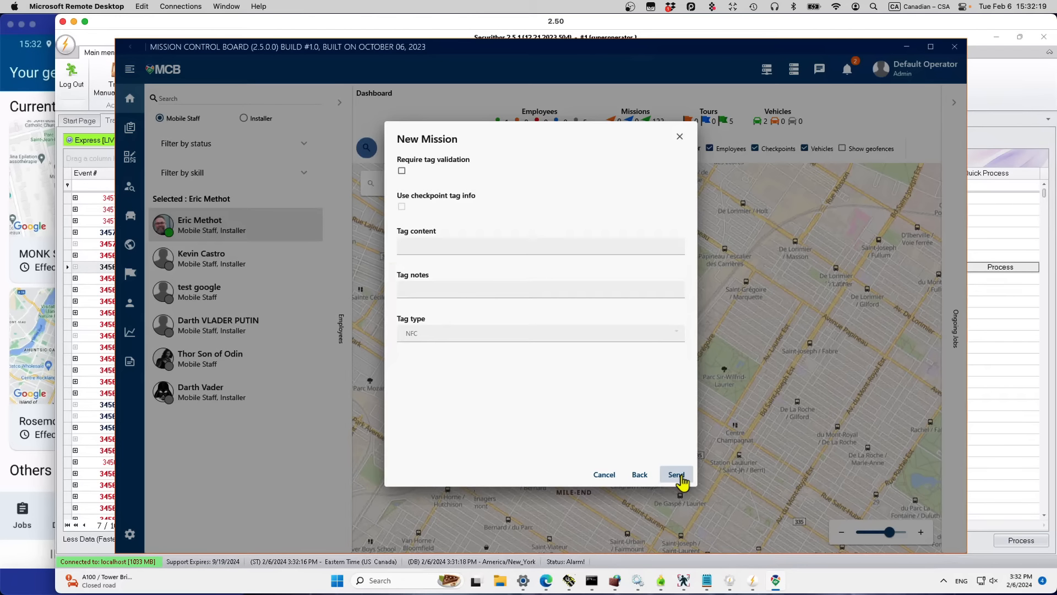
{"action": "left_click", "coordinate": [683, 482]}
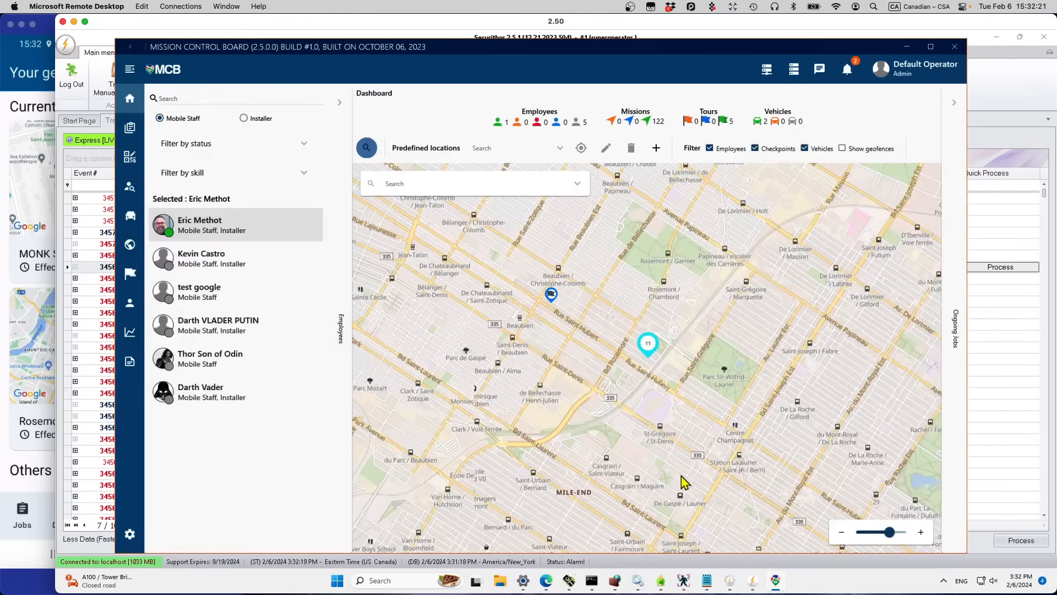
Step: On the phone, accept mission #177 Latte from Jobs and open its floor-plan attachment
{"action": "left_click", "coordinate": [16, 96]}
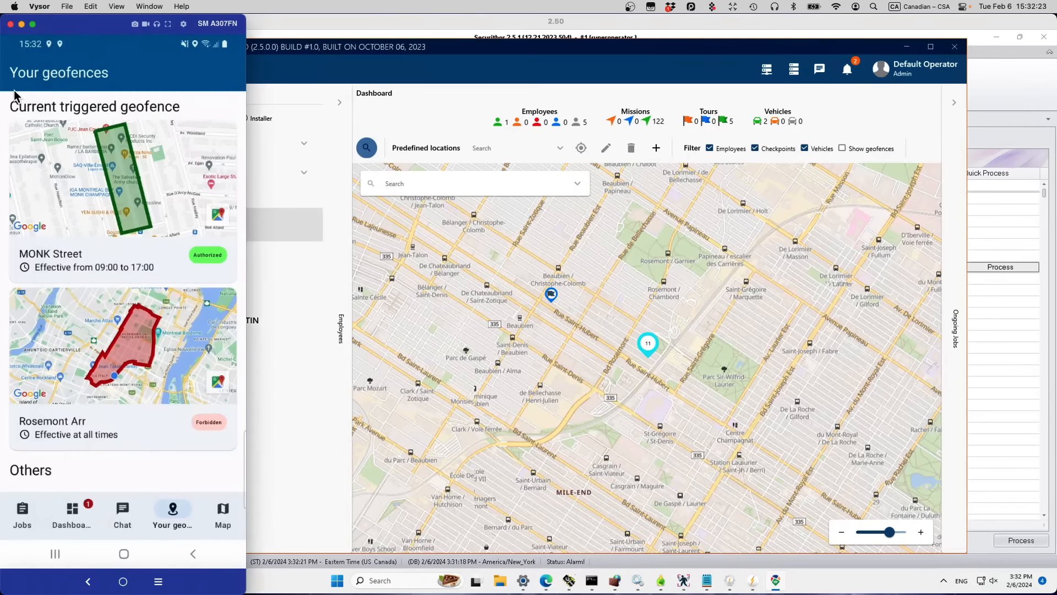
{"action": "left_click", "coordinate": [75, 524]}
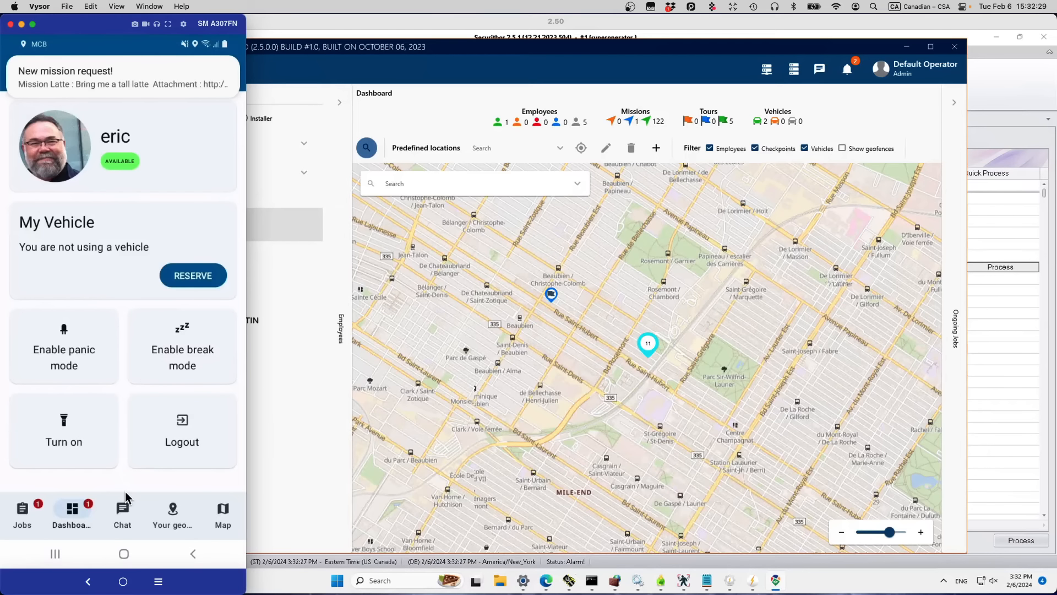
{"action": "left_click", "coordinate": [23, 517]}
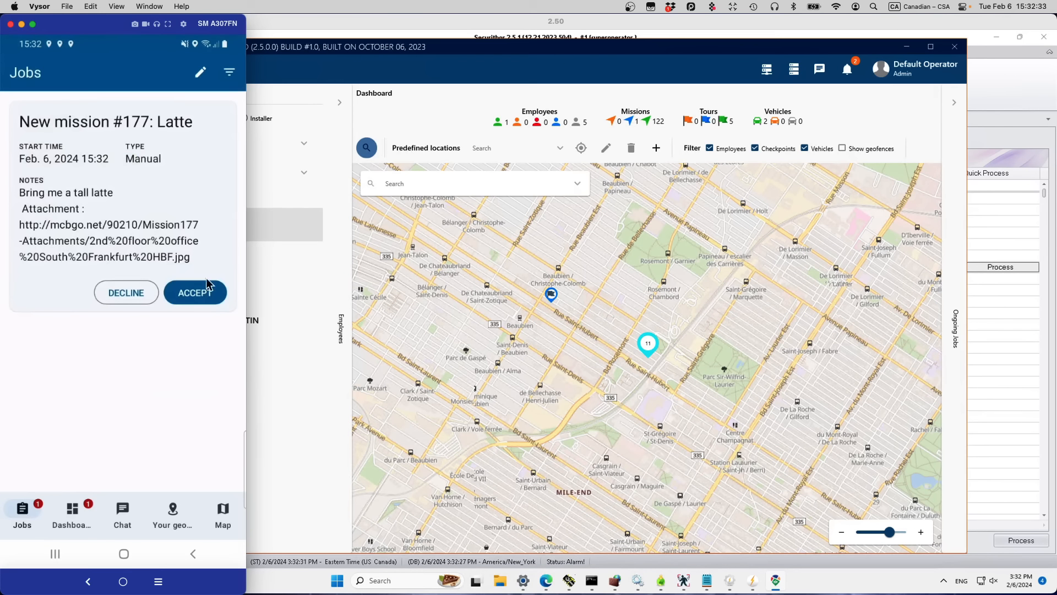
{"action": "left_click", "coordinate": [200, 294]}
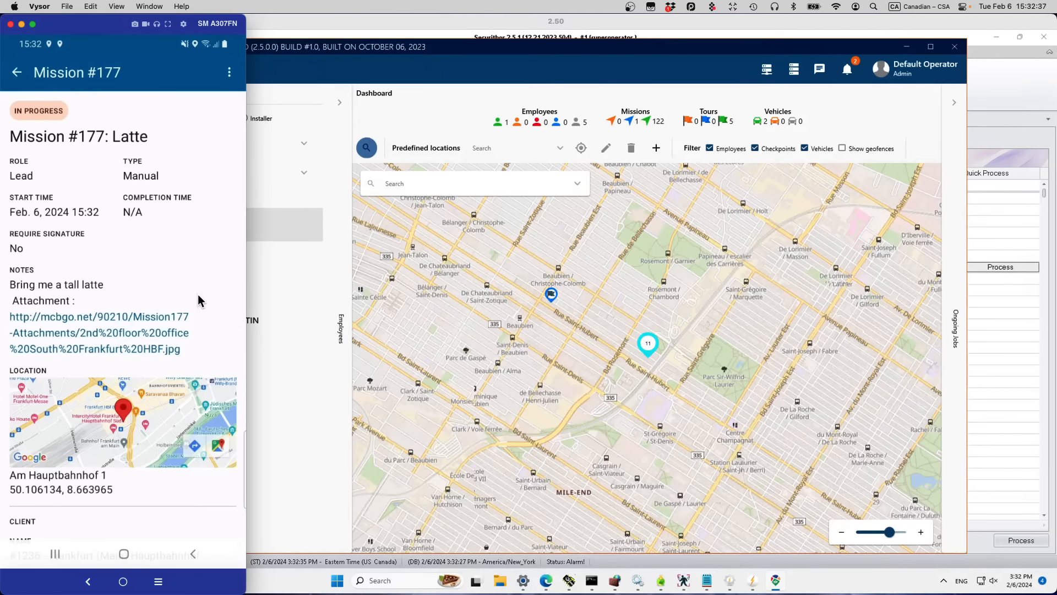
{"action": "left_click", "coordinate": [99, 335]}
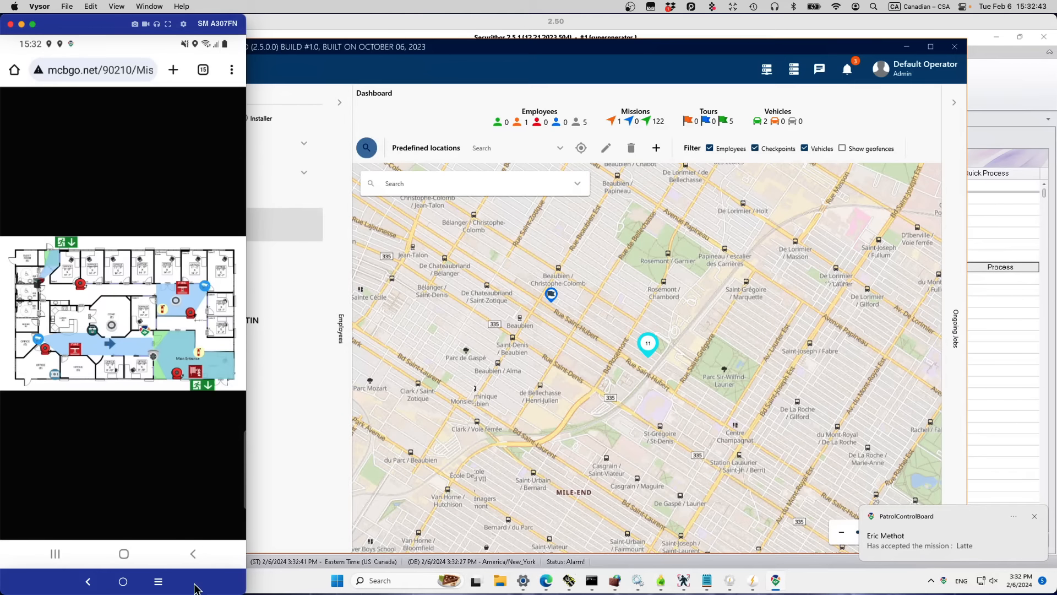
Step: Preview the checkpoint route in Google Maps, return to Mission #177 details, then switch to the remote desktop
{"action": "left_click", "coordinate": [192, 555]}
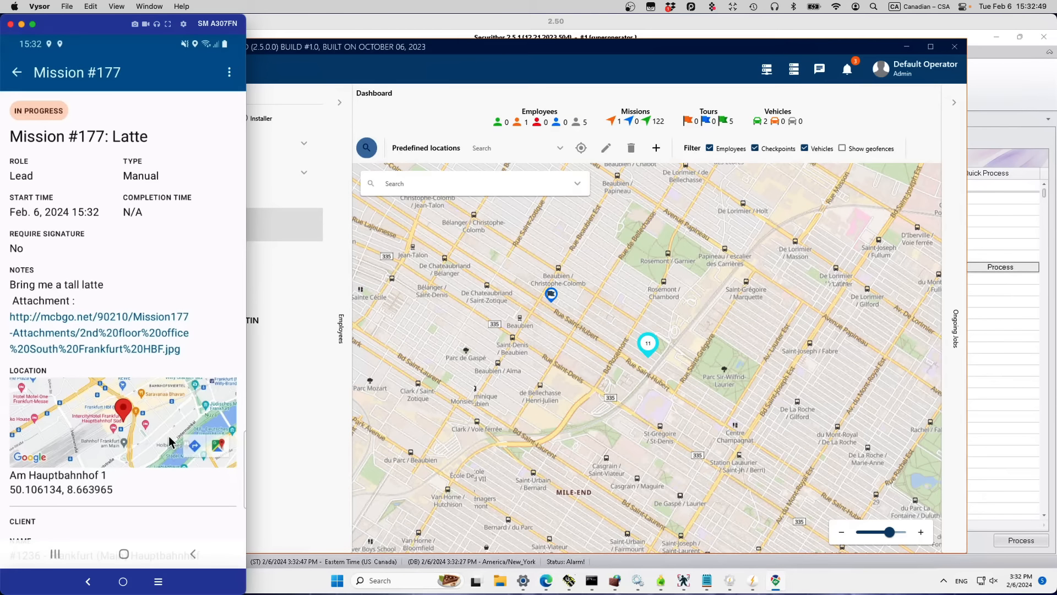
{"action": "left_click_drag", "start_coordinate": [171, 453], "coordinate": [163, 287]}
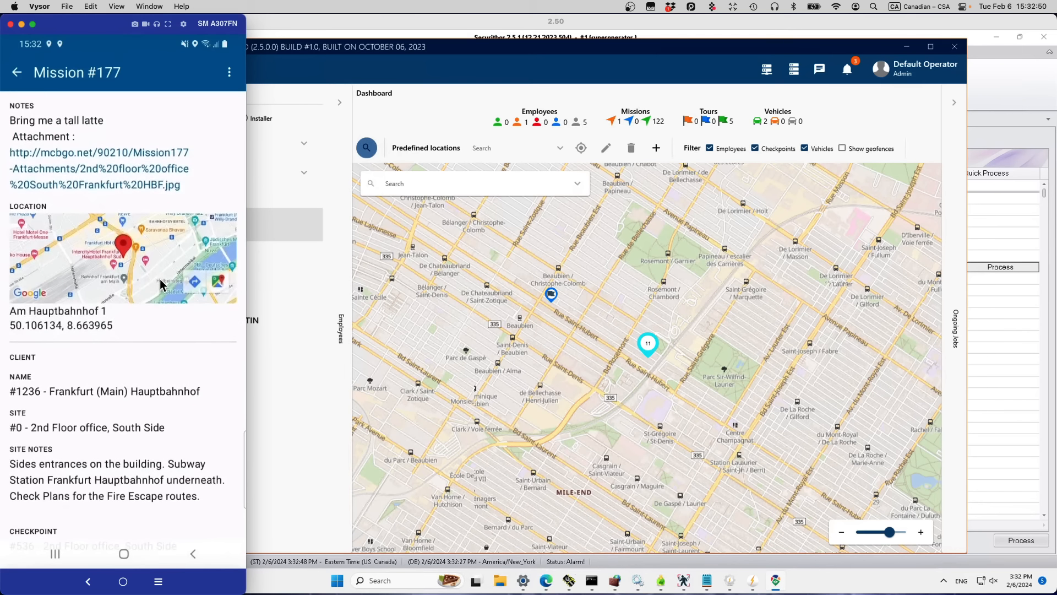
{"action": "left_click", "coordinate": [194, 283]}
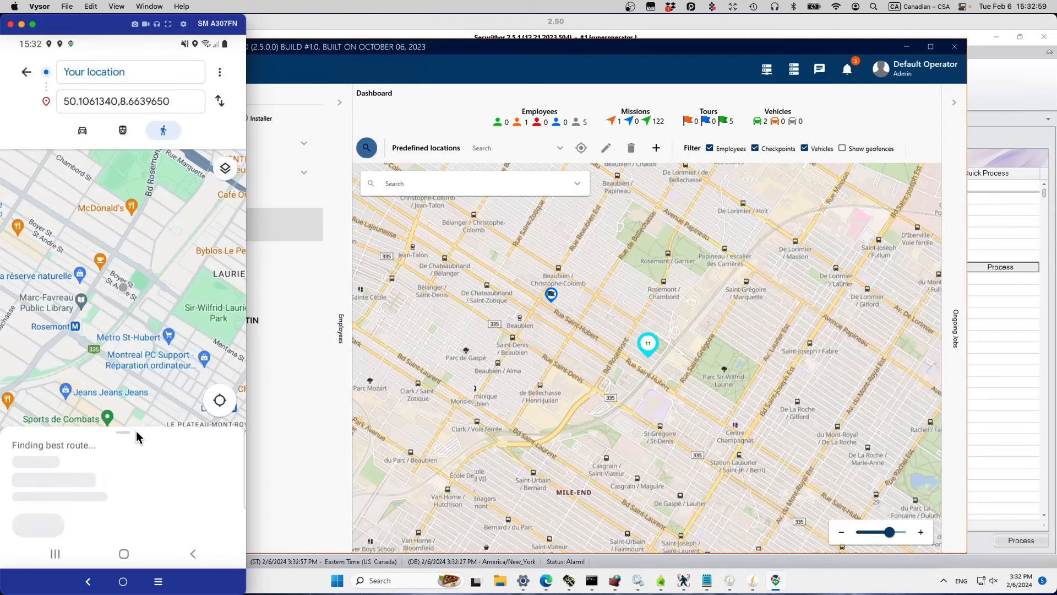
{"action": "left_click", "coordinate": [192, 554]}
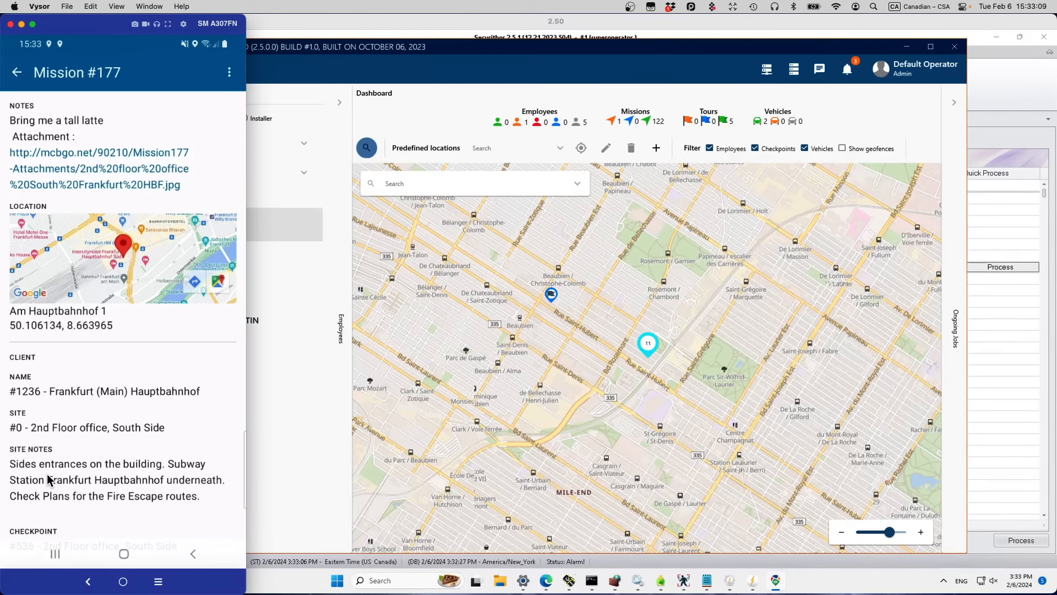
{"action": "scroll", "coordinate": [49, 481], "scroll_direction": "down", "scroll_amount": 1}
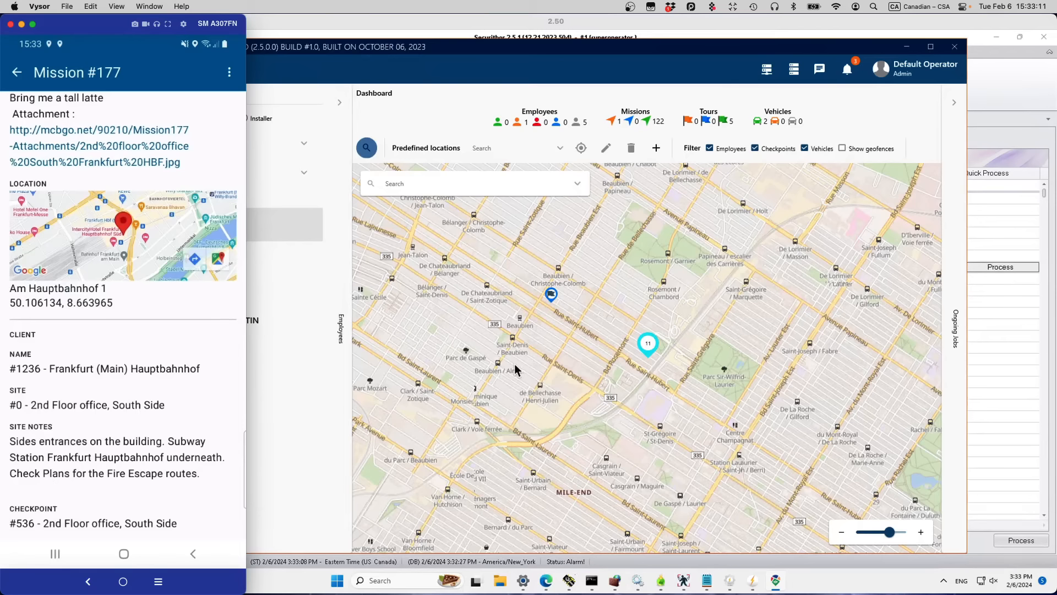
{"action": "left_click", "coordinate": [622, 372]}
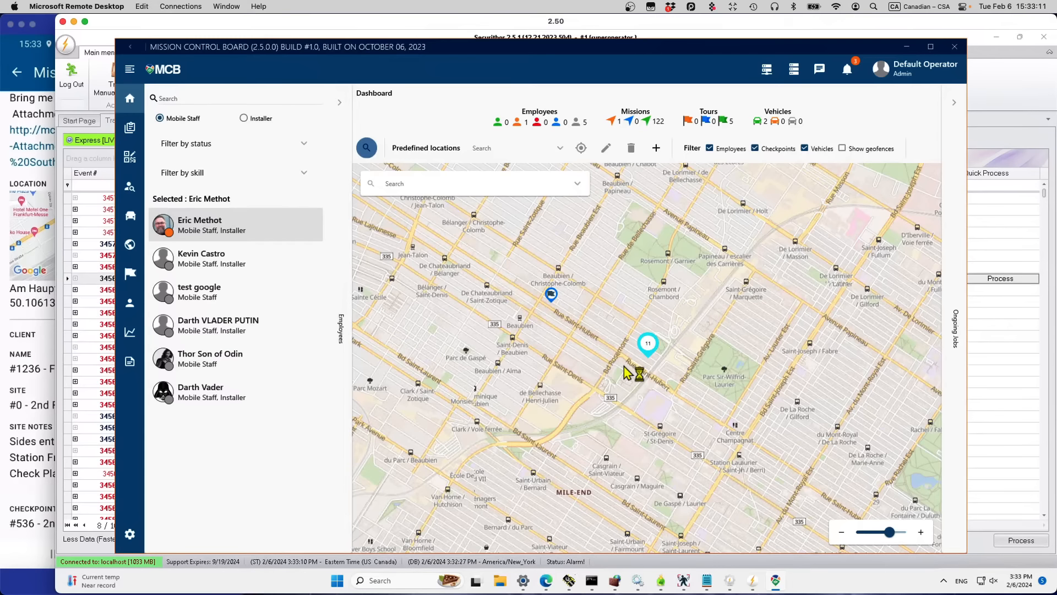
Step: In Securithor, show the Frankfurt (Main) Hauptbahnhof account information and select its partition notes
{"action": "left_click", "coordinate": [753, 582]}
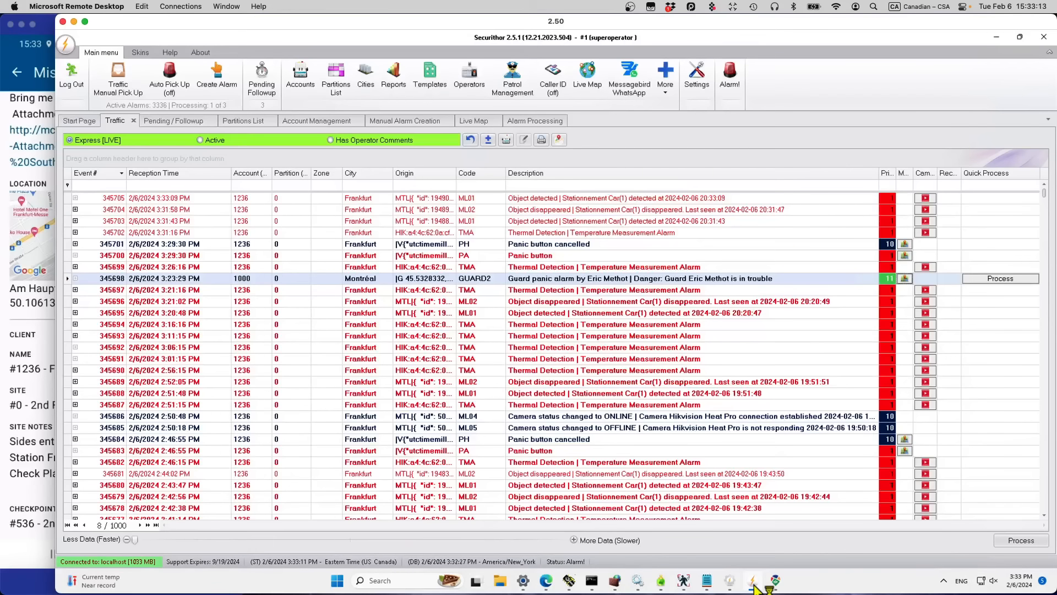
{"action": "left_click", "coordinate": [312, 122]}
{"action": "left_click", "coordinate": [103, 451]}
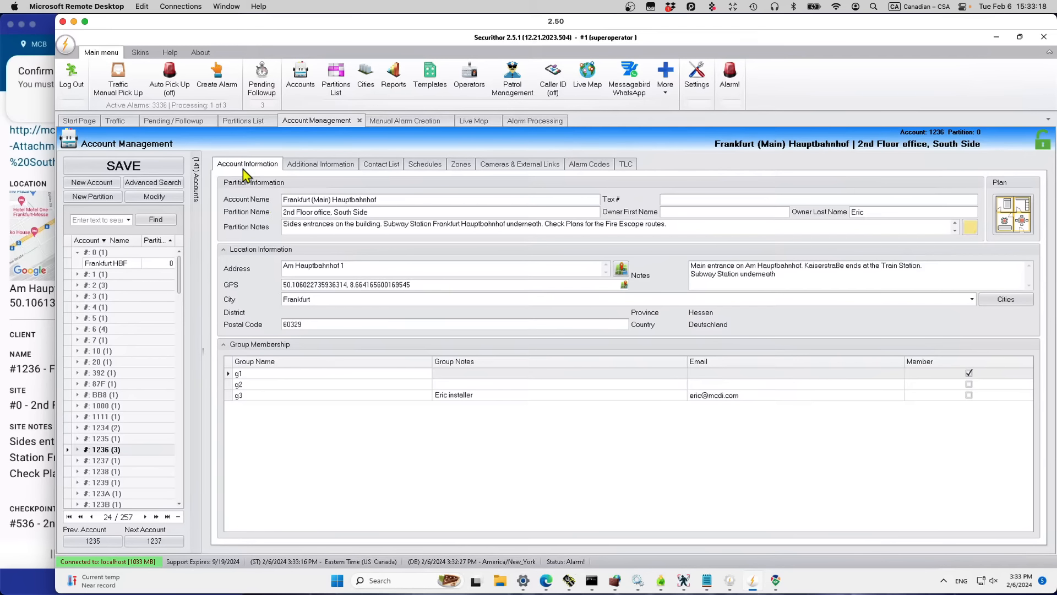
{"action": "left_click", "coordinate": [247, 164]}
{"action": "left_click_drag", "start_coordinate": [432, 224], "coordinate": [284, 209]}
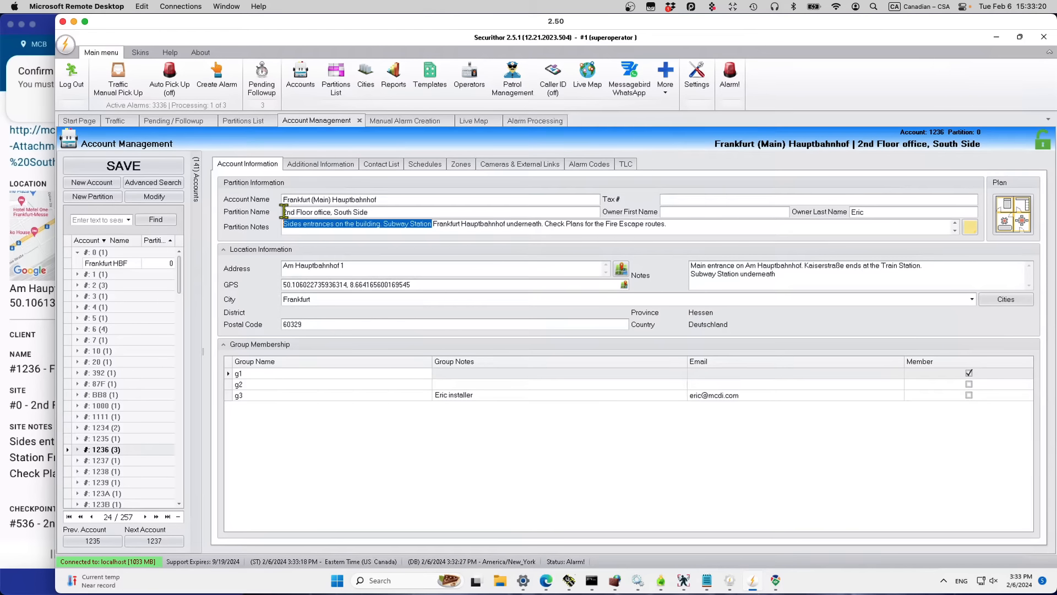
Step: Compare the account notes with the phone's mission notes, then return to Mission Control Board
{"action": "left_click", "coordinate": [35, 404]}
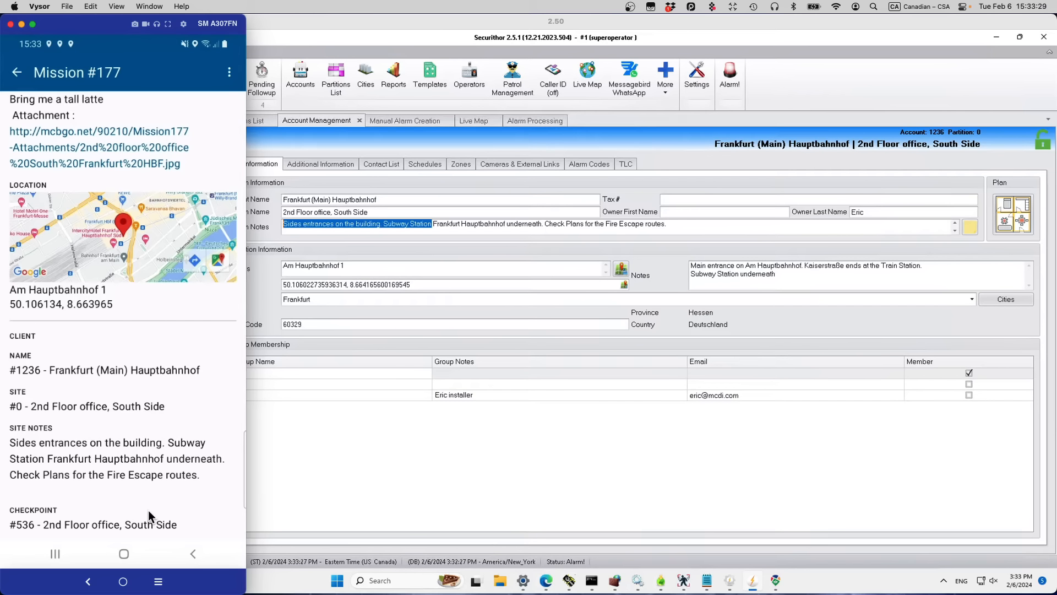
{"action": "left_click", "coordinate": [229, 73]}
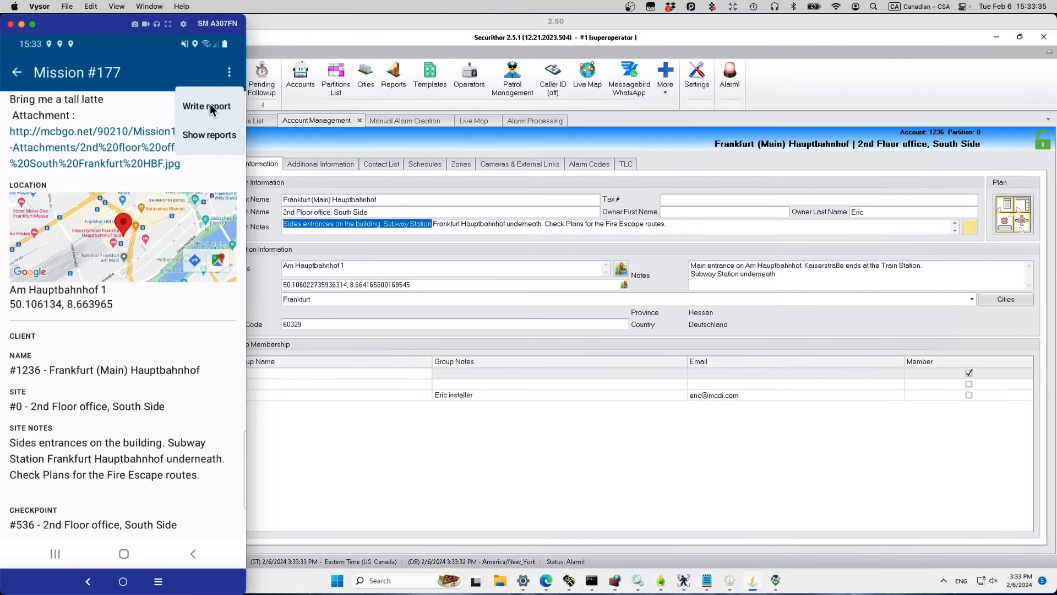
{"action": "left_click", "coordinate": [373, 400]}
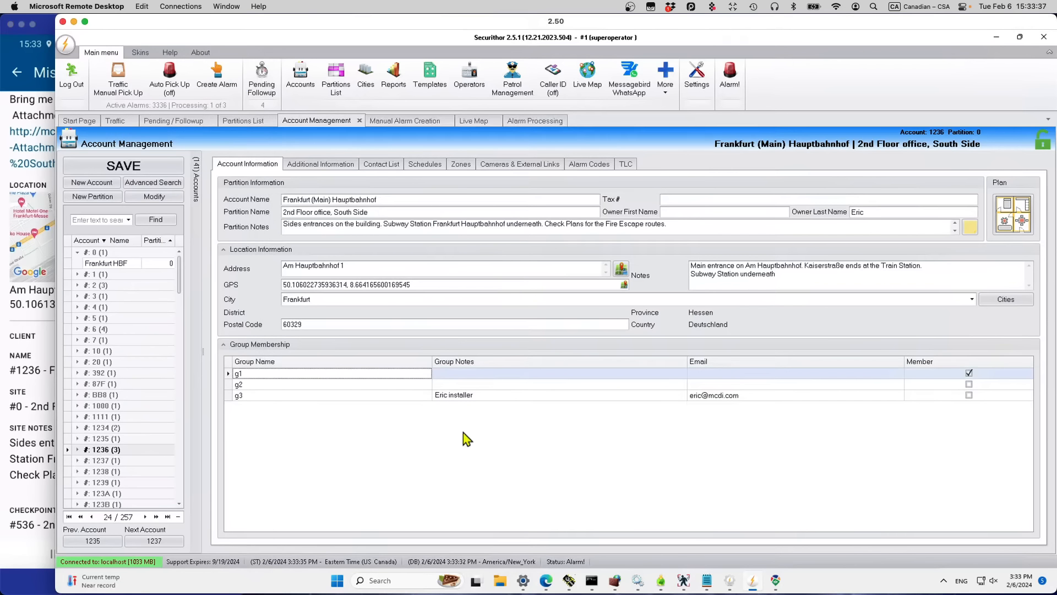
{"action": "left_click", "coordinate": [776, 583]}
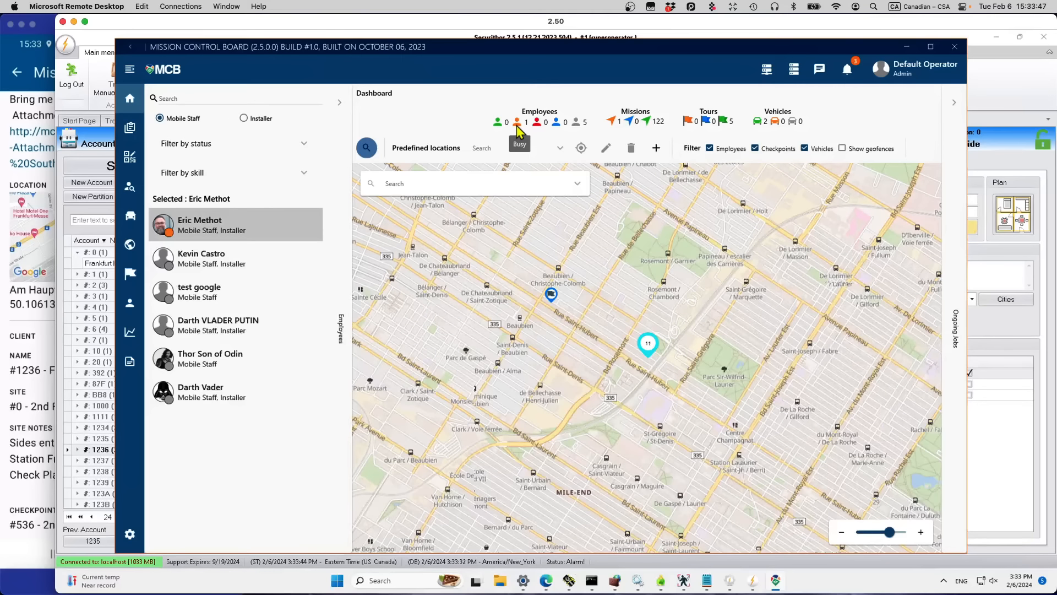
Step: Open Ongoing Jobs, expand Mission 177: Latte's details, then return to the phone
{"action": "left_click", "coordinate": [954, 103]}
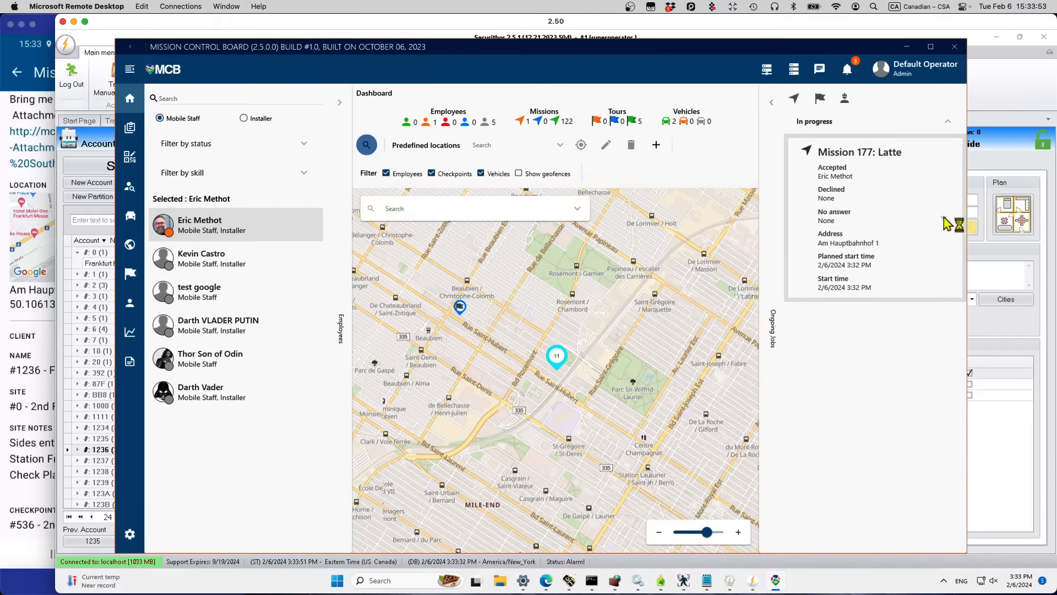
{"action": "left_click", "coordinate": [943, 218]}
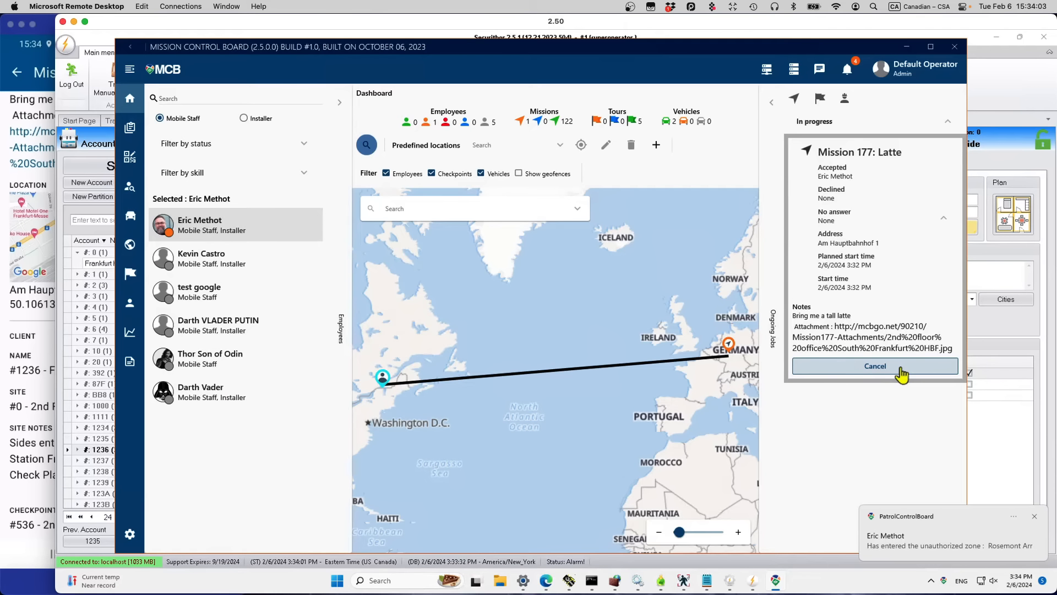
{"action": "left_click", "coordinate": [45, 359]}
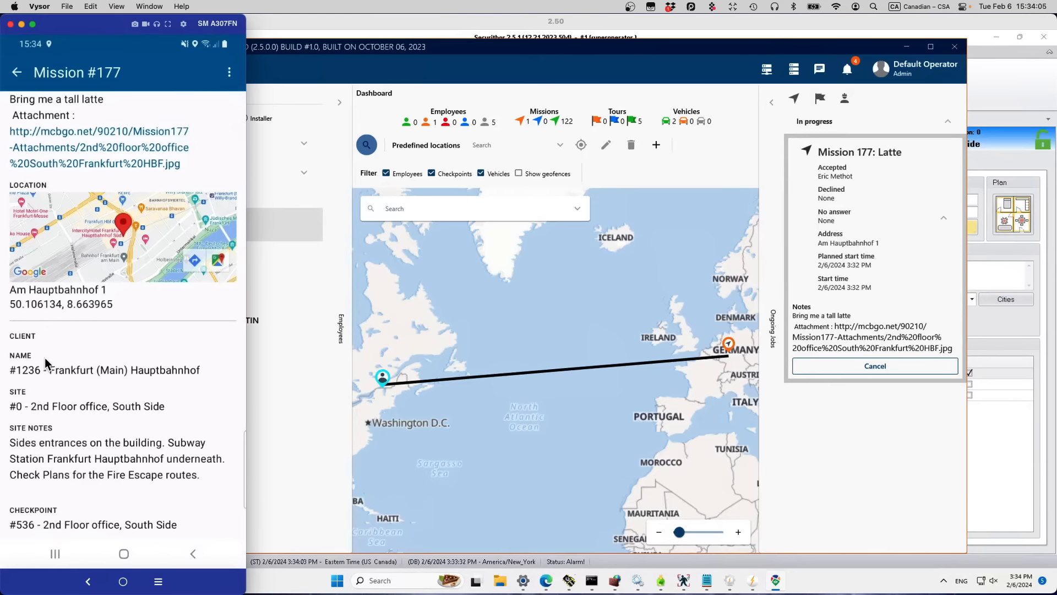
Step: Write a report with note 'See incident pictures with incident report' and text 'All ok, check the pictures'
{"action": "left_click", "coordinate": [228, 72]}
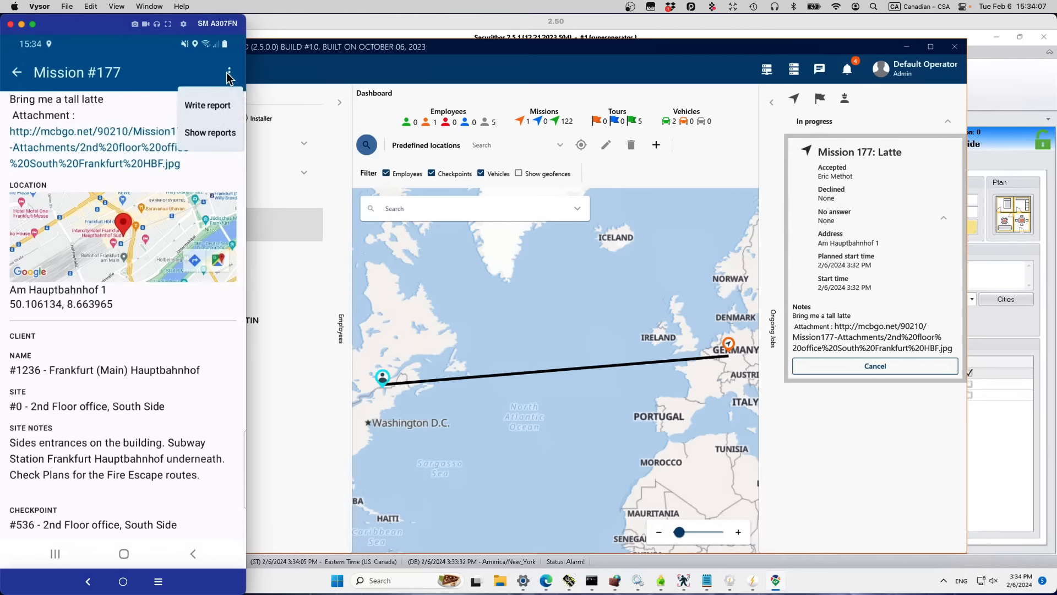
{"action": "left_click", "coordinate": [200, 104]}
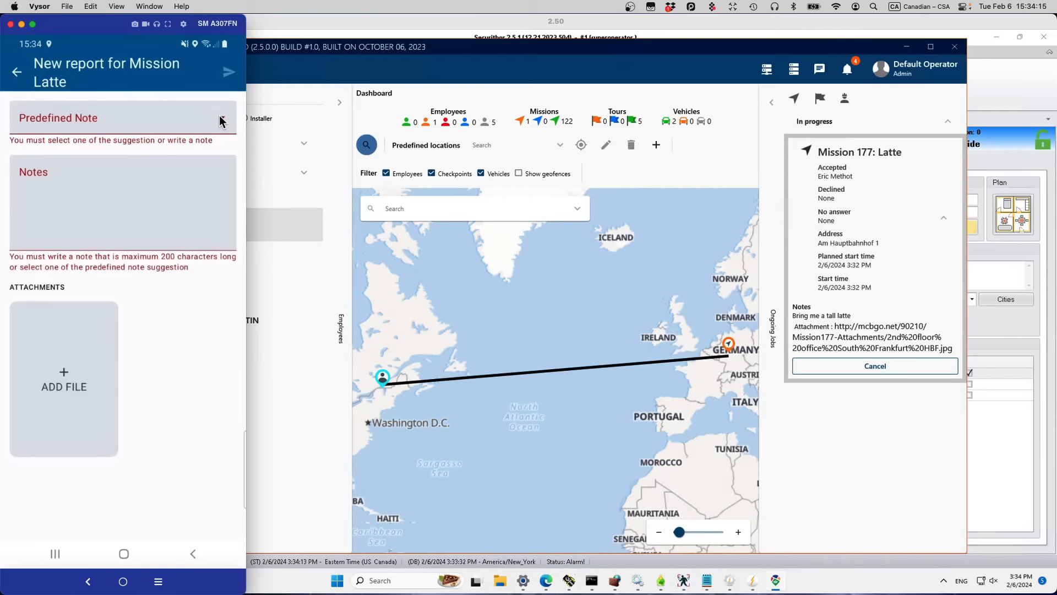
{"action": "left_click", "coordinate": [220, 119]}
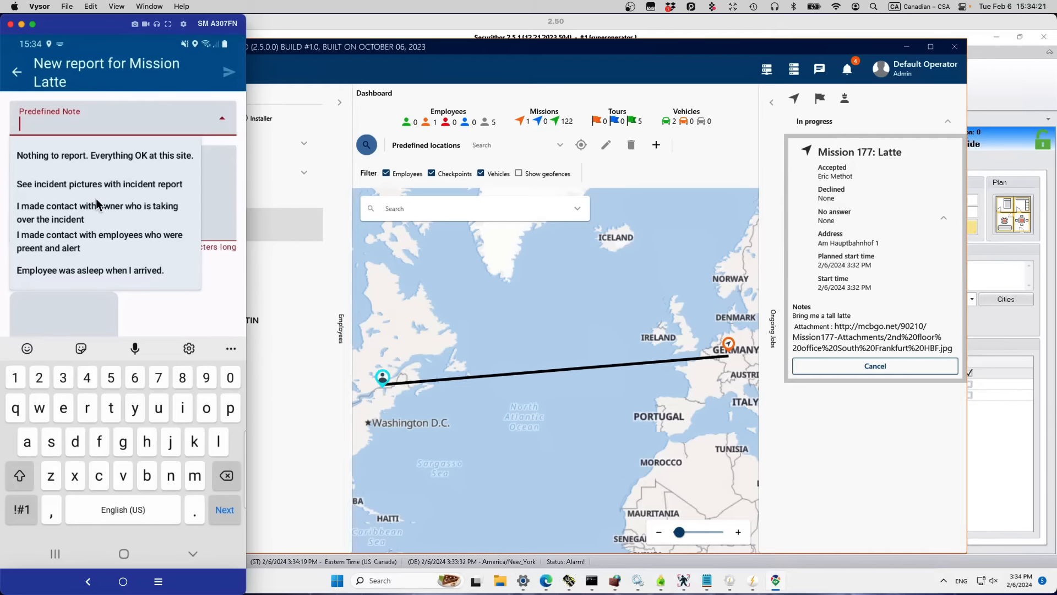
{"action": "left_click", "coordinate": [88, 182]}
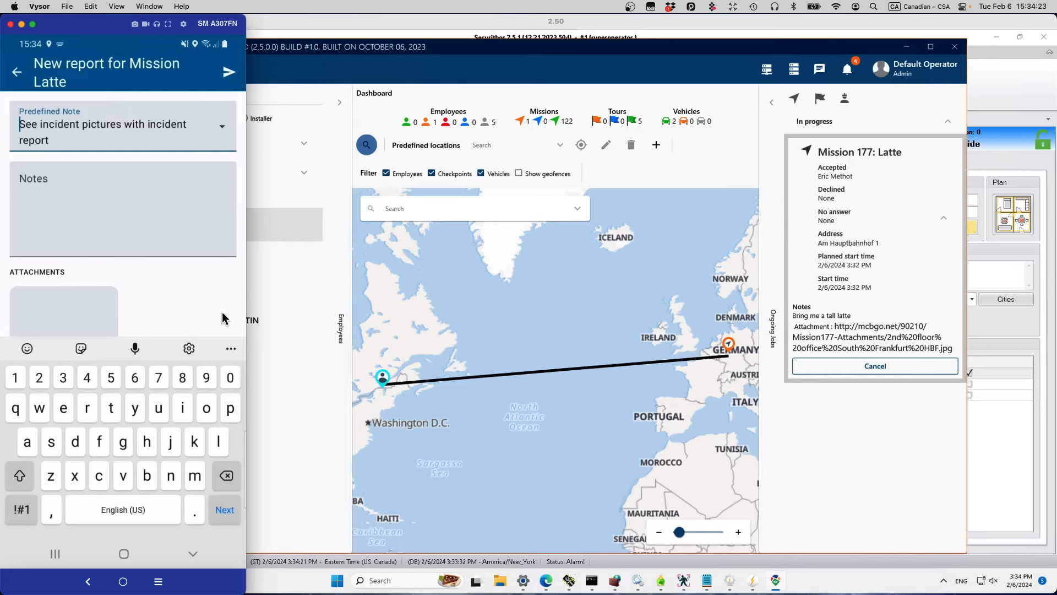
{"action": "left_click", "coordinate": [111, 233]}
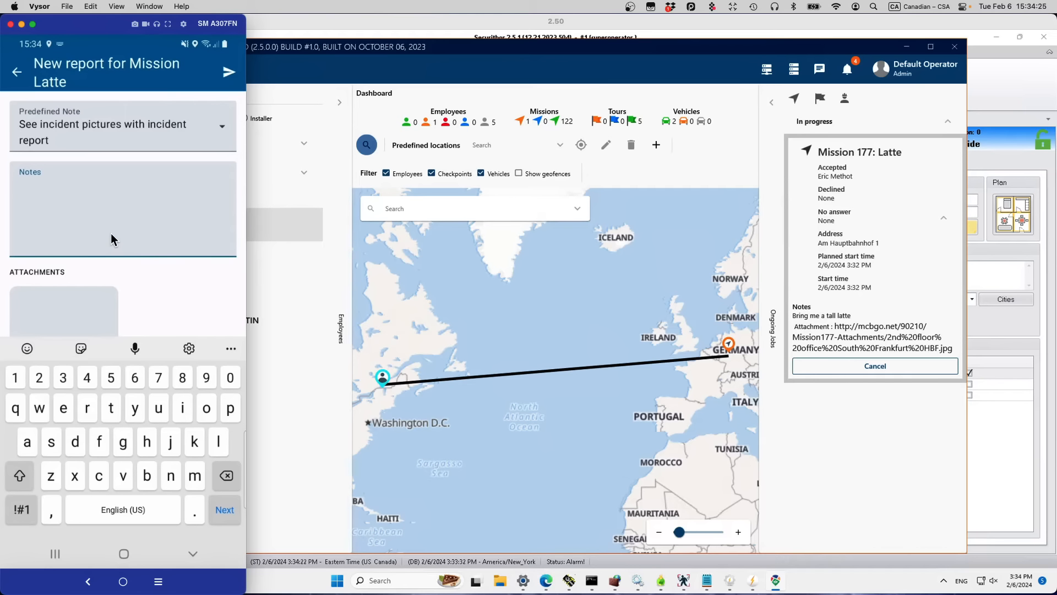
{"action": "type", "text": "All ok, check the pictures"}
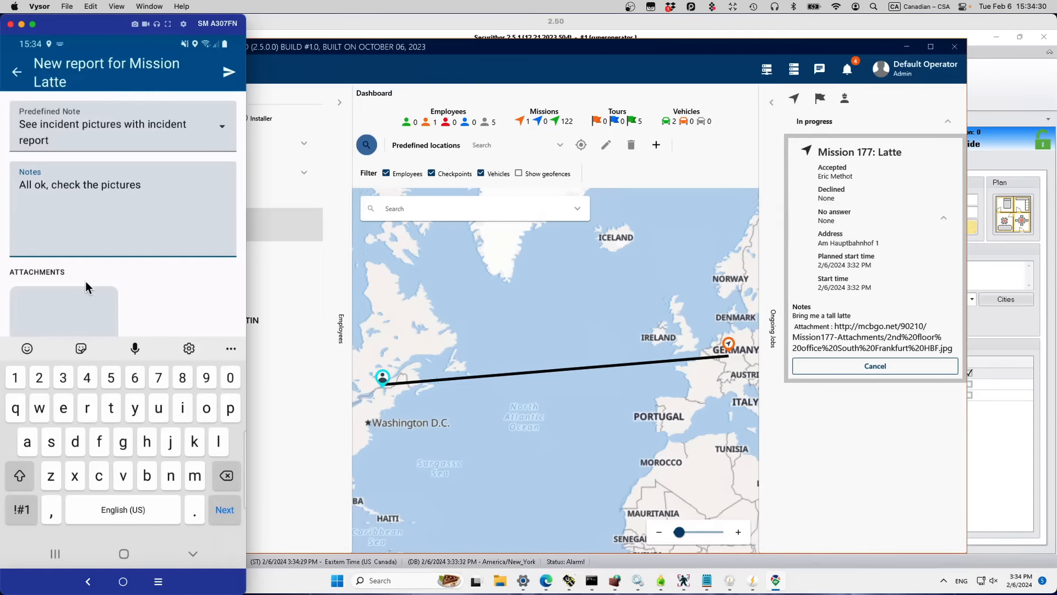
{"action": "left_click", "coordinate": [71, 317]}
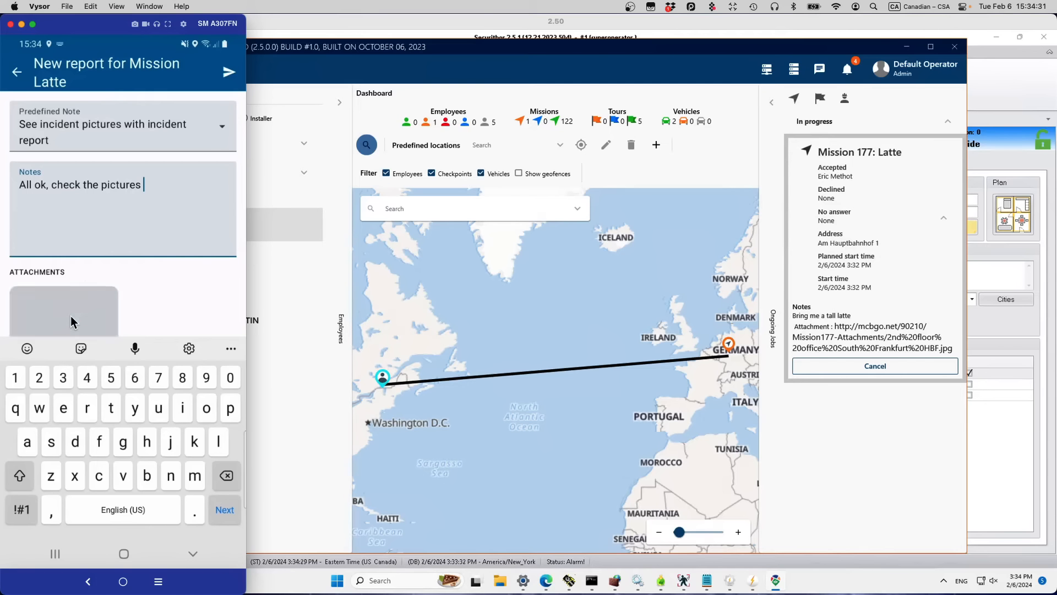
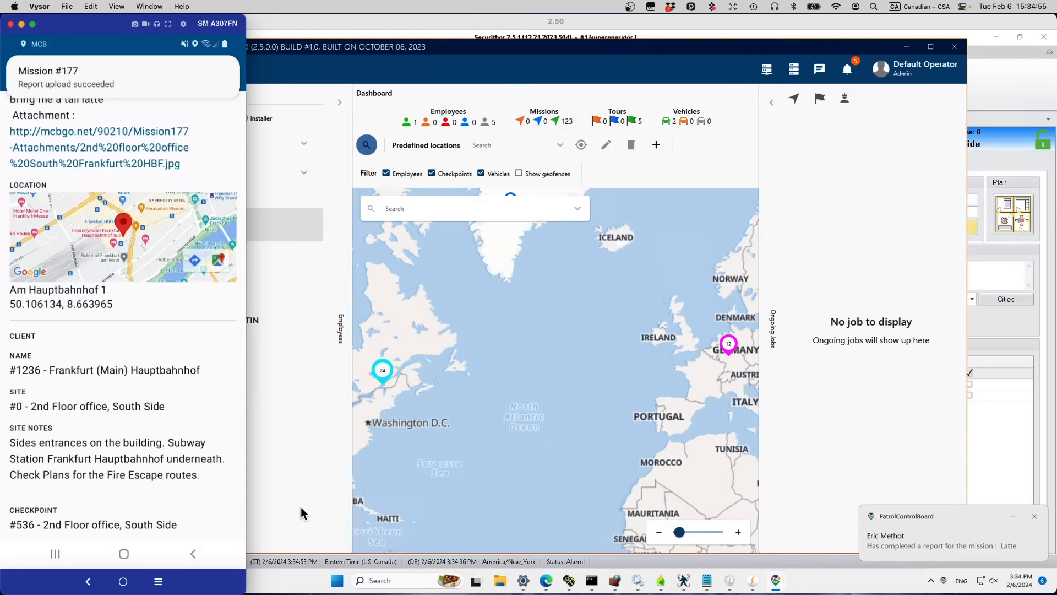
Step: Open the details of completed job 177, Latte, from the Jobs list
{"action": "left_click", "coordinate": [785, 442]}
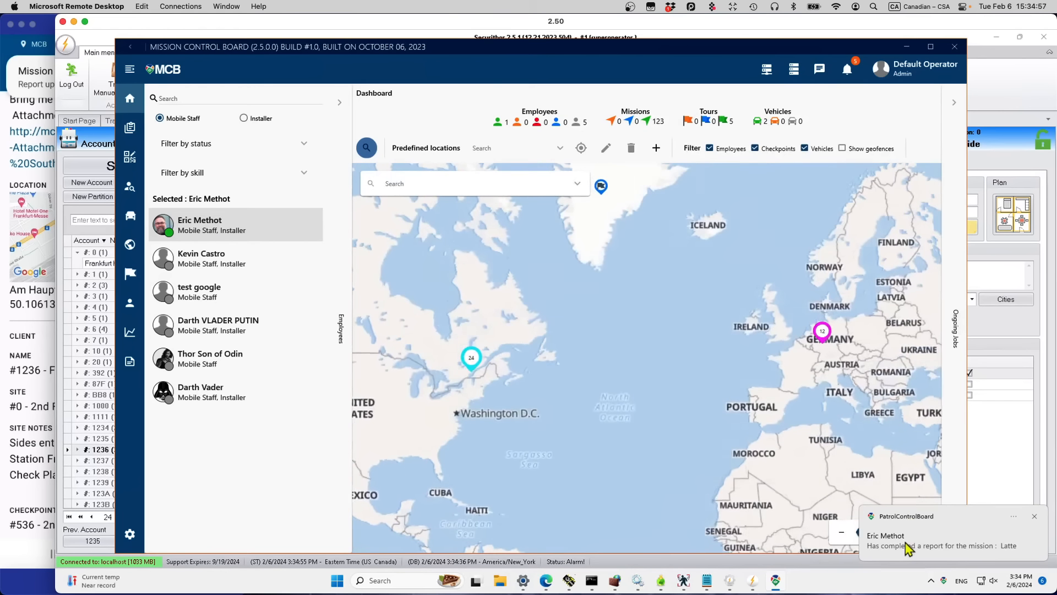
{"action": "left_click", "coordinate": [129, 130]}
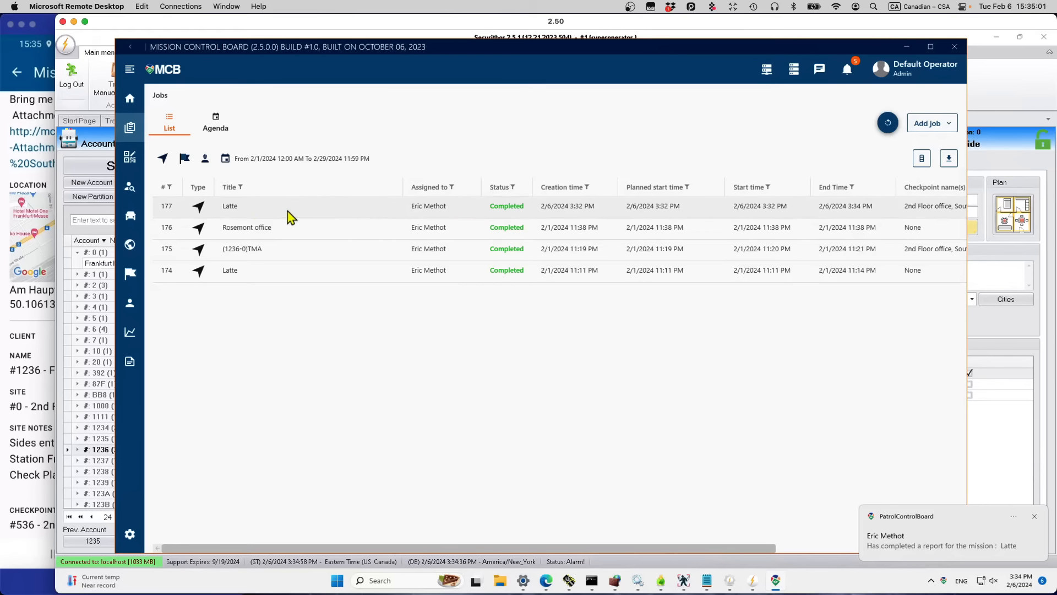
{"action": "left_click", "coordinate": [288, 215]}
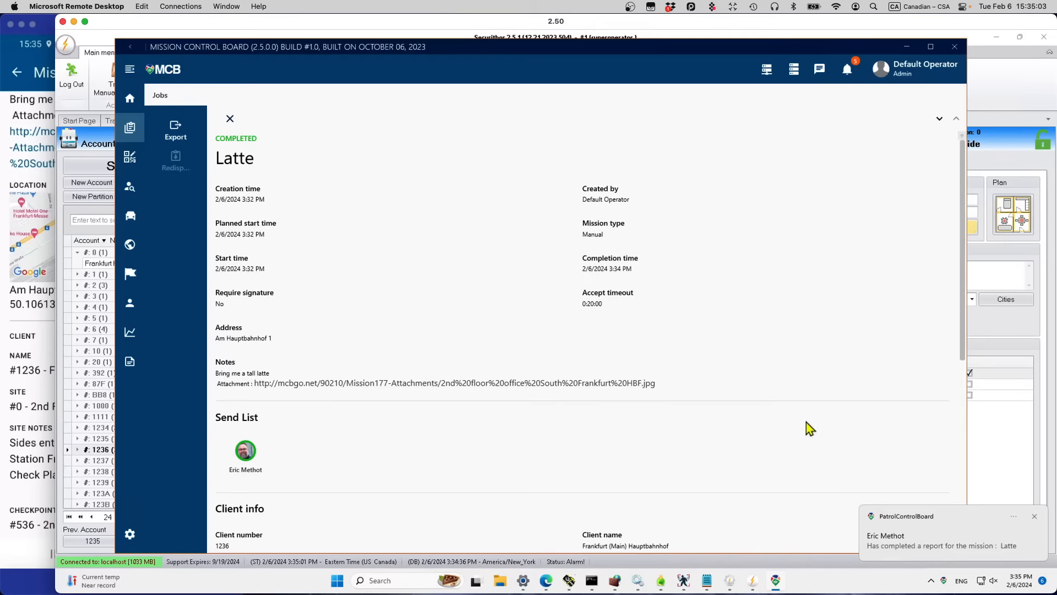
Step: Check where the job's report was filed on the map, then open the report from the list
{"action": "scroll", "coordinate": [809, 428], "scroll_direction": "down", "scroll_amount": 5}
{"action": "scroll", "coordinate": [810, 429], "scroll_direction": "down", "scroll_amount": 1}
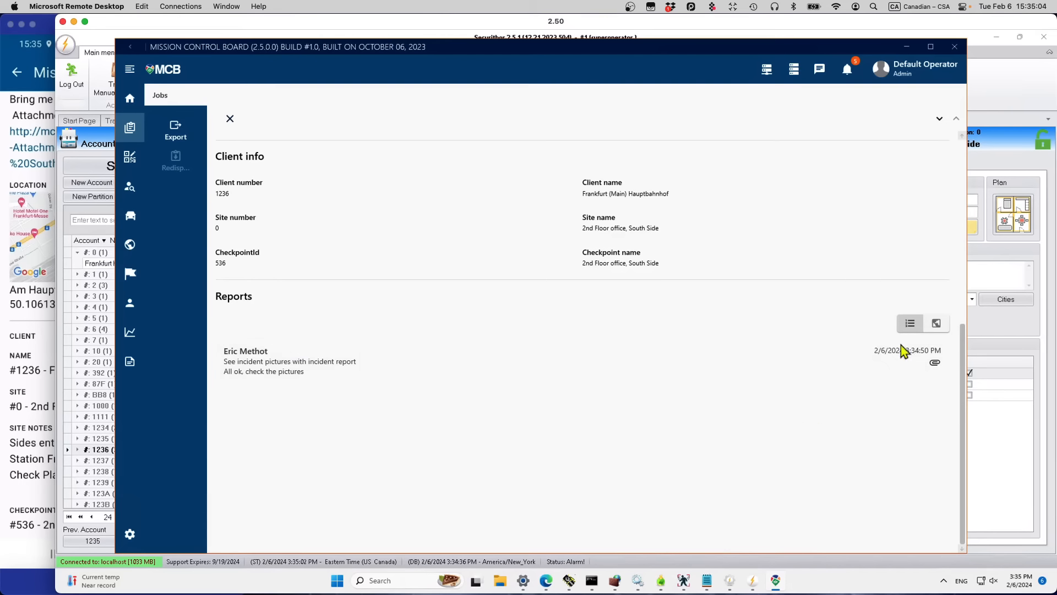
{"action": "left_click", "coordinate": [936, 324]}
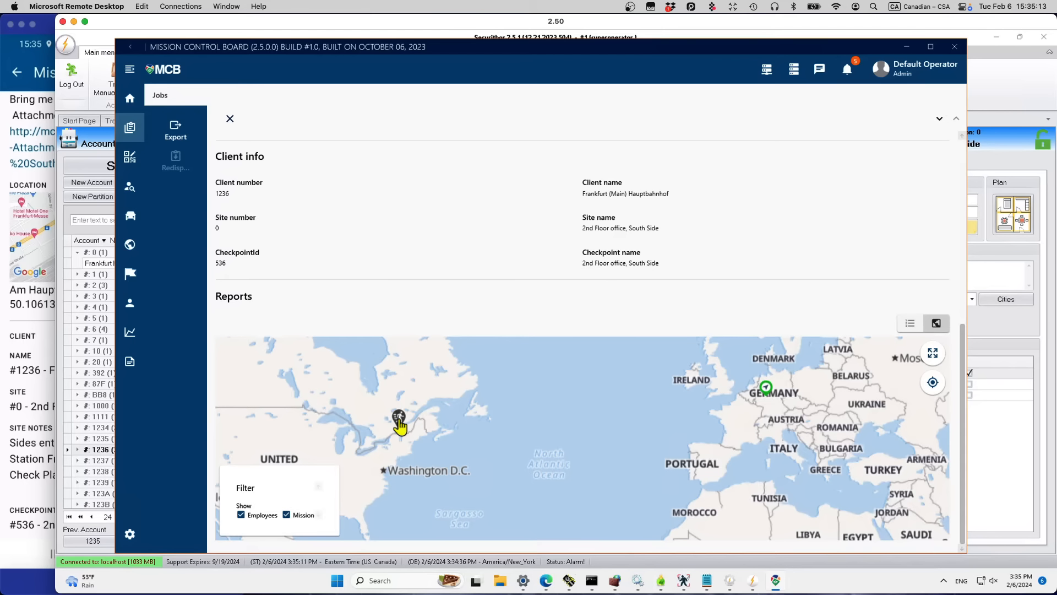
{"action": "left_click", "coordinate": [910, 324]}
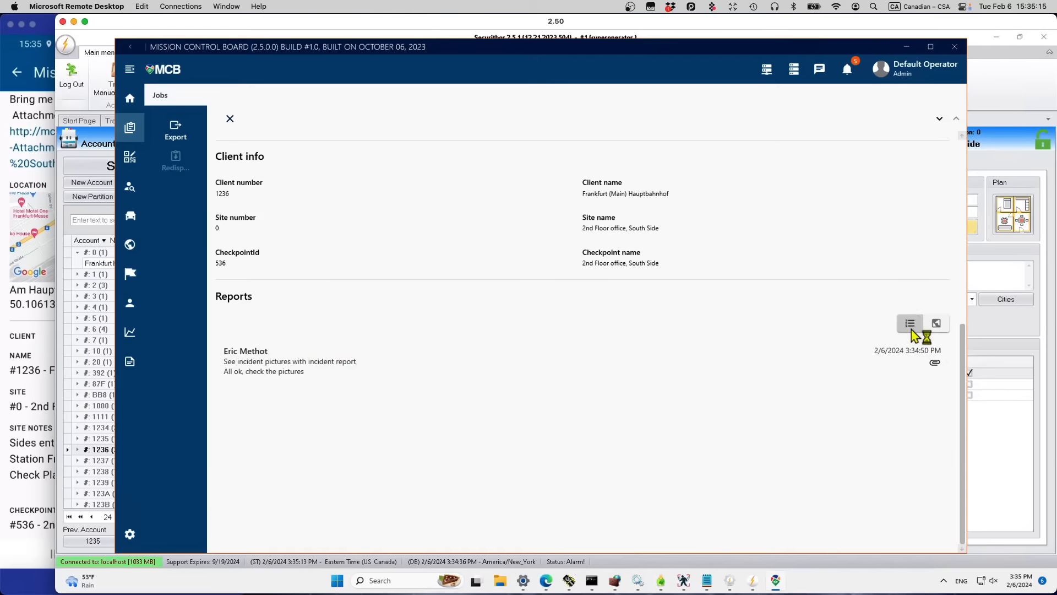
{"action": "left_click", "coordinate": [576, 364]}
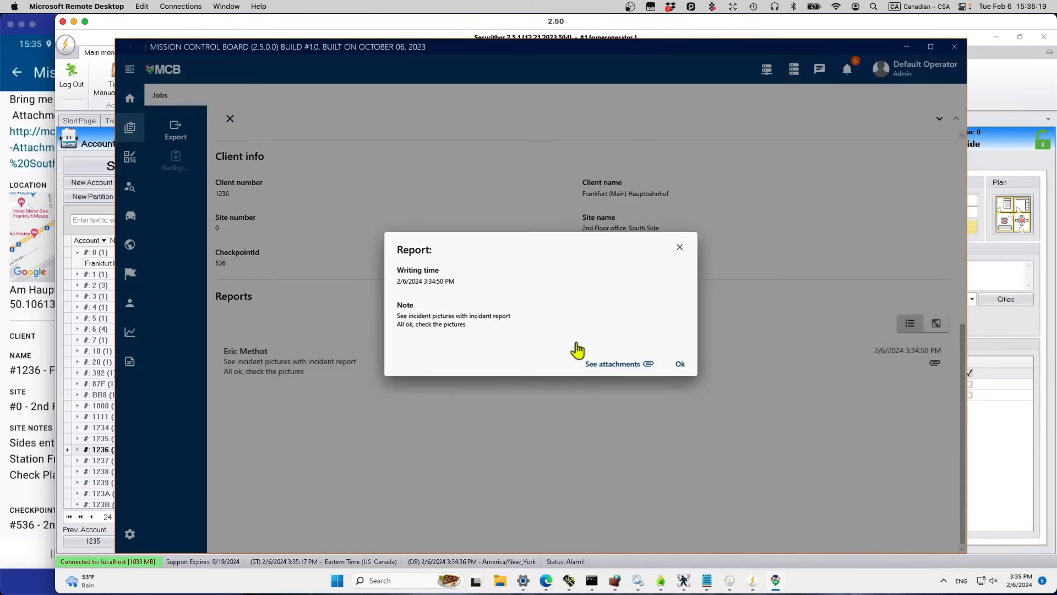
{"action": "left_click", "coordinate": [613, 363]}
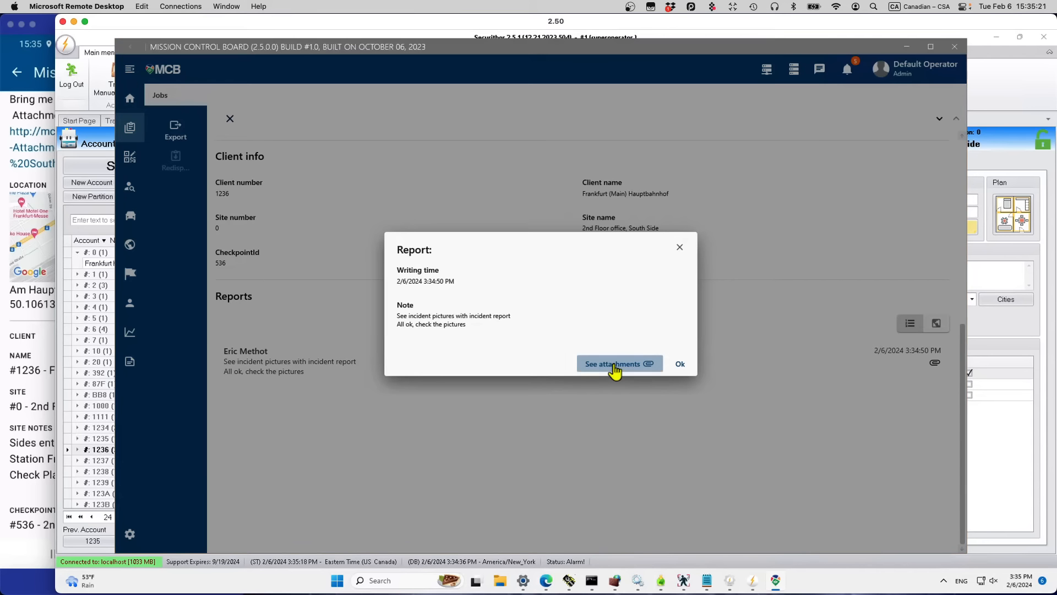
{"action": "left_click", "coordinate": [540, 163]}
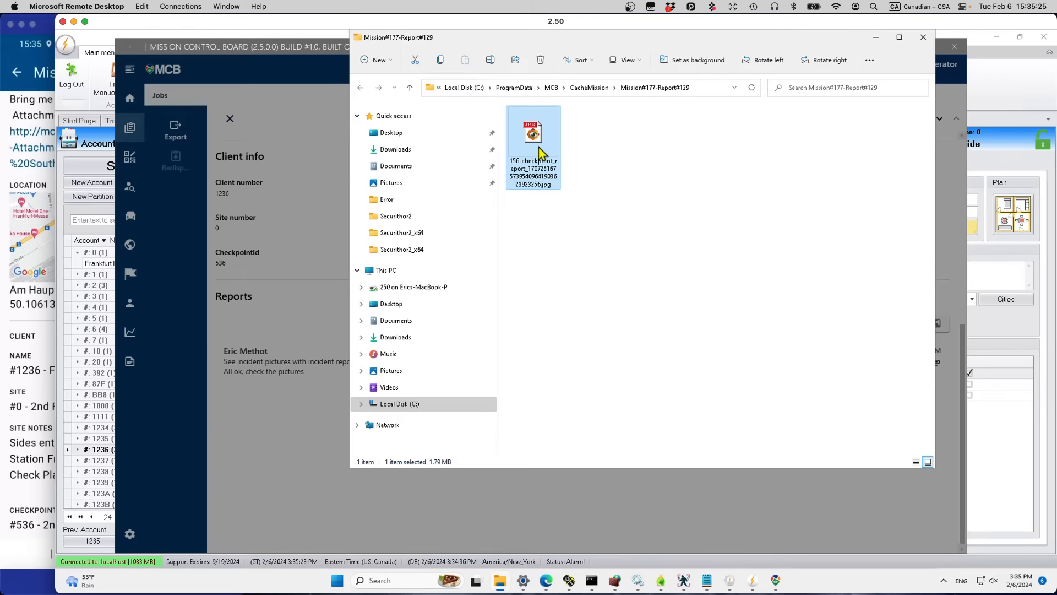
{"action": "double_click", "coordinate": [539, 149]}
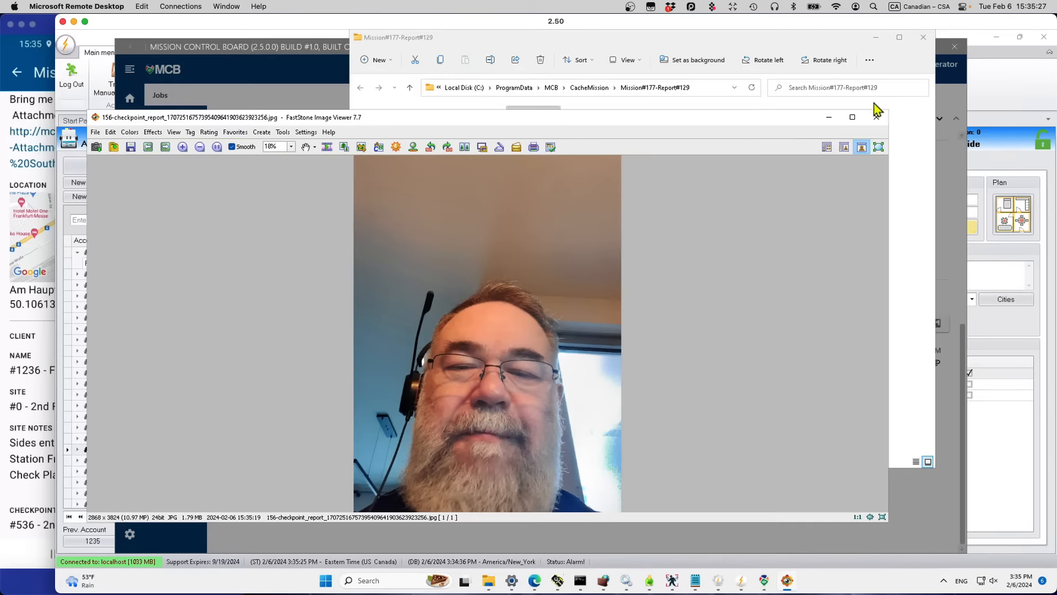
{"action": "left_click", "coordinate": [877, 117]}
{"action": "left_click", "coordinate": [923, 37]}
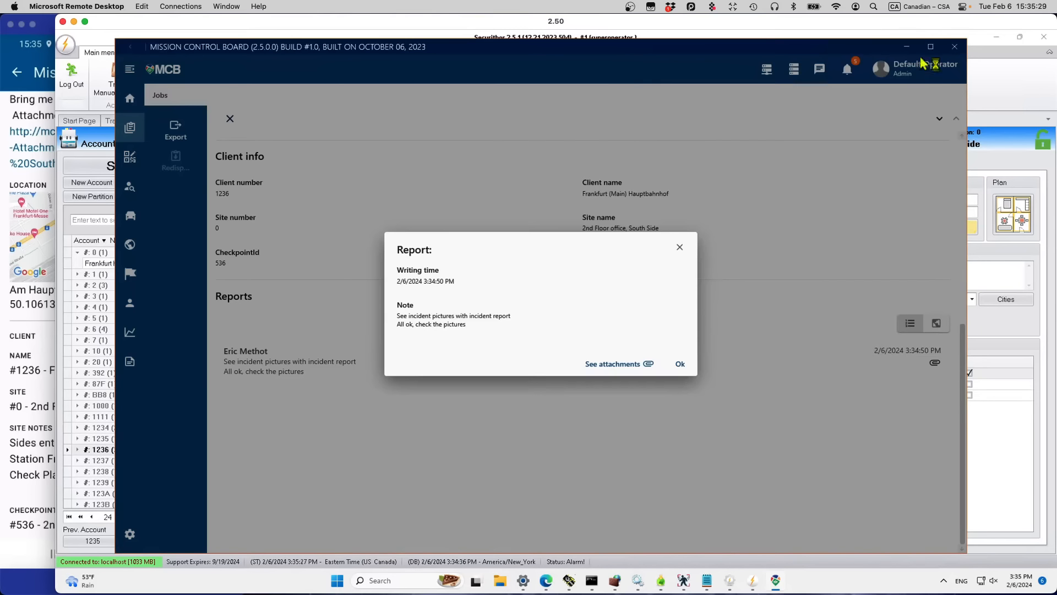
{"action": "left_click", "coordinate": [679, 365]}
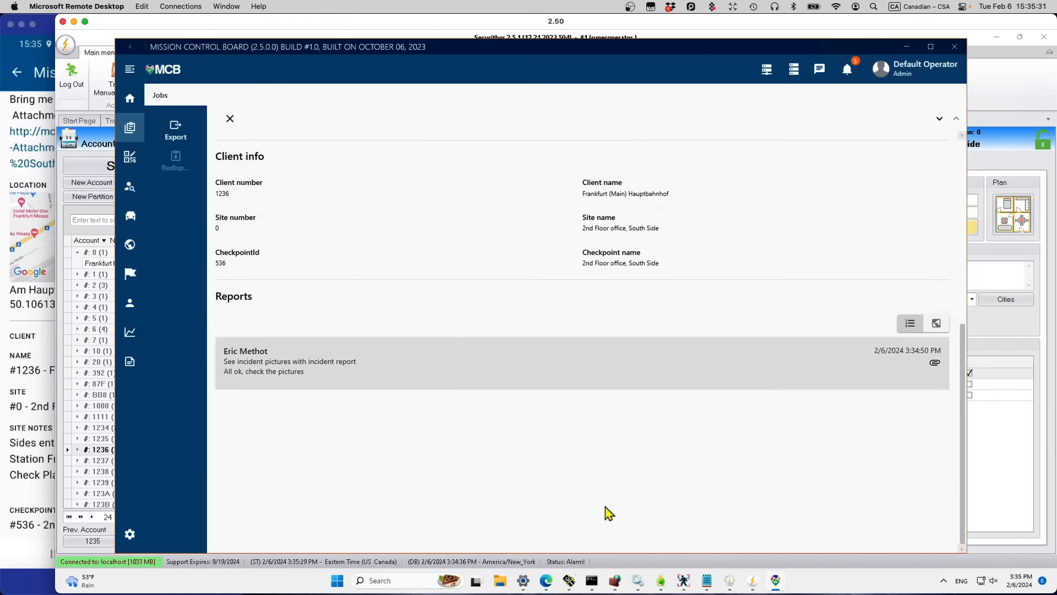
Step: Export job 177 to Downloads as mission-177-20240206153533.pdf
{"action": "left_click", "coordinate": [174, 132]}
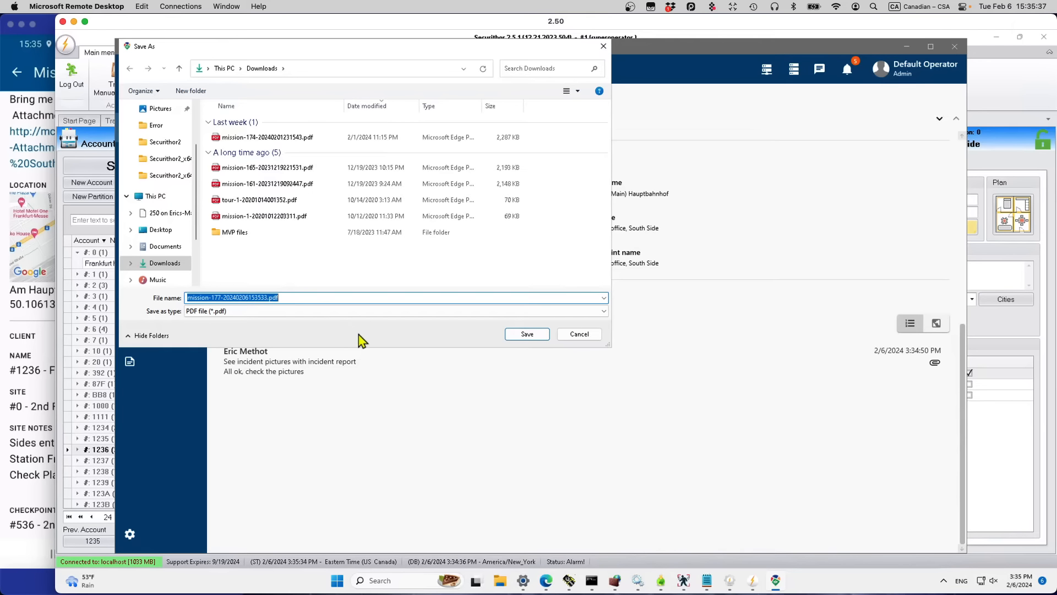
{"action": "left_click", "coordinate": [538, 334]}
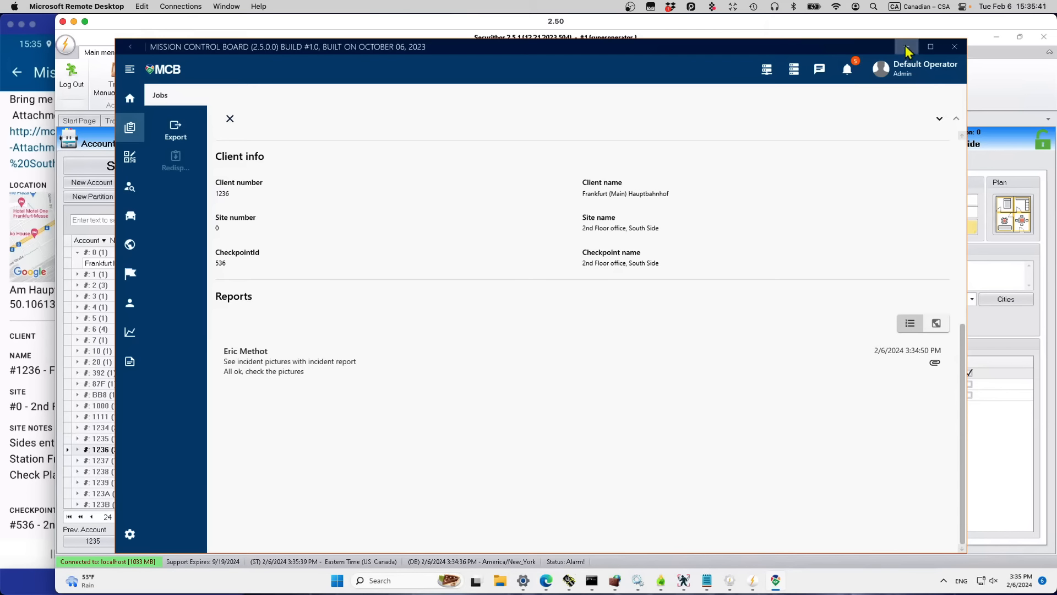
{"action": "left_click", "coordinate": [496, 585]}
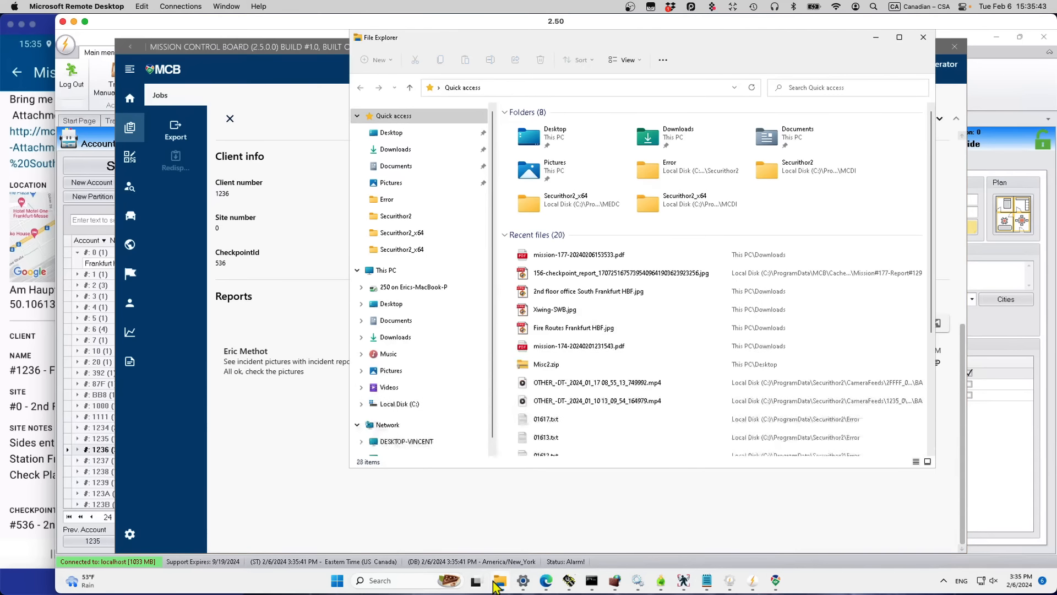
Step: Open mission-177-20240206153533.pdf in Edge and read through its three pages
{"action": "left_click", "coordinate": [522, 263]}
{"action": "double_click", "coordinate": [521, 259]}
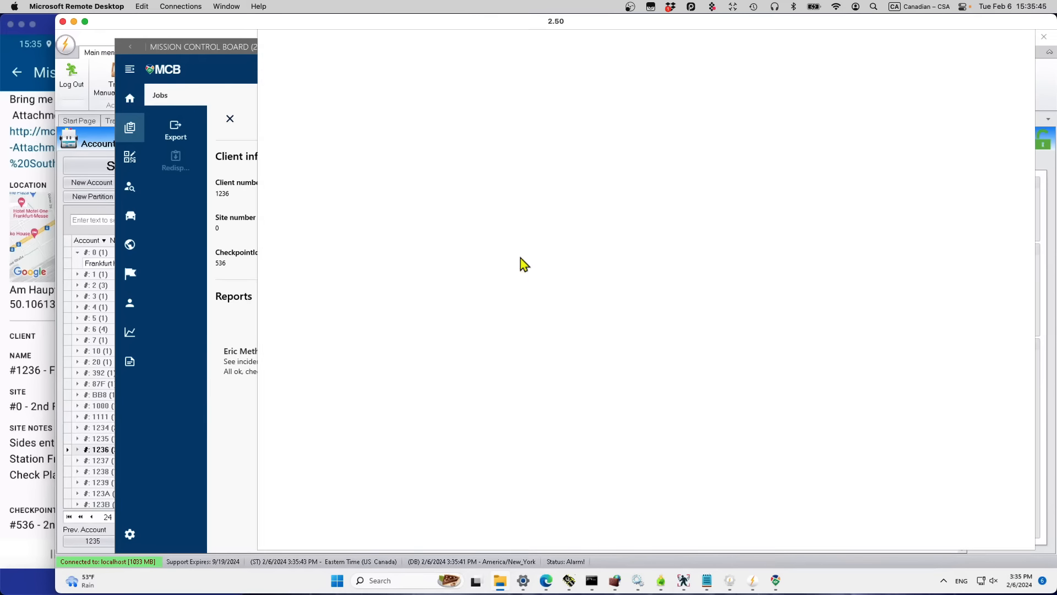
{"action": "scroll", "coordinate": [559, 410], "scroll_direction": "down", "scroll_amount": 1}
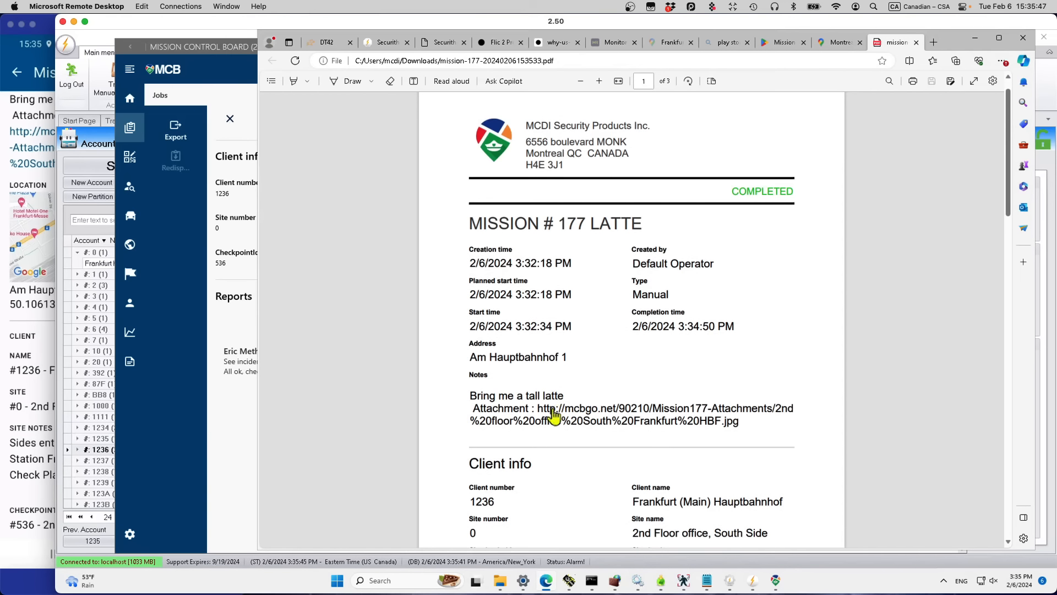
{"action": "left_click_drag", "start_coordinate": [472, 408], "coordinate": [652, 408]}
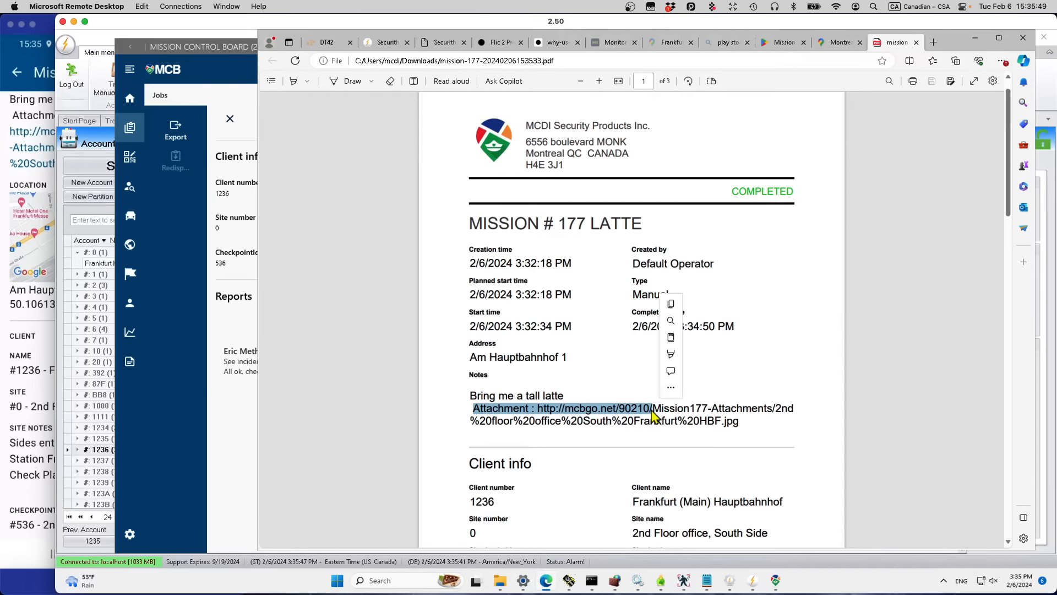
{"action": "scroll", "coordinate": [655, 410], "scroll_direction": "down", "scroll_amount": 3}
{"action": "scroll", "coordinate": [697, 452], "scroll_direction": "down", "scroll_amount": 9}
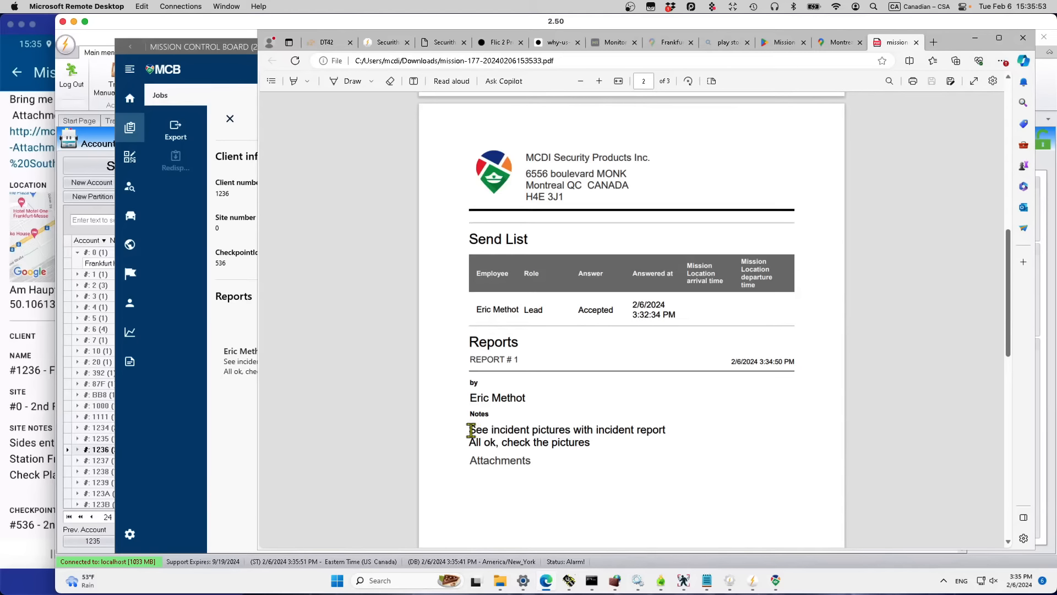
{"action": "left_click_drag", "start_coordinate": [474, 430], "coordinate": [531, 460]}
{"action": "scroll", "coordinate": [531, 460], "scroll_direction": "down", "scroll_amount": 6}
{"action": "scroll", "coordinate": [531, 458], "scroll_direction": "down", "scroll_amount": 2}
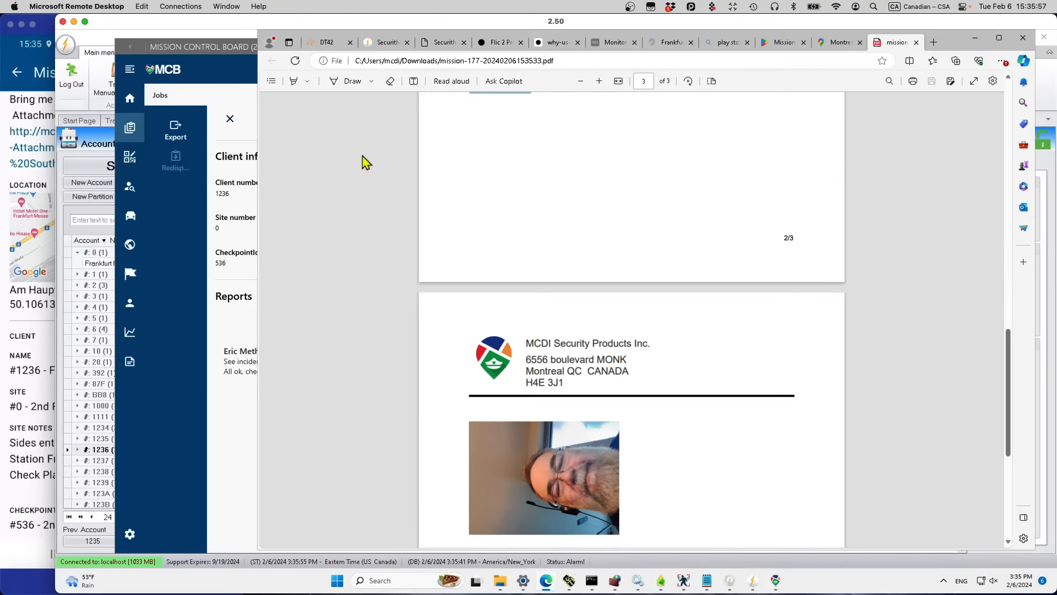
Step: Close the PDF, minimize Edge, and return to Mission Control Board
{"action": "left_click", "coordinate": [917, 43]}
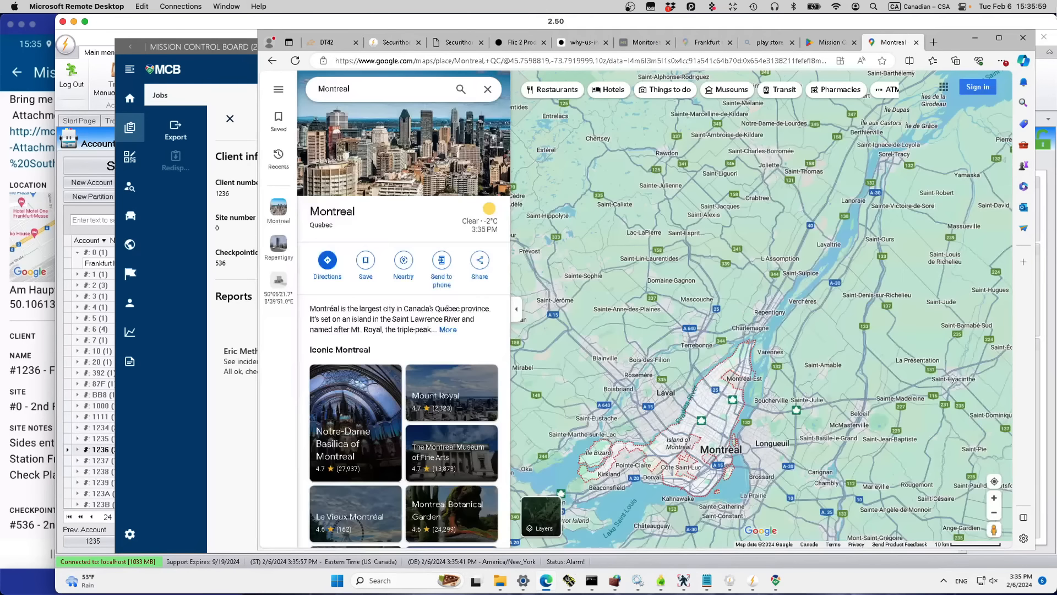
{"action": "left_click", "coordinate": [974, 38]}
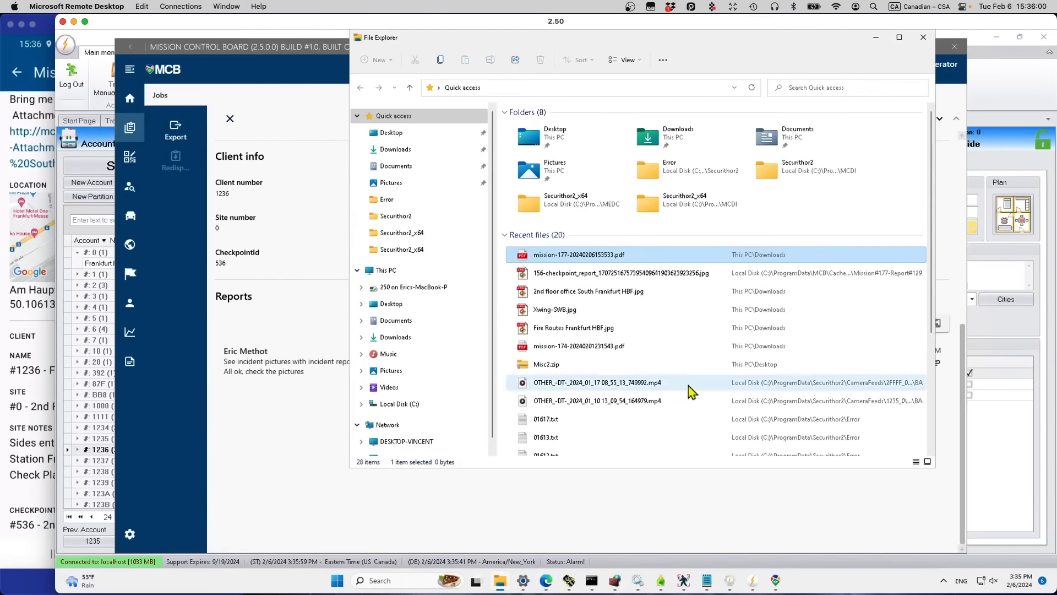
{"action": "left_click", "coordinate": [259, 438]}
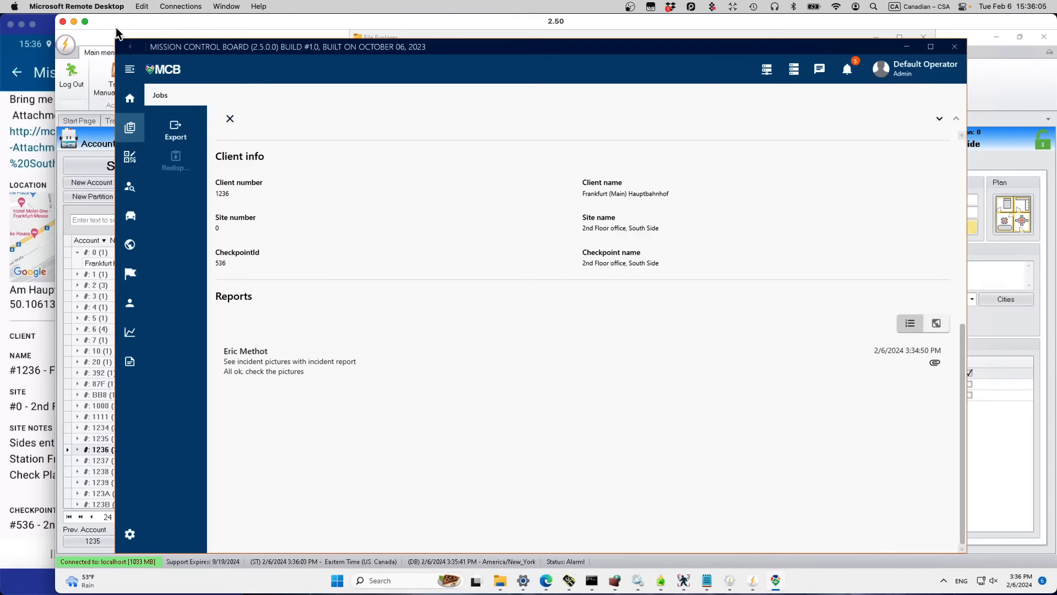
Step: Put away Mission Control Board and File Explorer, then open alarm event #345680 for processing
{"action": "left_click", "coordinate": [906, 48]}
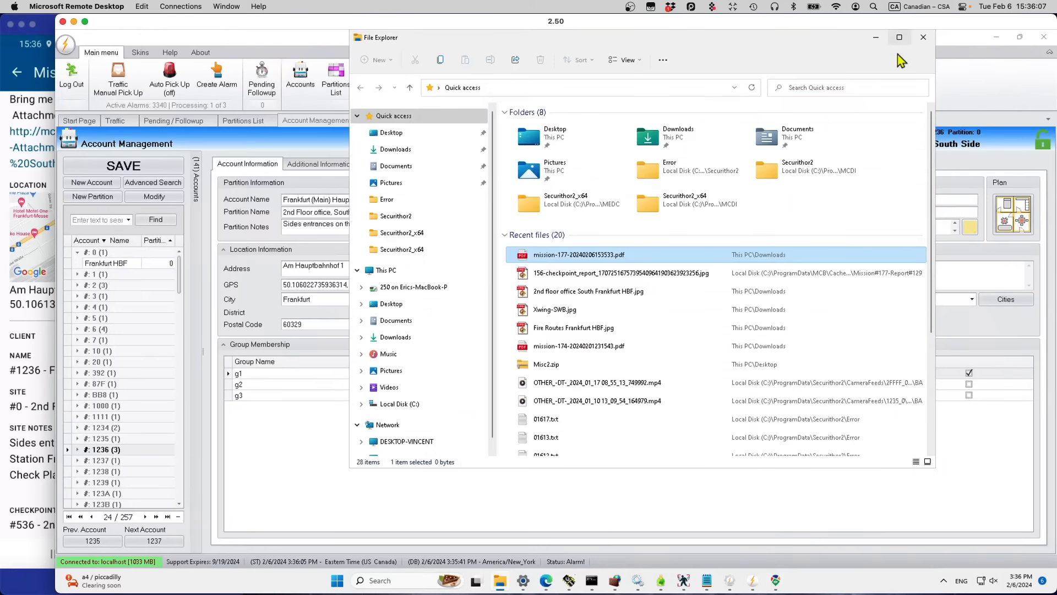
{"action": "left_click", "coordinate": [925, 39]}
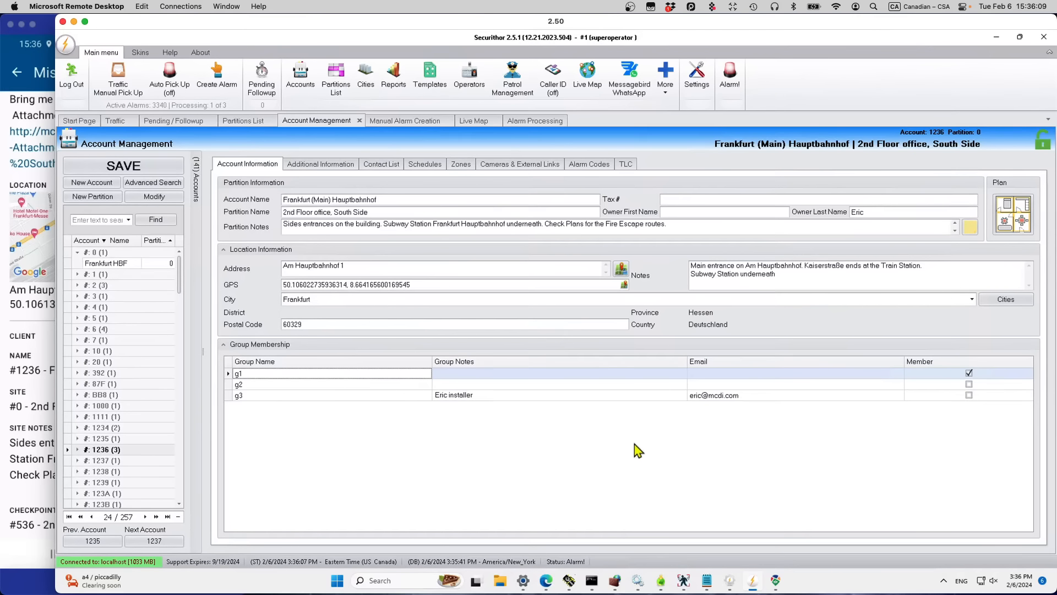
{"action": "left_click", "coordinate": [120, 125]}
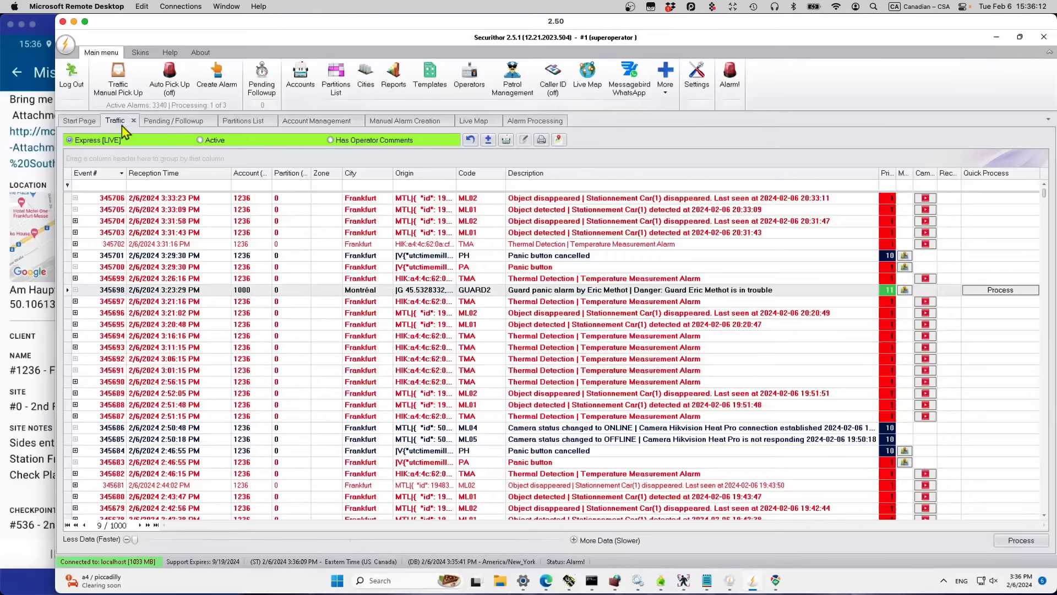
{"action": "left_click", "coordinate": [461, 232]}
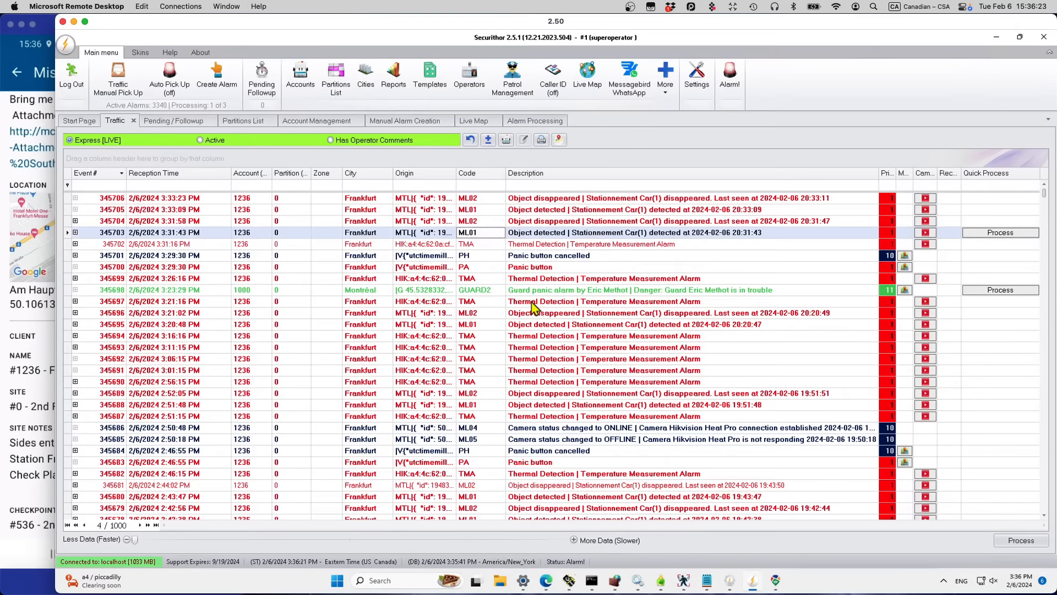
{"action": "left_click", "coordinate": [532, 121]}
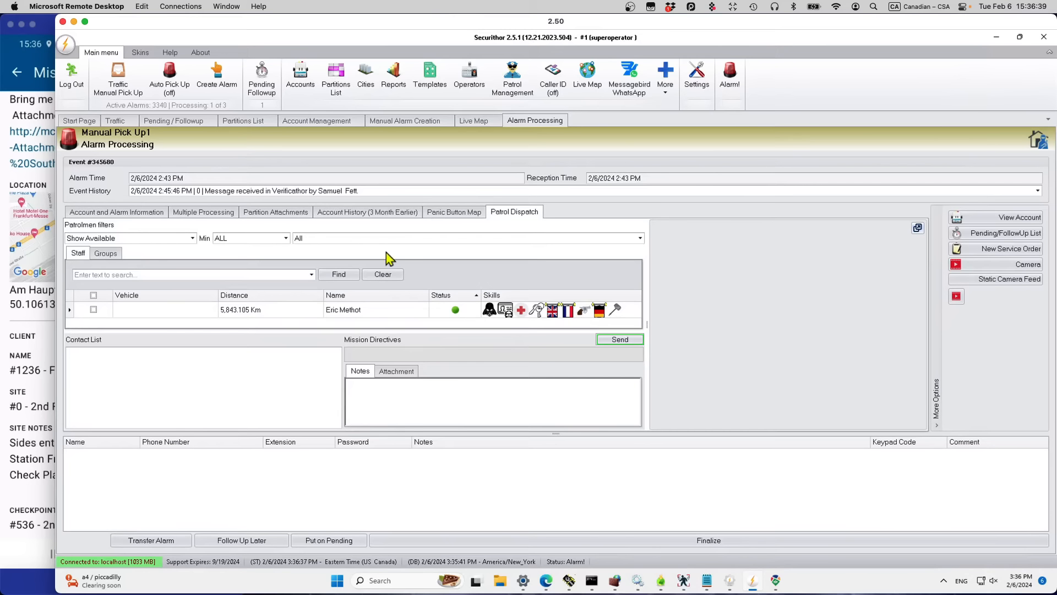
Step: Filter the dispatch staff to French speakers, leaving the minimum filter at ALL
{"action": "left_click", "coordinate": [641, 240]}
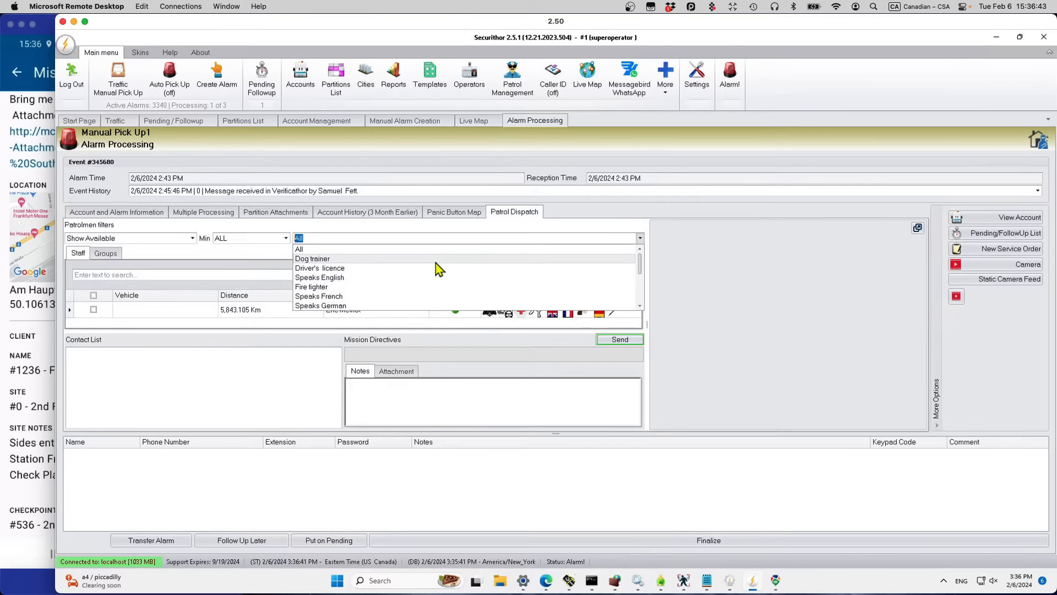
{"action": "left_click", "coordinate": [338, 297]}
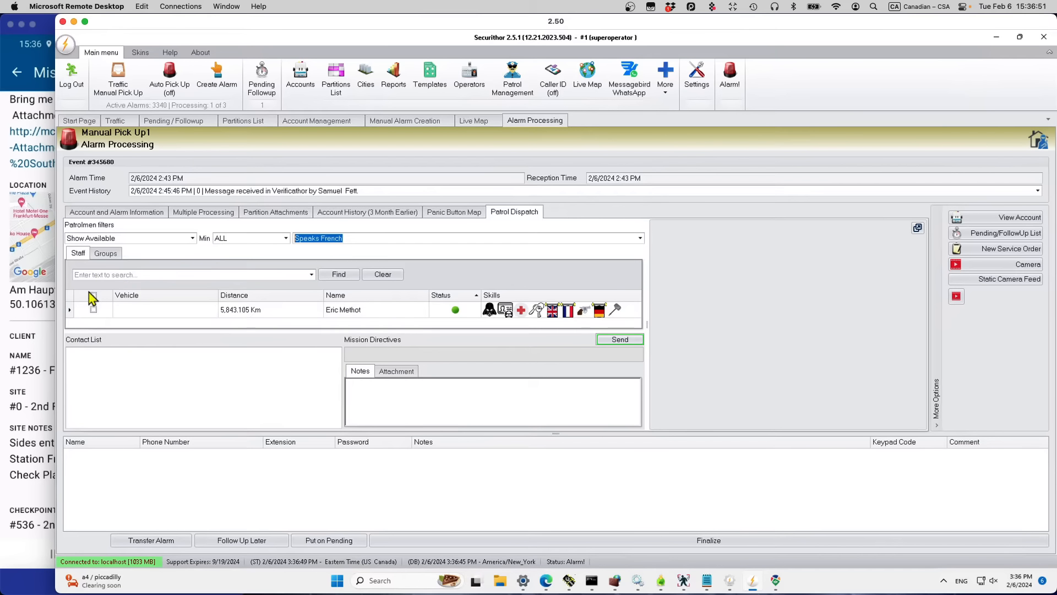
{"action": "left_click", "coordinate": [193, 239]}
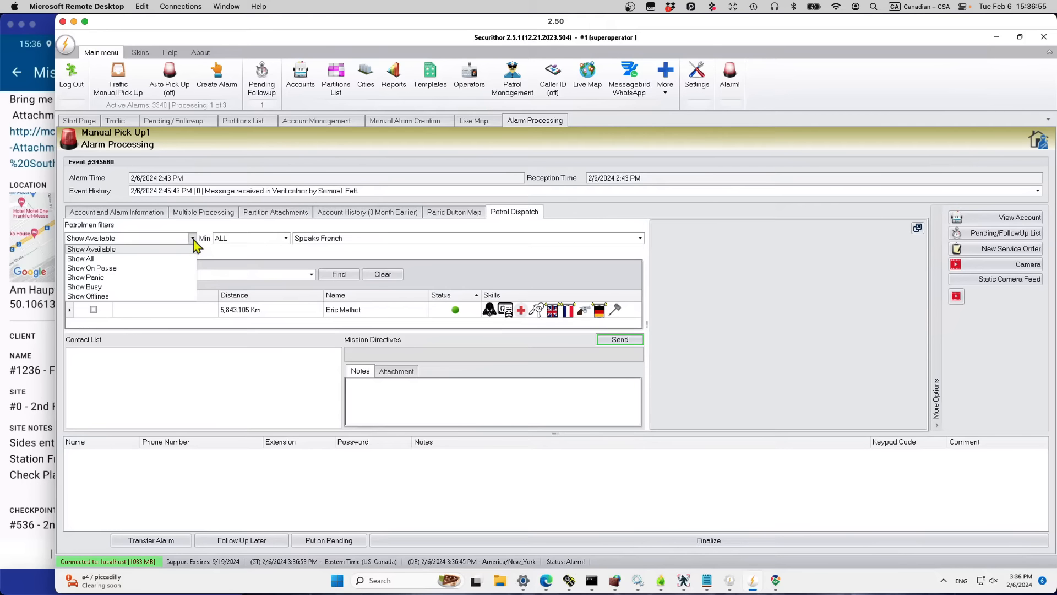
{"action": "left_click", "coordinate": [286, 238]}
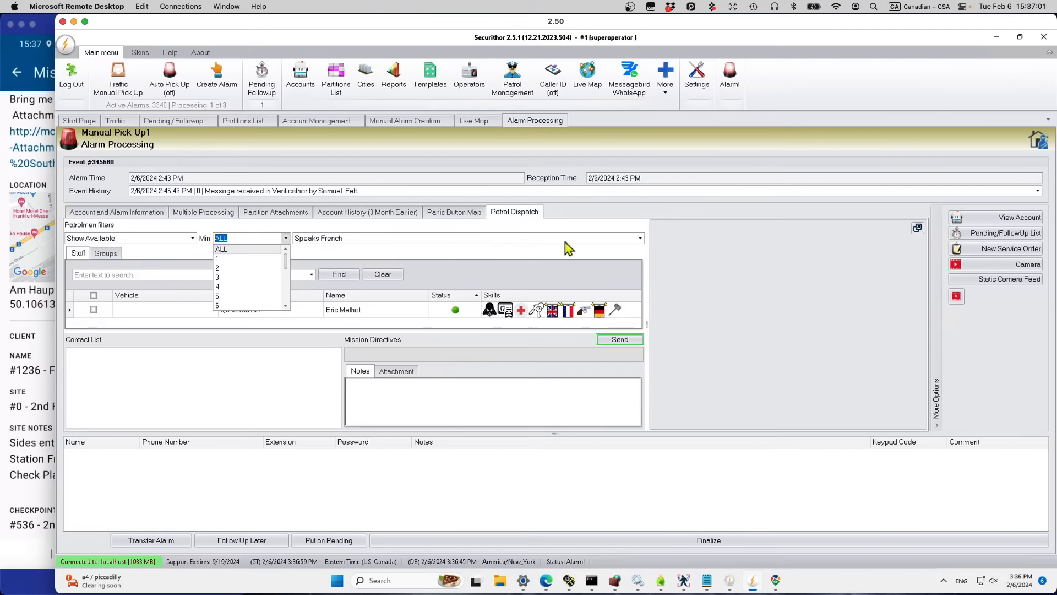
{"action": "left_click", "coordinate": [155, 356]}
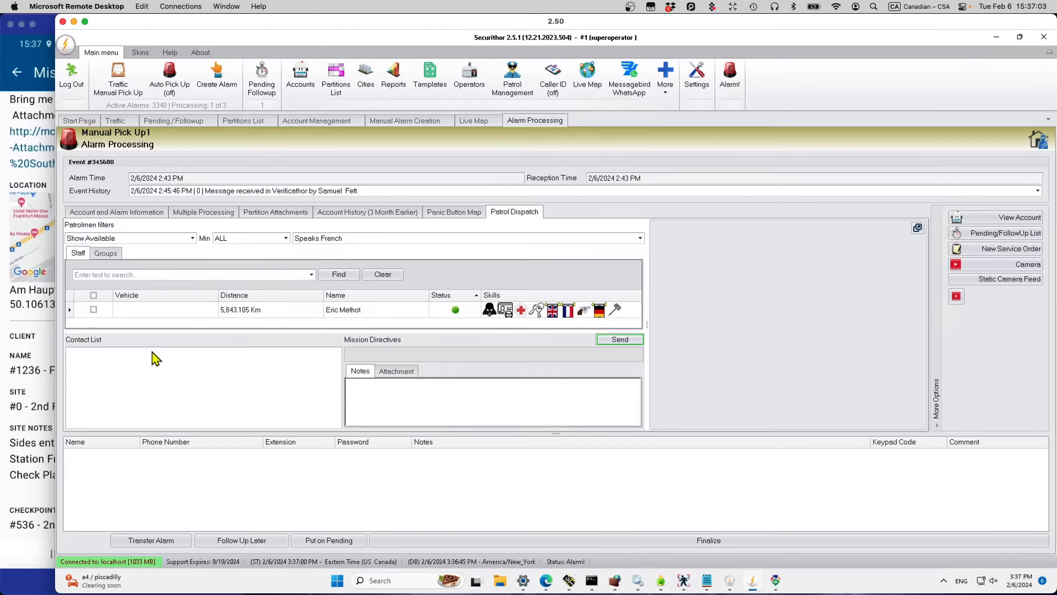
Step: Mark the available patrolman for dispatch and review the account and alarm details
{"action": "left_click", "coordinate": [93, 310]}
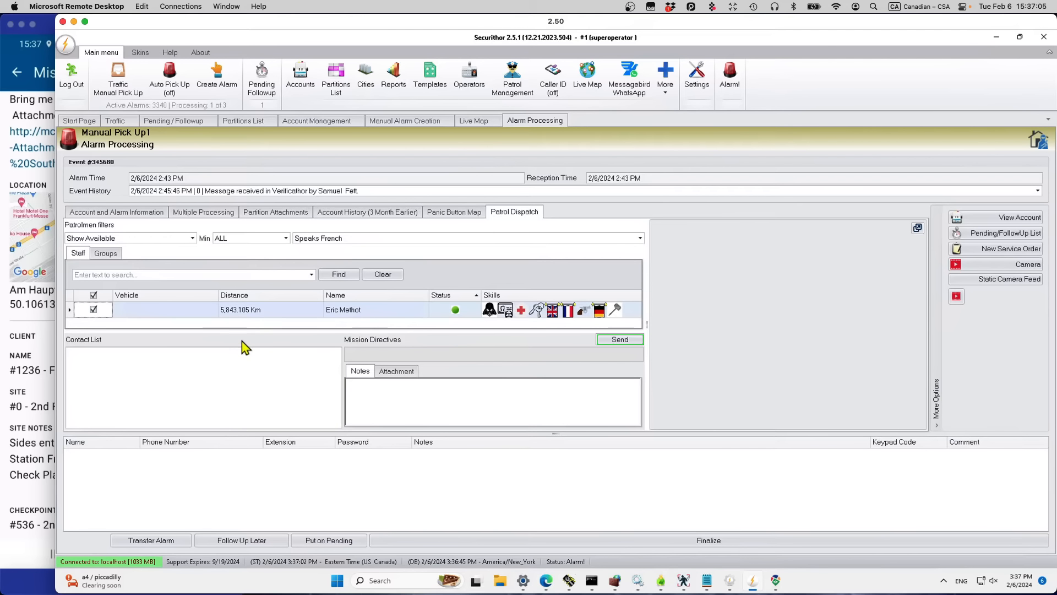
{"action": "left_click", "coordinate": [386, 410]}
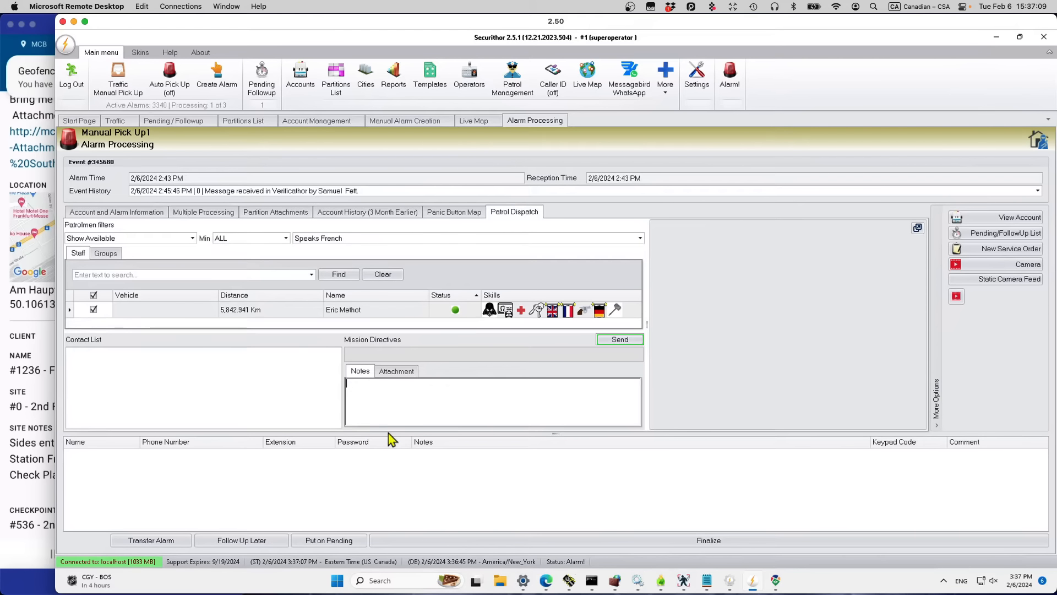
{"action": "left_click", "coordinate": [88, 213]}
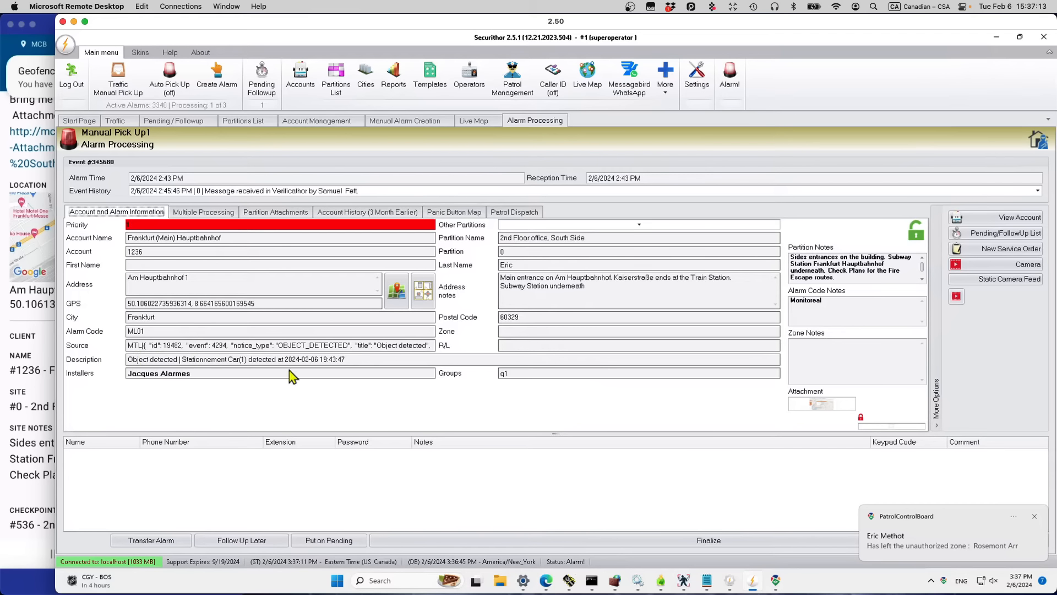
{"action": "left_click", "coordinate": [514, 213]}
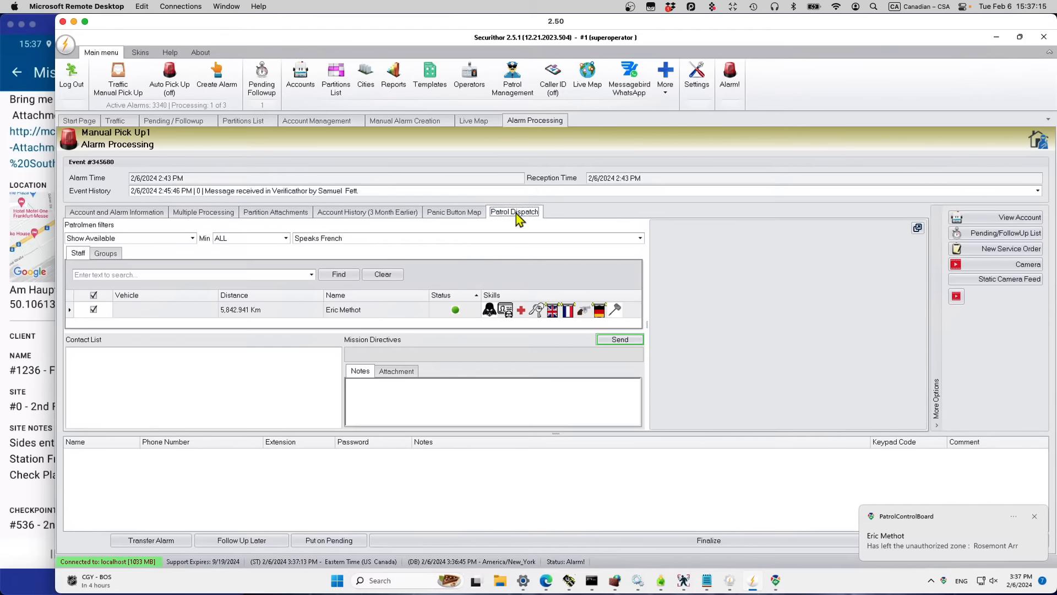
Step: Write the directive 'Go check the parking lot for intrusion or missing car' and attach Fire Routes Frankfurt HBF.jpg
{"action": "left_click", "coordinate": [425, 406]}
{"action": "type", "text": "Go"}
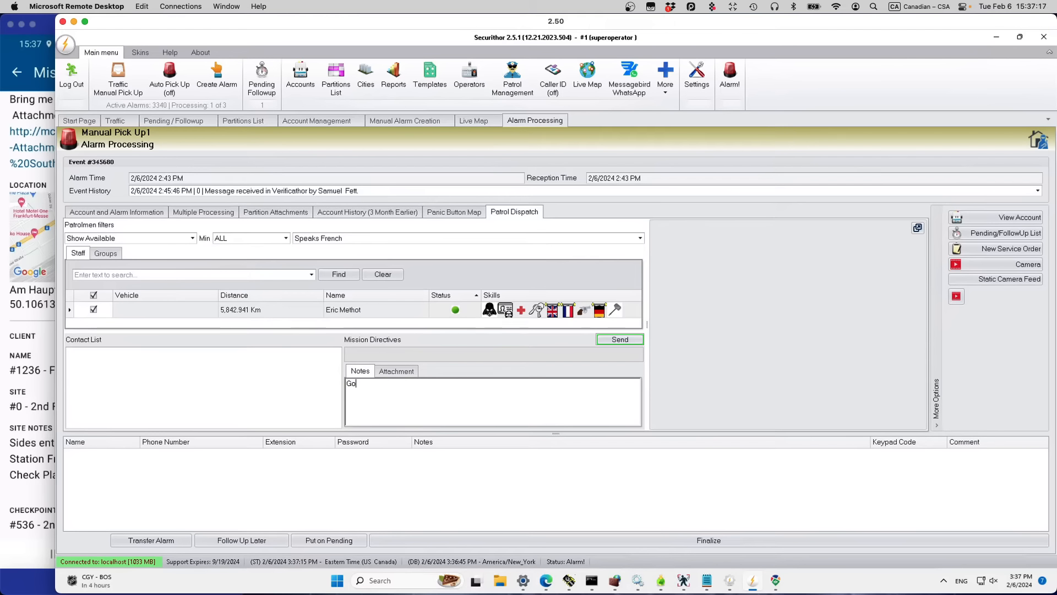
{"action": "type", "text": " check the parking lot for intrusion or "}
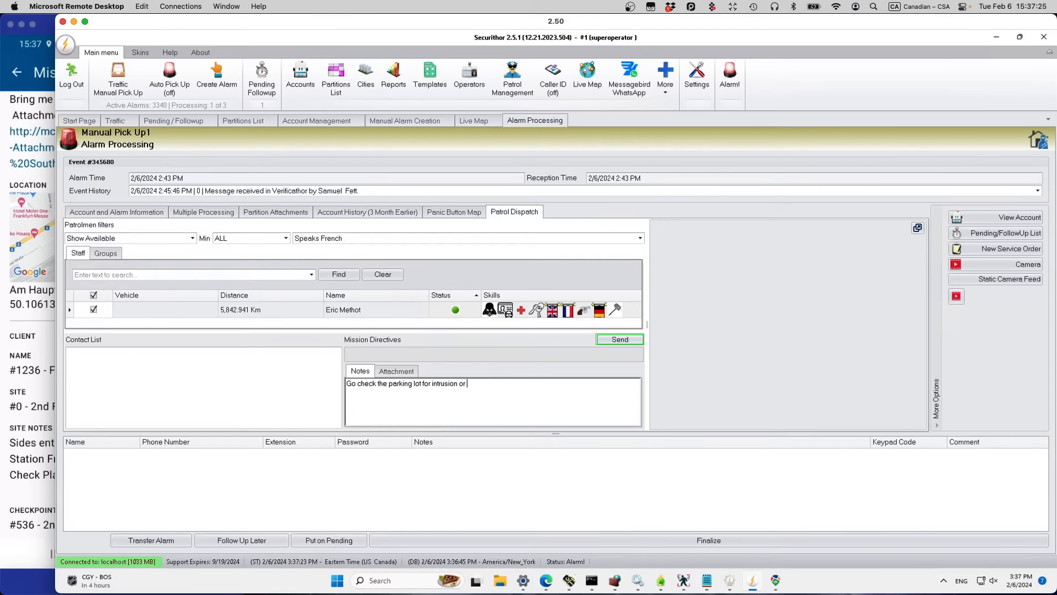
{"action": "type", "text": "missing car"}
{"action": "left_click", "coordinate": [405, 374]}
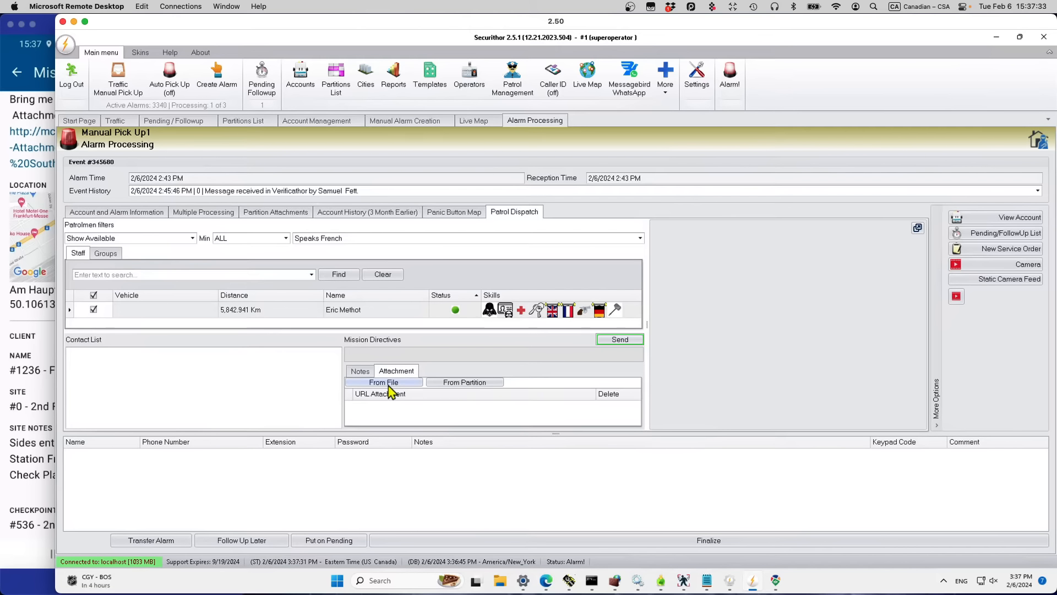
{"action": "left_click", "coordinate": [389, 385]}
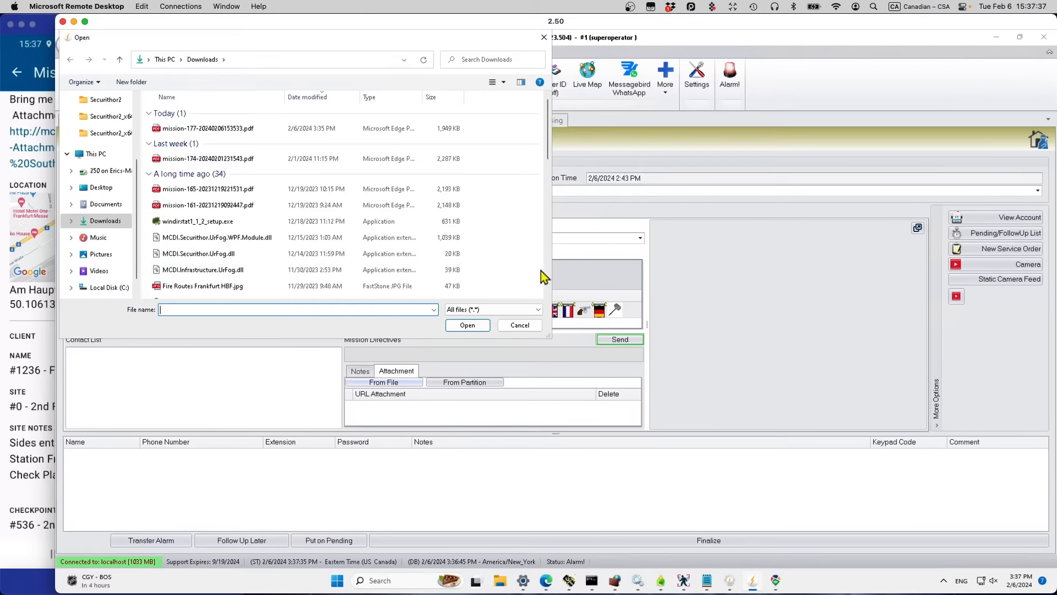
{"action": "left_click", "coordinate": [215, 291]}
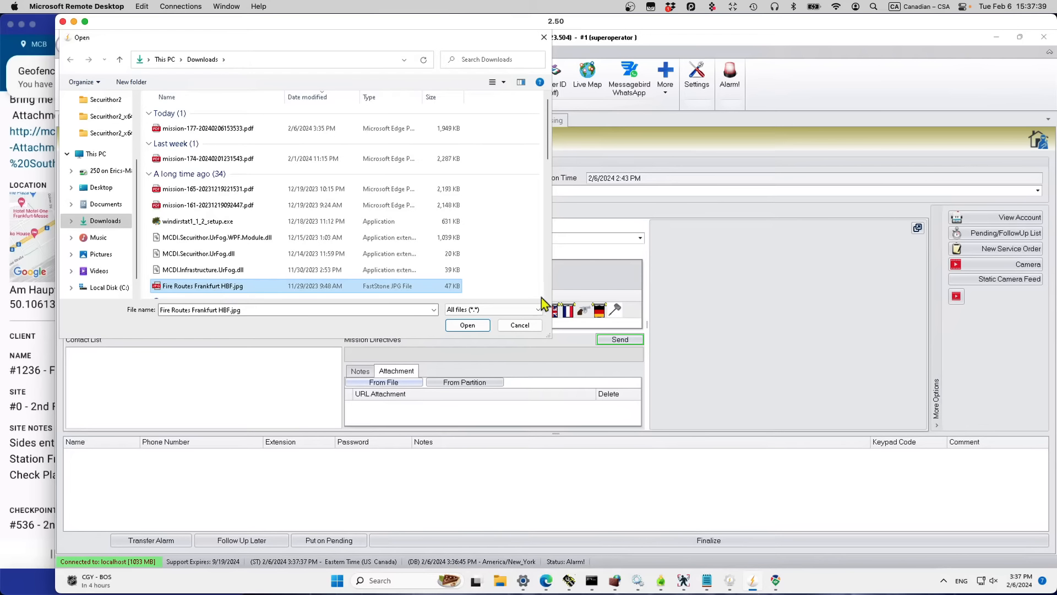
{"action": "left_click", "coordinate": [470, 324]}
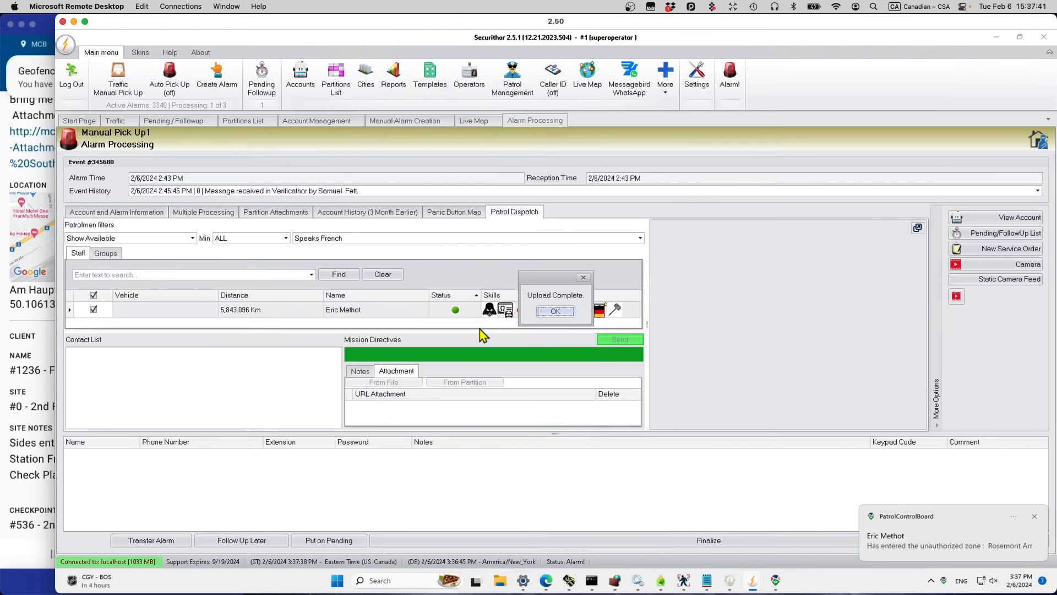
{"action": "left_click", "coordinate": [567, 312]}
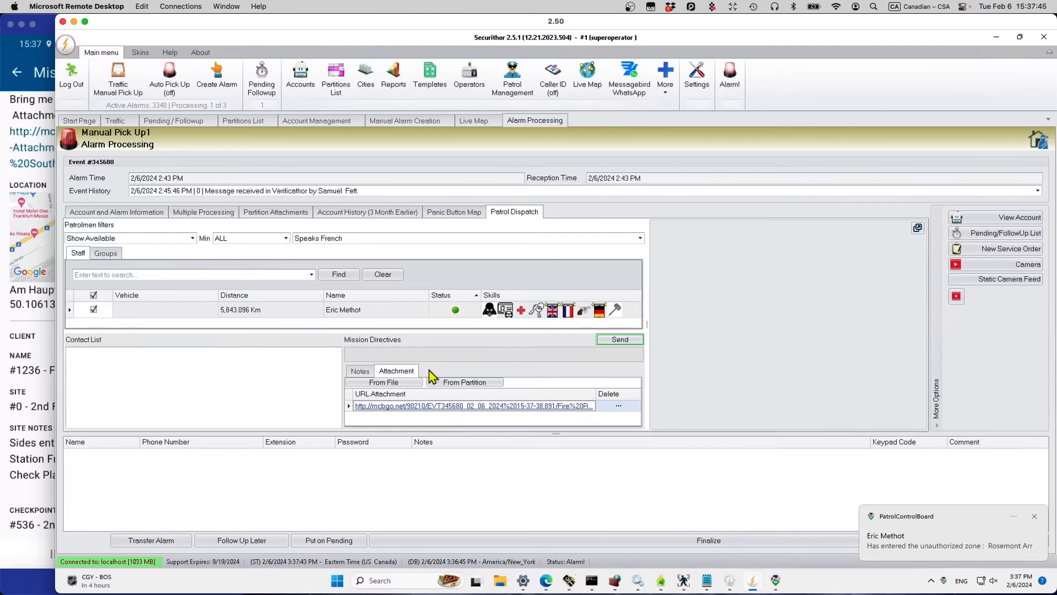
Step: Send the mission to the guard, confirm it, and open the Pending Followup list
{"action": "left_click", "coordinate": [360, 370]}
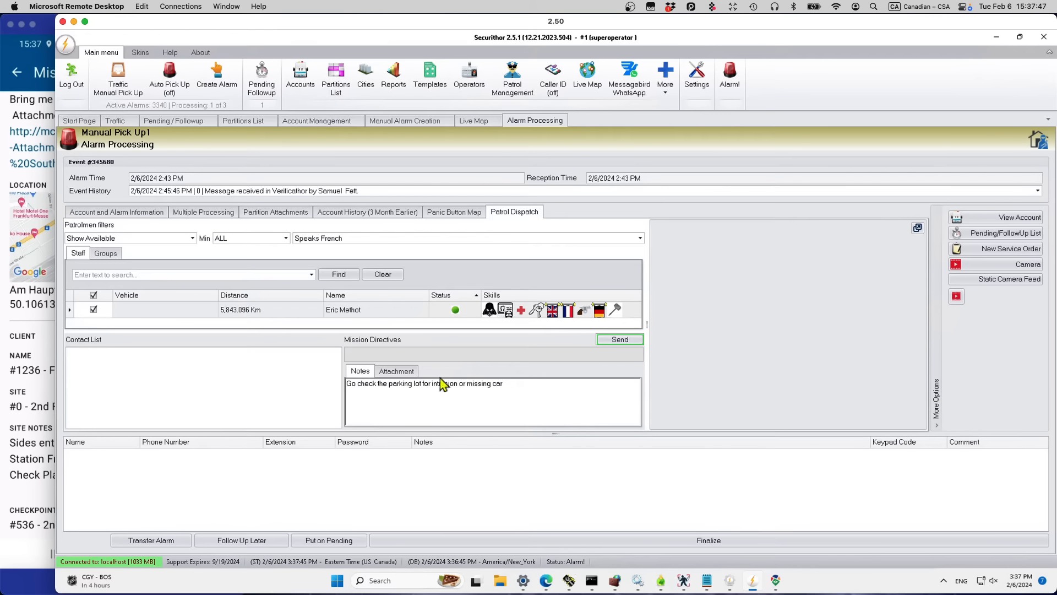
{"action": "left_click", "coordinate": [616, 341]}
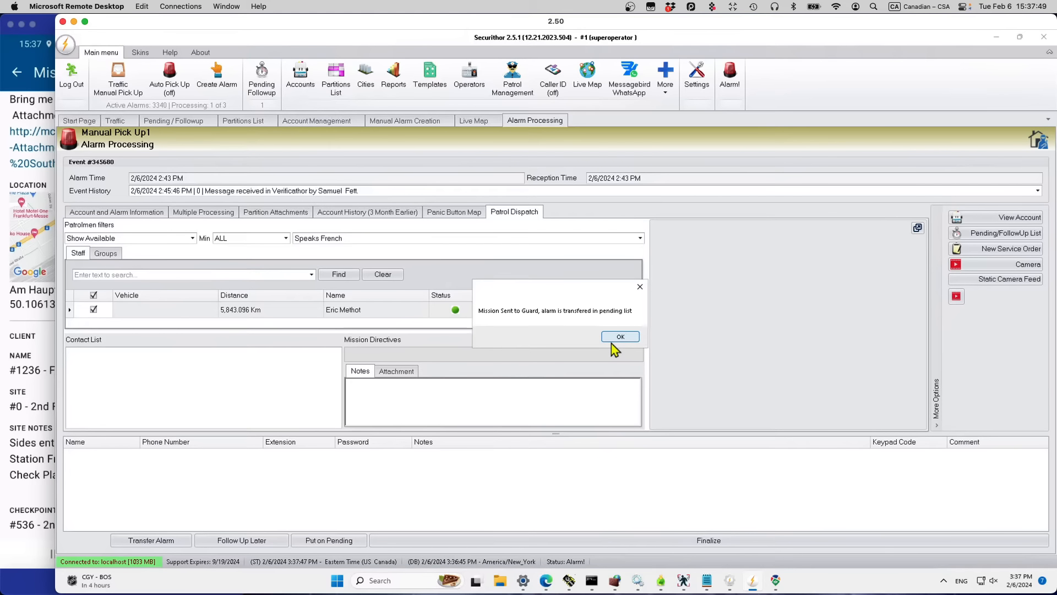
{"action": "left_click", "coordinate": [621, 338]}
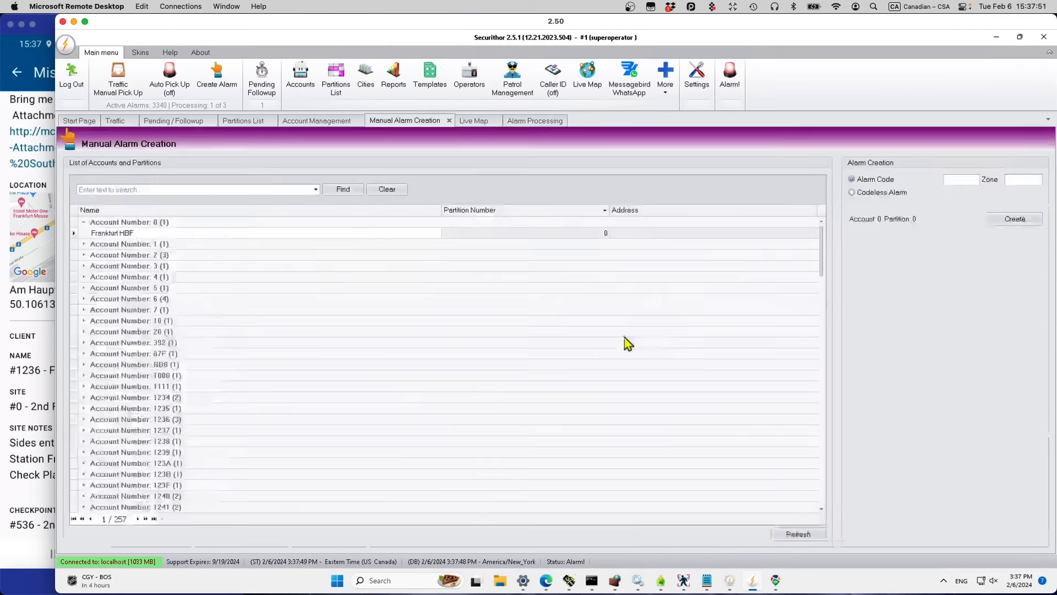
{"action": "left_click", "coordinate": [263, 87]}
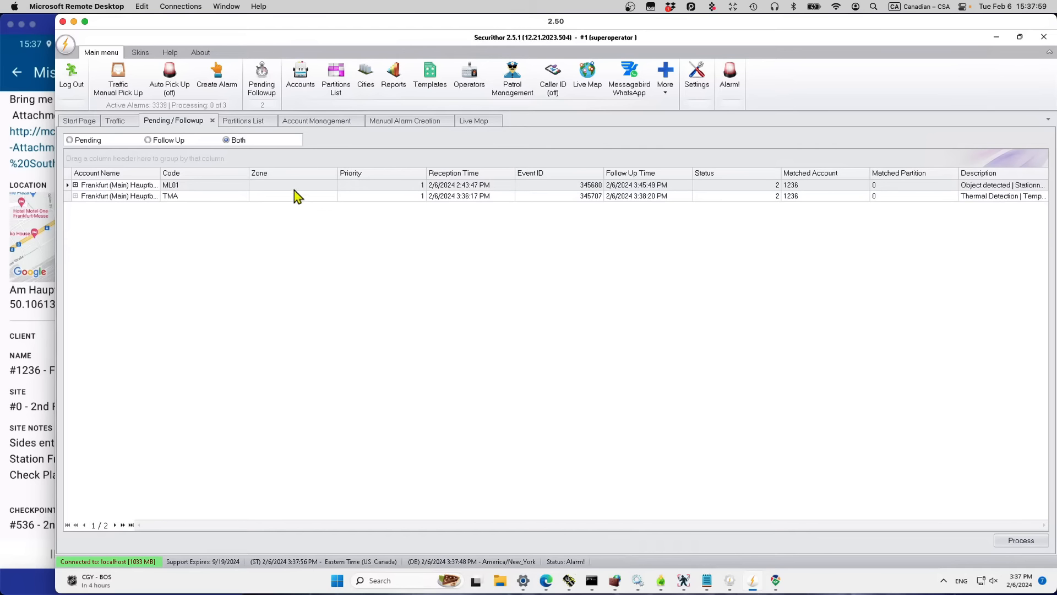
{"action": "left_click", "coordinate": [27, 159]}
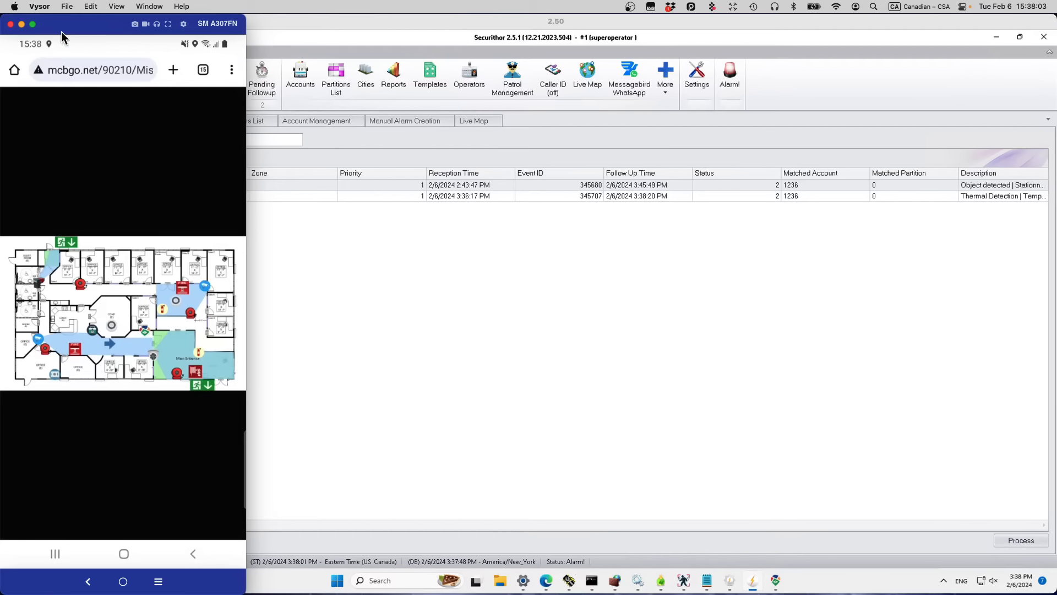
Step: Accept Mission #178 in the phone's patrol app and view its fire-routes image attachment
{"action": "left_click", "coordinate": [53, 552]}
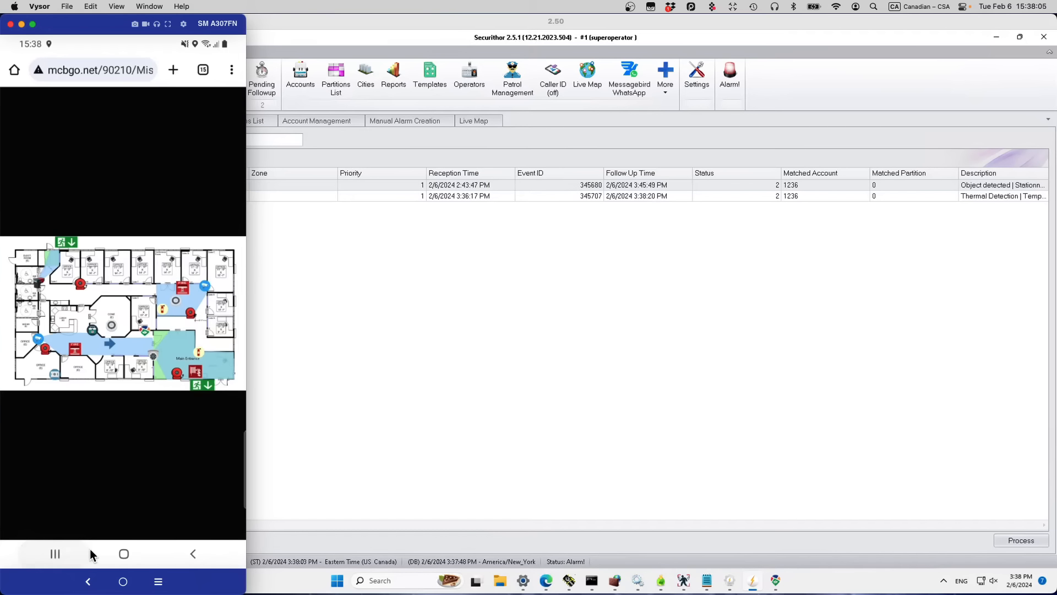
{"action": "left_click", "coordinate": [88, 344]}
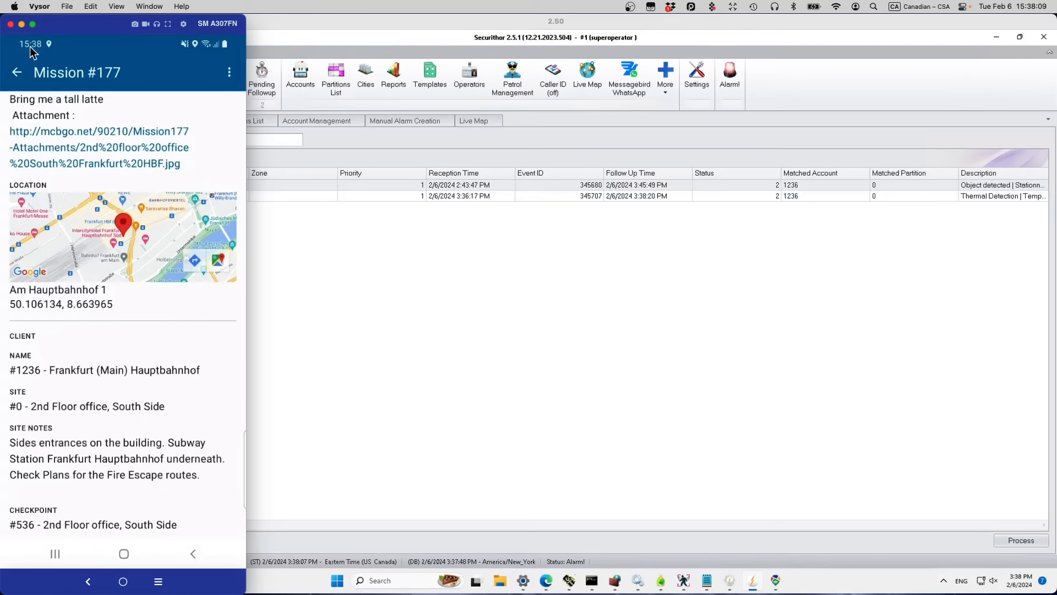
{"action": "left_click", "coordinate": [18, 72]}
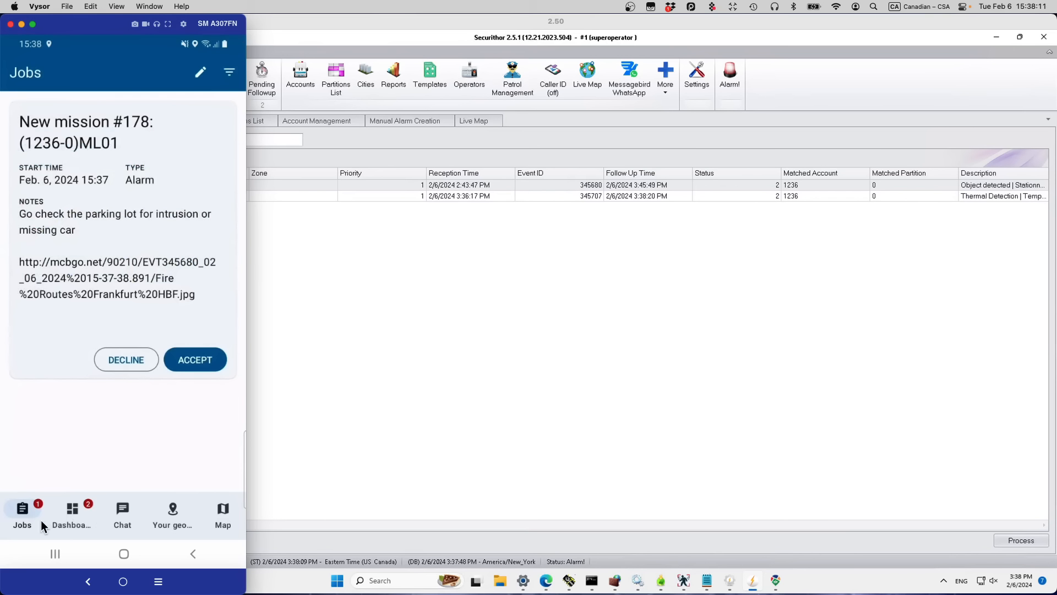
{"action": "left_click", "coordinate": [196, 357]}
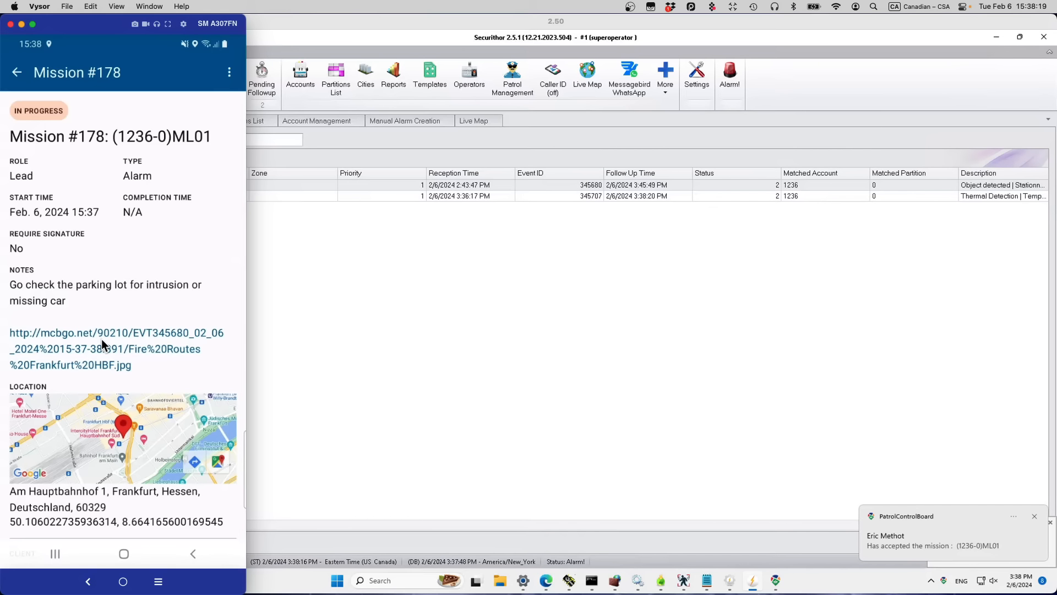
{"action": "left_click", "coordinate": [101, 338]}
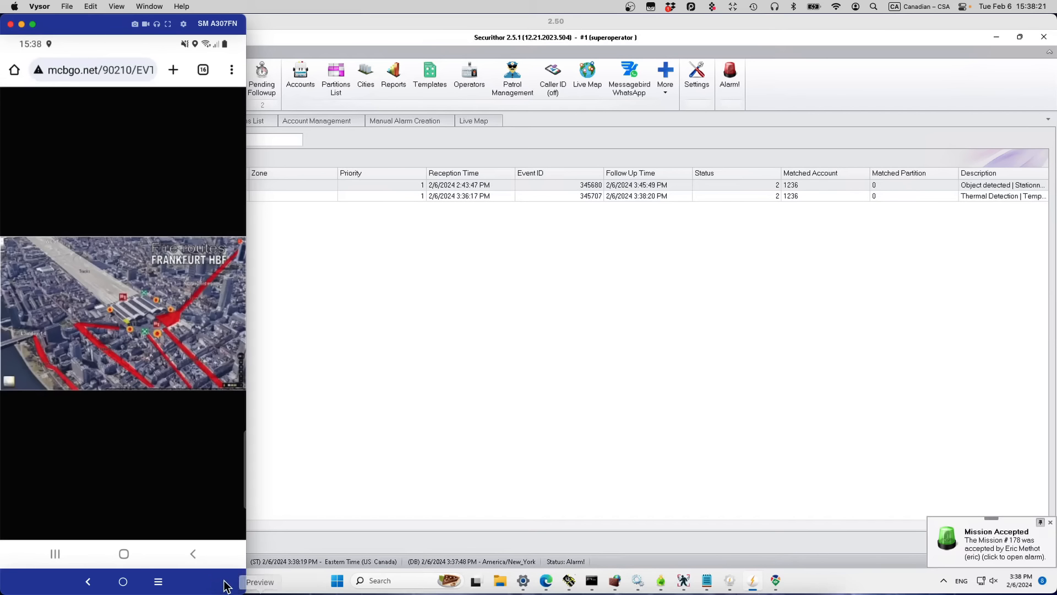
{"action": "left_click", "coordinate": [188, 553]}
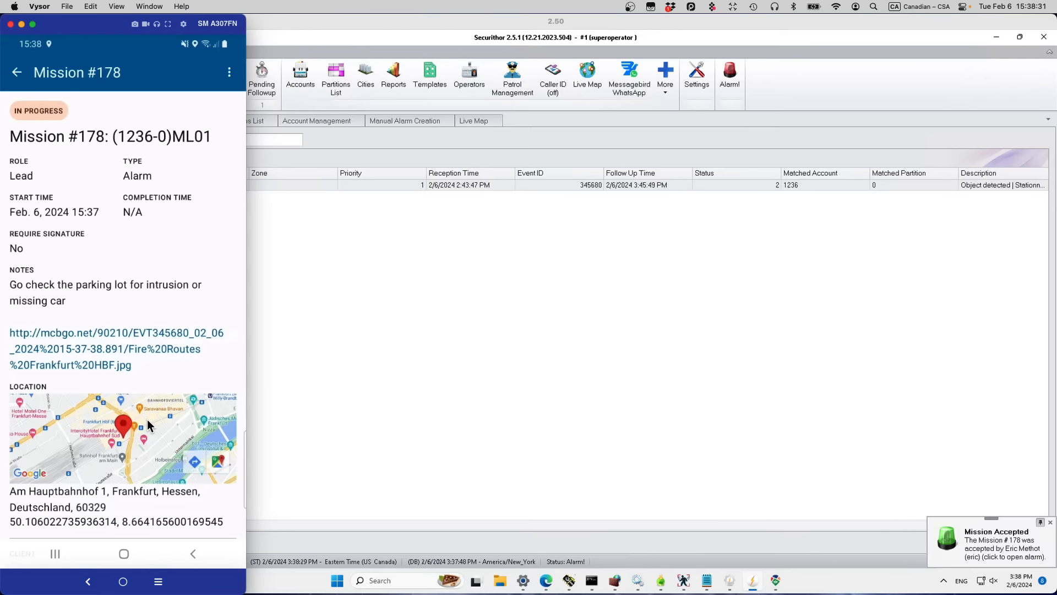
{"action": "scroll", "coordinate": [147, 419], "scroll_direction": "down", "scroll_amount": 3}
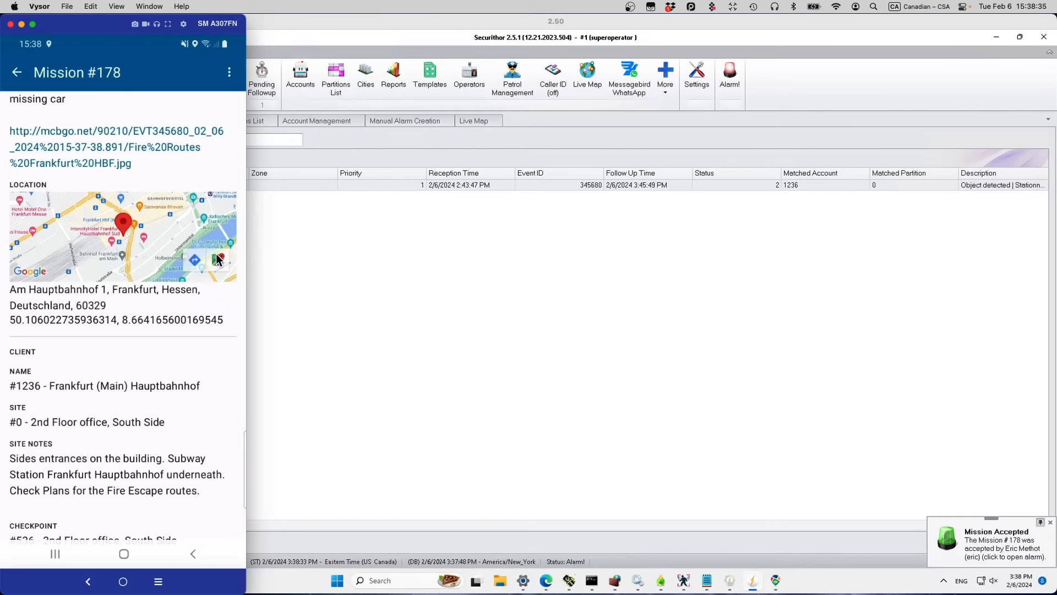
{"action": "scroll", "coordinate": [180, 428], "scroll_direction": "down", "scroll_amount": 2}
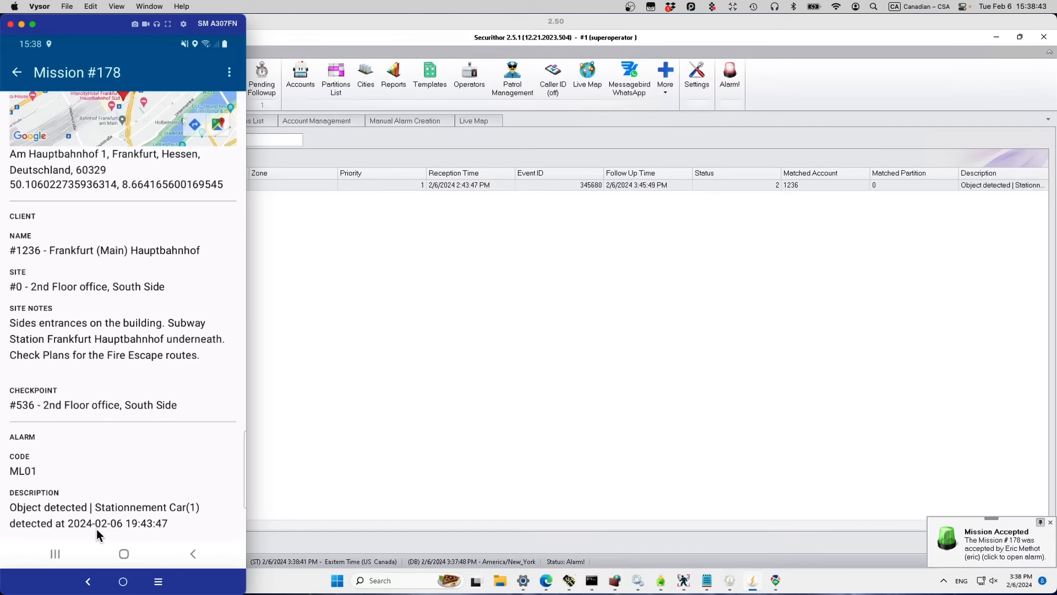
{"action": "scroll", "coordinate": [77, 467], "scroll_direction": "up", "scroll_amount": 5}
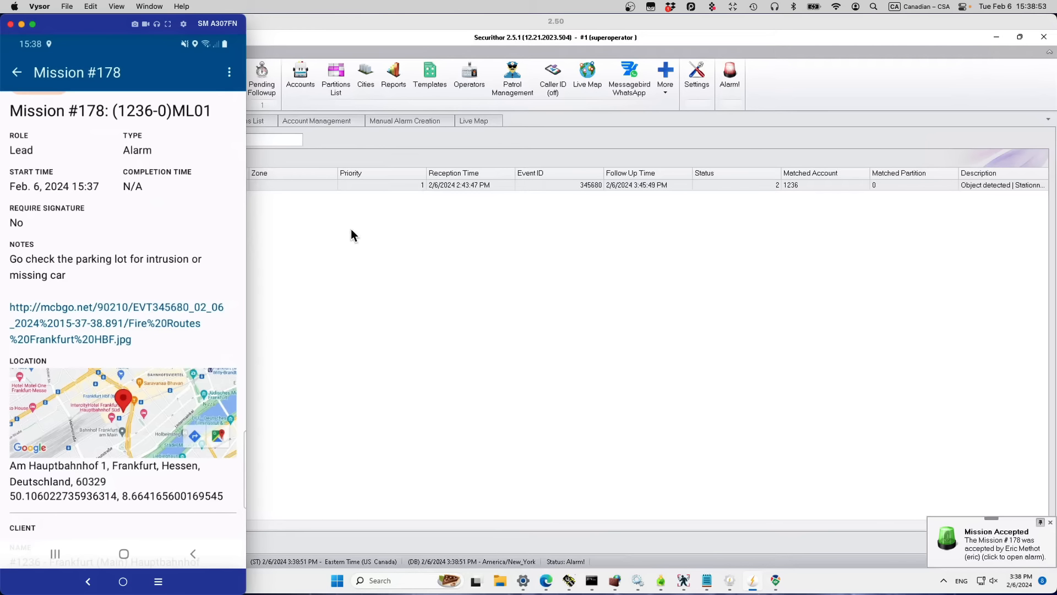
Step: Start a report for Alarm Mission 2 noting all is ok and the owner is taking over
{"action": "left_click", "coordinate": [228, 75]}
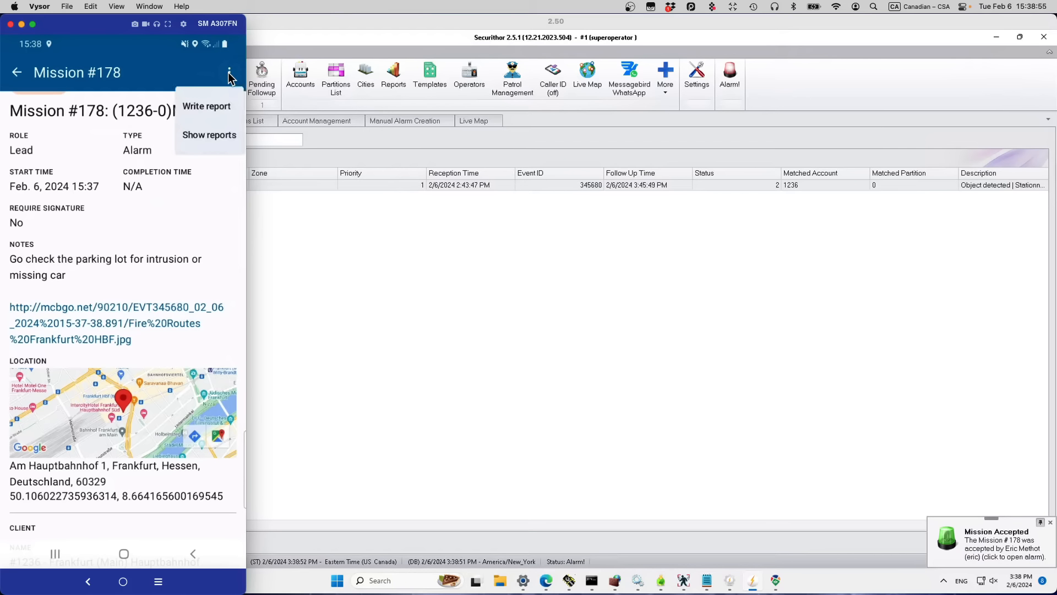
{"action": "left_click", "coordinate": [198, 109]}
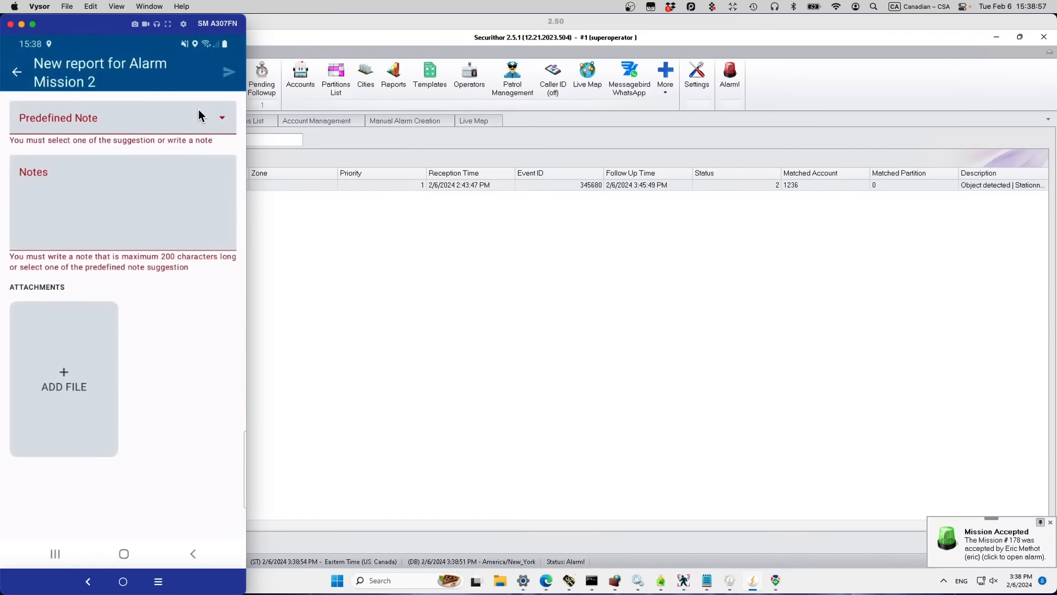
{"action": "left_click", "coordinate": [119, 233]}
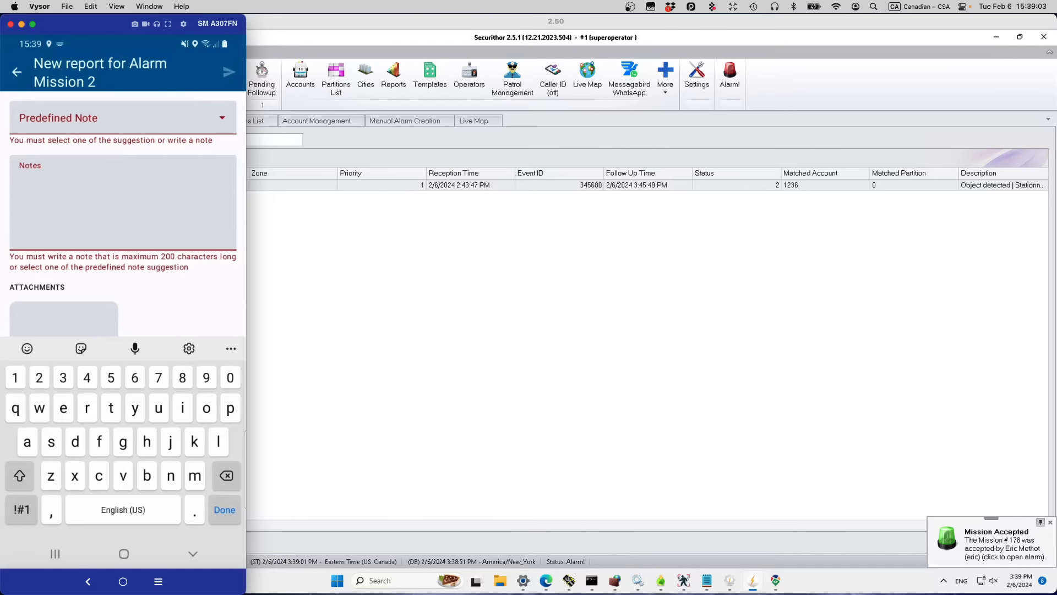
{"action": "type", "text": "All ok, I"}
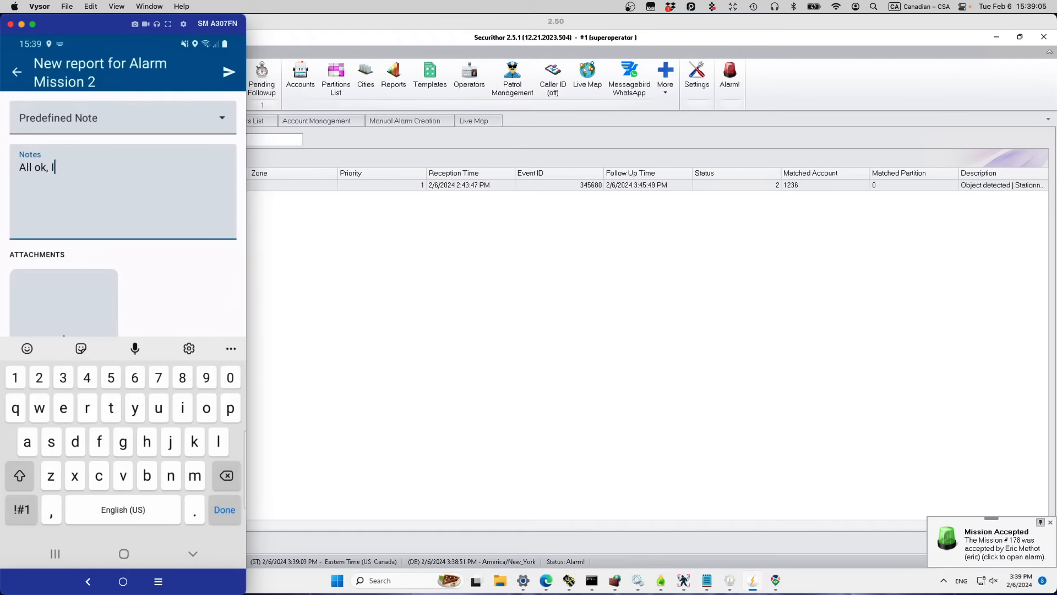
{"action": "type", "text": " talked to the o"}
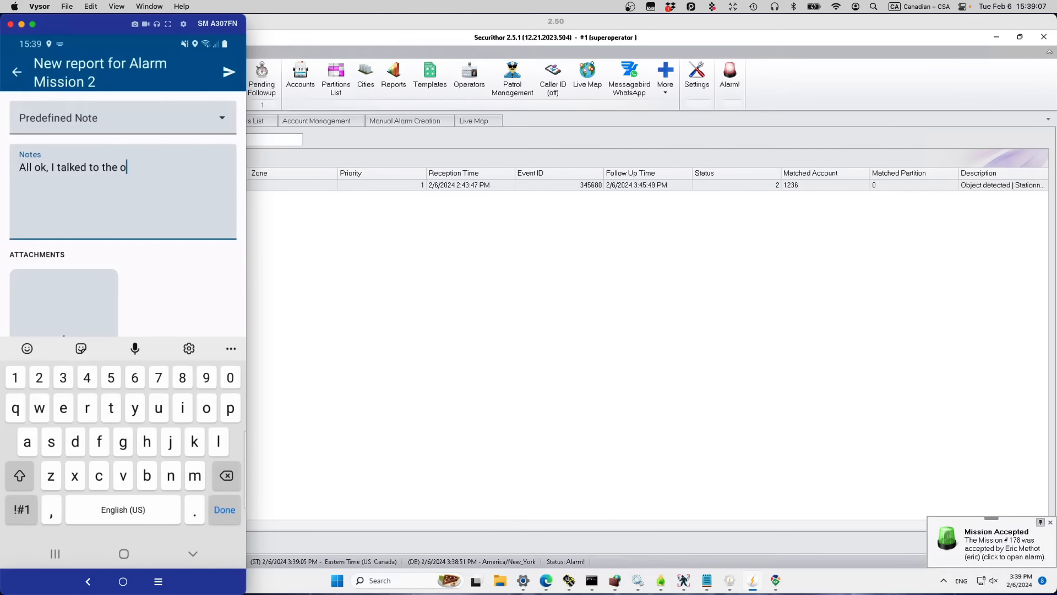
{"action": "type", "text": "wener wh"}
{"action": "key", "text": "BackSpace"}
{"action": "key", "text": "BackSpace"}
{"action": "type", "text": "who is taking aov"}
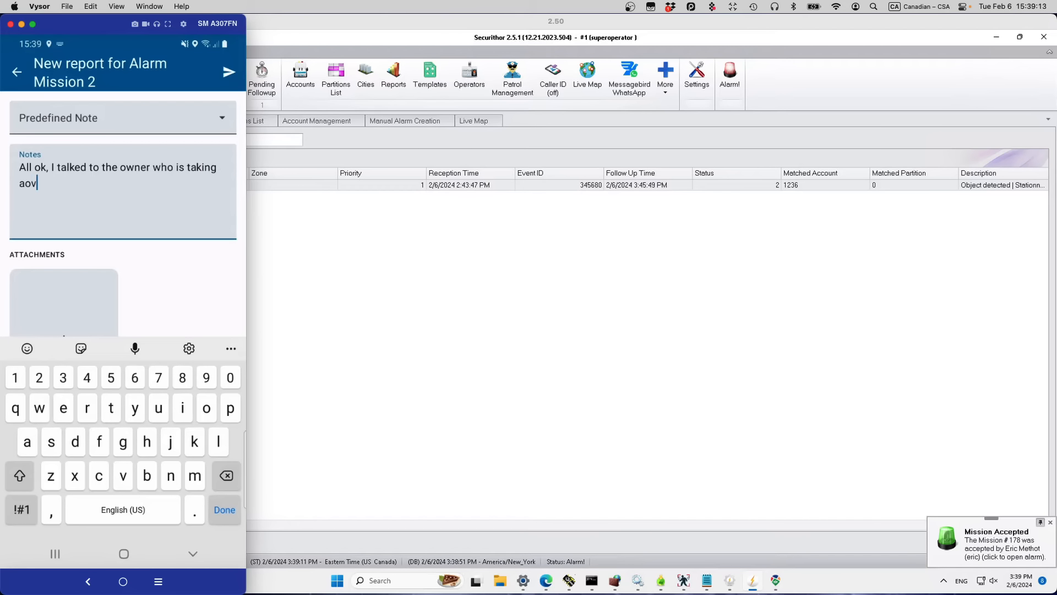
{"action": "key", "text": "BackSpace"}
{"action": "key", "text": "BackSpace"}
{"action": "key", "text": "BackSpace"}
{"action": "type", "text": "over"}
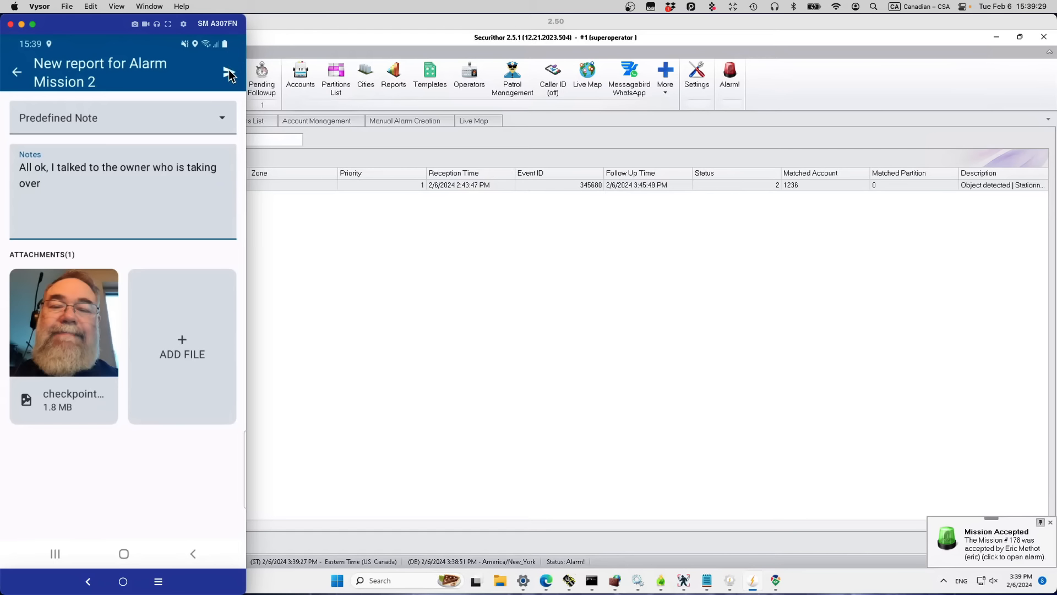
Step: Dismiss the Mission Accepted notification and bring the phone report back to the front
{"action": "left_click", "coordinate": [1050, 522]}
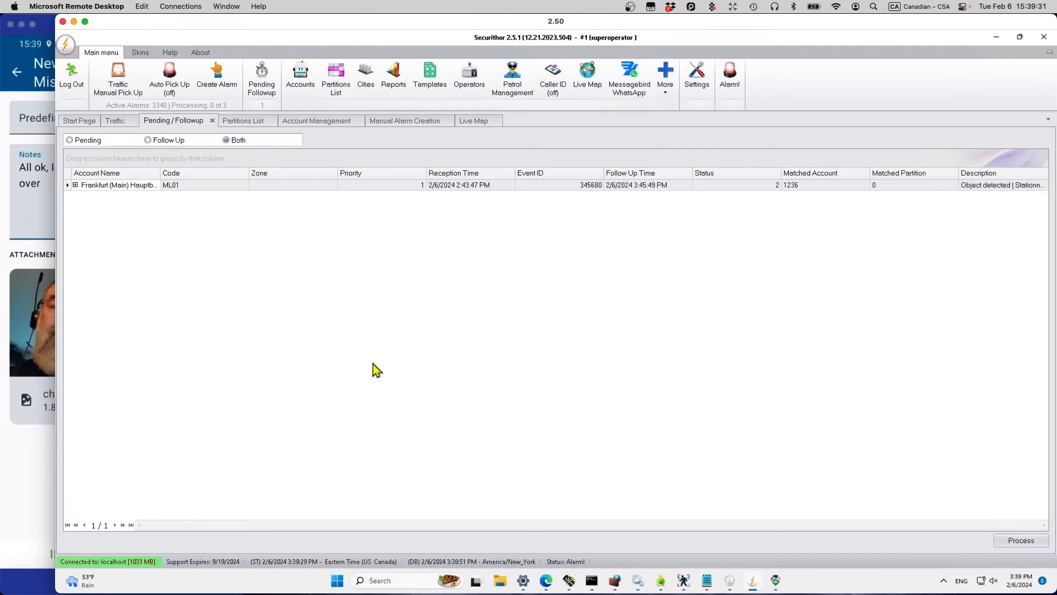
{"action": "left_click", "coordinate": [24, 486]}
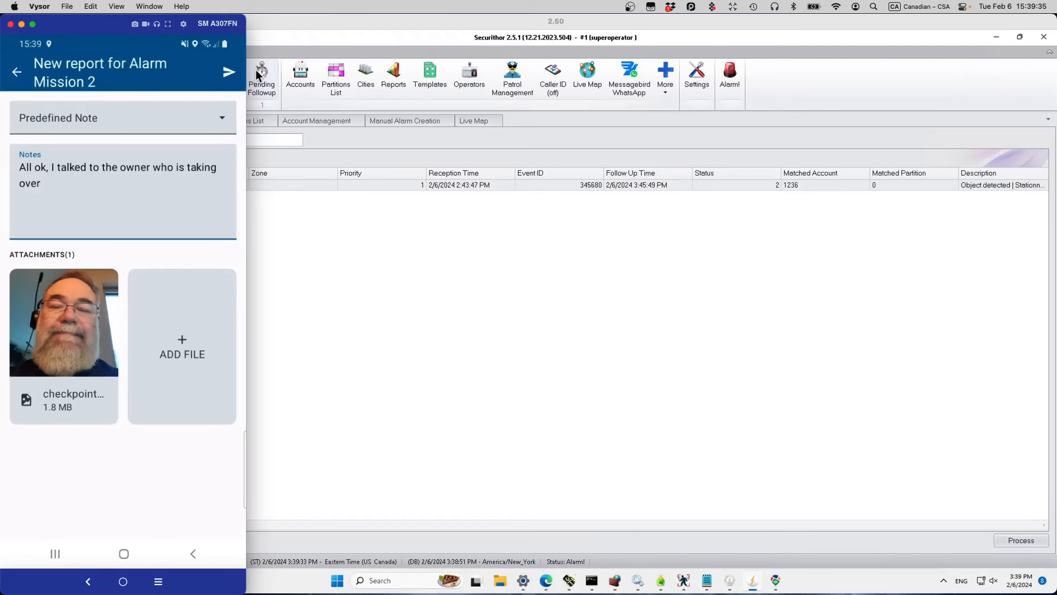
{"action": "left_click", "coordinate": [282, 47]}
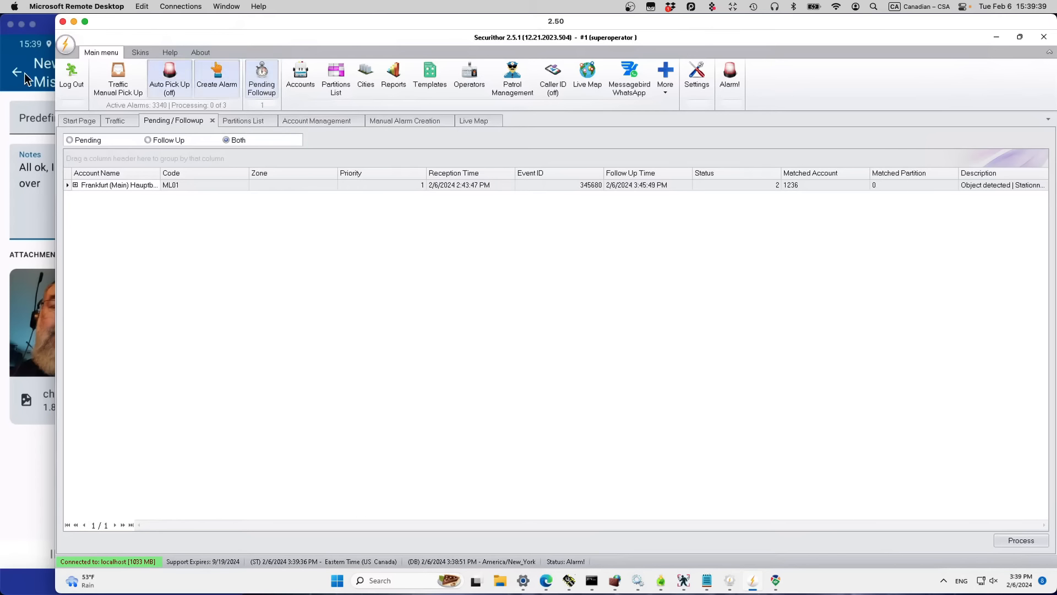
{"action": "left_click", "coordinate": [44, 24]}
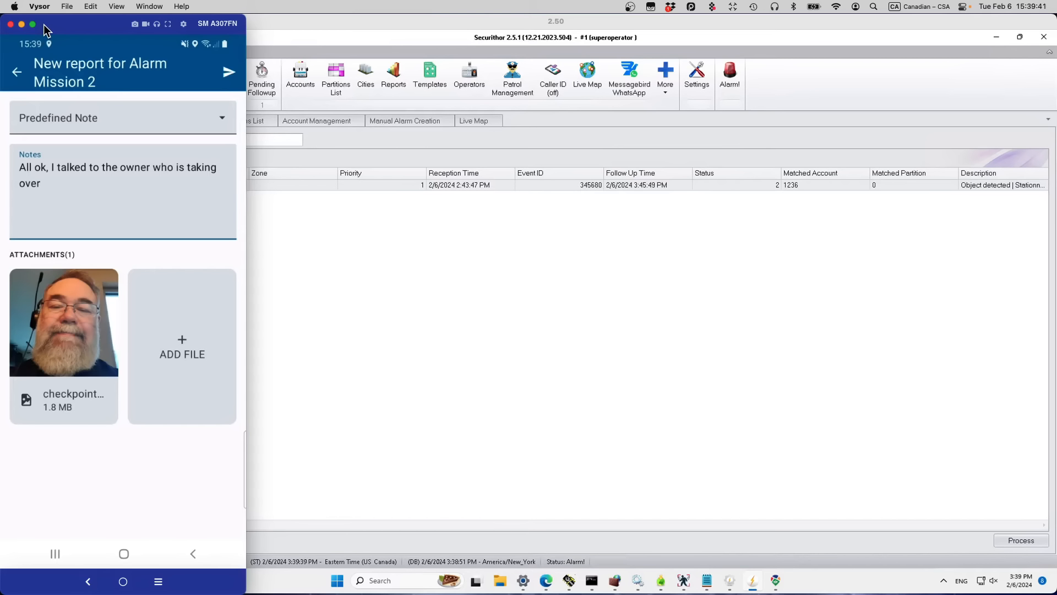
Step: Send the report, end Mission #178, and open the pending alarm in Securithor
{"action": "left_click", "coordinate": [228, 74]}
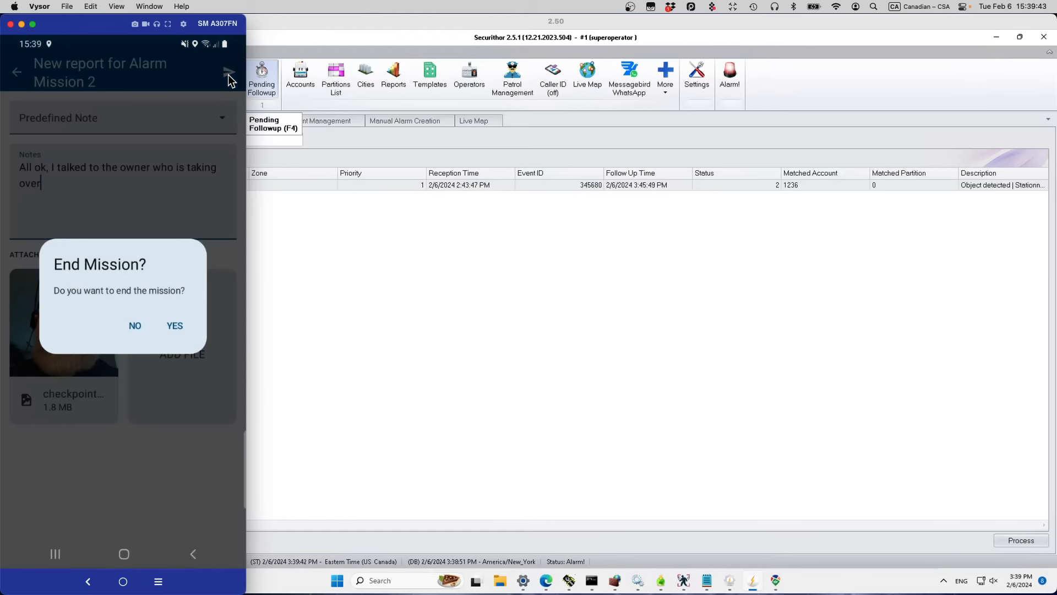
{"action": "left_click", "coordinate": [174, 326]}
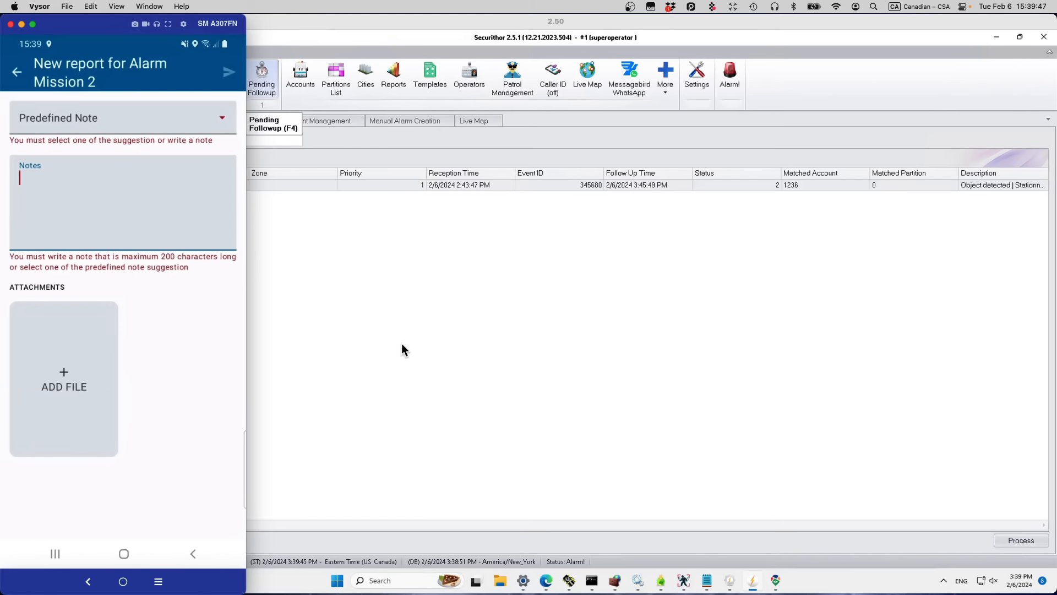
{"action": "left_click", "coordinate": [474, 351]}
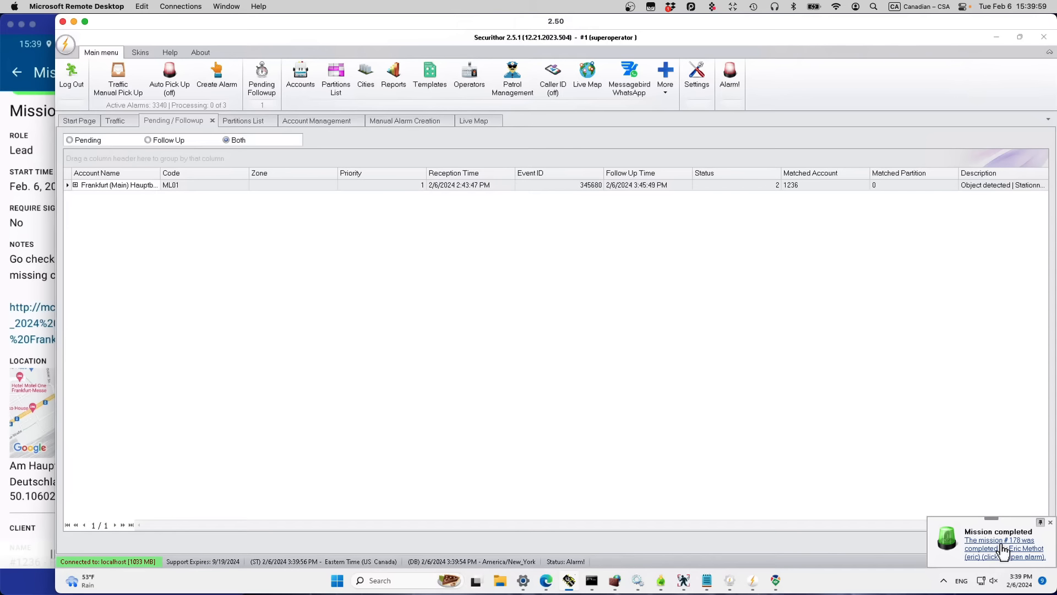
{"action": "left_click", "coordinate": [1001, 548]}
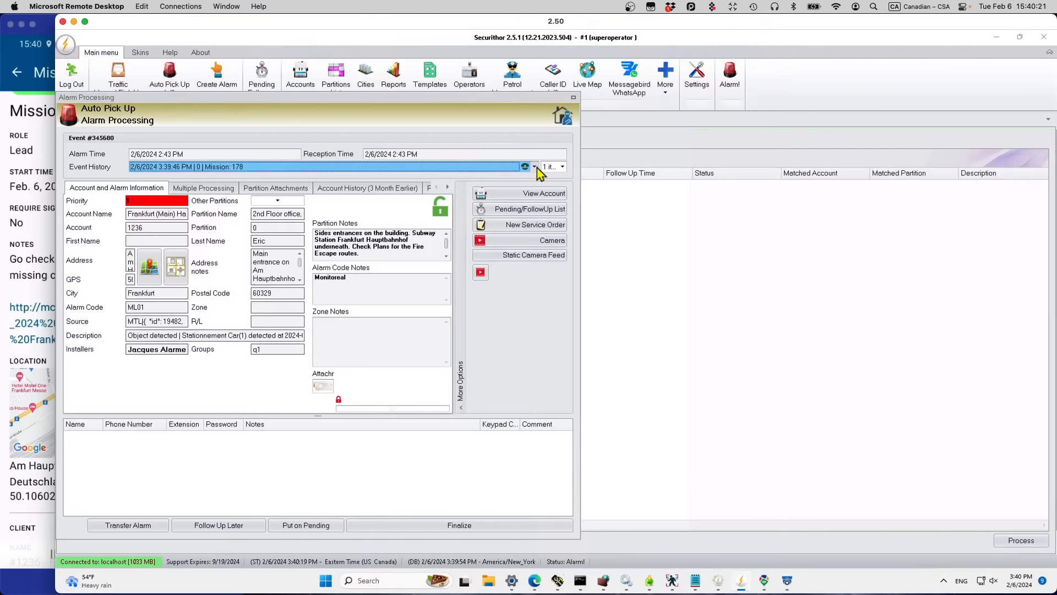
Step: Review the alarm's event history with the guard report and the attached camera snapshot
{"action": "left_click", "coordinate": [535, 167]}
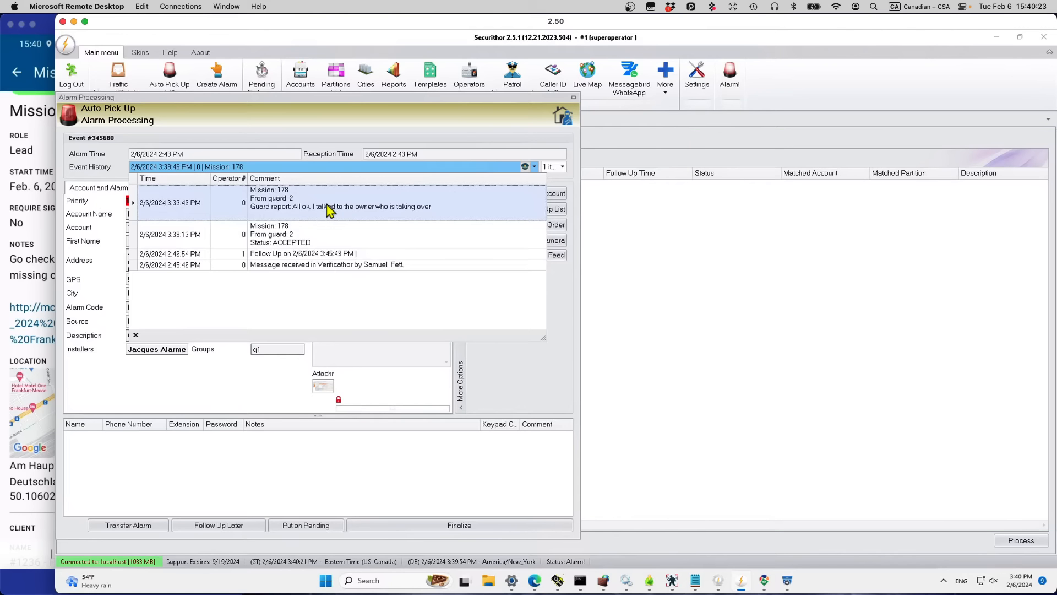
{"action": "left_click", "coordinate": [330, 209]}
{"action": "left_click", "coordinate": [535, 167]}
{"action": "left_click", "coordinate": [563, 166]}
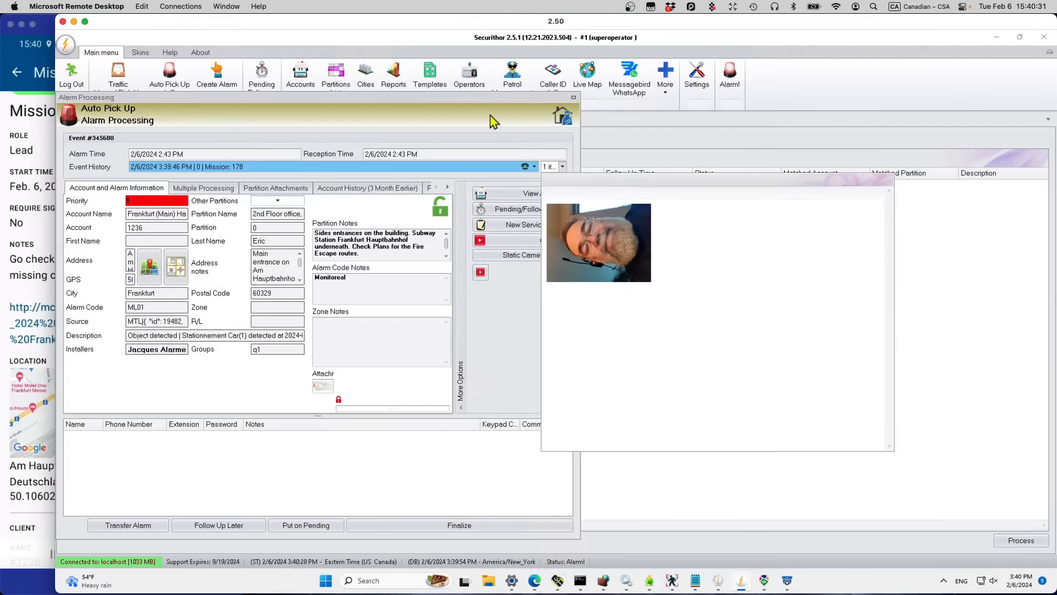
{"action": "left_click", "coordinate": [506, 135]}
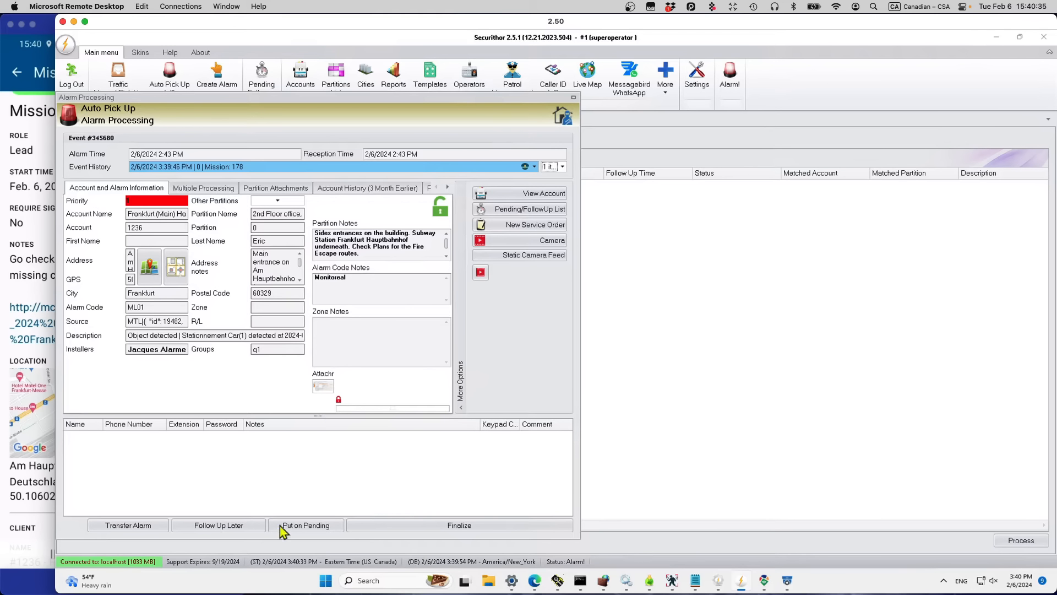
Step: Finalize the alarm with the comment 'Le patrouilleur indique que tout va bien', keeping the recordings
{"action": "left_click", "coordinate": [426, 525]}
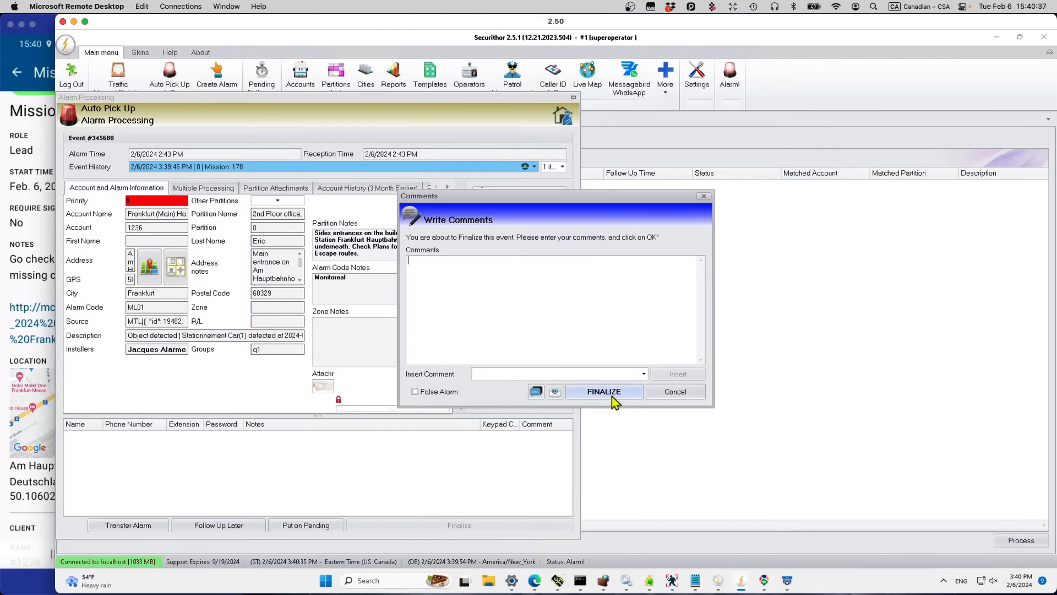
{"action": "left_click", "coordinate": [644, 373]}
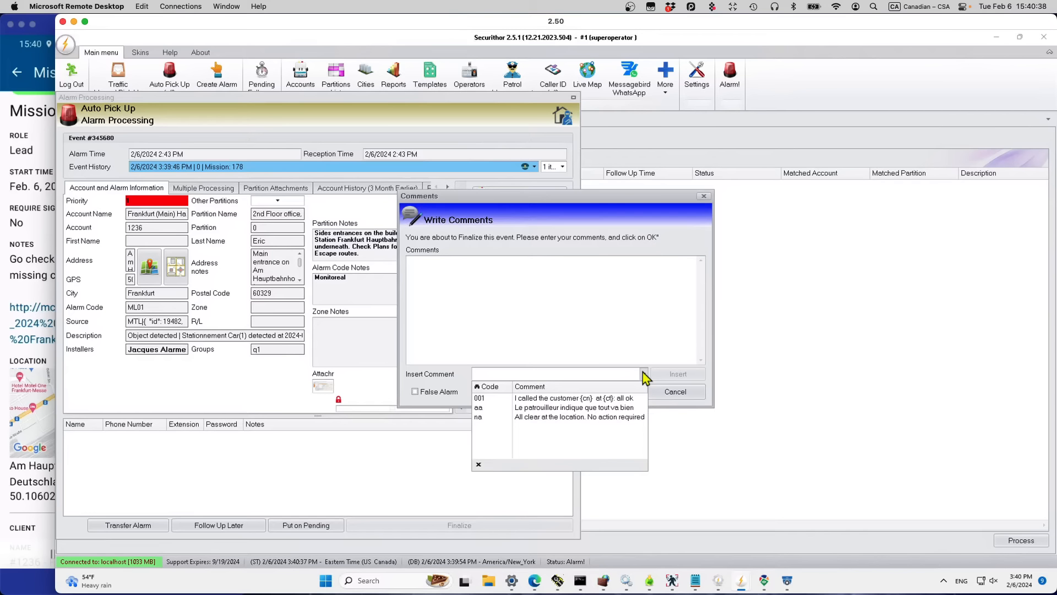
{"action": "left_click", "coordinate": [549, 417]}
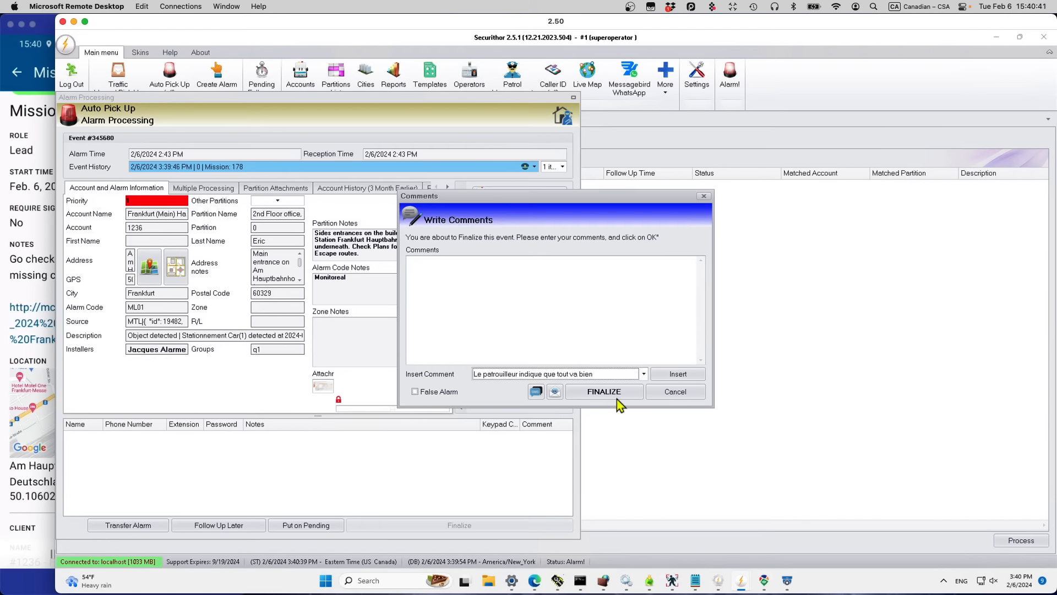
{"action": "left_click", "coordinate": [678, 375]}
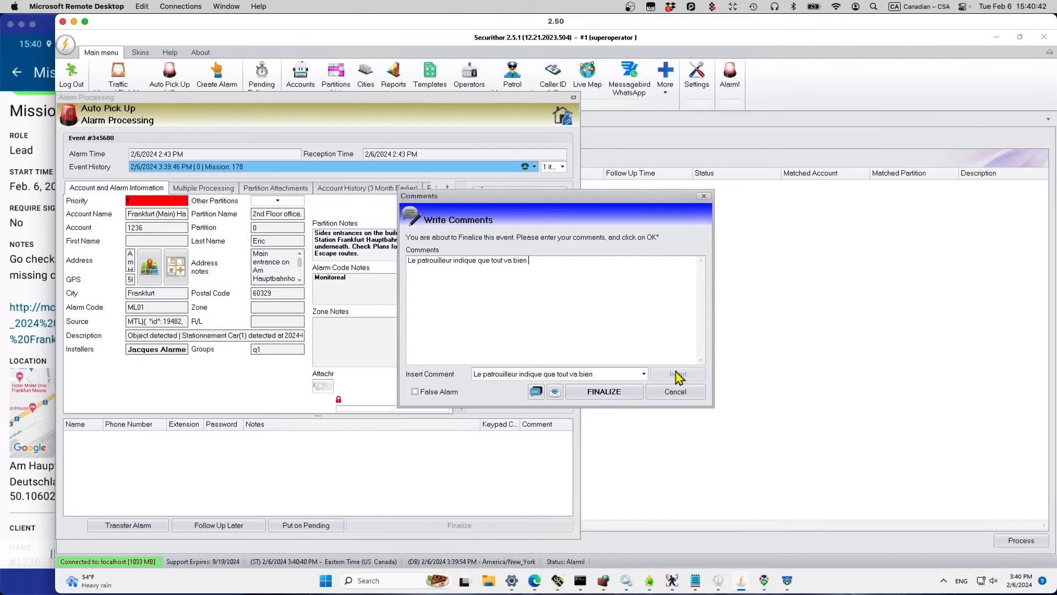
{"action": "left_click", "coordinate": [586, 392]}
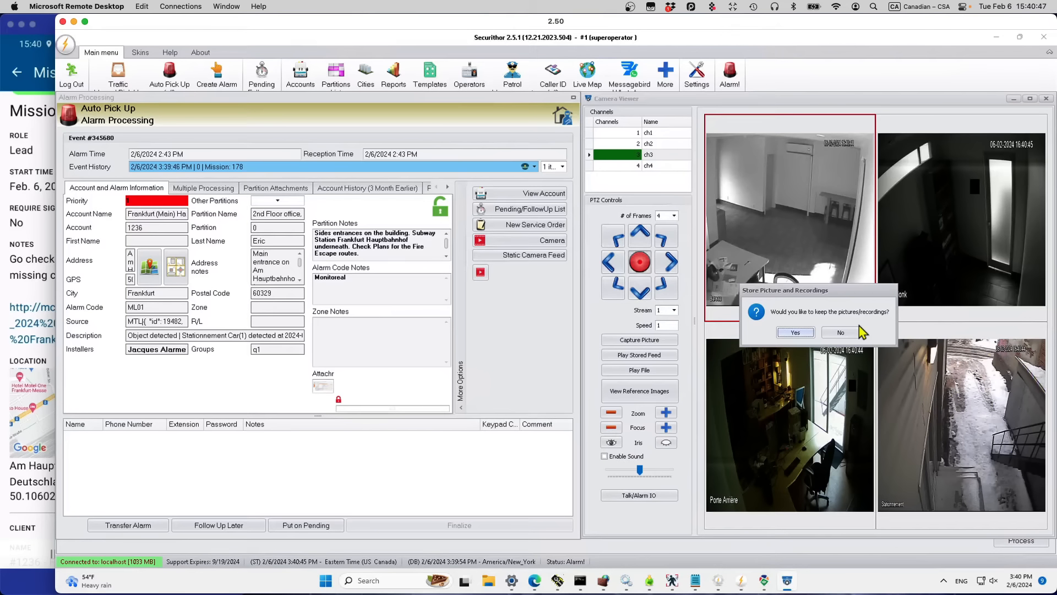
{"action": "left_click", "coordinate": [796, 333]}
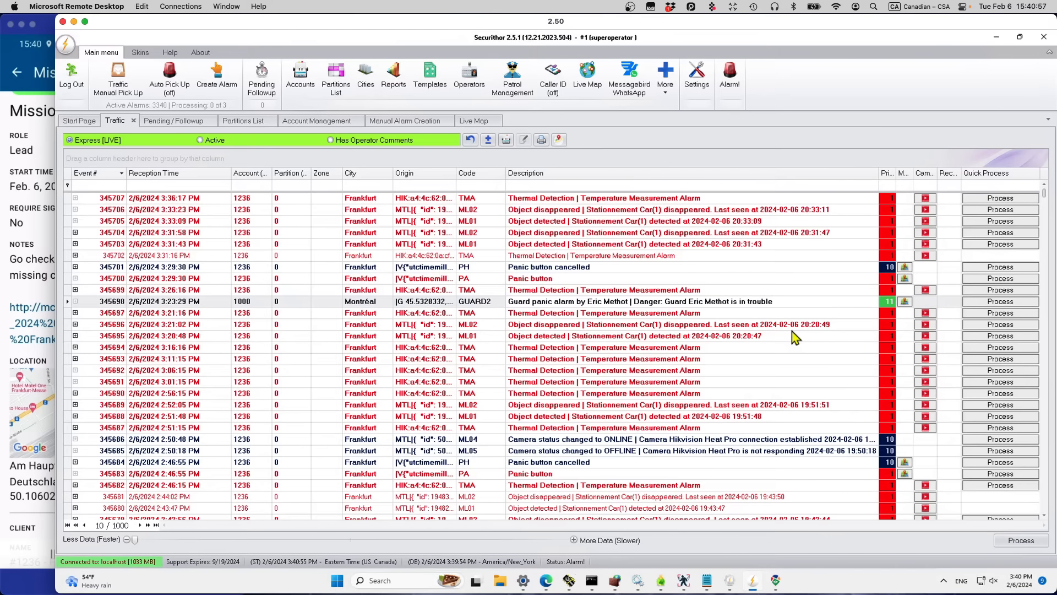
Step: Confirm the guard's presence on the phone app's dashboard, then minimize Securithor to the desktop
{"action": "left_click", "coordinate": [15, 77]}
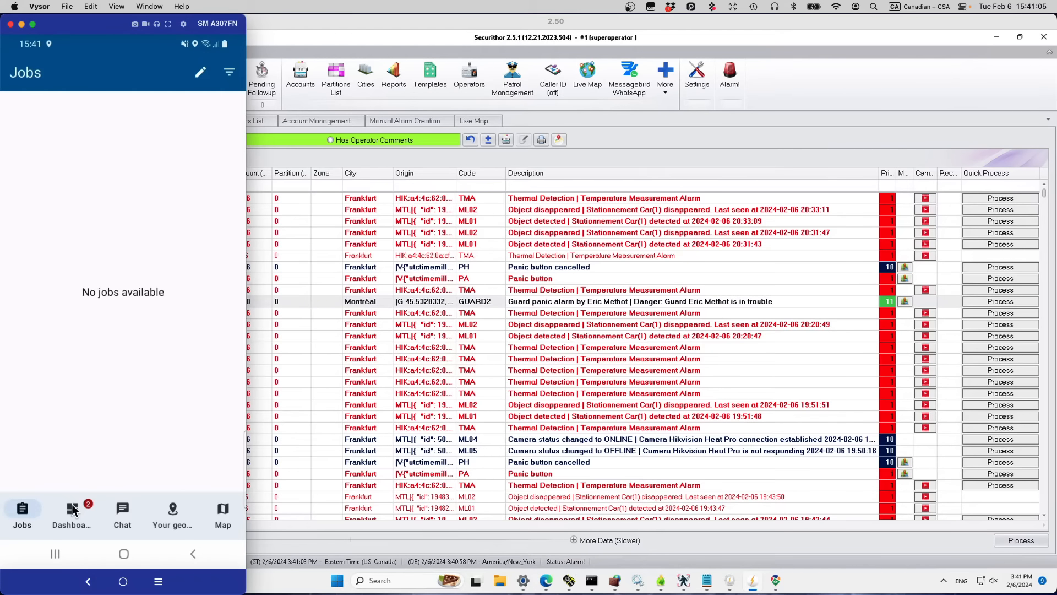
{"action": "left_click", "coordinate": [73, 509]}
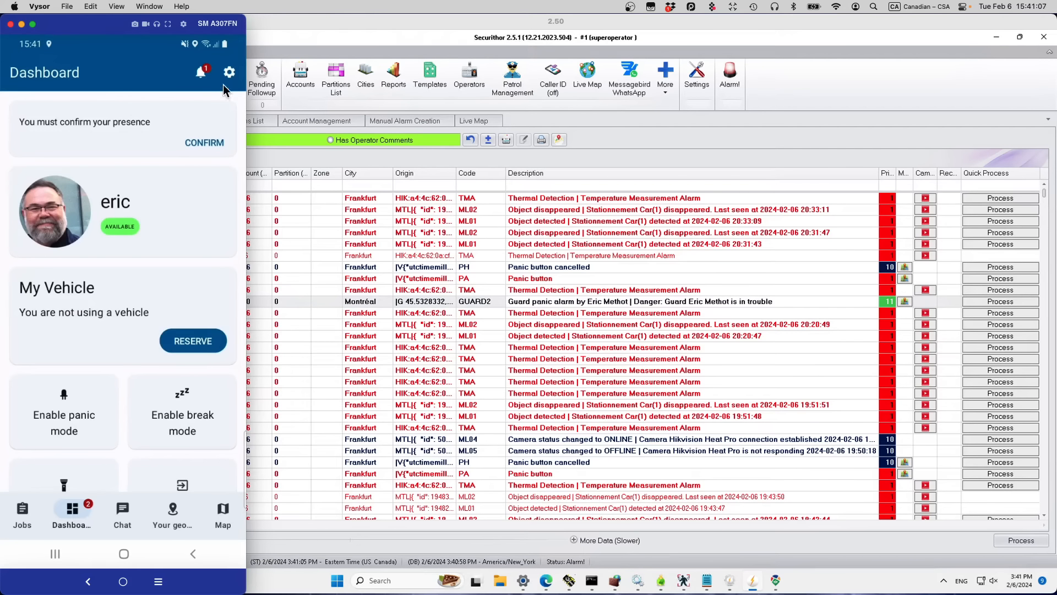
{"action": "left_click", "coordinate": [197, 143]}
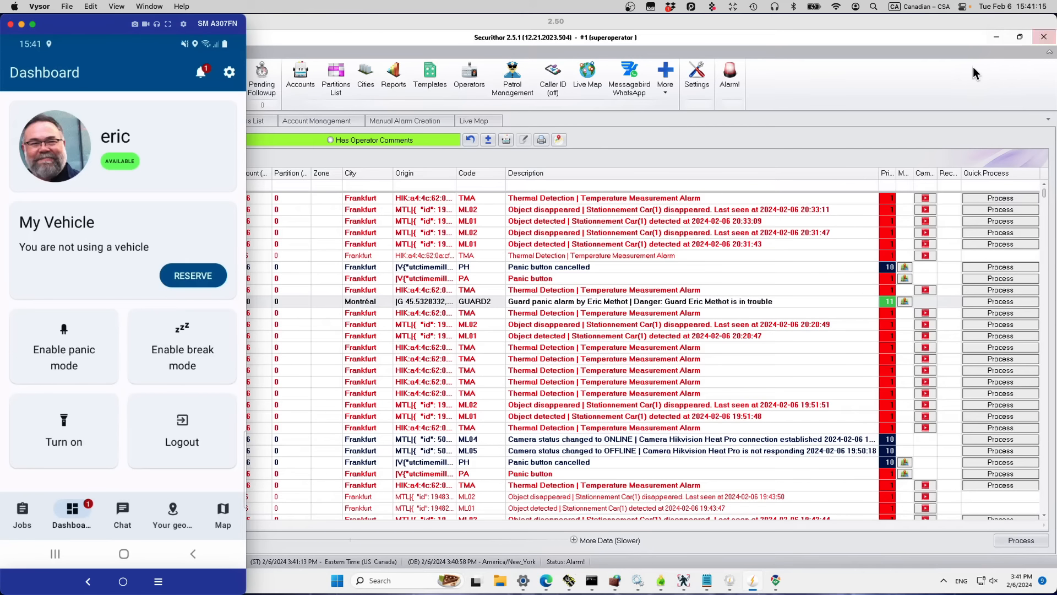
{"action": "left_click", "coordinate": [997, 37]}
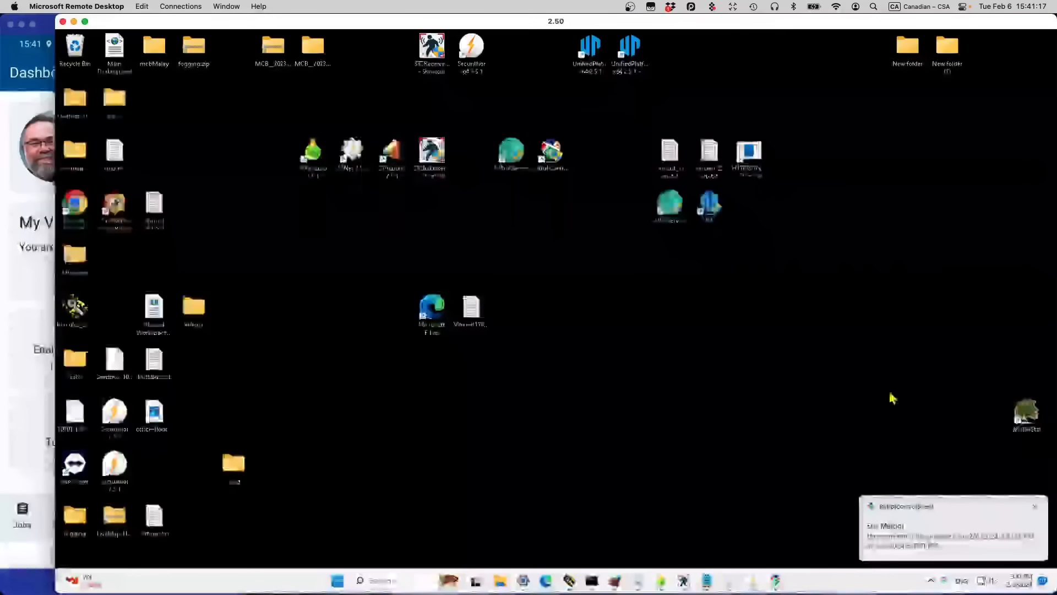
Step: Restore Mission Control Board, show MONK Street from the geofence list, and open it for editing
{"action": "left_click", "coordinate": [776, 580]}
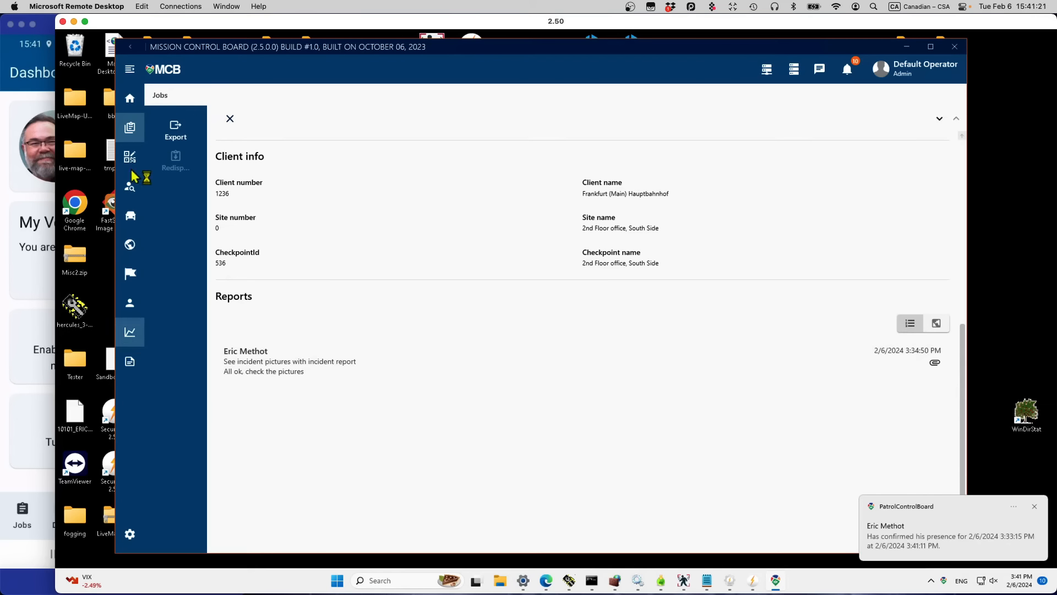
{"action": "left_click", "coordinate": [131, 103]}
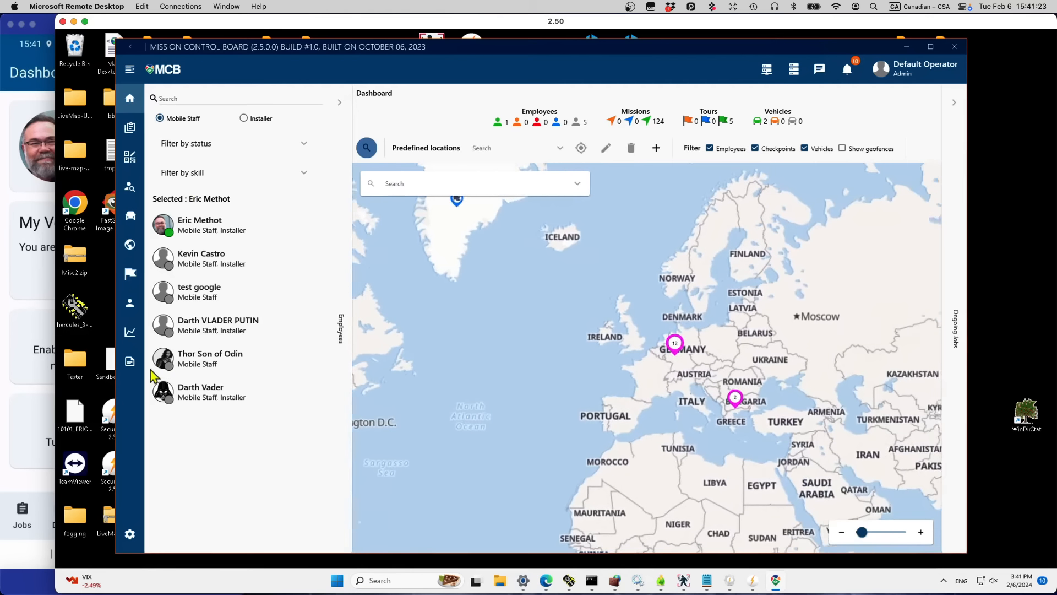
{"action": "left_click", "coordinate": [129, 251]}
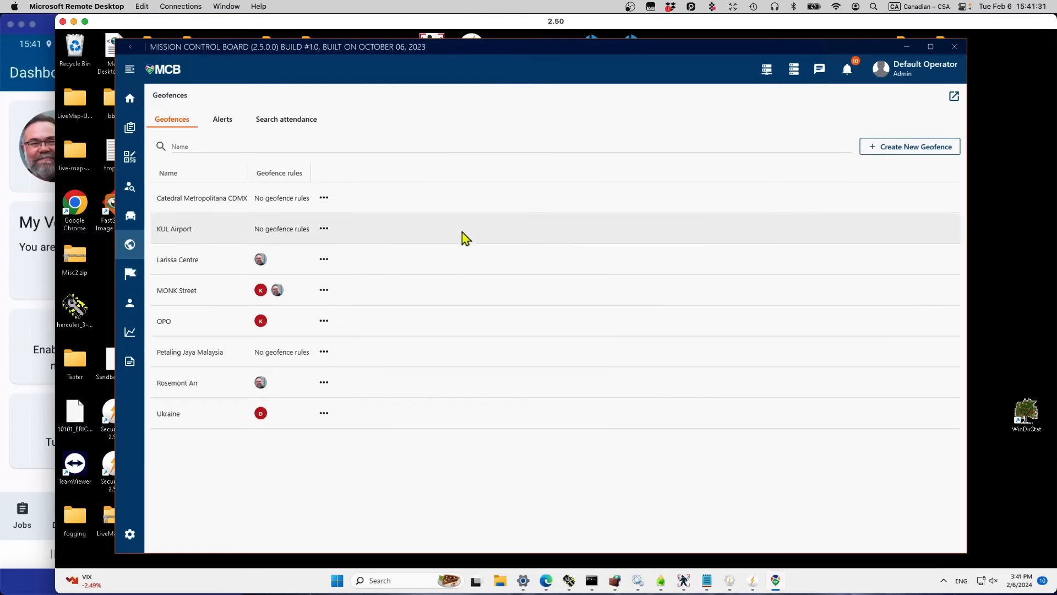
{"action": "left_click", "coordinate": [457, 302]}
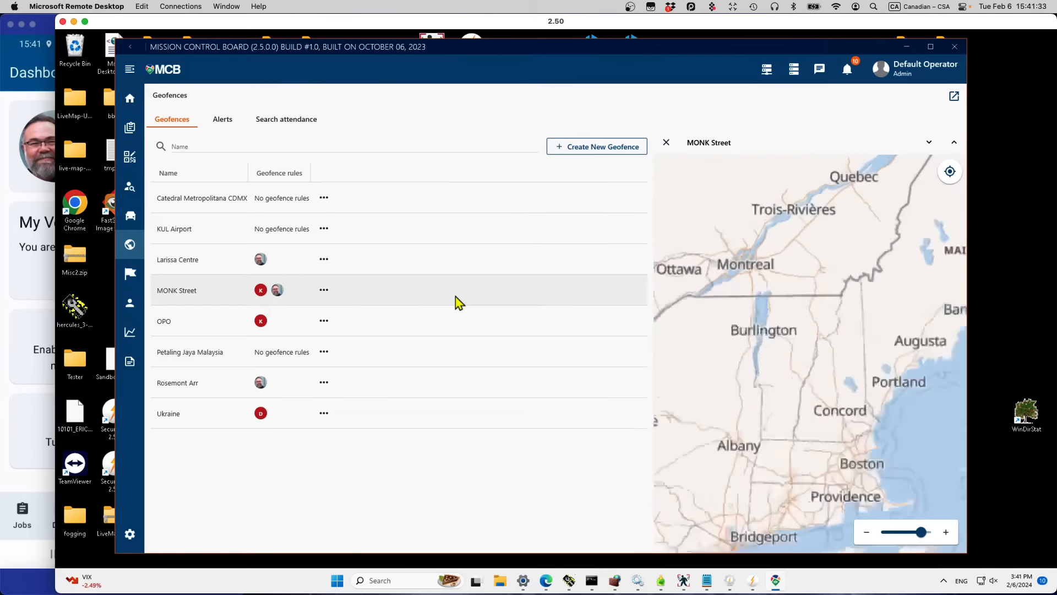
{"action": "left_click", "coordinate": [324, 290]}
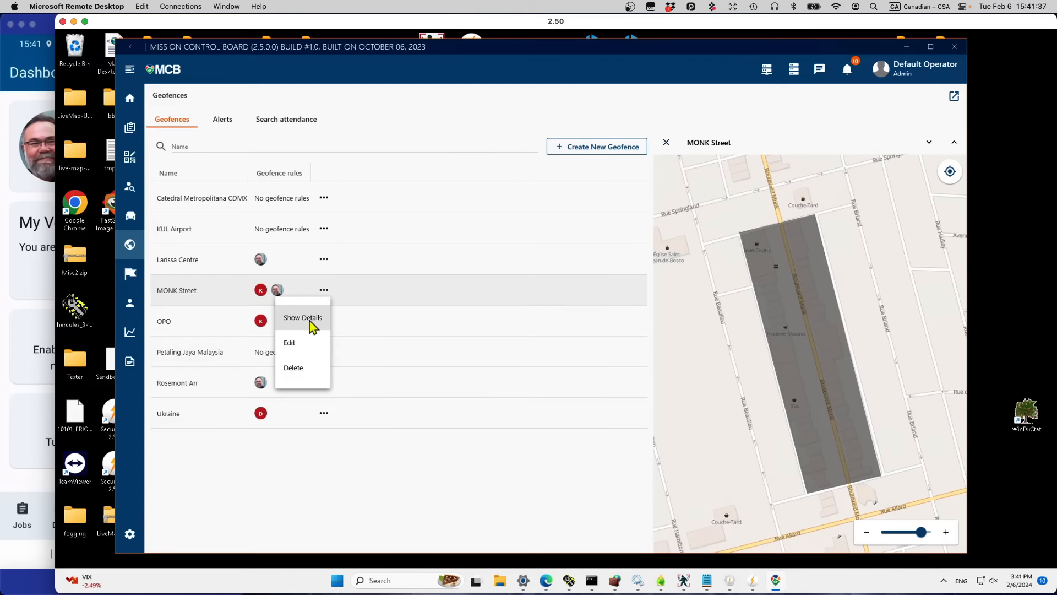
{"action": "left_click", "coordinate": [302, 347]}
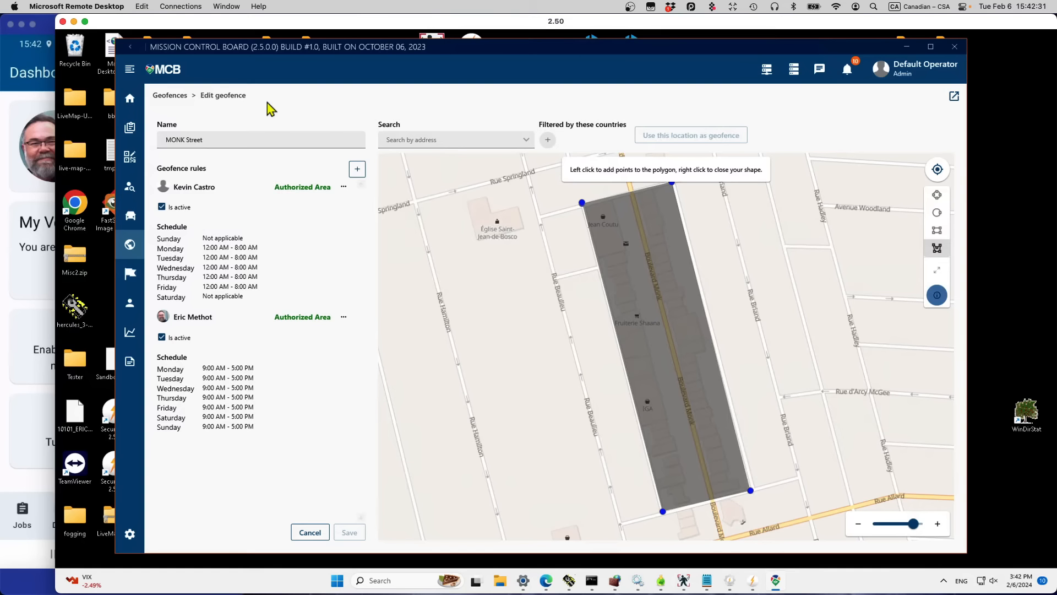
Step: Return to the dashboard, select the first staff member and show geofence areas on the map
{"action": "left_click", "coordinate": [126, 100]}
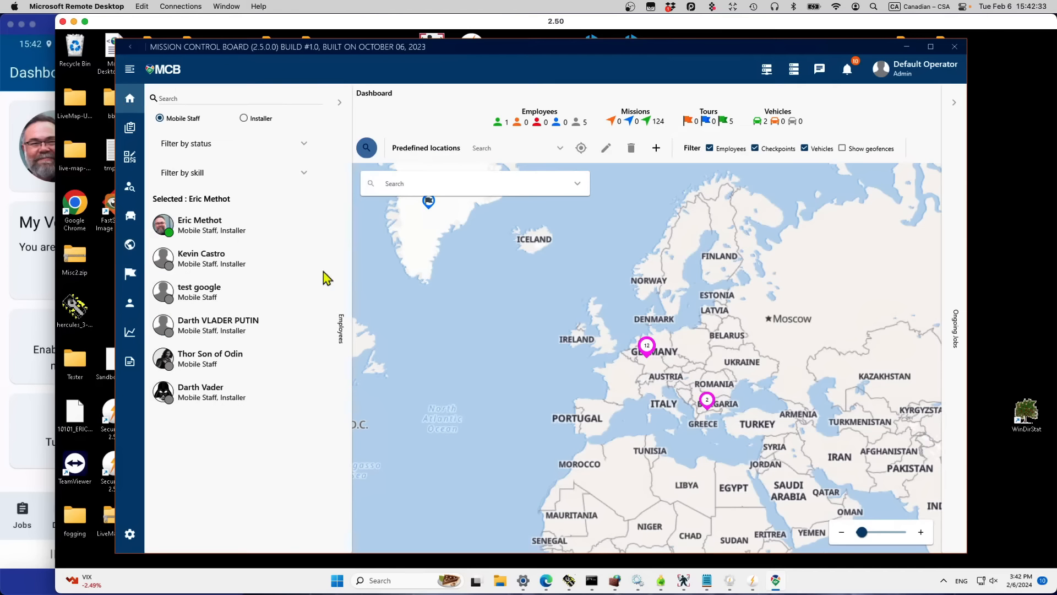
{"action": "left_click", "coordinate": [209, 225]}
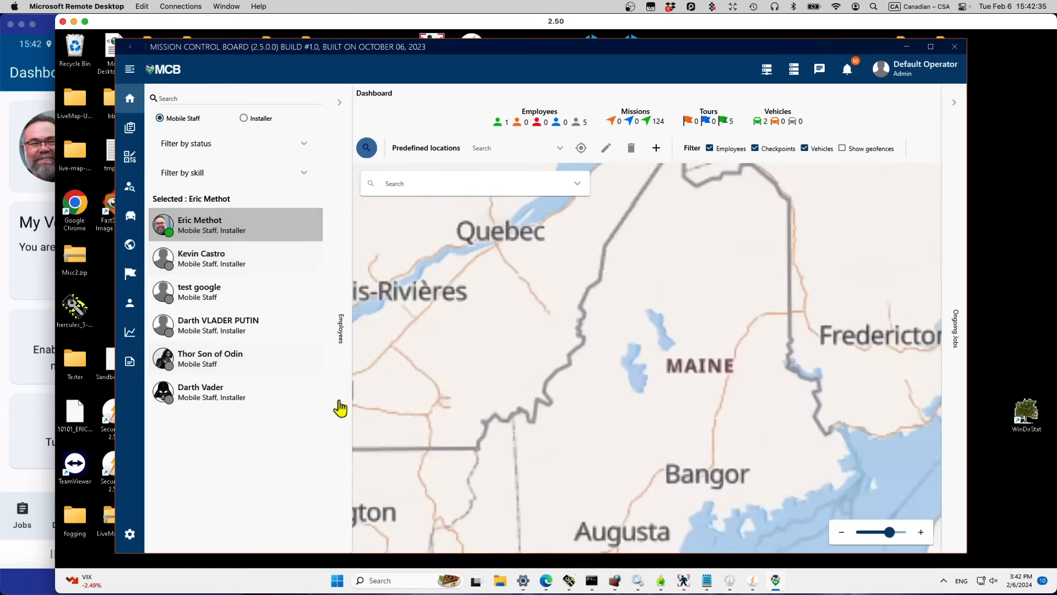
{"action": "left_click", "coordinate": [842, 148]}
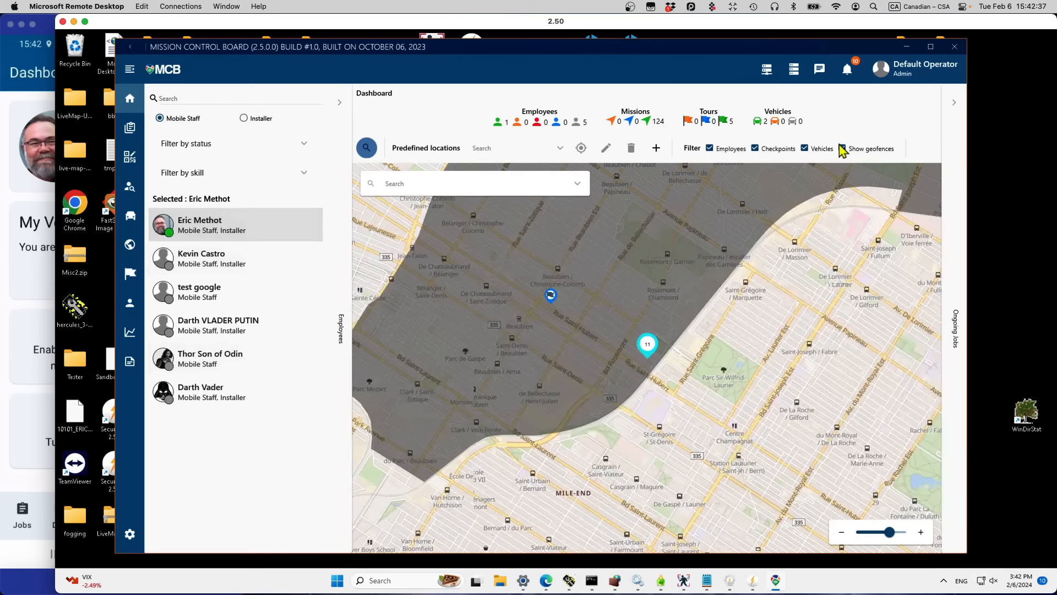
Step: Move the map to the saved Boulevard Monk location, then start a new predefined location
{"action": "mouse_move", "coordinate": [530, 336]}
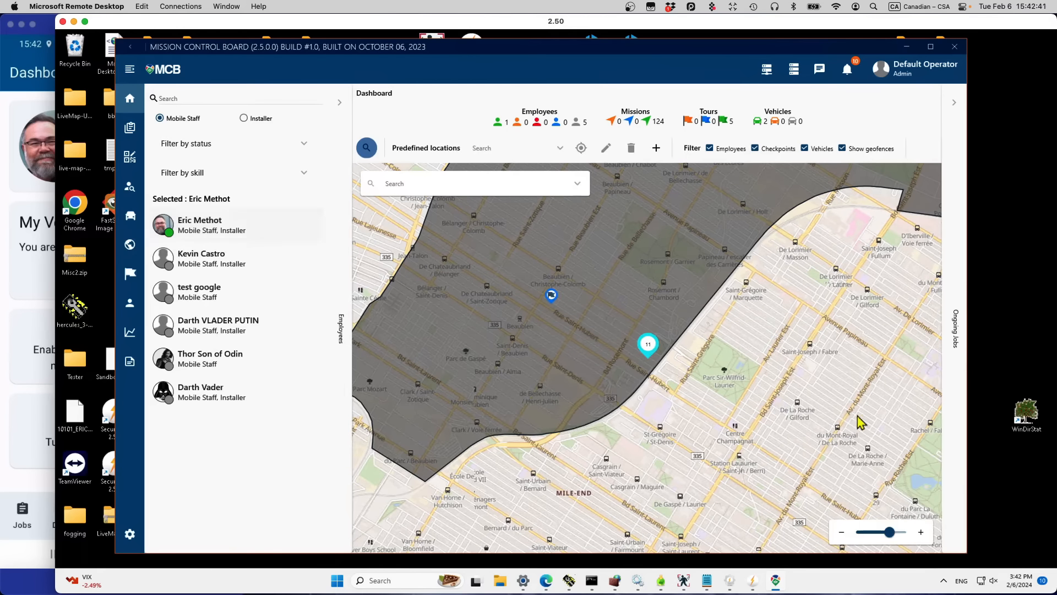
{"action": "mouse_move", "coordinate": [743, 407]}
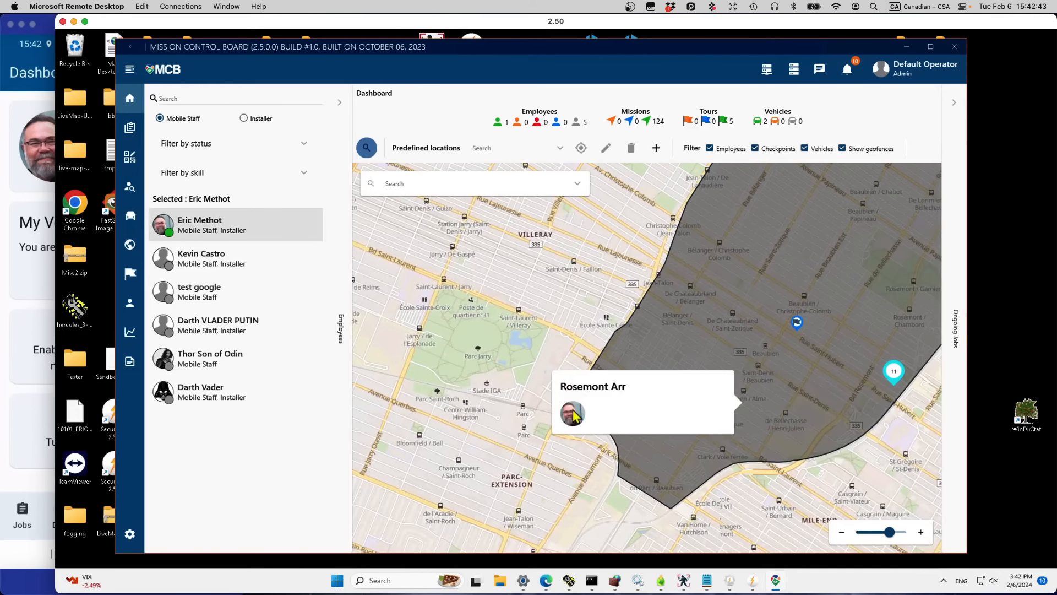
{"action": "mouse_move", "coordinate": [573, 417]}
{"action": "left_click", "coordinate": [561, 150]}
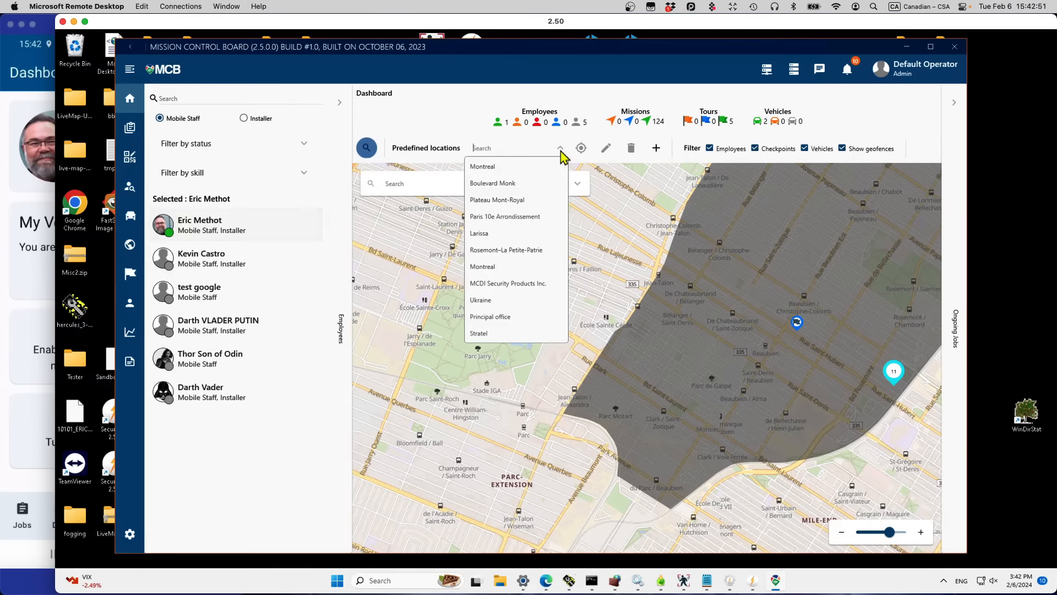
{"action": "left_click", "coordinate": [501, 185]}
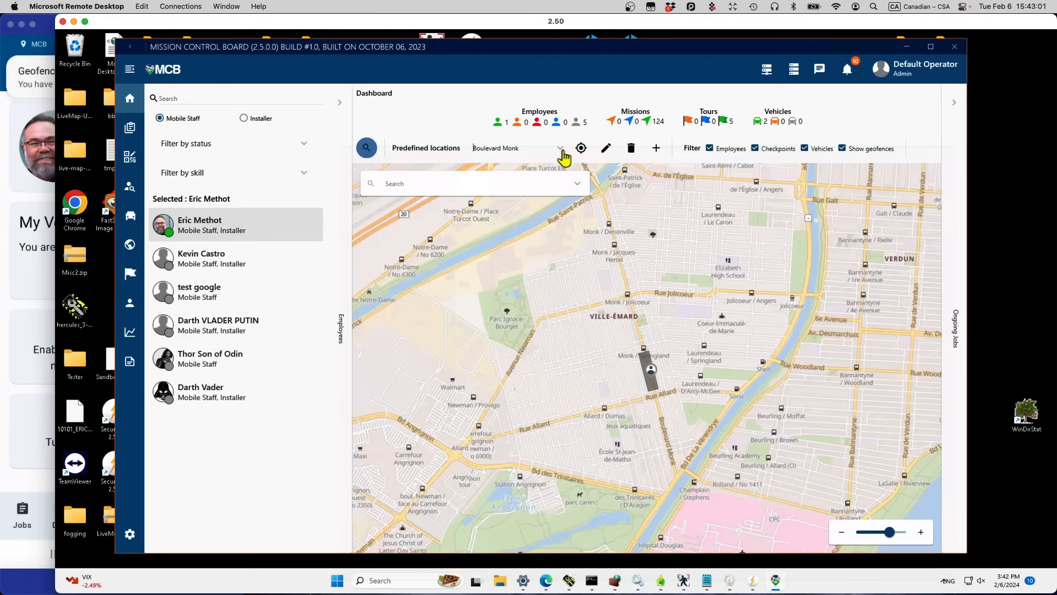
{"action": "left_click", "coordinate": [560, 149]}
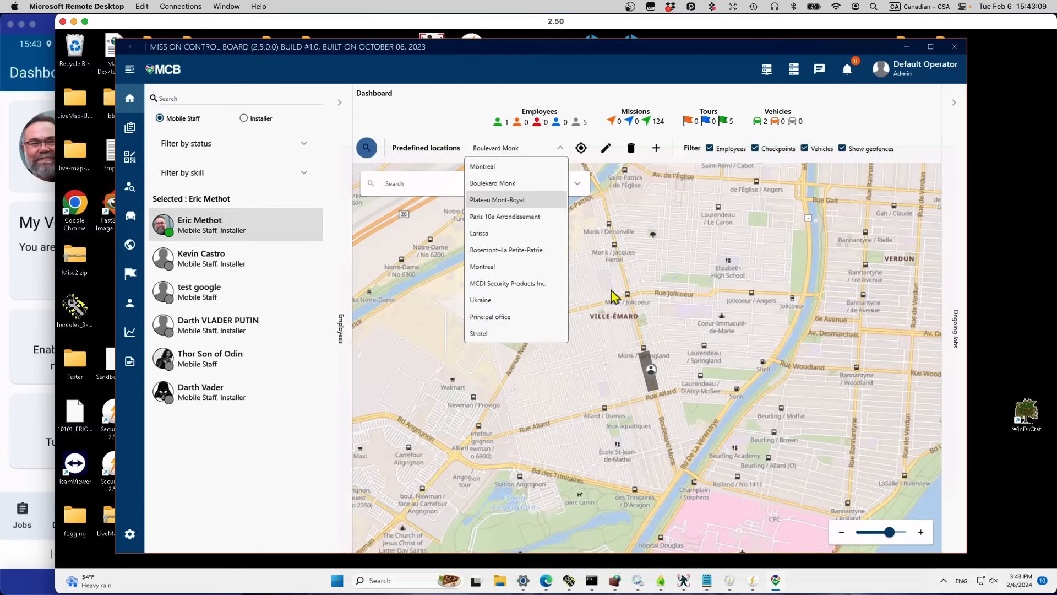
{"action": "left_click", "coordinate": [659, 292]}
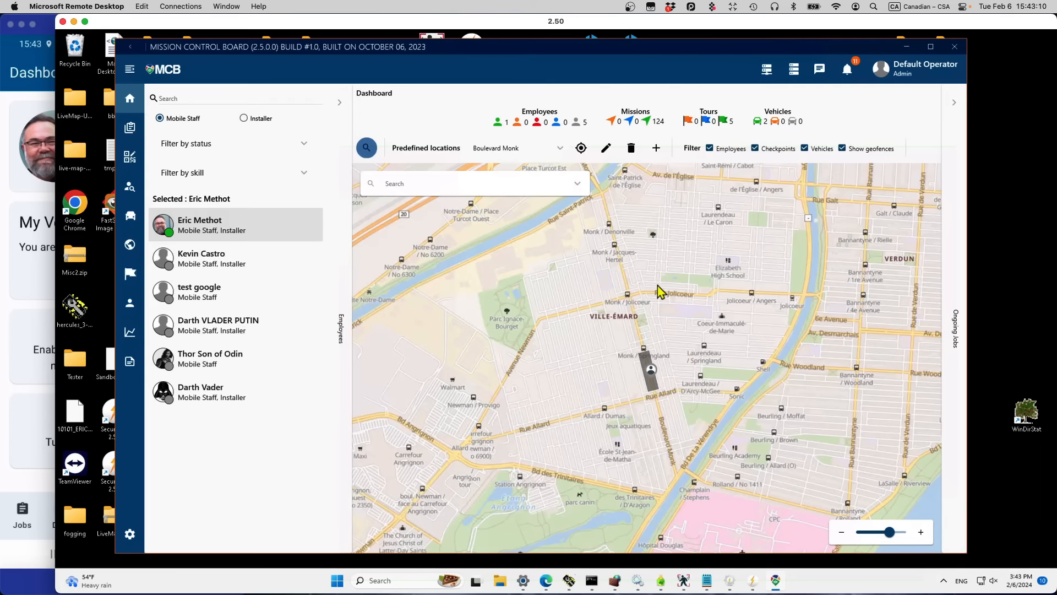
{"action": "left_click", "coordinate": [655, 149]}
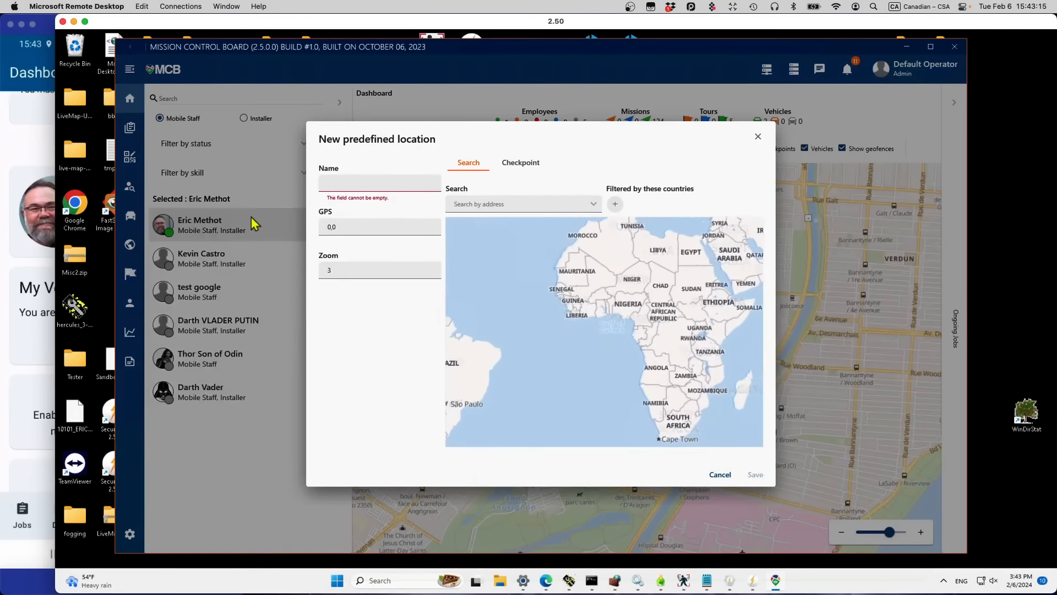
Step: Name the location 'Kuala Lumpur Stratel' and set its address to the STRATEL (M) SDN BHD result
{"action": "left_click", "coordinate": [332, 184]}
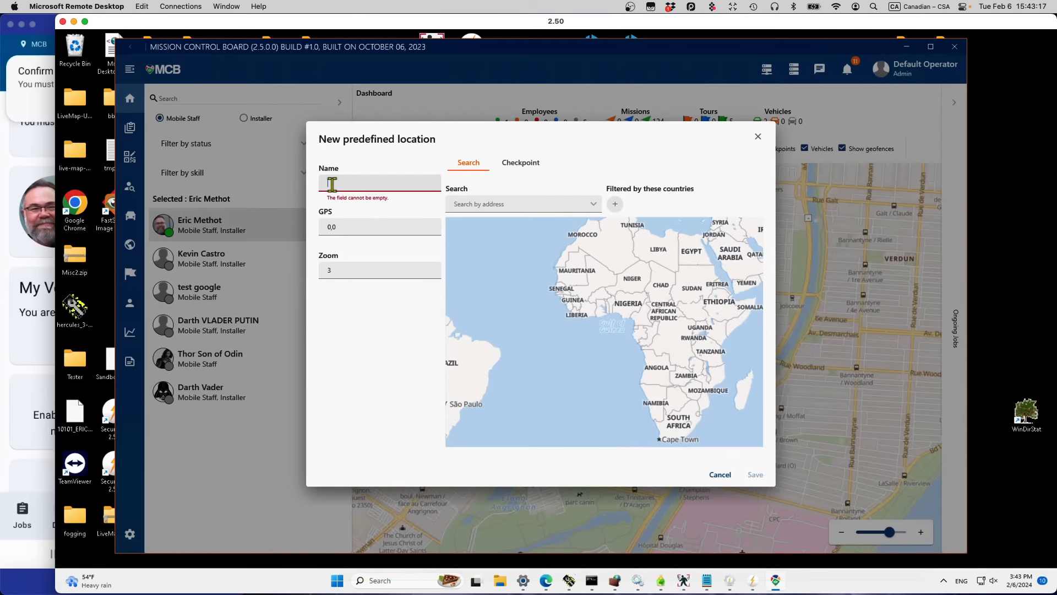
{"action": "type", "text": "K"}
{"action": "key", "text": "BackSpace"}
{"action": "type", "text": "Kuala Lumpur Strat"}
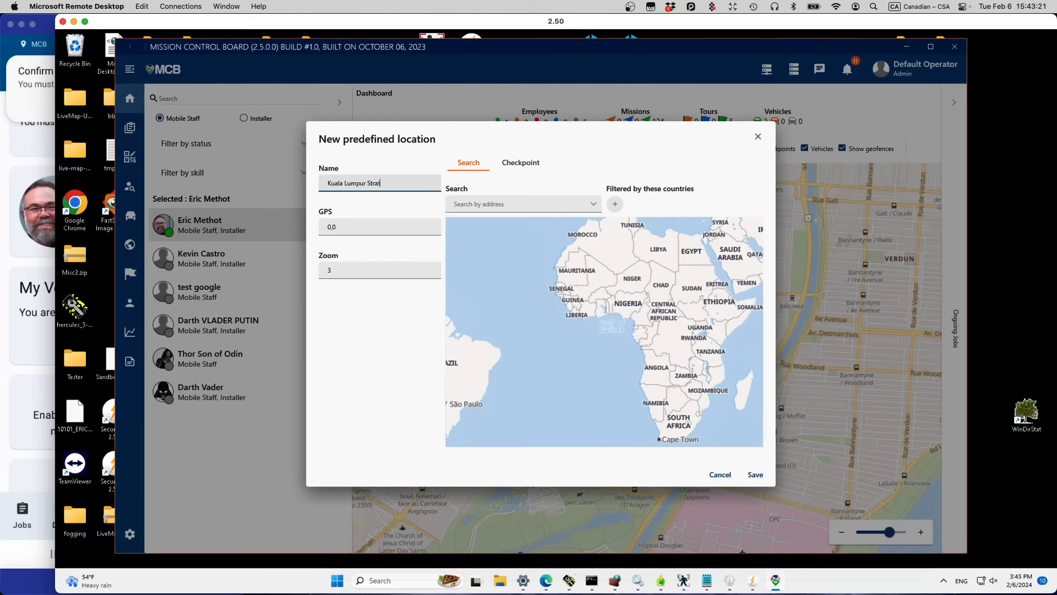
{"action": "type", "text": "el"}
{"action": "left_click", "coordinate": [485, 204]}
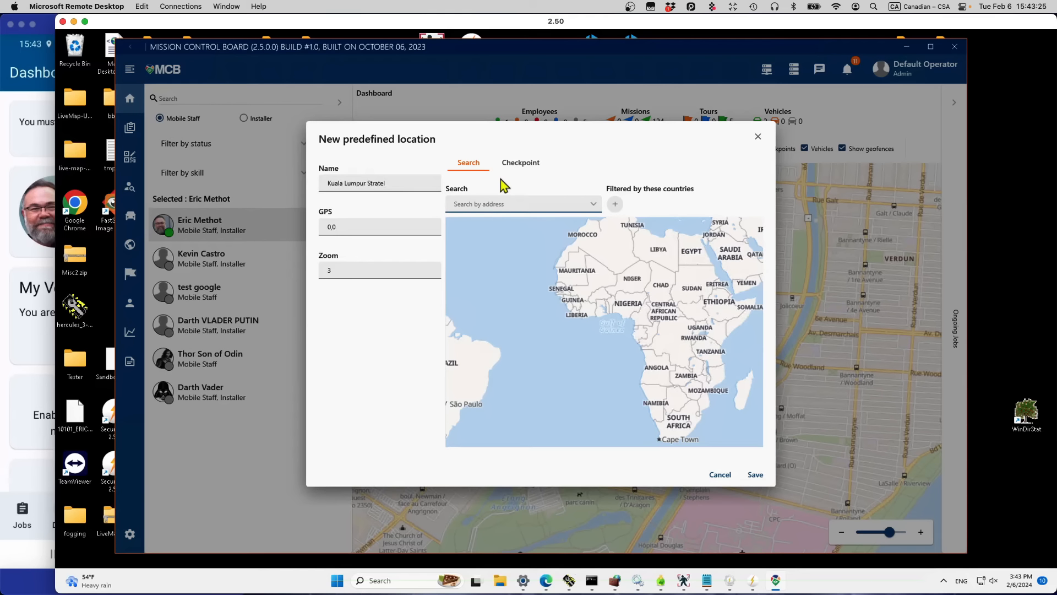
{"action": "type", "text": "stratel"}
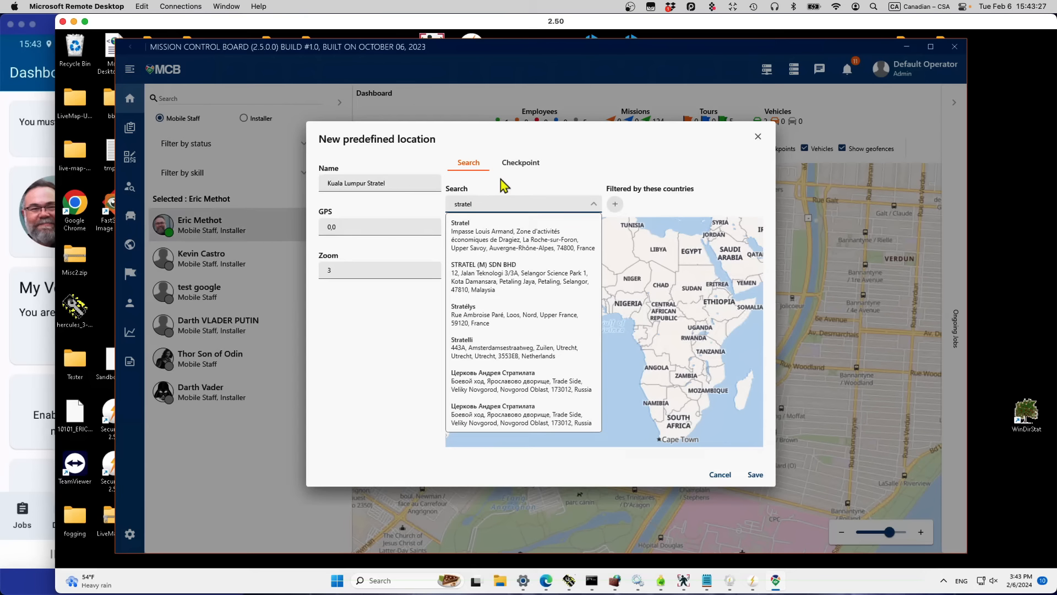
{"action": "left_click", "coordinate": [498, 275]}
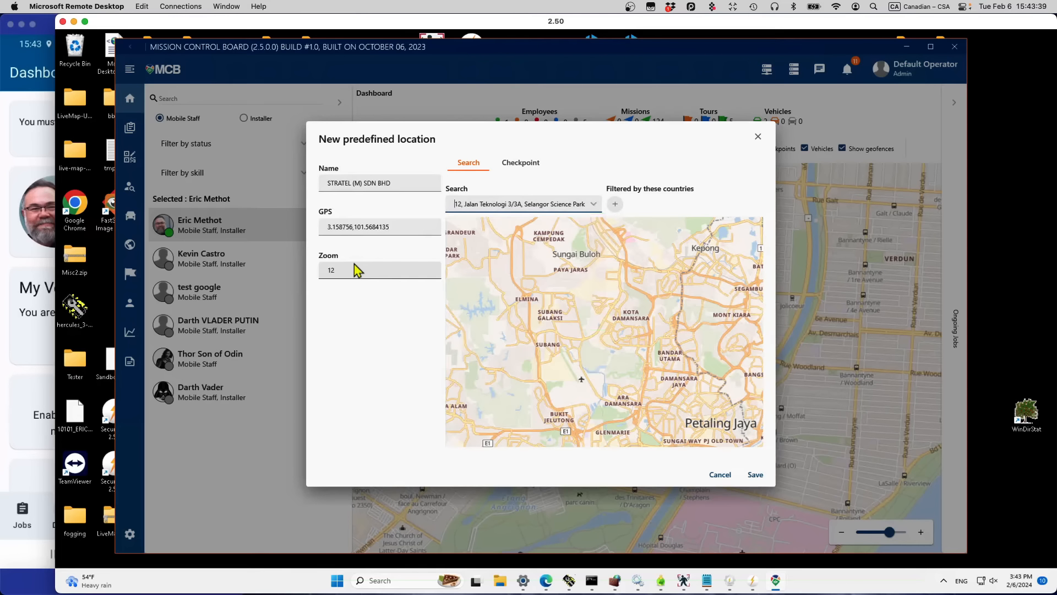
Step: Link it to client STRATEL (m) Sdn Bhd with the unnamed site and checkpoint 537
{"action": "left_click", "coordinate": [522, 165]}
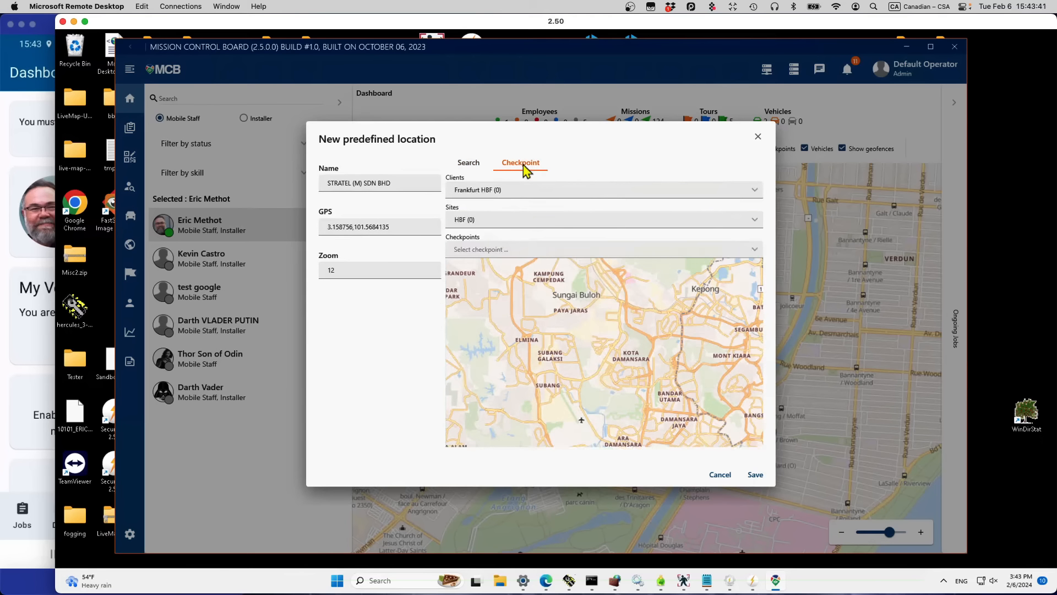
{"action": "left_click", "coordinate": [757, 192]}
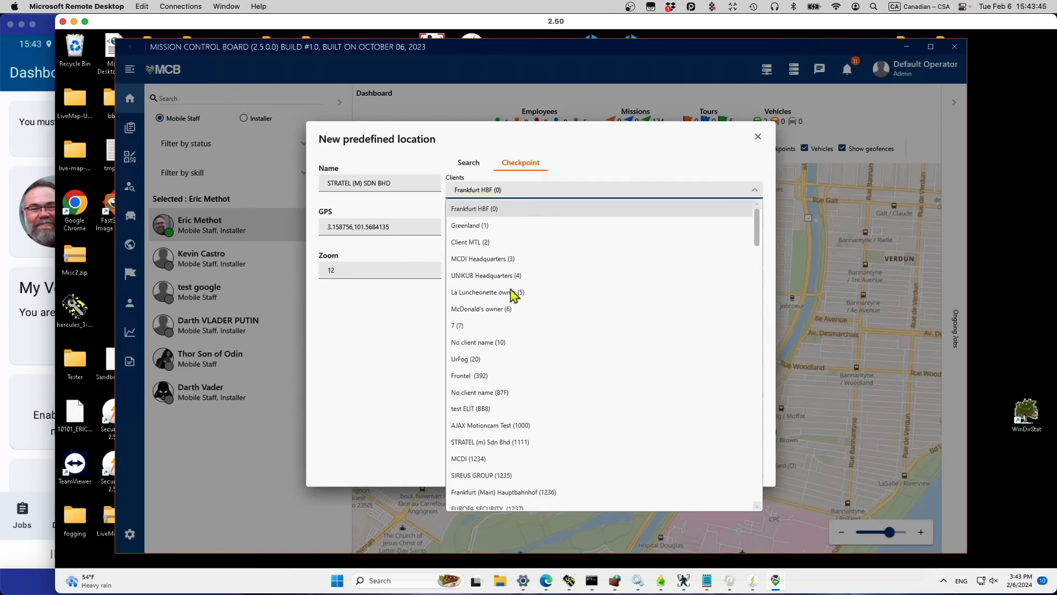
{"action": "left_click", "coordinate": [479, 443]}
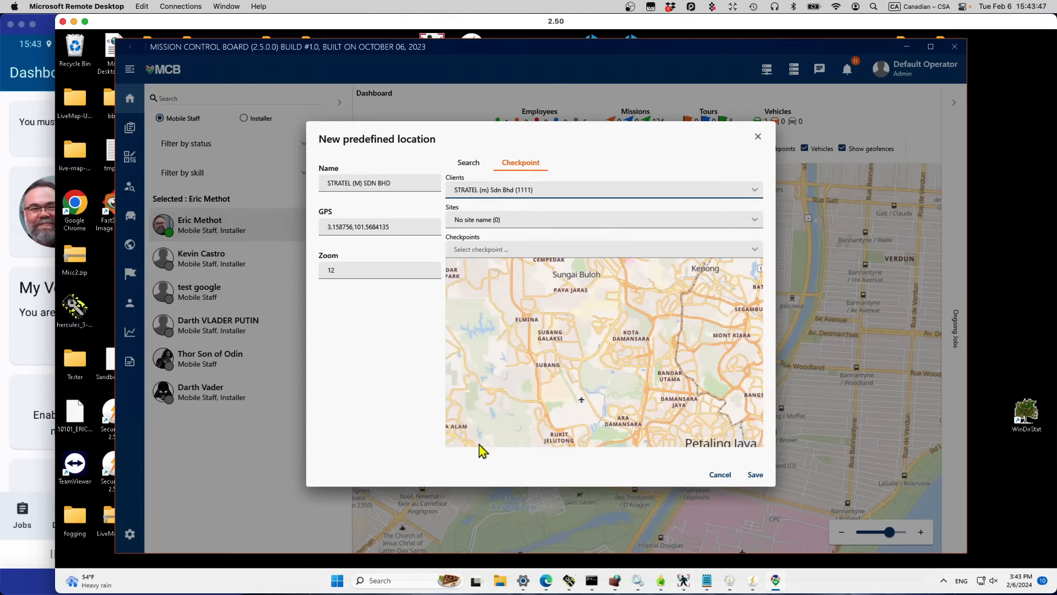
{"action": "left_click", "coordinate": [755, 225]}
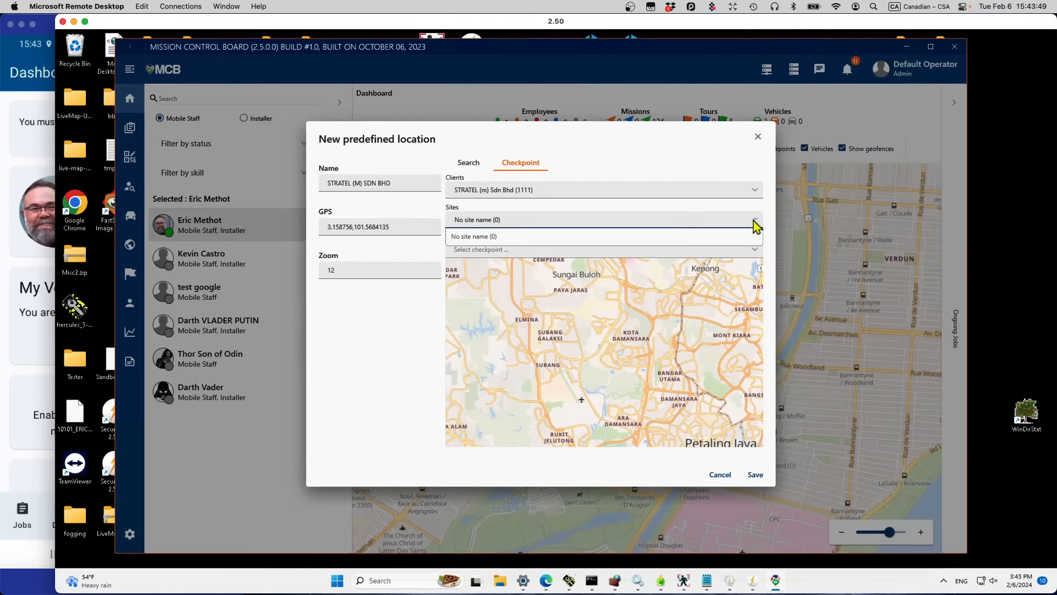
{"action": "left_click", "coordinate": [630, 243]}
{"action": "left_click", "coordinate": [756, 251]}
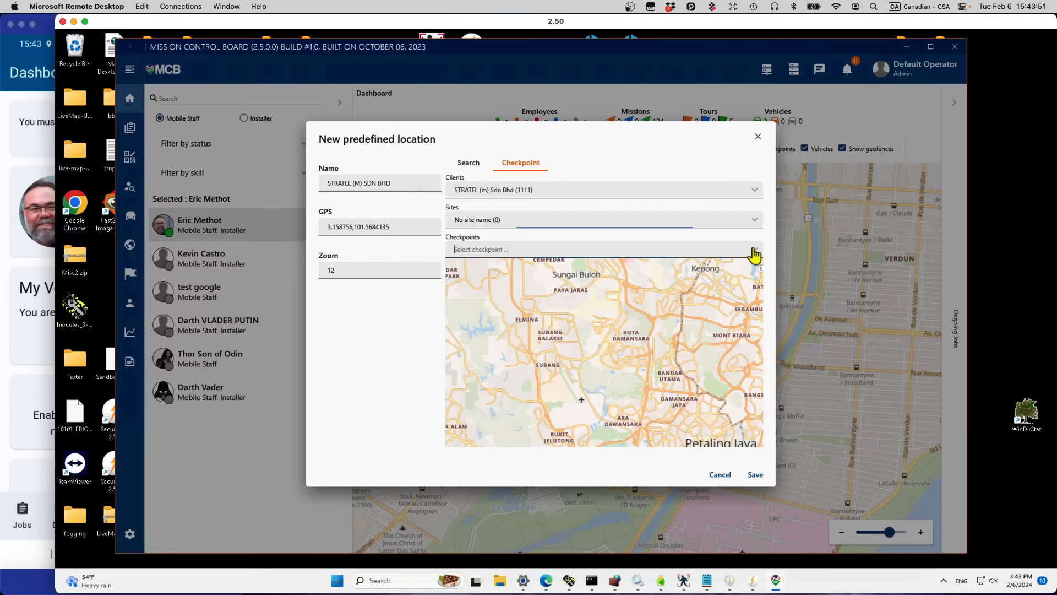
{"action": "left_click", "coordinate": [529, 275]}
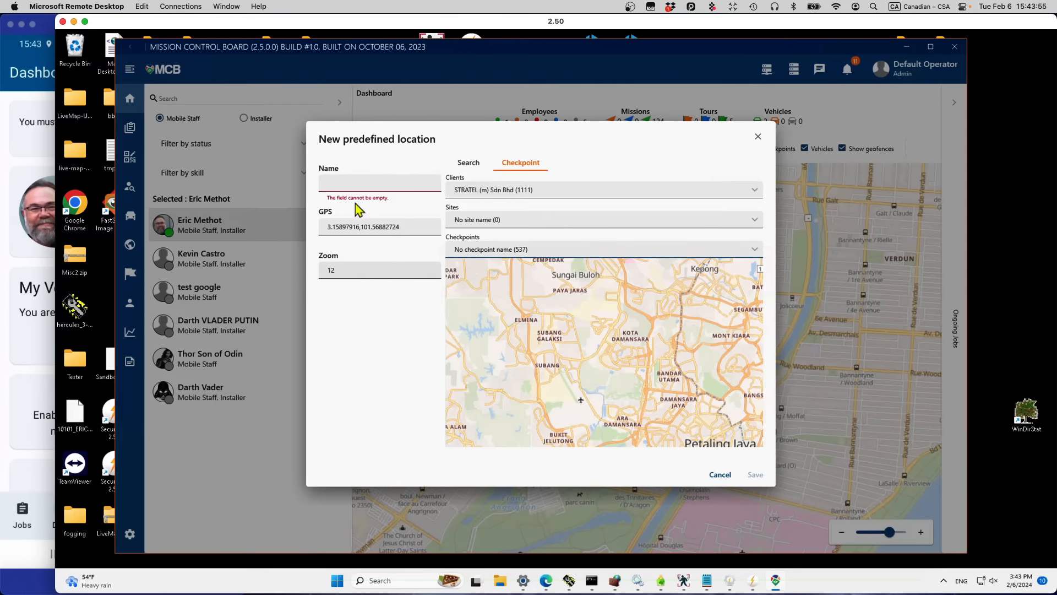
Step: Rename the location 'Stratel KUL' and save it
{"action": "left_click", "coordinate": [345, 185]}
{"action": "type", "text": "Str"}
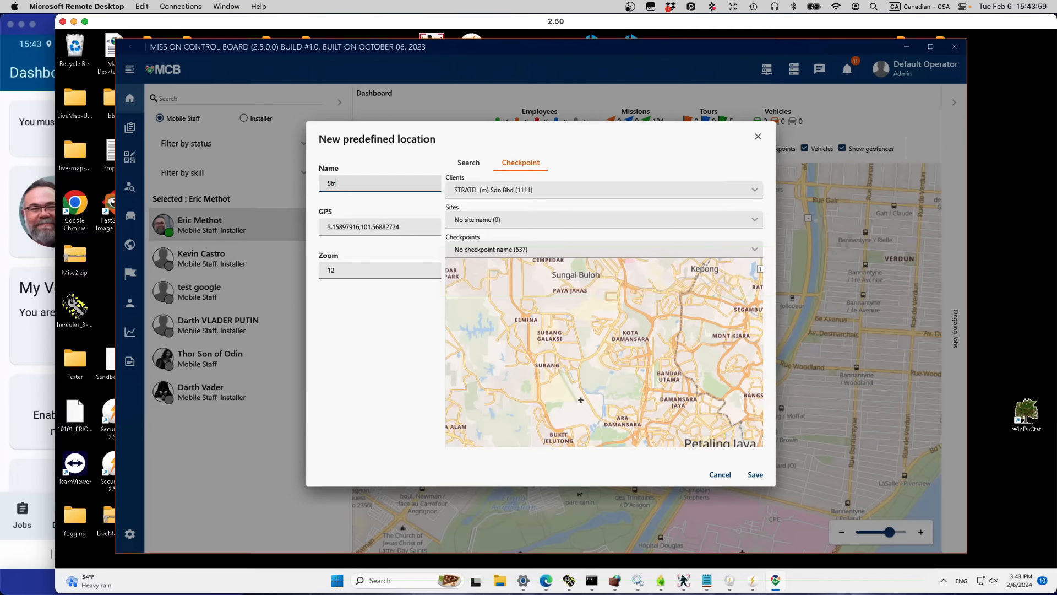
{"action": "type", "text": "atel KUL"}
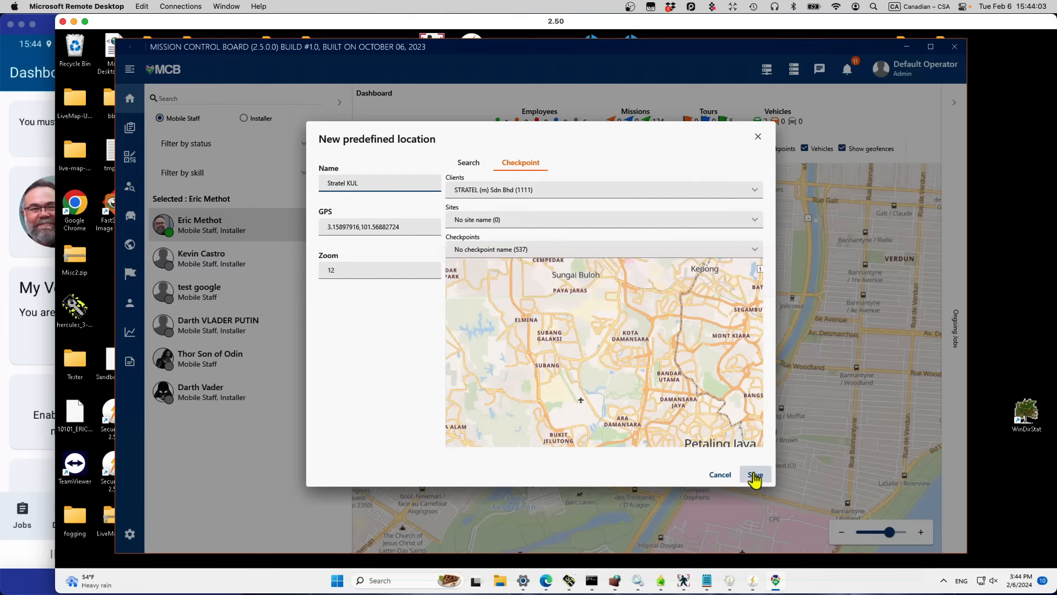
{"action": "left_click", "coordinate": [755, 476]}
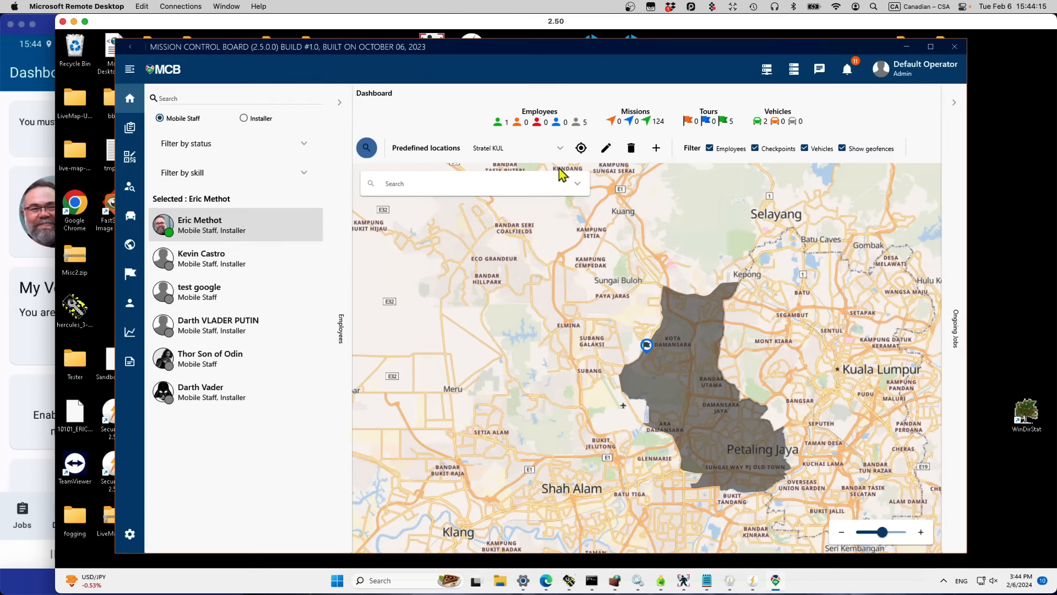
Step: Return the map to Boulevard Monk and open the Itineraries page
{"action": "left_click", "coordinate": [559, 150]}
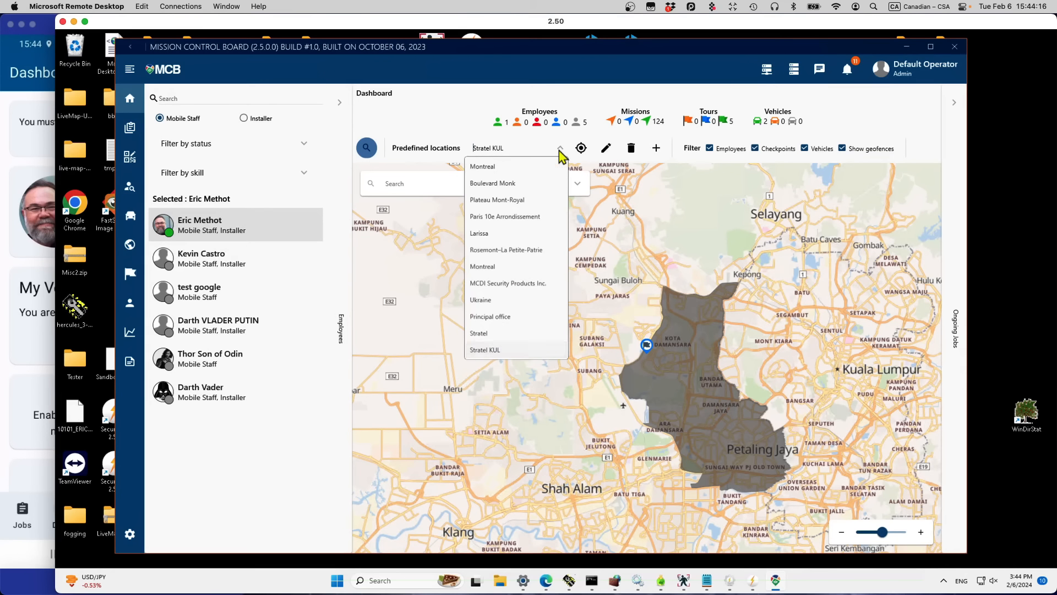
{"action": "left_click", "coordinate": [523, 183]}
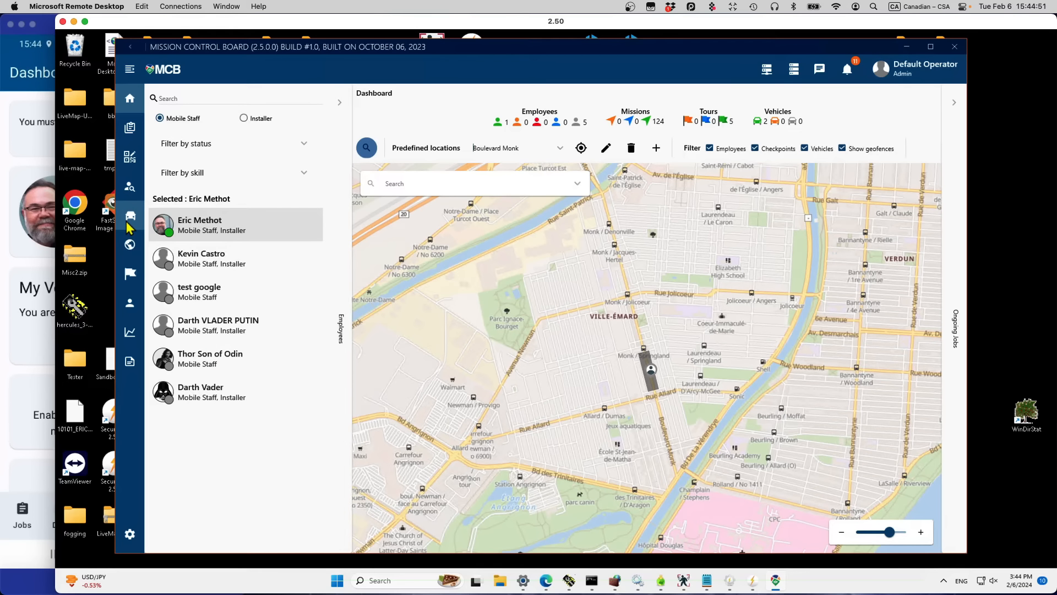
{"action": "left_click", "coordinate": [131, 276]}
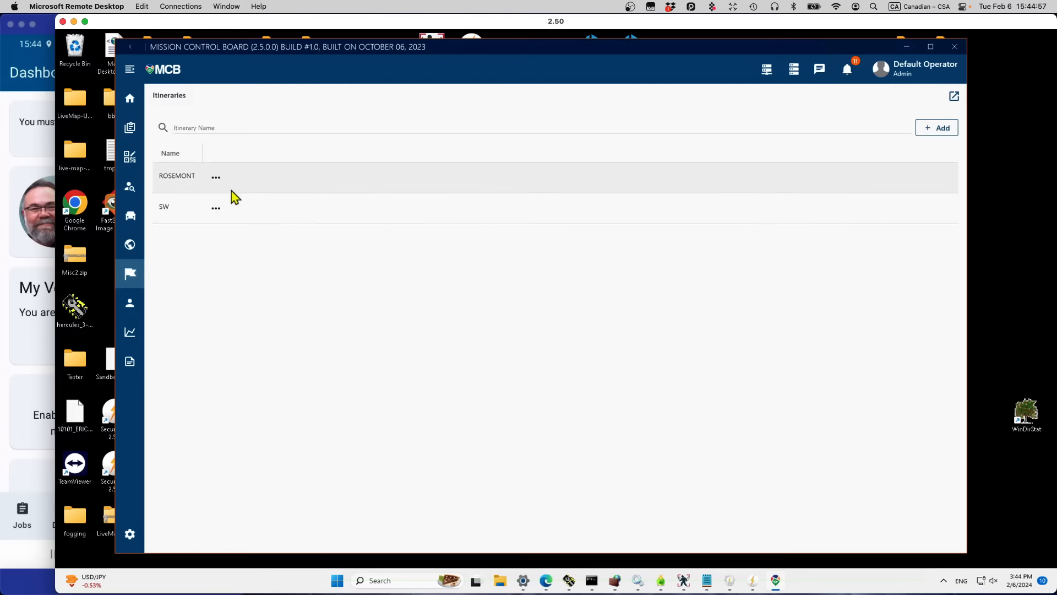
Step: Edit the ROSEMONT itinerary and scroll its checkpoint list back to the top
{"action": "left_click", "coordinate": [215, 179]}
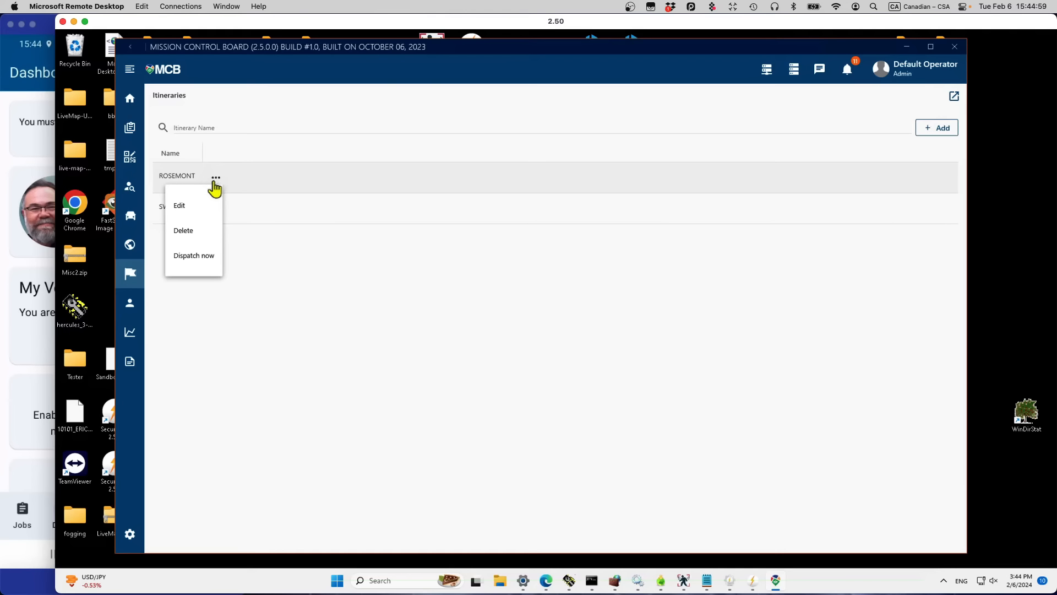
{"action": "left_click", "coordinate": [210, 207]}
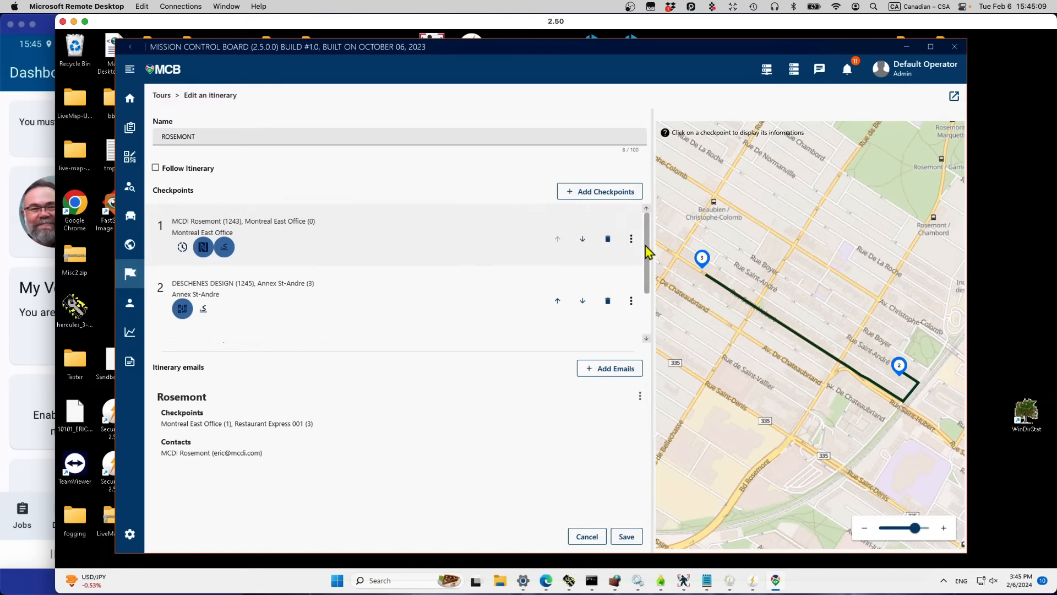
{"action": "left_click_drag", "start_coordinate": [650, 311], "coordinate": [649, 217]}
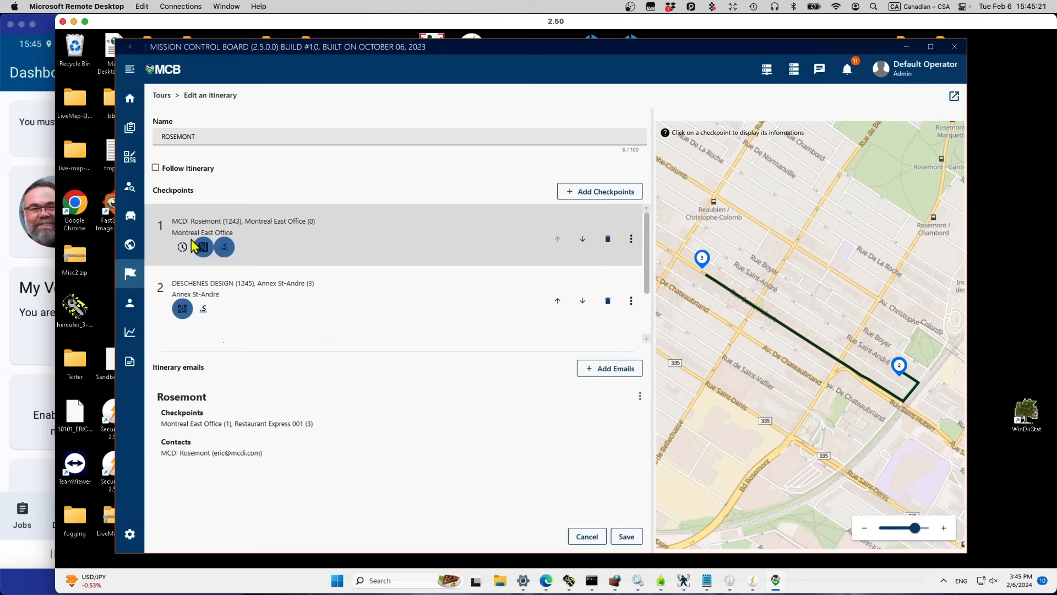
{"action": "left_click", "coordinate": [632, 240]}
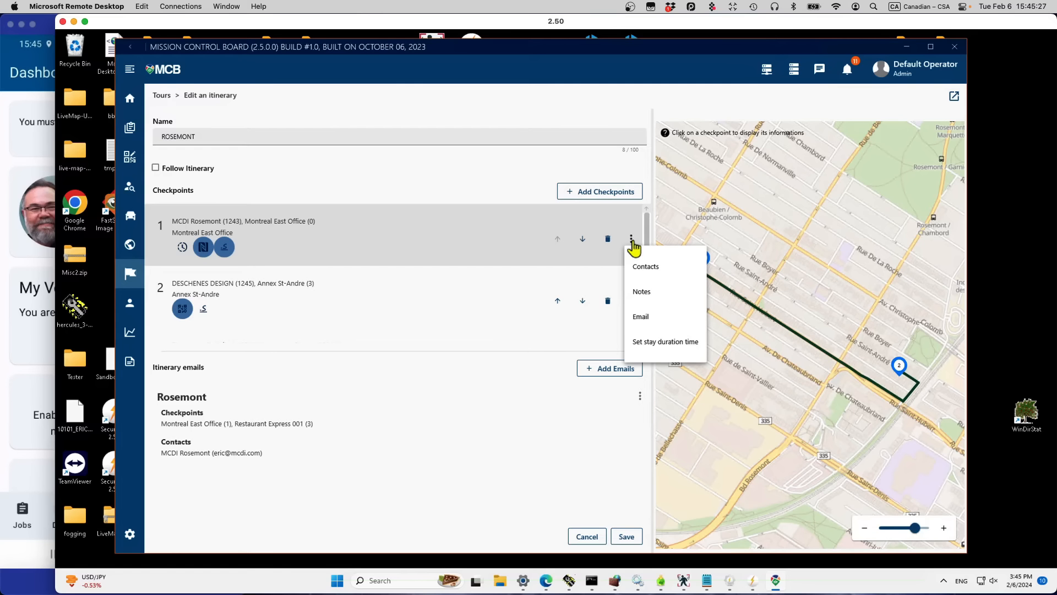
{"action": "left_click", "coordinate": [637, 324]}
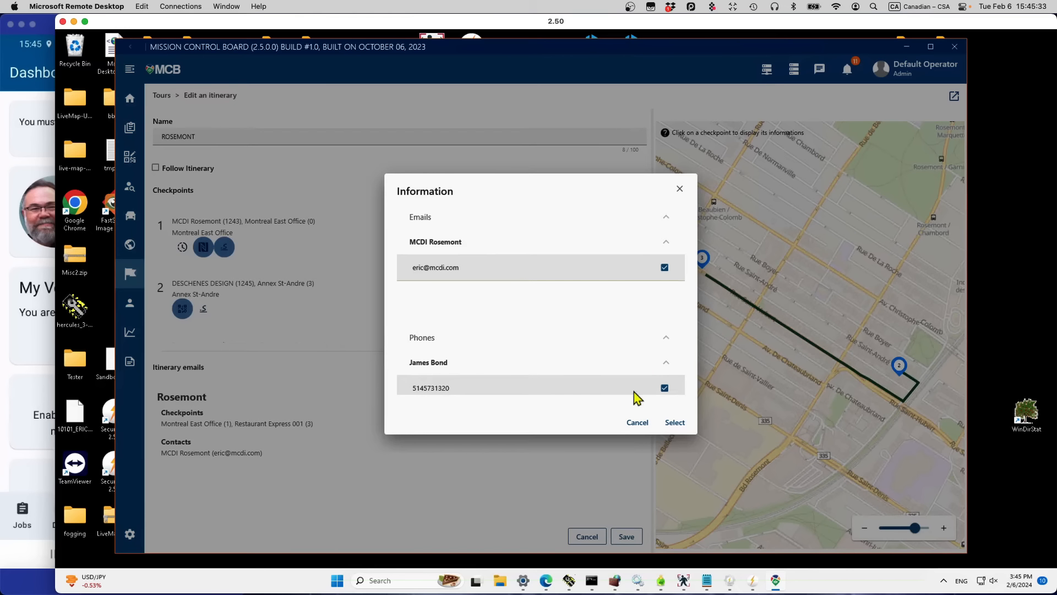
{"action": "left_click", "coordinate": [637, 423]}
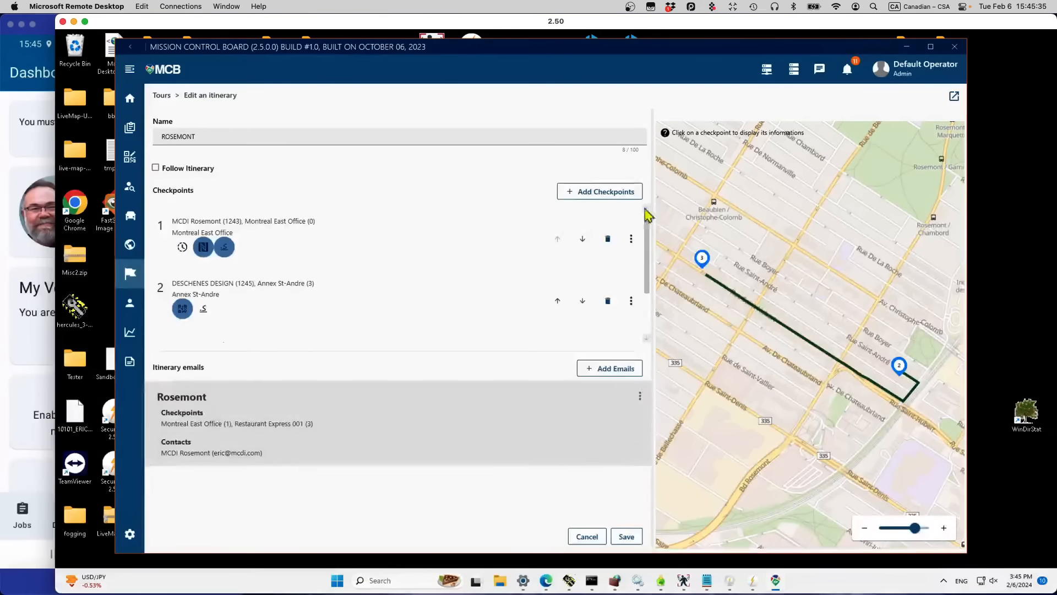
{"action": "left_click", "coordinate": [633, 240]}
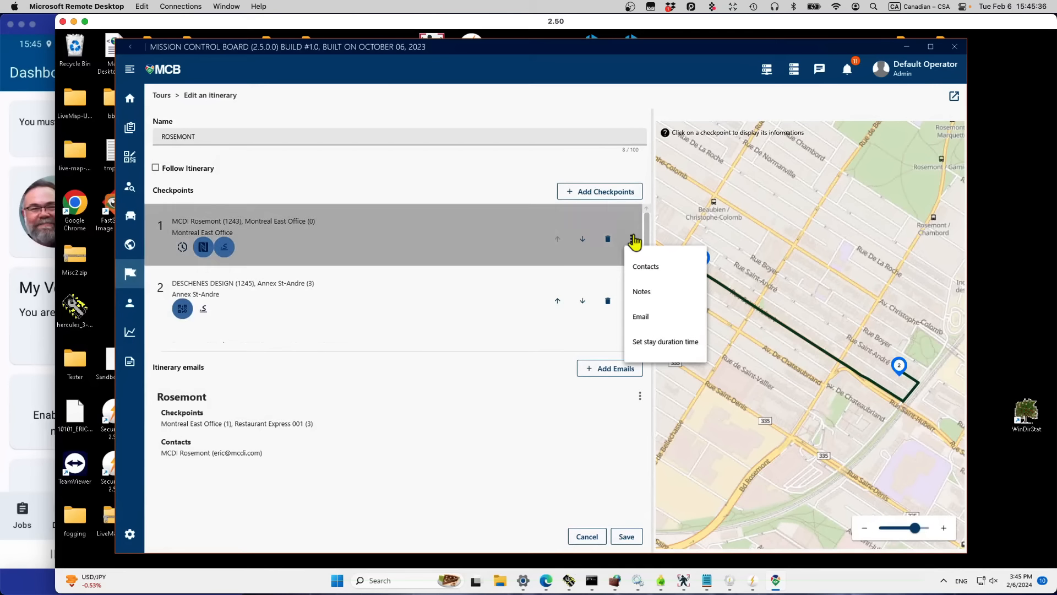
{"action": "left_click", "coordinate": [640, 303]}
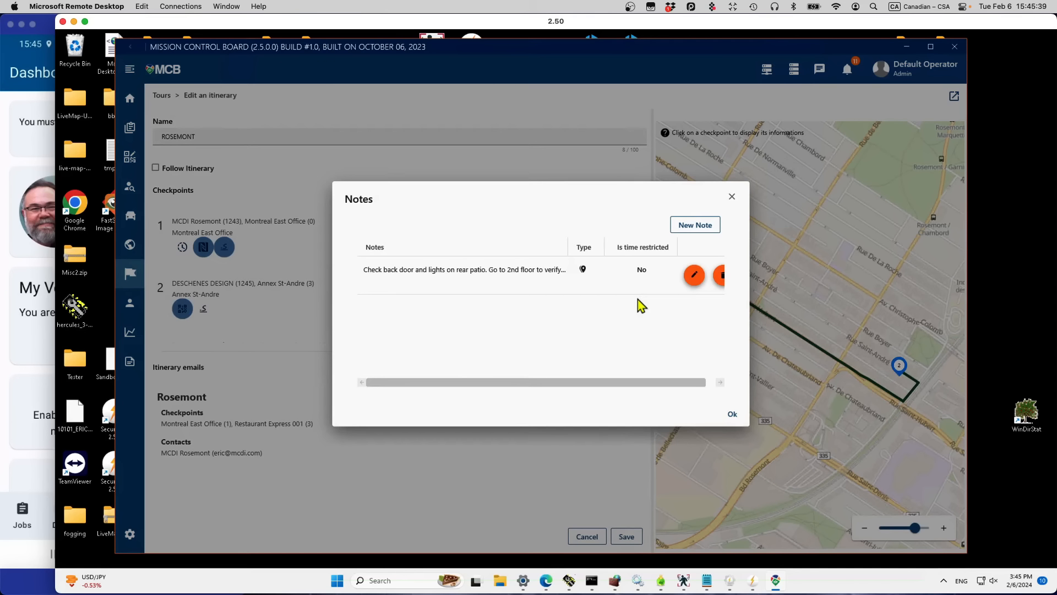
{"action": "left_click", "coordinate": [732, 198]}
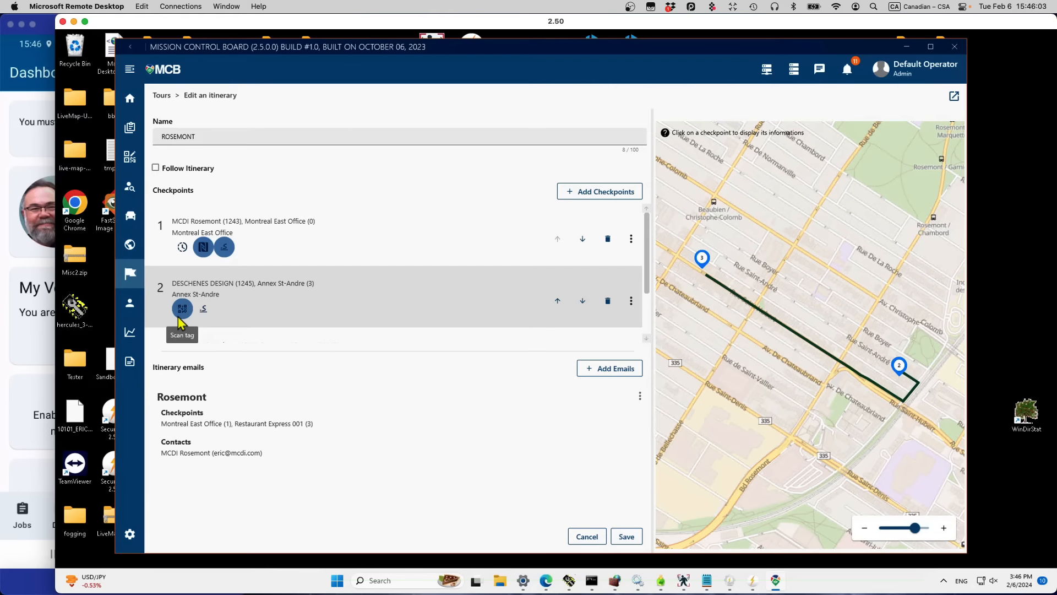
Step: Open checkpoint 1's Set stay duration time dialog, showing 0 hours 20 minutes
{"action": "left_click", "coordinate": [223, 250]}
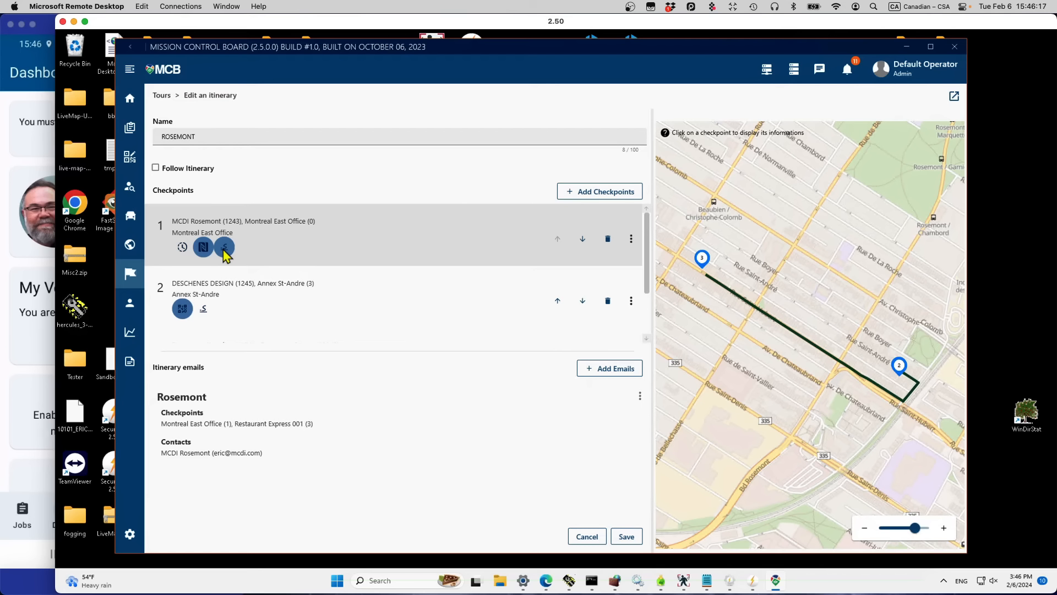
{"action": "left_click", "coordinate": [182, 249]}
{"action": "left_click", "coordinate": [631, 239]}
{"action": "left_click", "coordinate": [639, 342]}
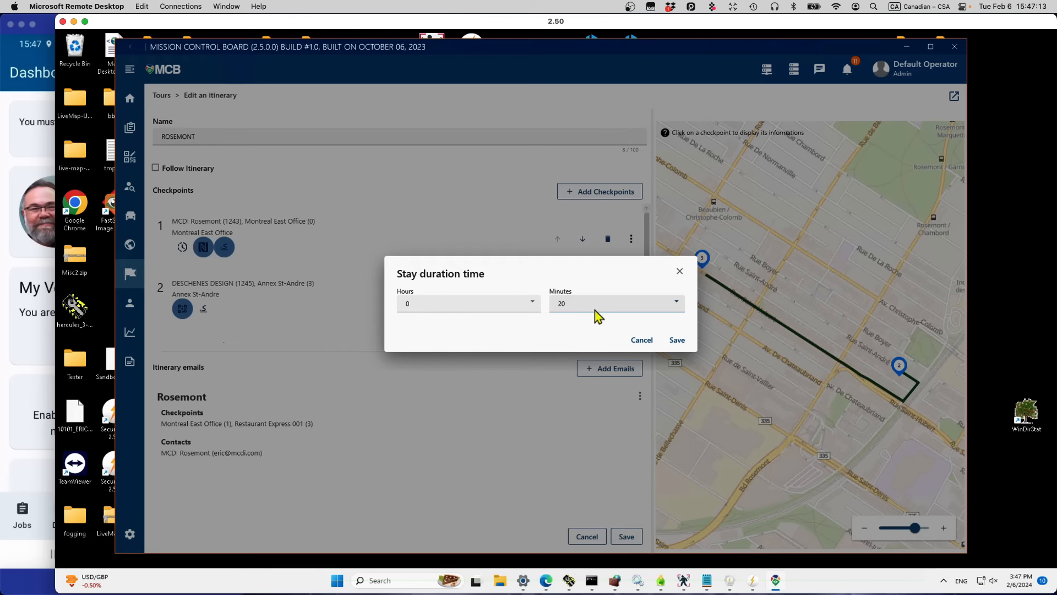
Step: Save the 20-minute stay duration, then toggle Follow Itinerary on and back off
{"action": "left_click", "coordinate": [680, 341]}
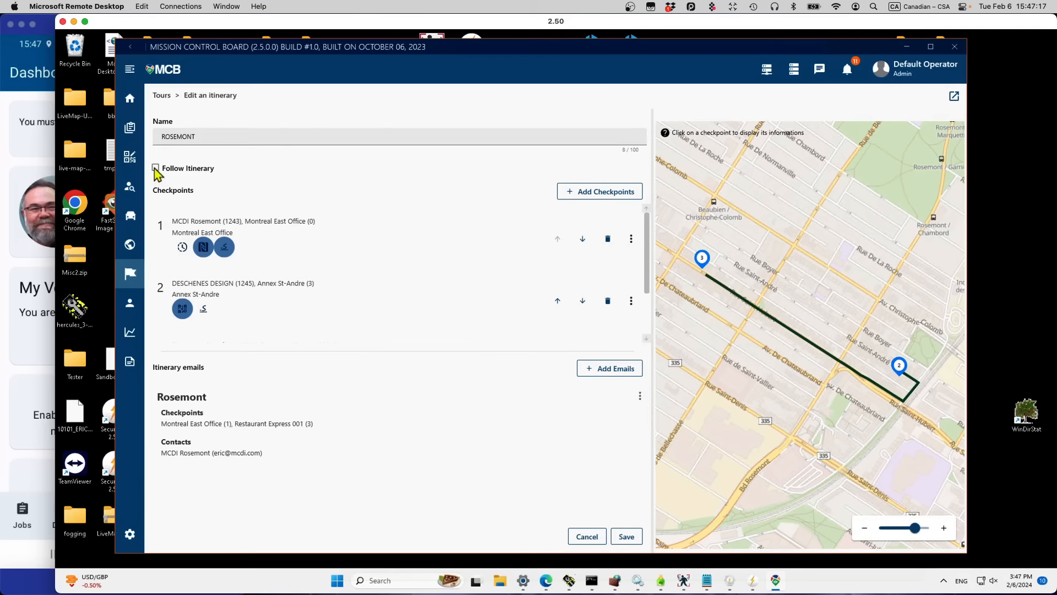
{"action": "left_click", "coordinate": [155, 169]}
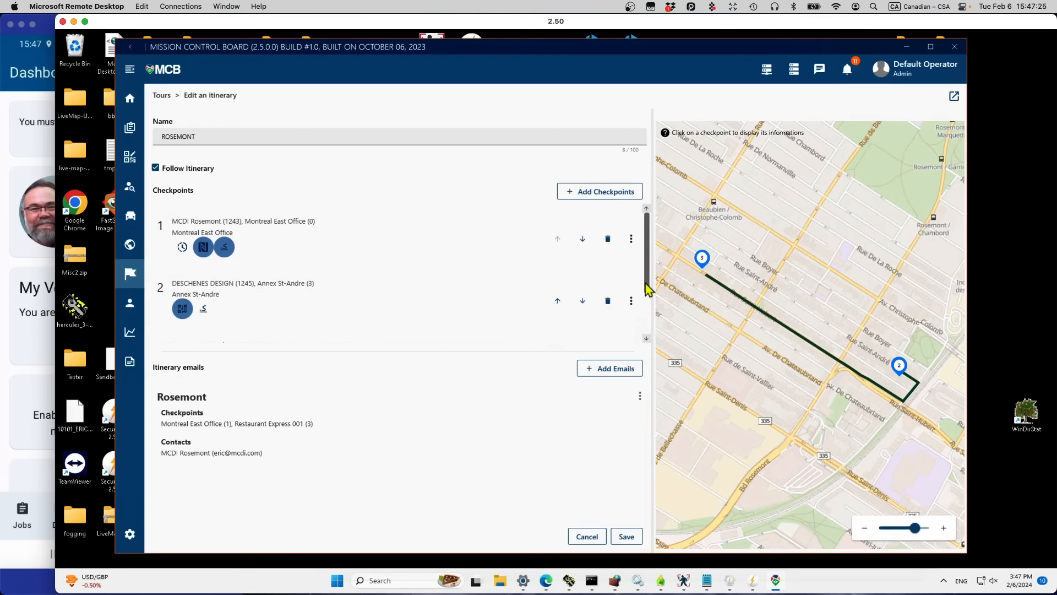
{"action": "left_click_drag", "start_coordinate": [646, 284], "coordinate": [656, 246]}
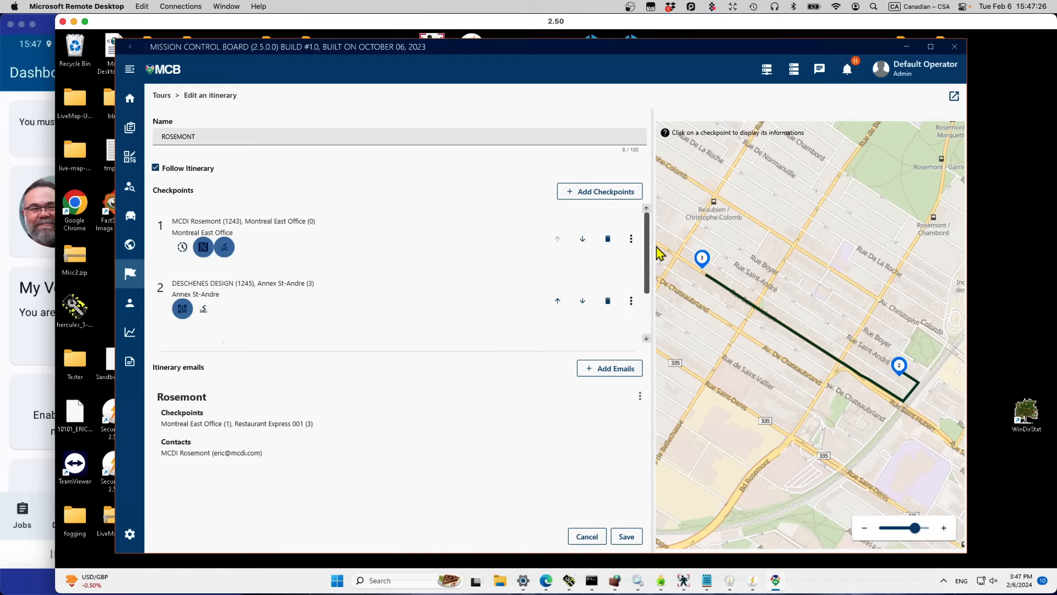
{"action": "left_click", "coordinate": [157, 171]}
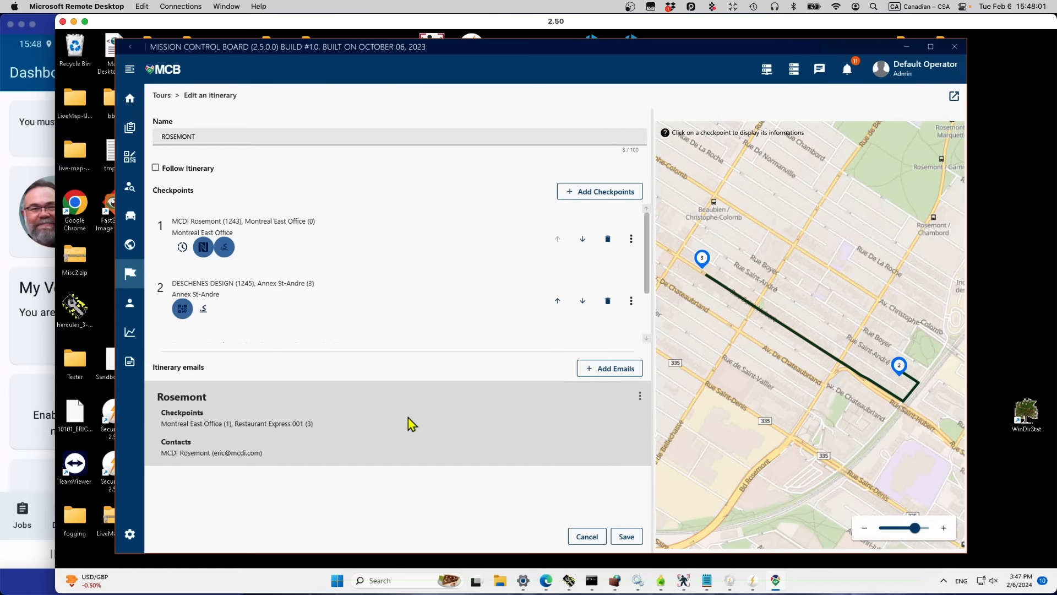
Step: Cancel the Add Emails report dialog, then cancel out of the ROSEMONT editor unsaved
{"action": "left_click", "coordinate": [618, 374]}
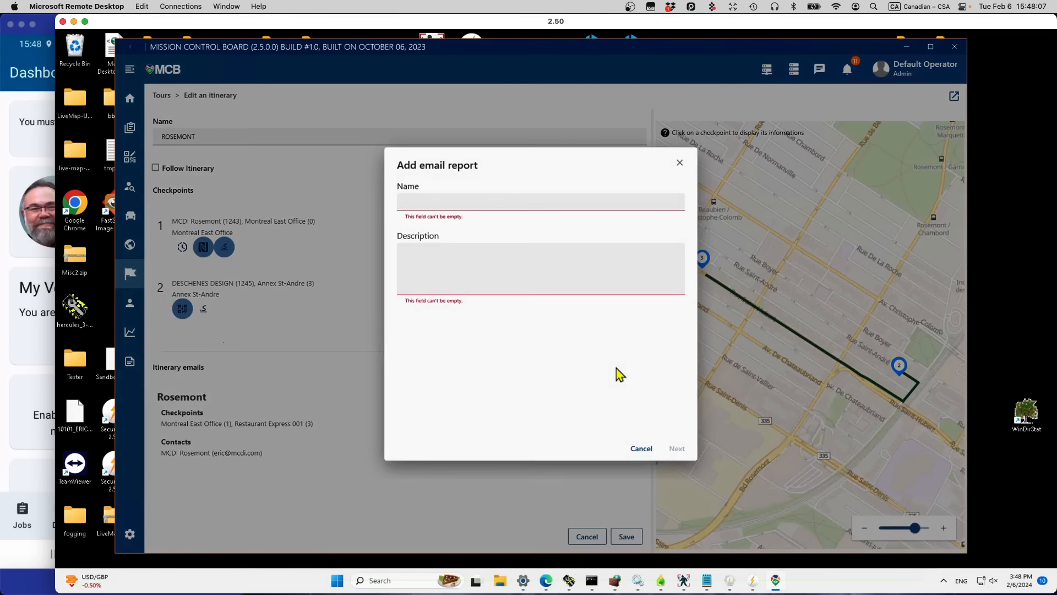
{"action": "left_click", "coordinate": [517, 205]}
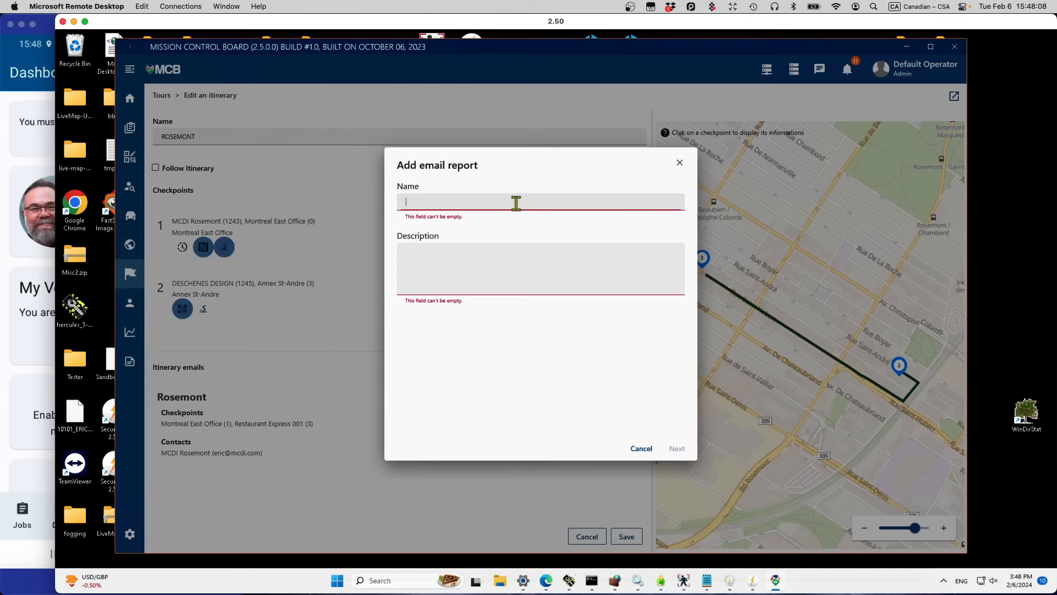
{"action": "left_click", "coordinate": [479, 282]}
{"action": "left_click", "coordinate": [641, 448]}
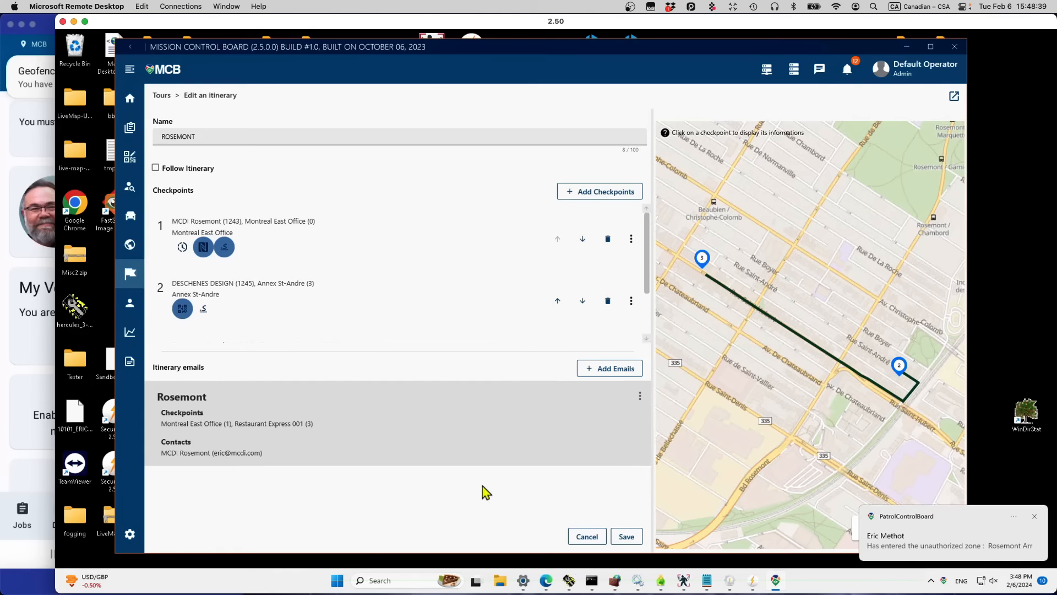
{"action": "left_click", "coordinate": [591, 541]}
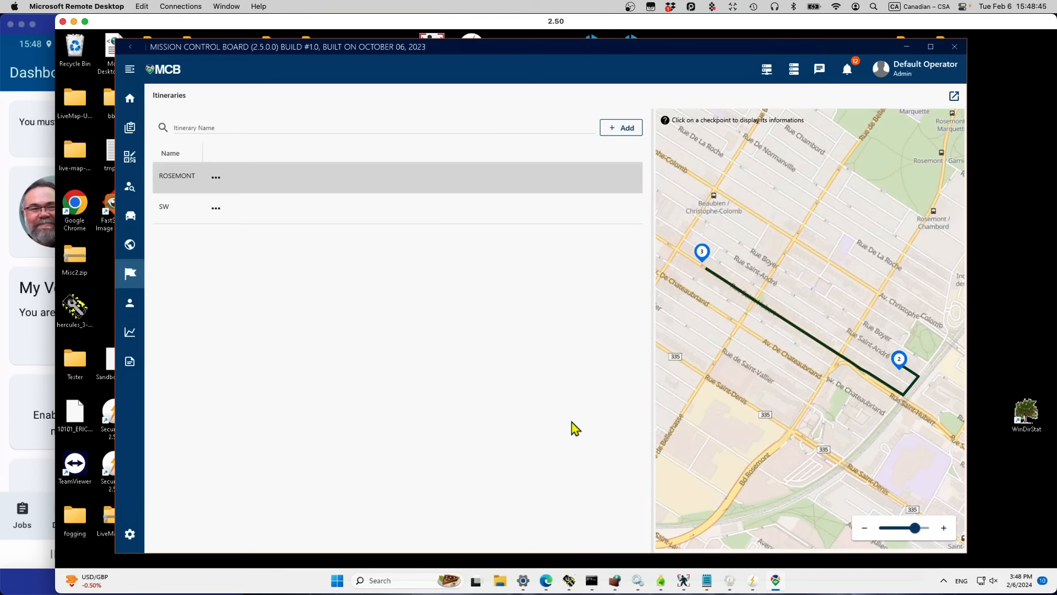
Step: Start dispatching ROSEMONT now, cancel the new-tour dialog, and switch to the Jobs list
{"action": "left_click", "coordinate": [215, 178]}
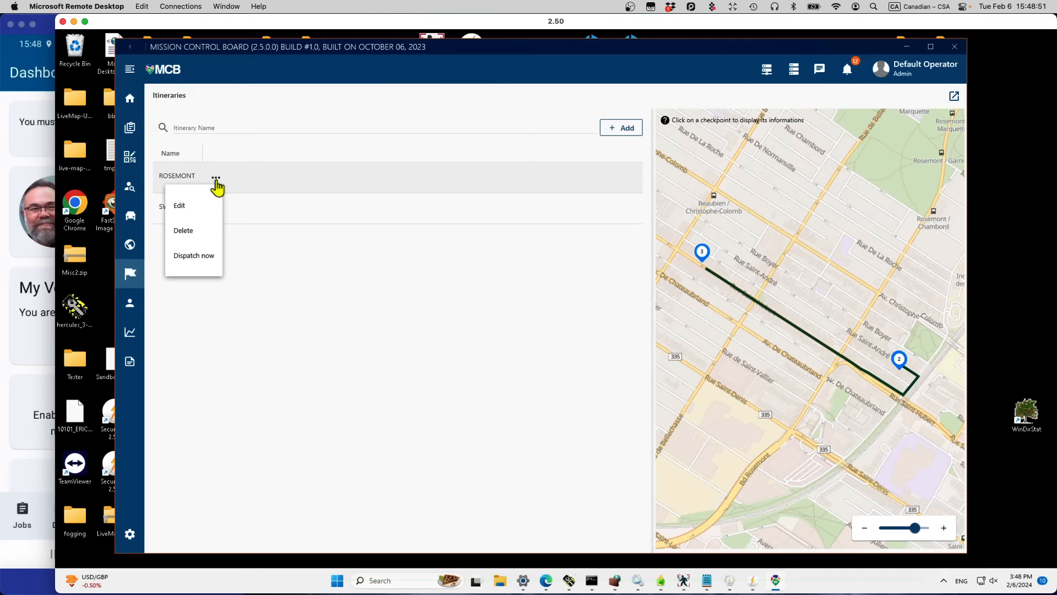
{"action": "left_click", "coordinate": [190, 265]}
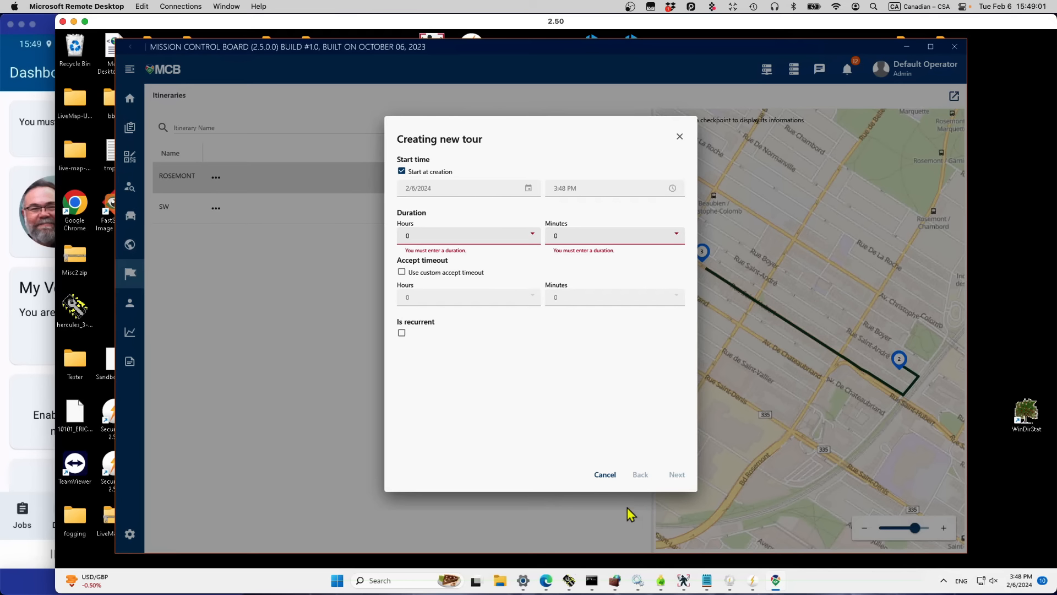
{"action": "left_click", "coordinate": [599, 475]}
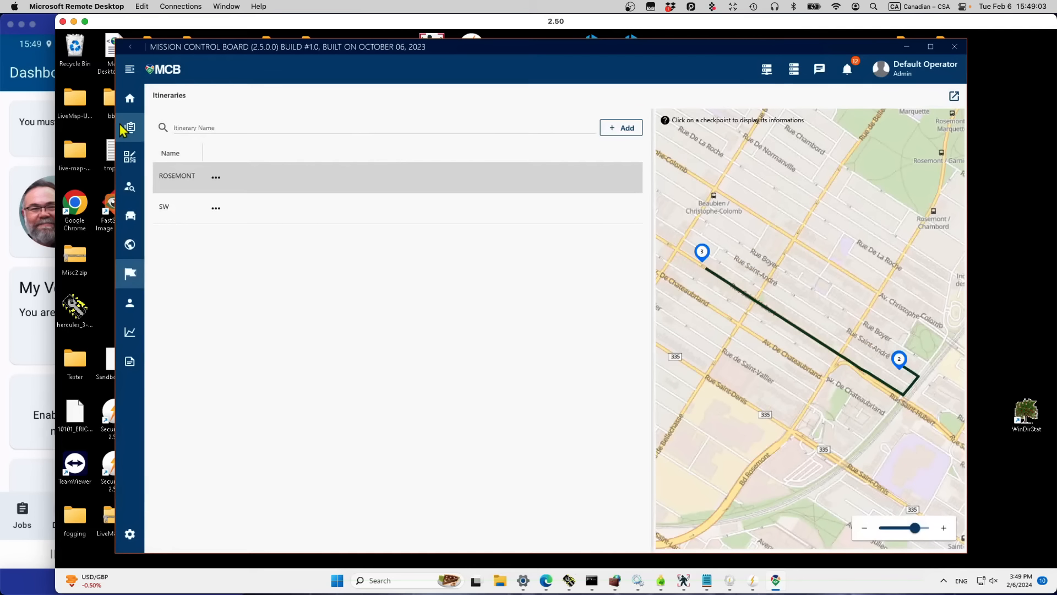
{"action": "left_click", "coordinate": [126, 131]}
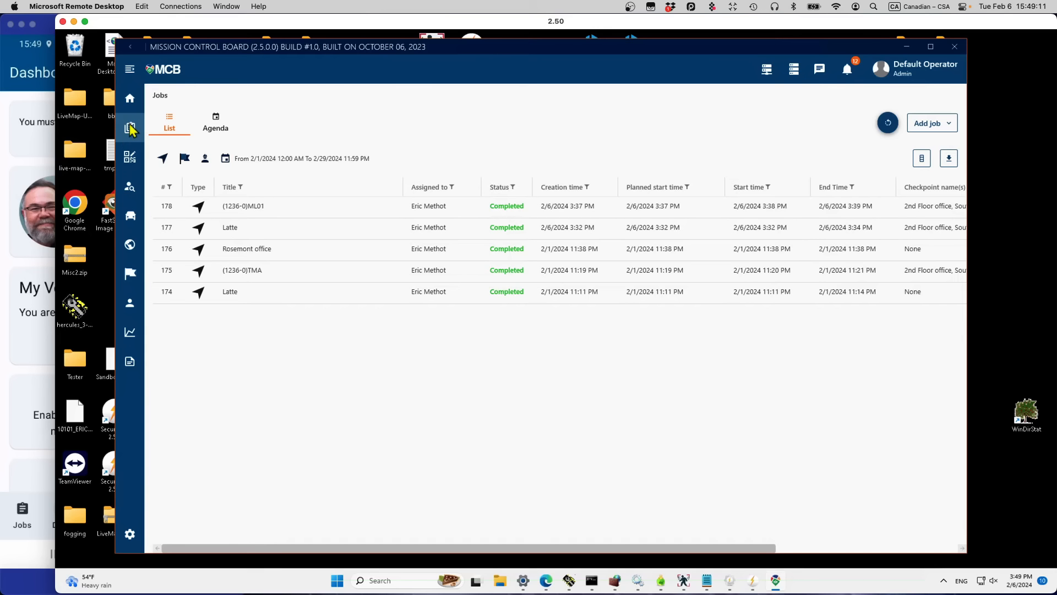
Step: From the Jobs list, choose Add job > Add tour to begin a new tour
{"action": "left_click", "coordinate": [946, 125]}
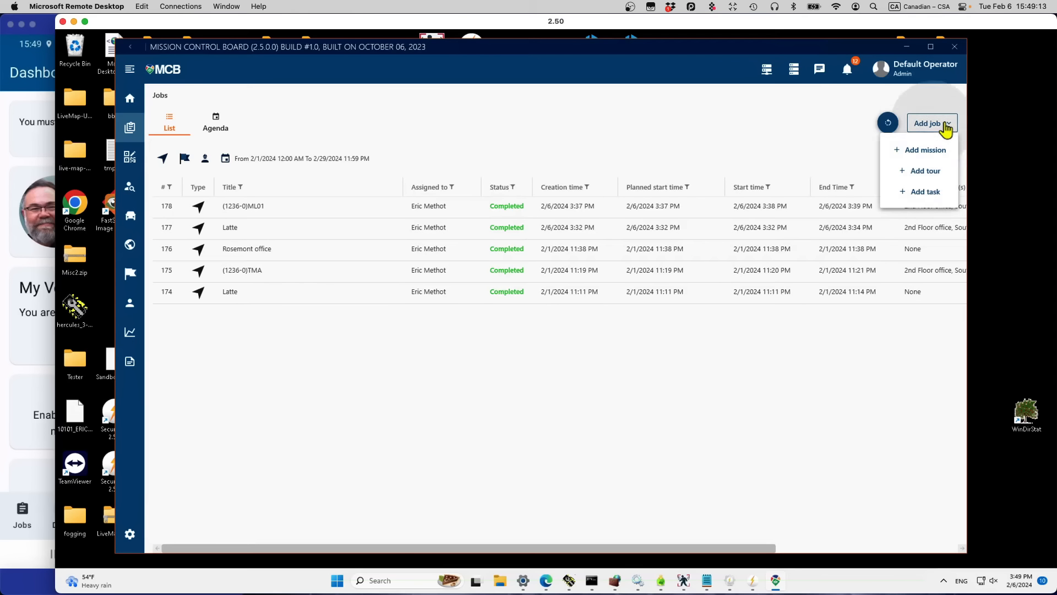
{"action": "left_click", "coordinate": [936, 177]}
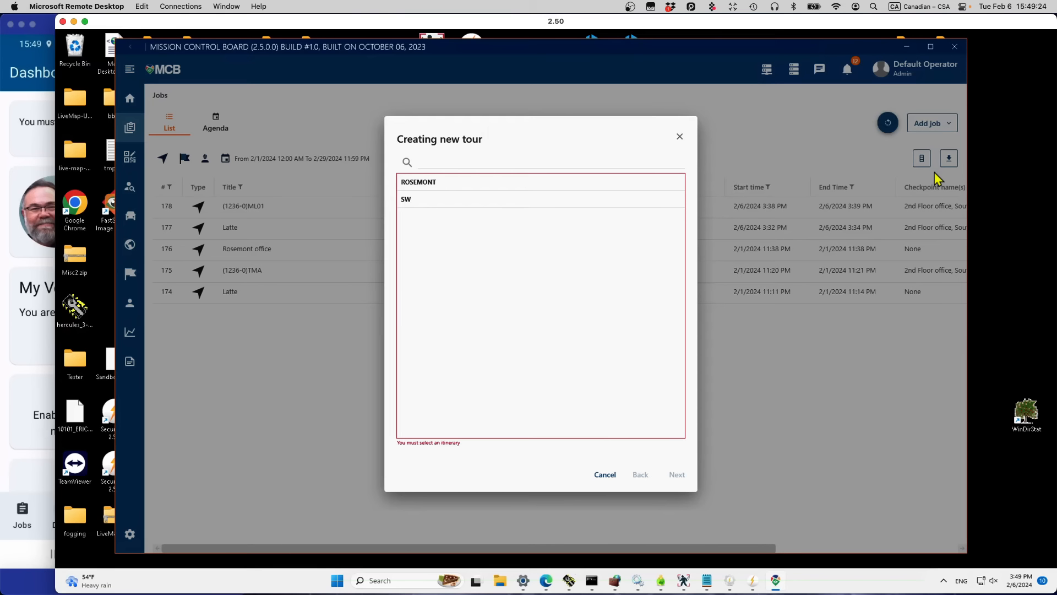
Step: Pick the ROSEMONT itinerary, make the tour recurrent, and set a 10-minute custom accept timeout
{"action": "left_click", "coordinate": [444, 187]}
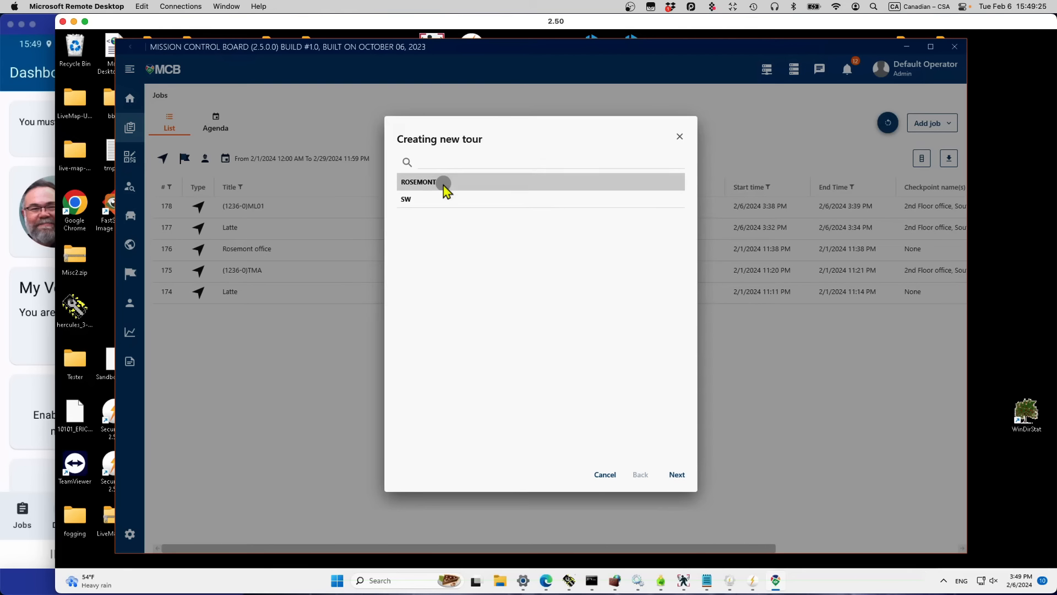
{"action": "left_click", "coordinate": [677, 475]}
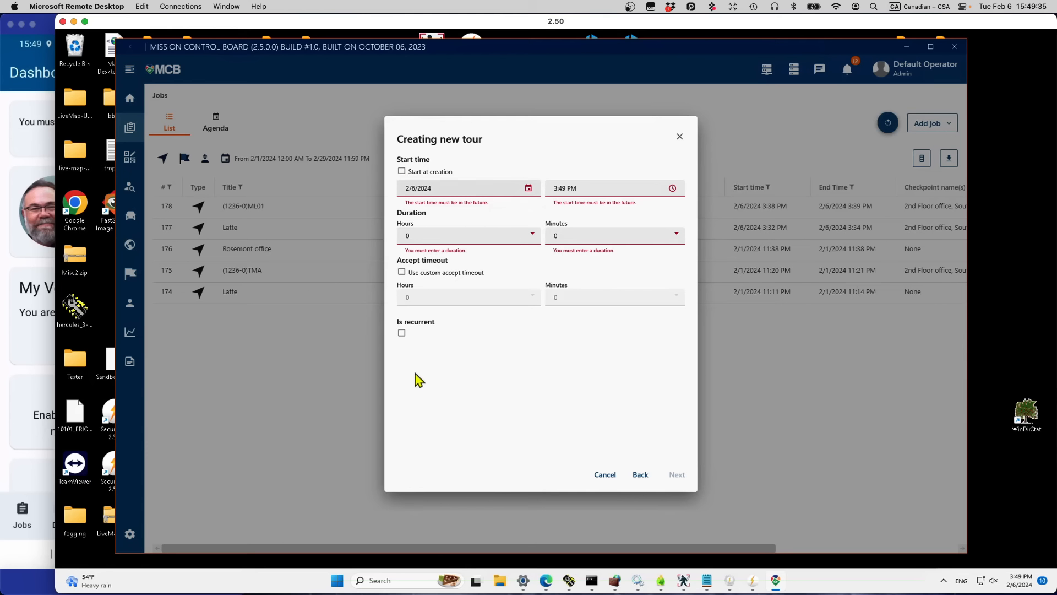
{"action": "left_click", "coordinate": [402, 334]}
{"action": "left_click", "coordinate": [401, 171]}
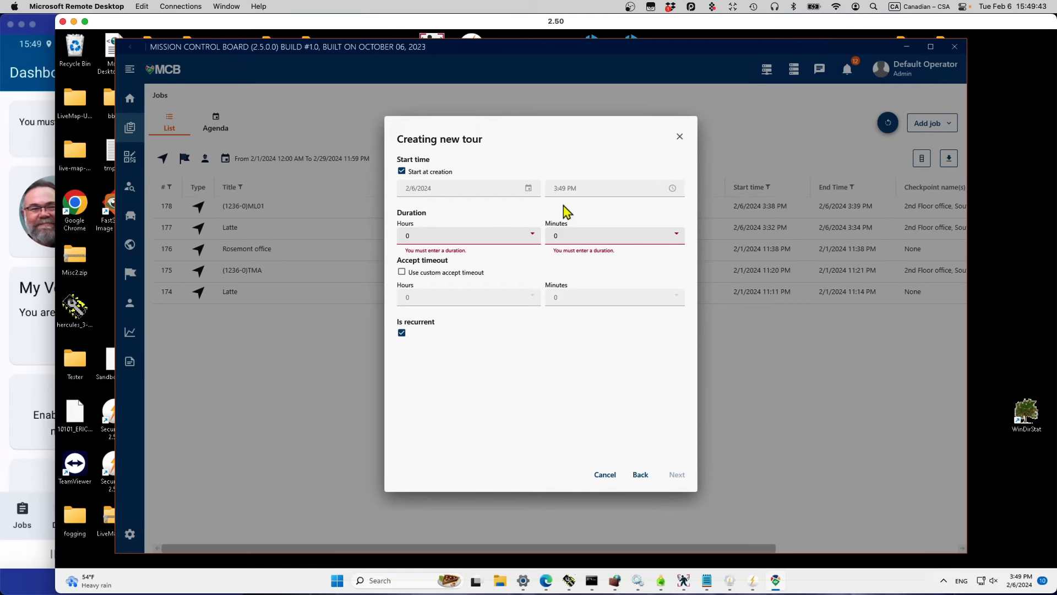
{"action": "left_click", "coordinate": [401, 272]}
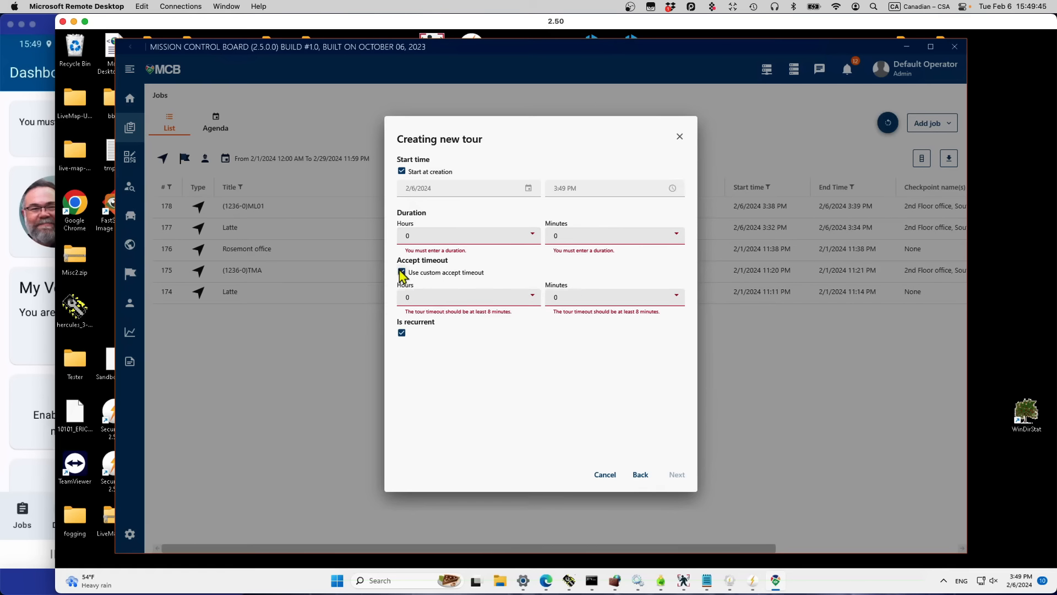
{"action": "left_click", "coordinate": [664, 296]}
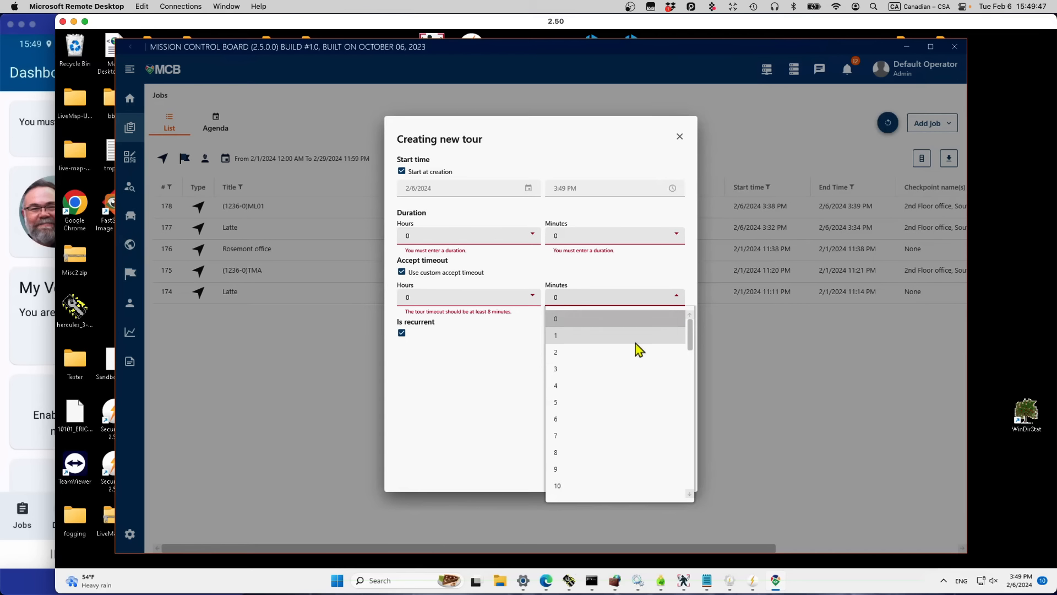
{"action": "scroll", "coordinate": [620, 485], "scroll_direction": "down", "scroll_amount": 2}
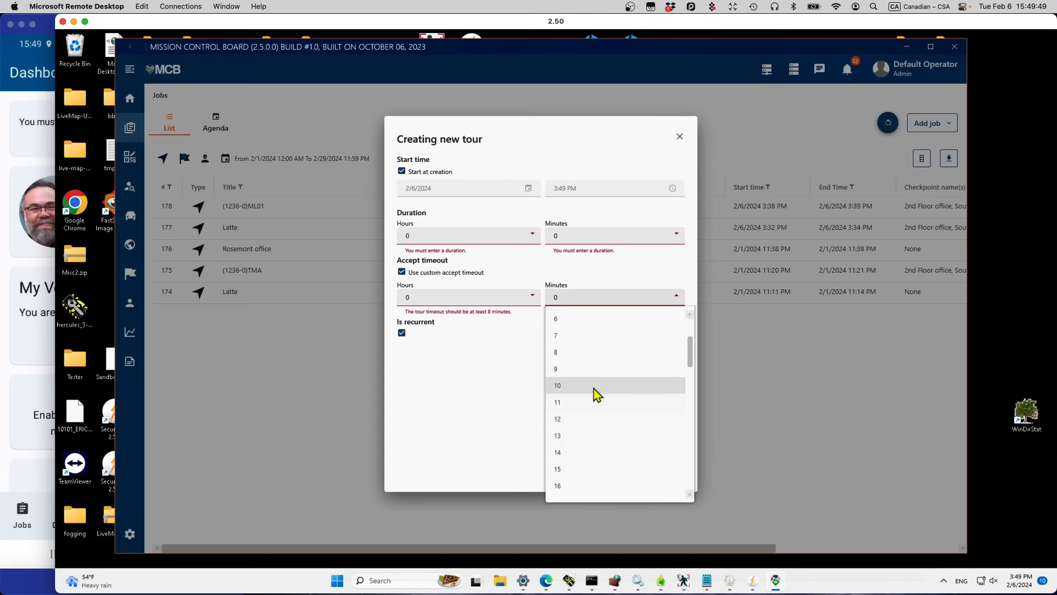
{"action": "left_click", "coordinate": [598, 395]}
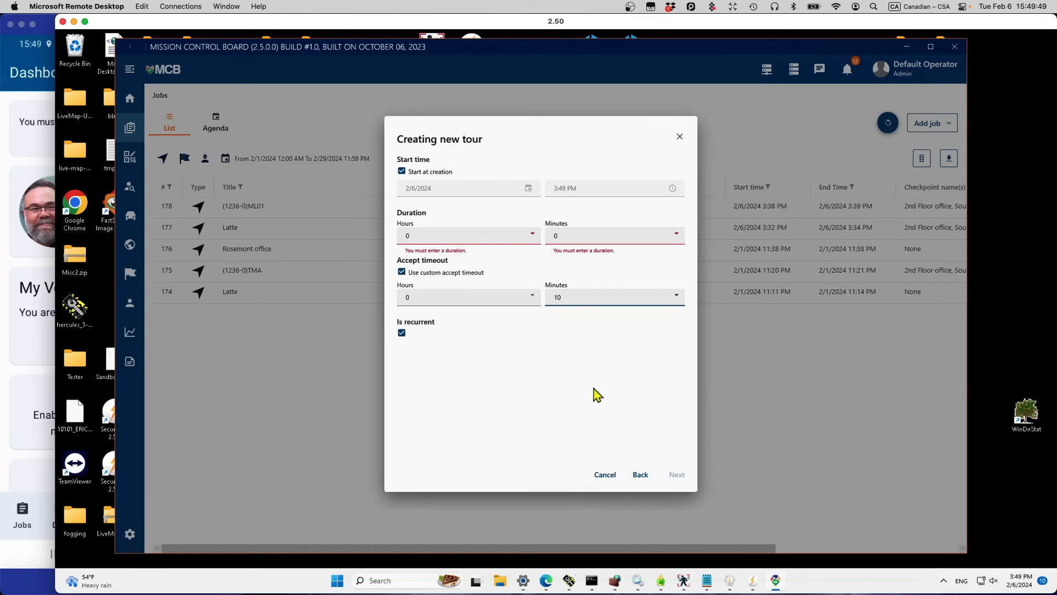
Step: Keep the tour starting at creation with a 30-minute duration and go to recurrence settings
{"action": "left_click", "coordinate": [402, 171]}
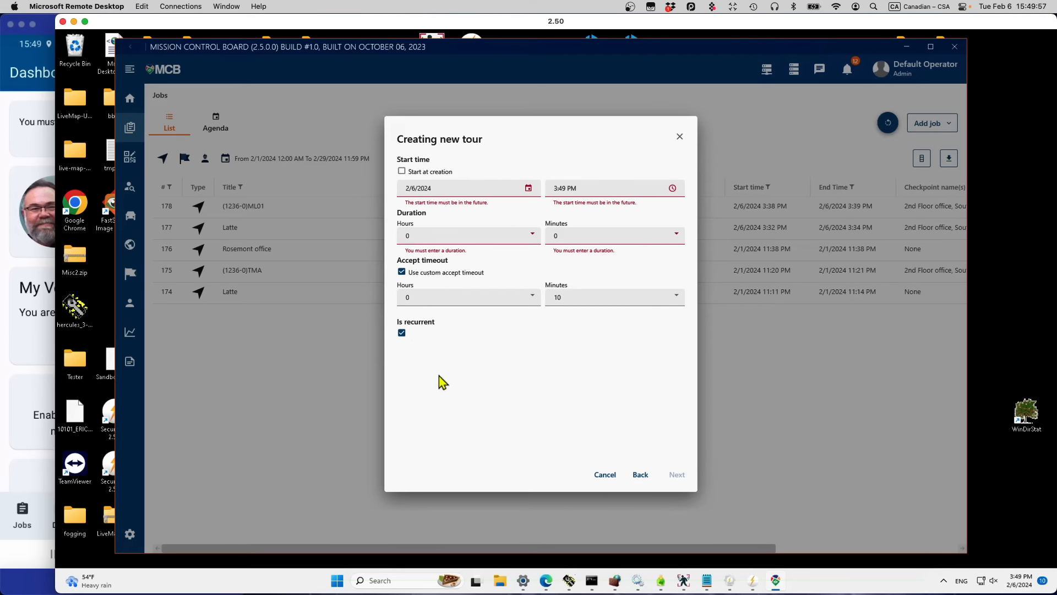
{"action": "left_click", "coordinate": [402, 172]}
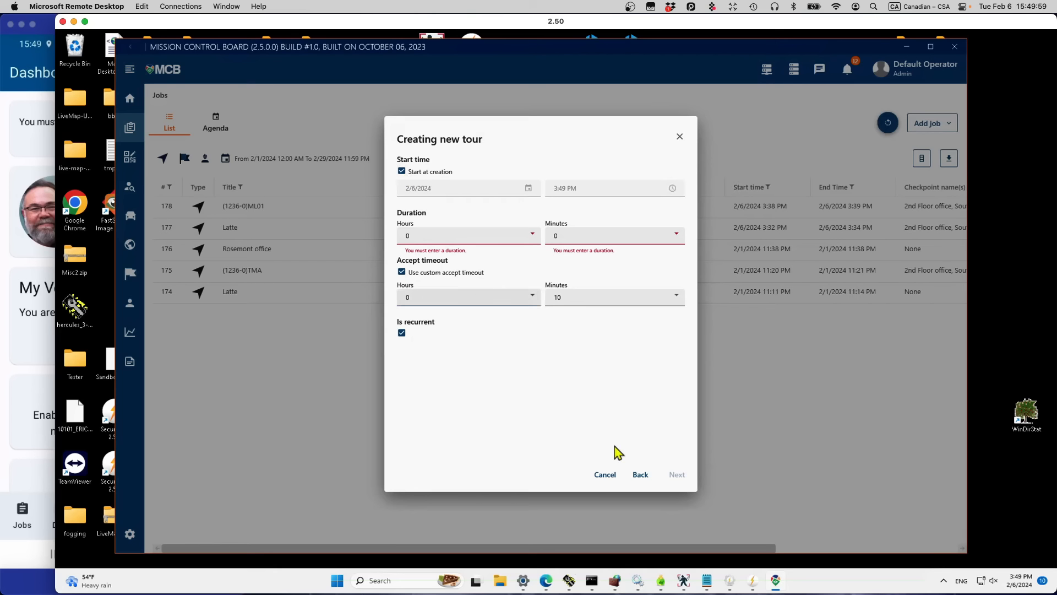
{"action": "left_click", "coordinate": [451, 238]}
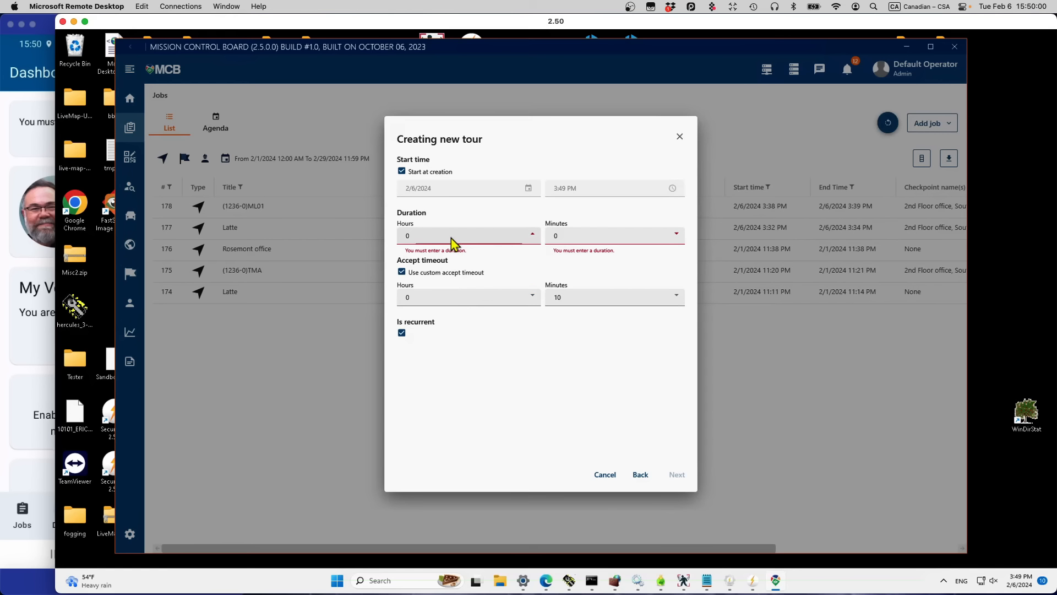
{"action": "left_click", "coordinate": [596, 241]}
{"action": "left_click", "coordinate": [678, 236]}
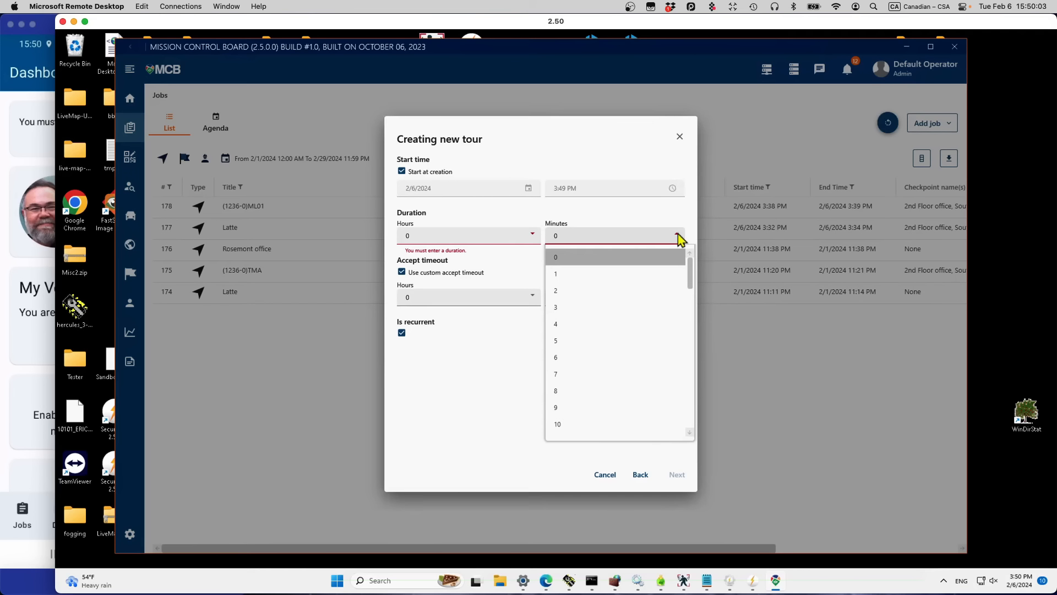
{"action": "left_click_drag", "start_coordinate": [691, 292], "coordinate": [691, 359]}
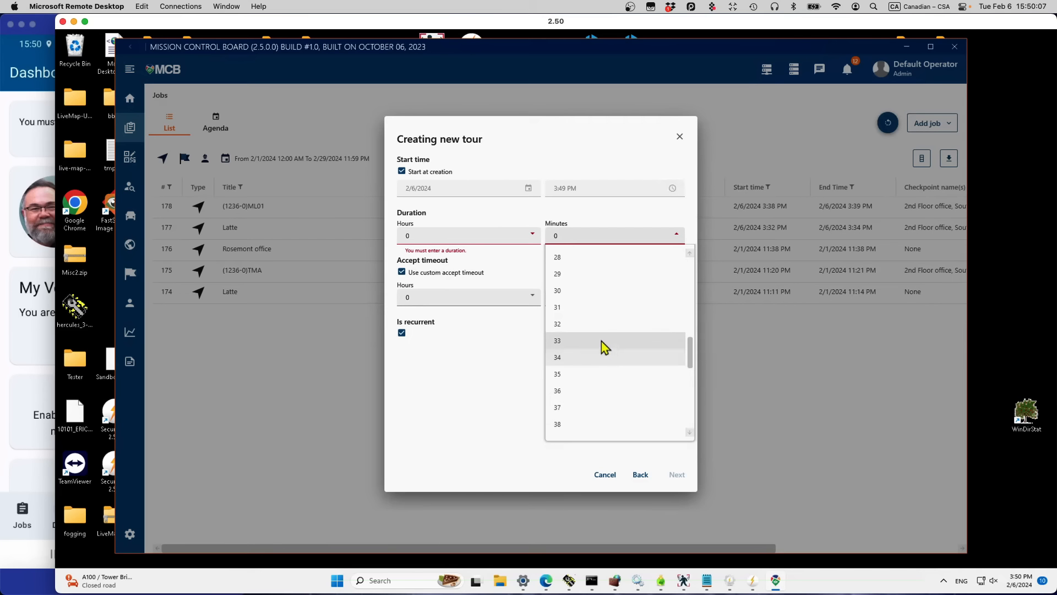
{"action": "left_click", "coordinate": [576, 296]}
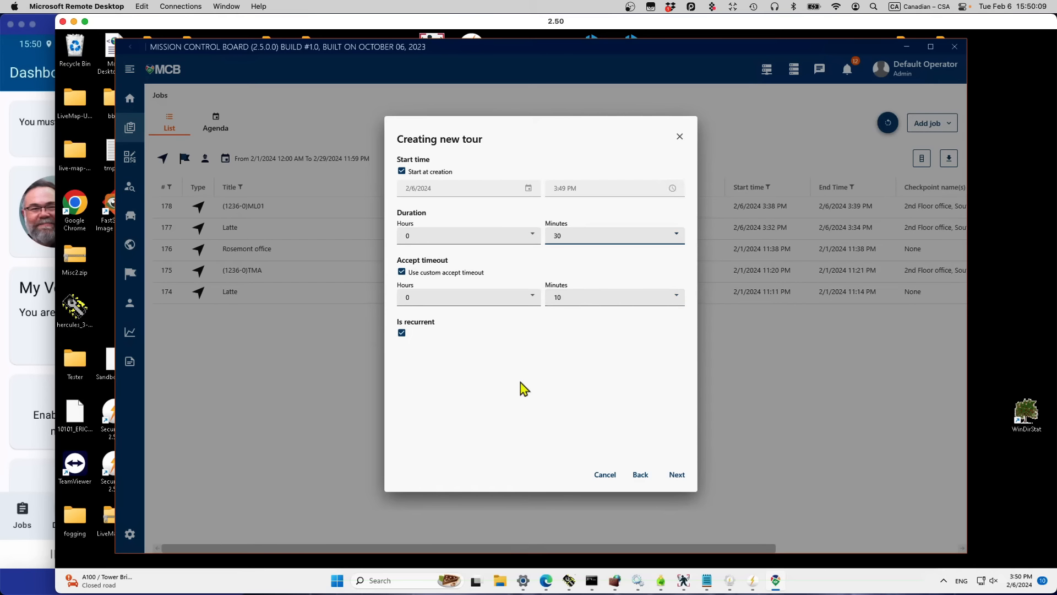
{"action": "left_click", "coordinate": [680, 478]}
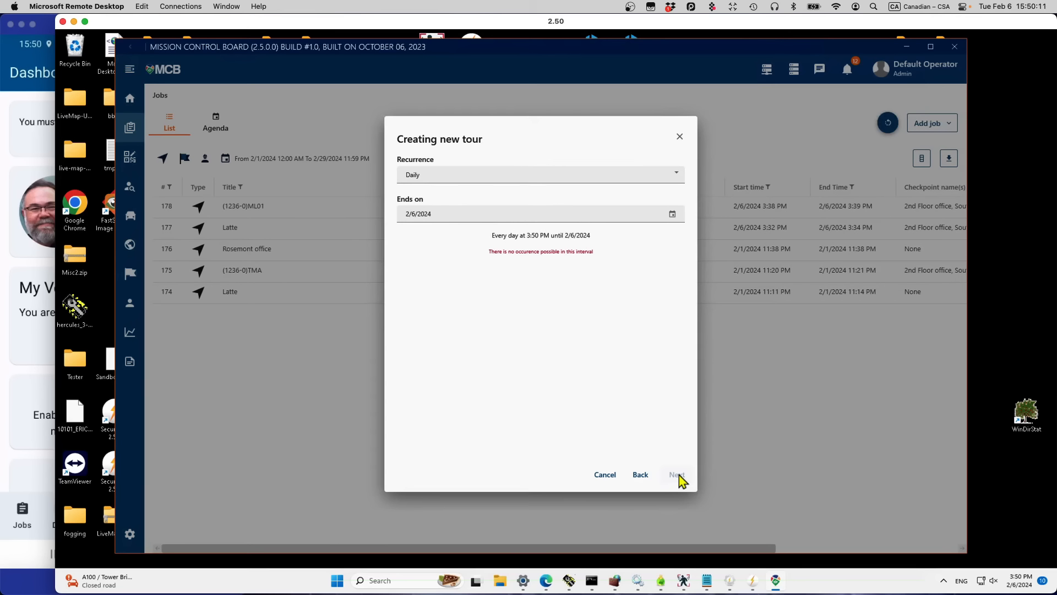
Step: Leave recurrence at Daily, then cancel the new-tour dialog back to the Jobs list
{"action": "left_click", "coordinate": [676, 175]}
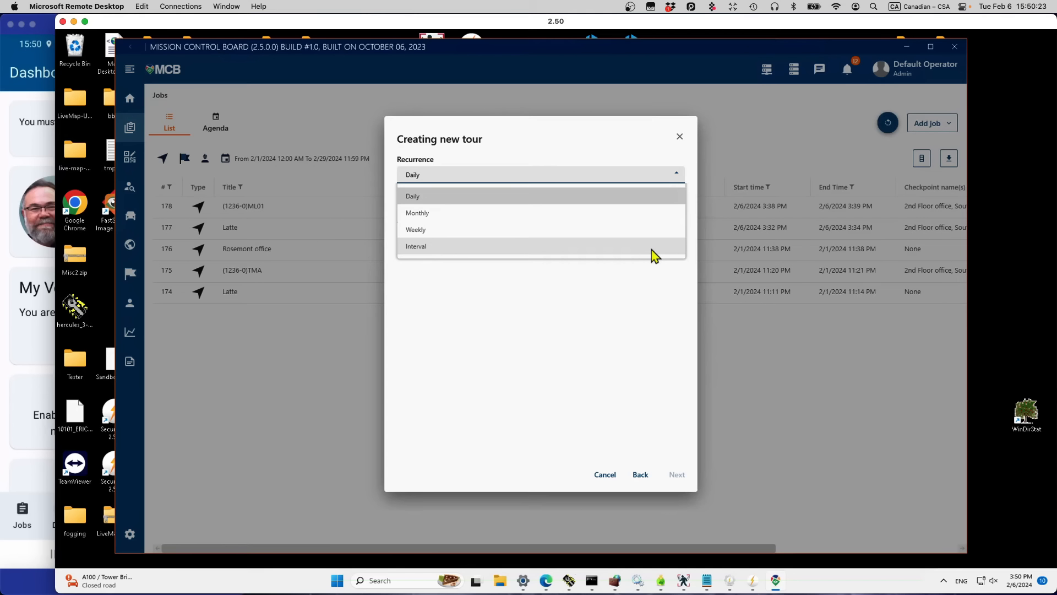
{"action": "left_click", "coordinate": [616, 365]}
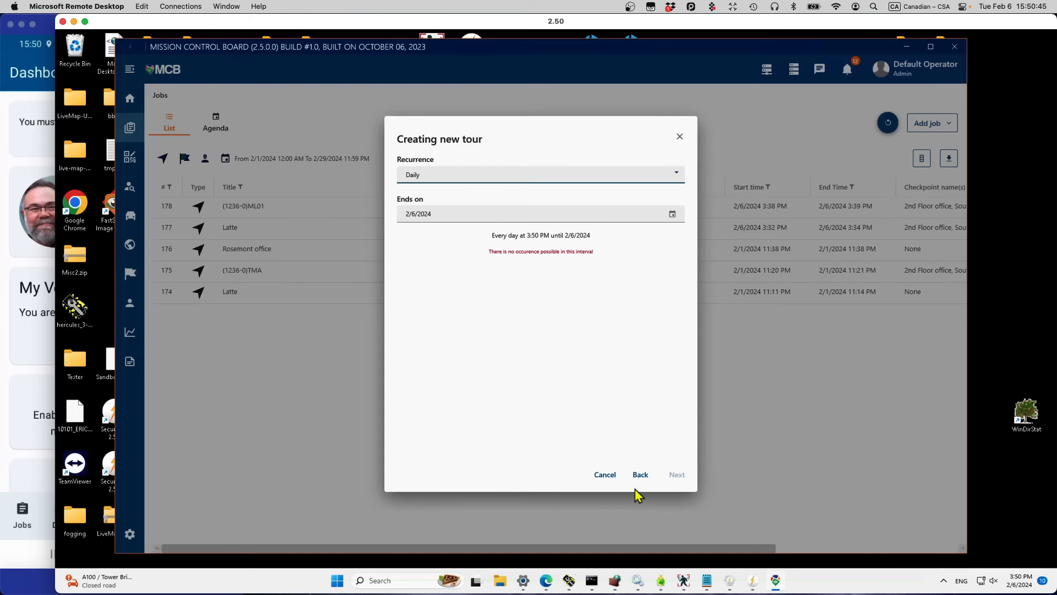
{"action": "left_click", "coordinate": [606, 477]}
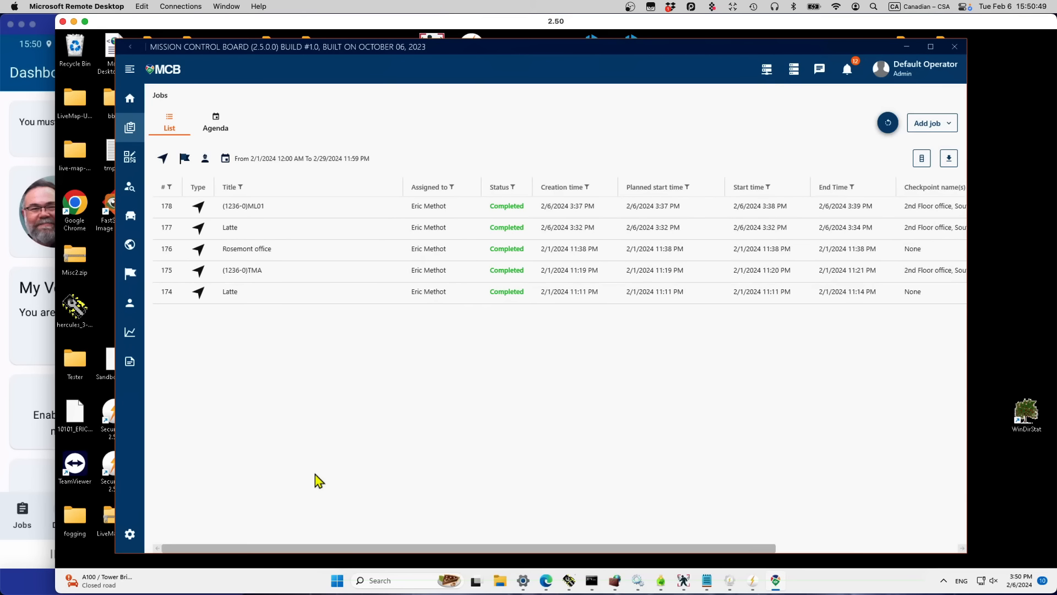
Step: Dispatch the ROSEMONT itinerary now with a 30-minute tour duration
{"action": "left_click", "coordinate": [127, 278]}
{"action": "left_click", "coordinate": [216, 181]}
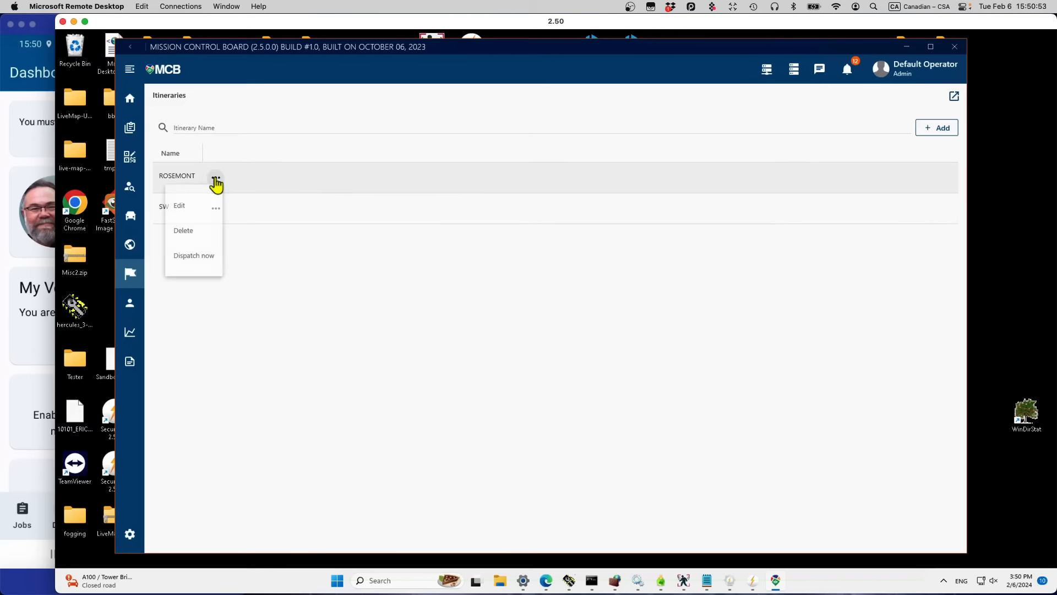
{"action": "left_click", "coordinate": [180, 257]}
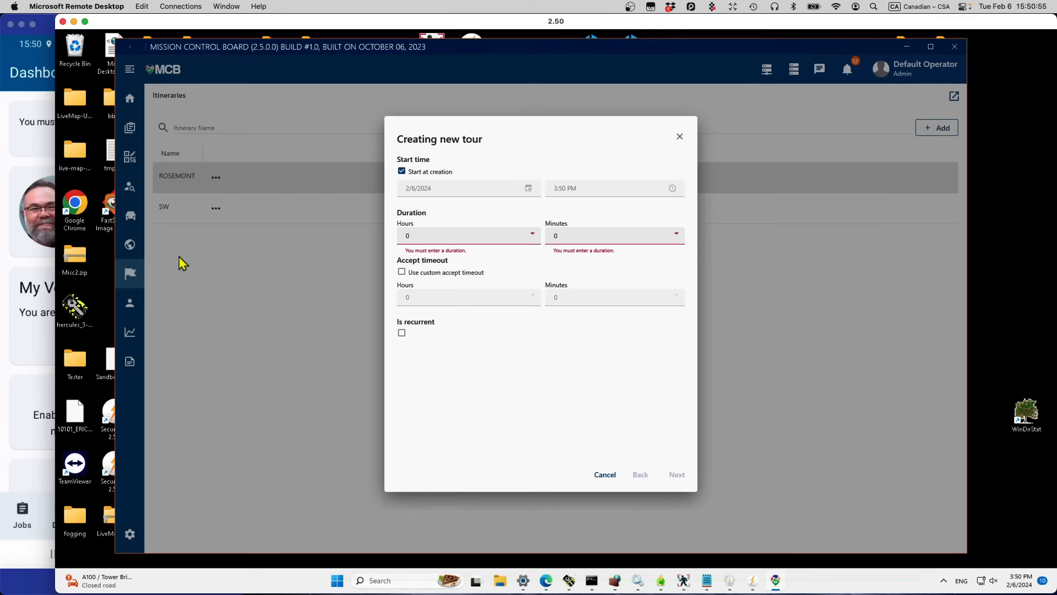
{"action": "left_click", "coordinate": [678, 234]}
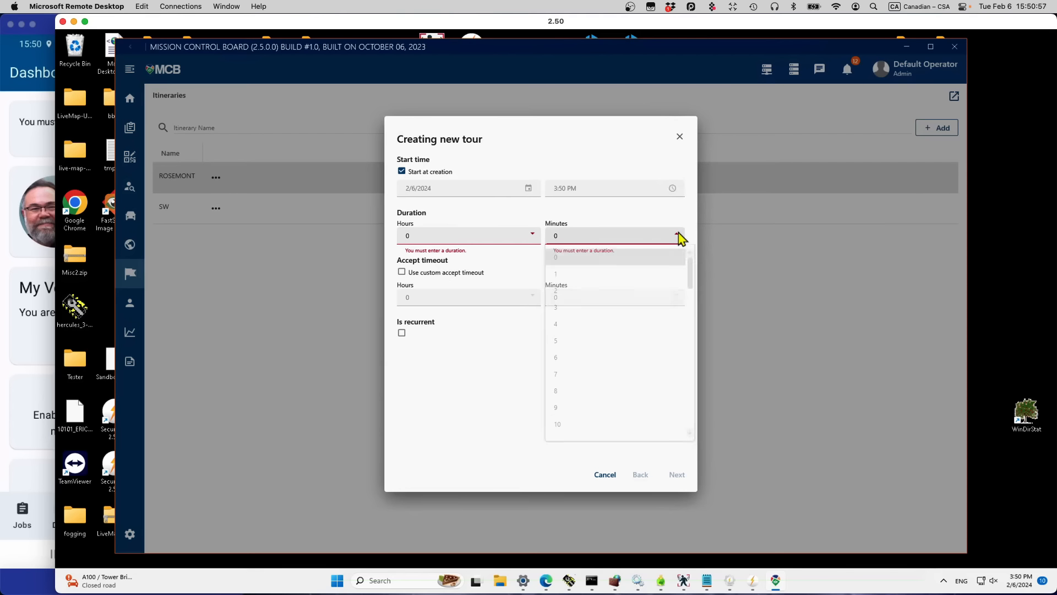
{"action": "left_click_drag", "start_coordinate": [694, 270], "coordinate": [689, 352]}
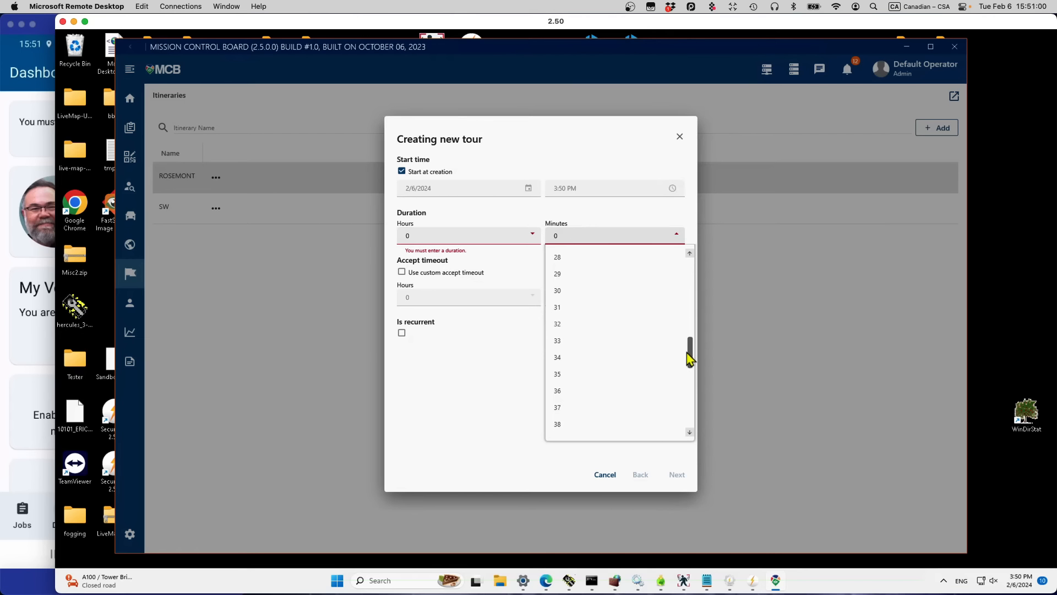
{"action": "left_click", "coordinate": [569, 290]}
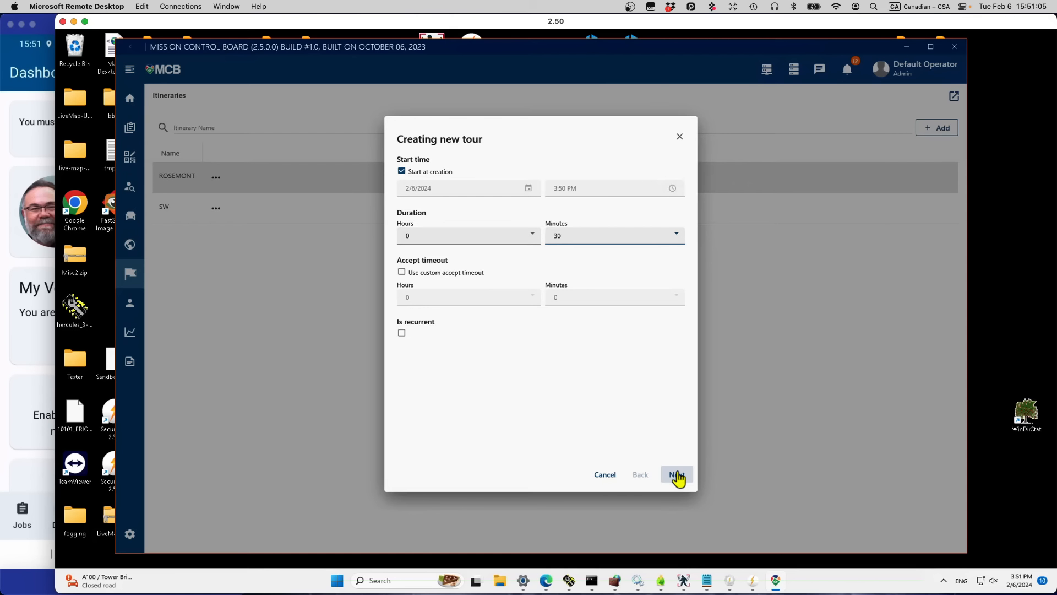
Step: Set a 10-minute custom accept timeout and send the tour to the available employee
{"action": "left_click", "coordinate": [402, 272]}
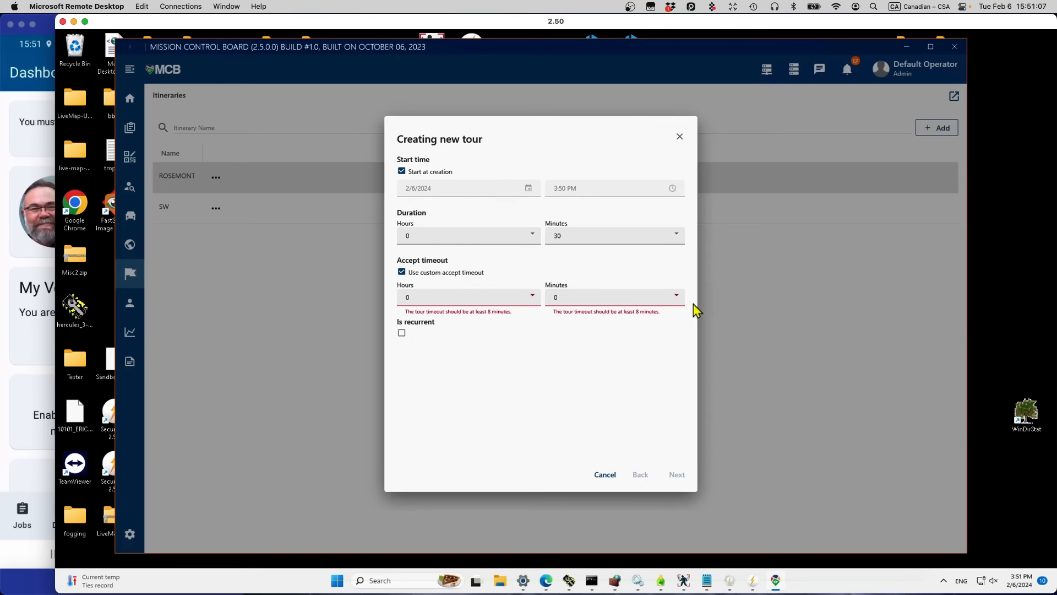
{"action": "left_click", "coordinate": [679, 298]}
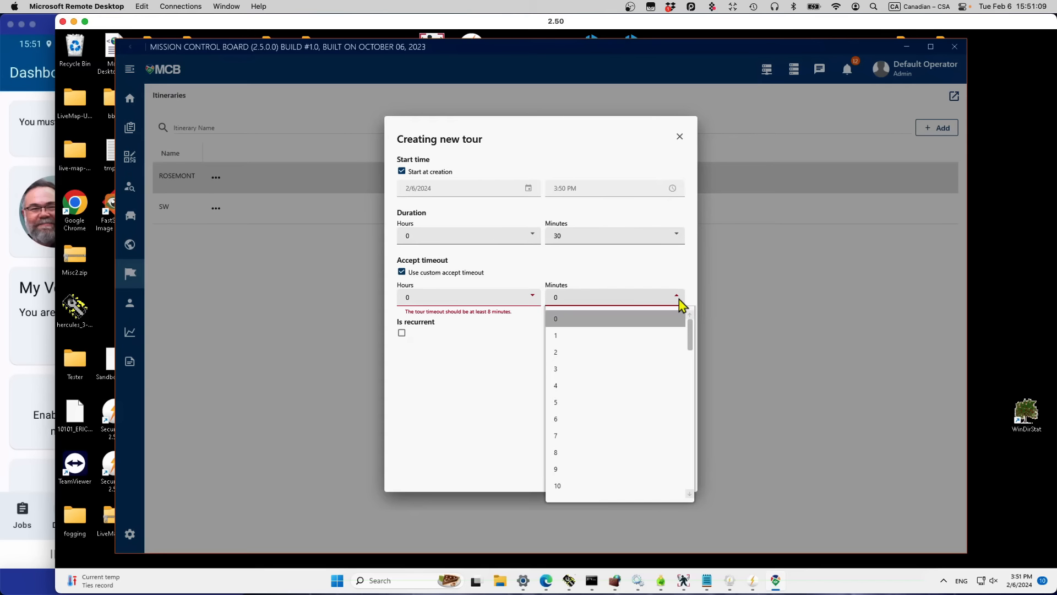
{"action": "left_click", "coordinate": [621, 486]}
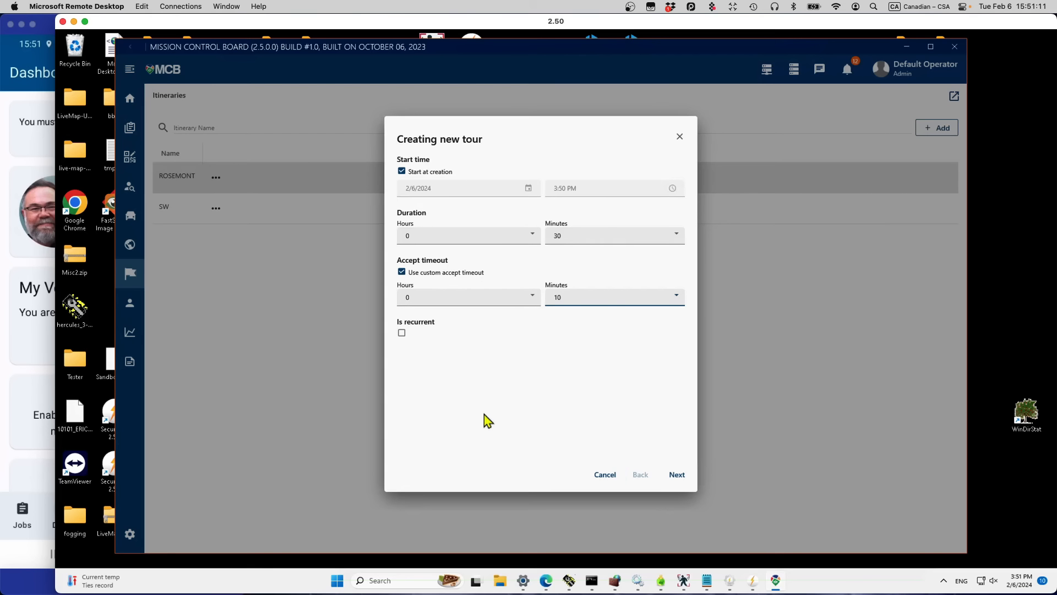
{"action": "left_click", "coordinate": [682, 473]}
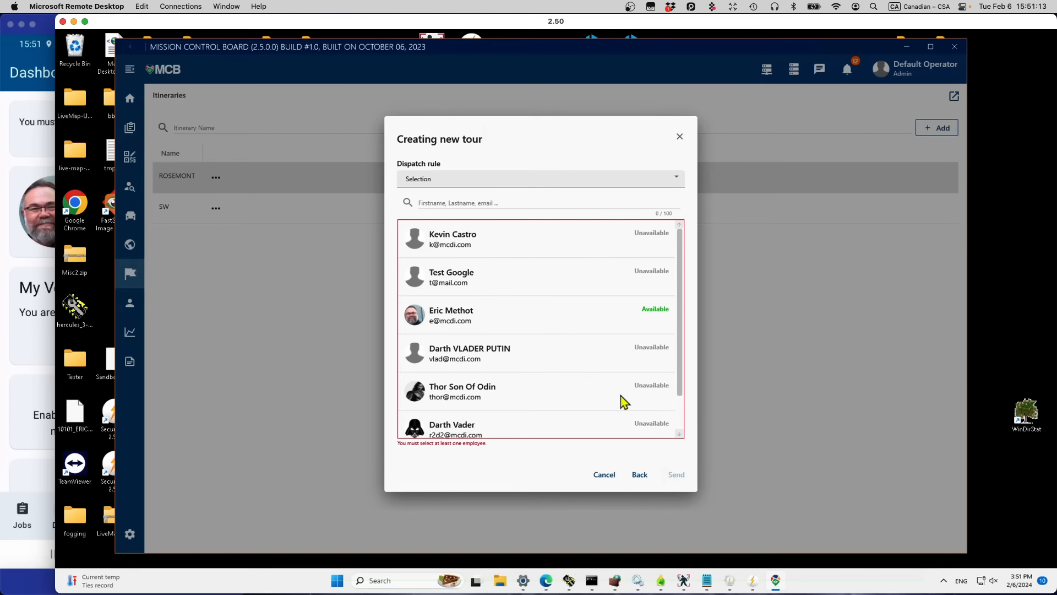
{"action": "left_click", "coordinate": [470, 309]}
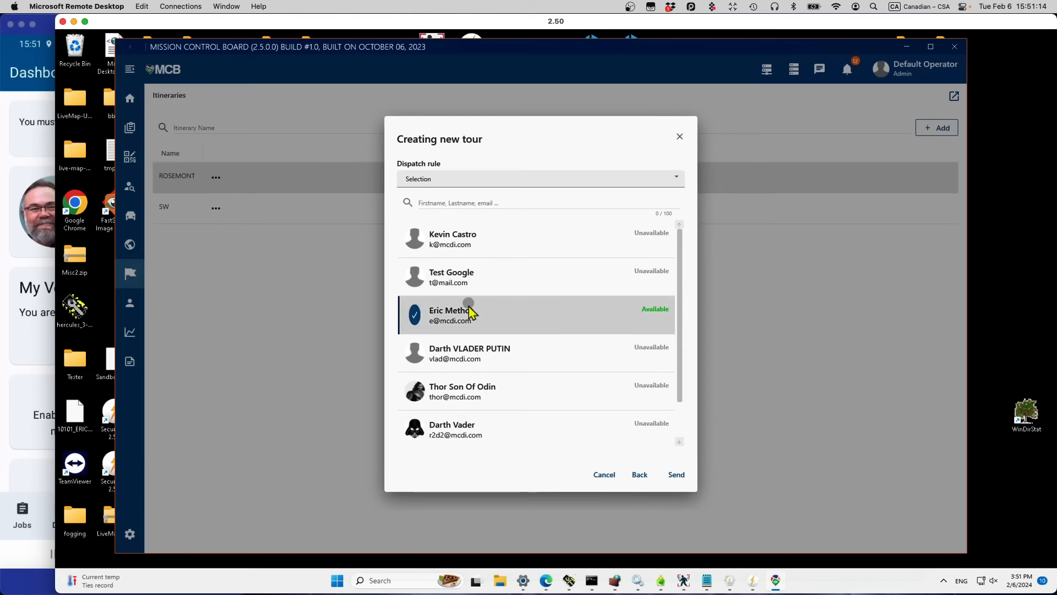
{"action": "left_click", "coordinate": [678, 474]}
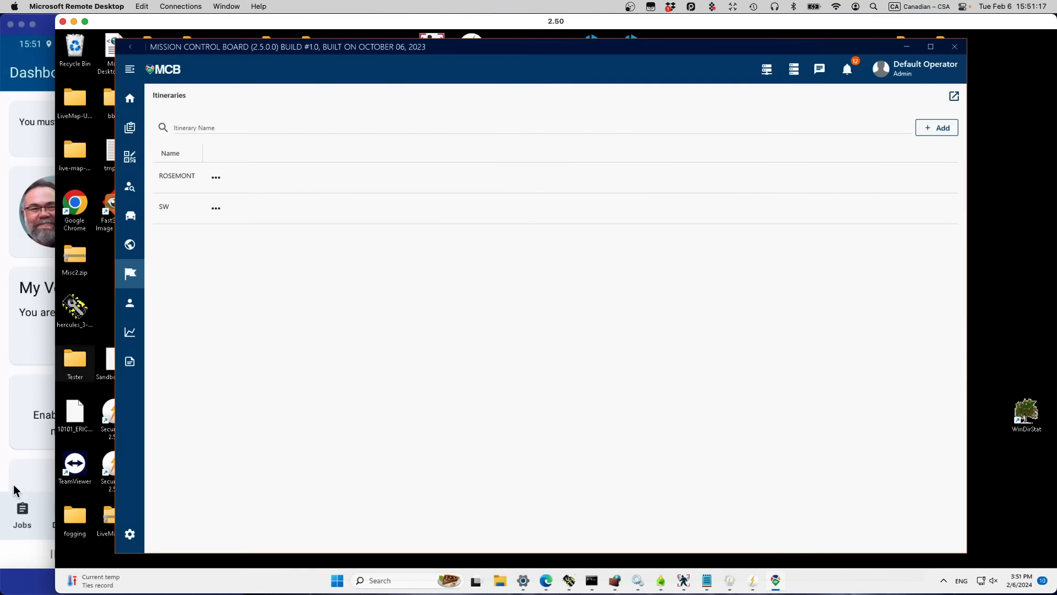
{"action": "left_click", "coordinate": [11, 384]}
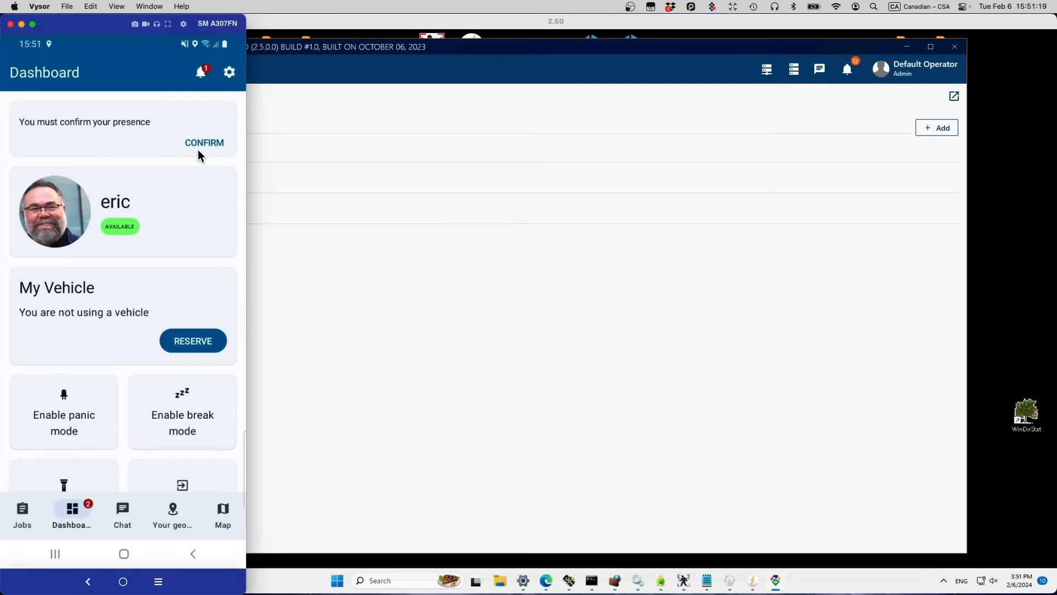
Step: Accept the new ROSEMONT tour from the phone notification, putting tour #76 in progress
{"action": "left_click", "coordinate": [588, 488]}
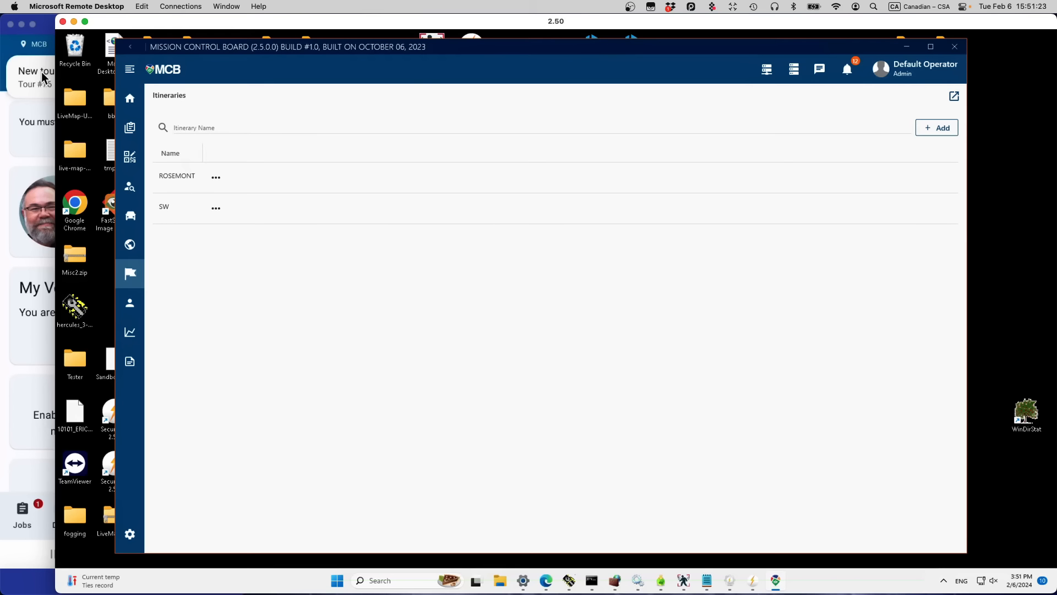
{"action": "left_click", "coordinate": [38, 72]}
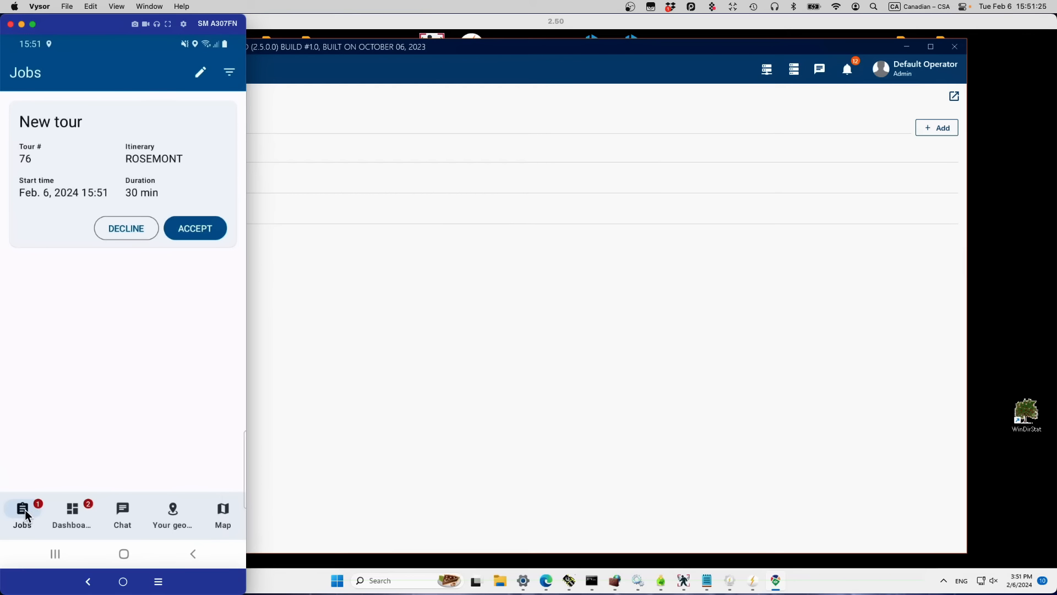
{"action": "left_click", "coordinate": [190, 227]}
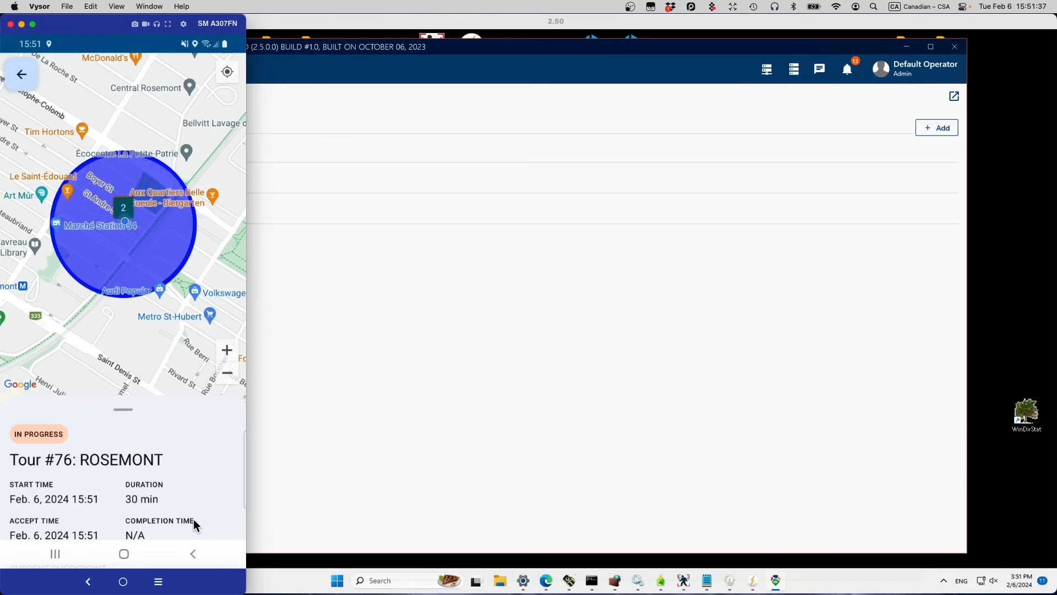
{"action": "scroll", "coordinate": [193, 519], "scroll_direction": "down", "scroll_amount": 3}
Step: Scroll tour #76's details to the checkpoints: Montreal East Office, Annex St-Andre, Restaurant Express 001
{"action": "scroll", "coordinate": [193, 518], "scroll_direction": "up", "scroll_amount": 3}
{"action": "scroll", "coordinate": [194, 518], "scroll_direction": "down", "scroll_amount": 5}
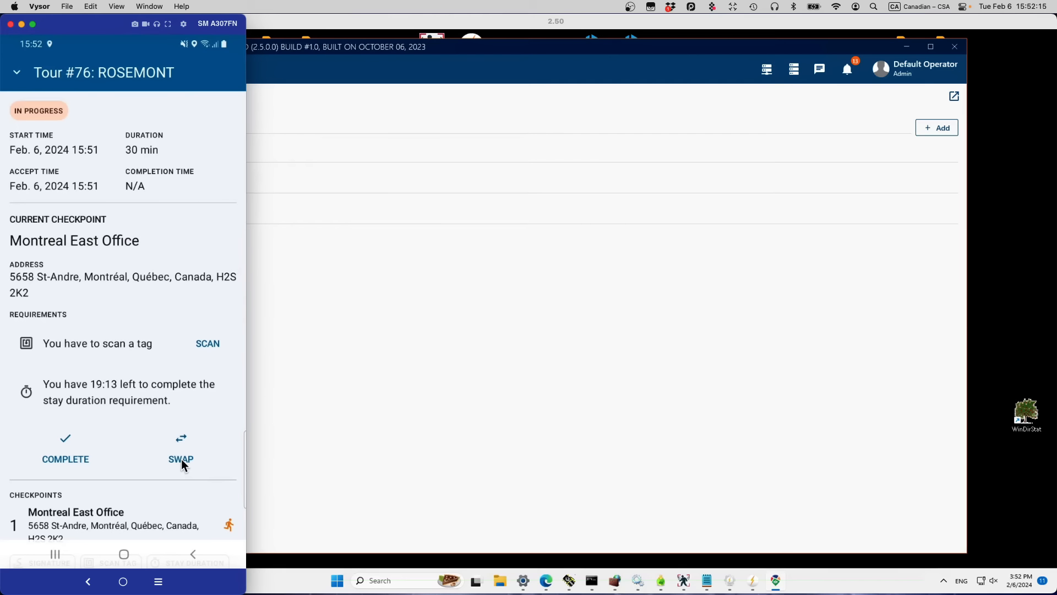
{"action": "scroll", "coordinate": [182, 465], "scroll_direction": "down", "scroll_amount": 3}
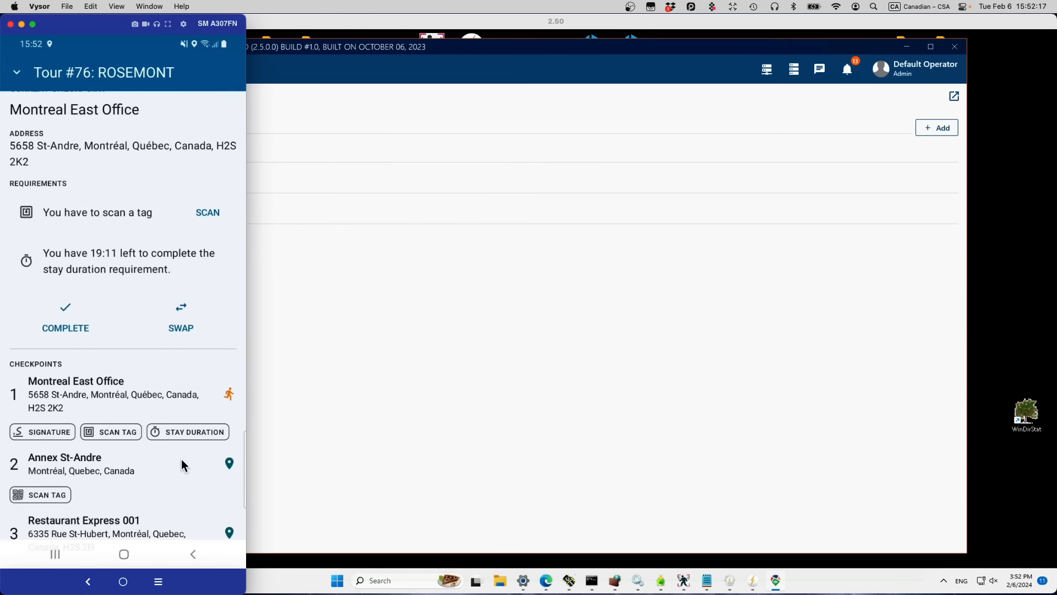
{"action": "scroll", "coordinate": [182, 465], "scroll_direction": "down", "scroll_amount": 1}
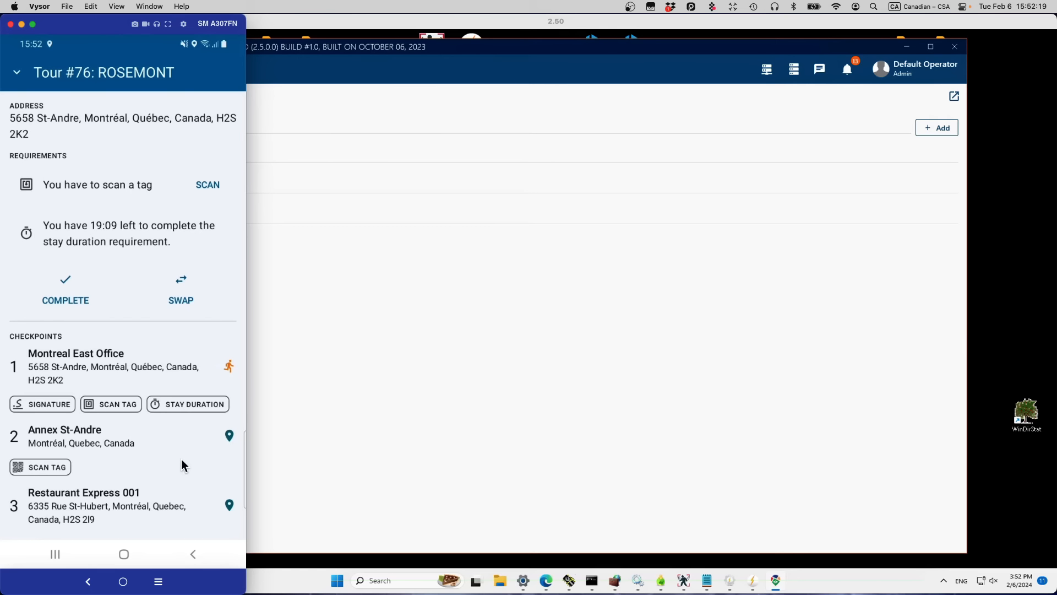
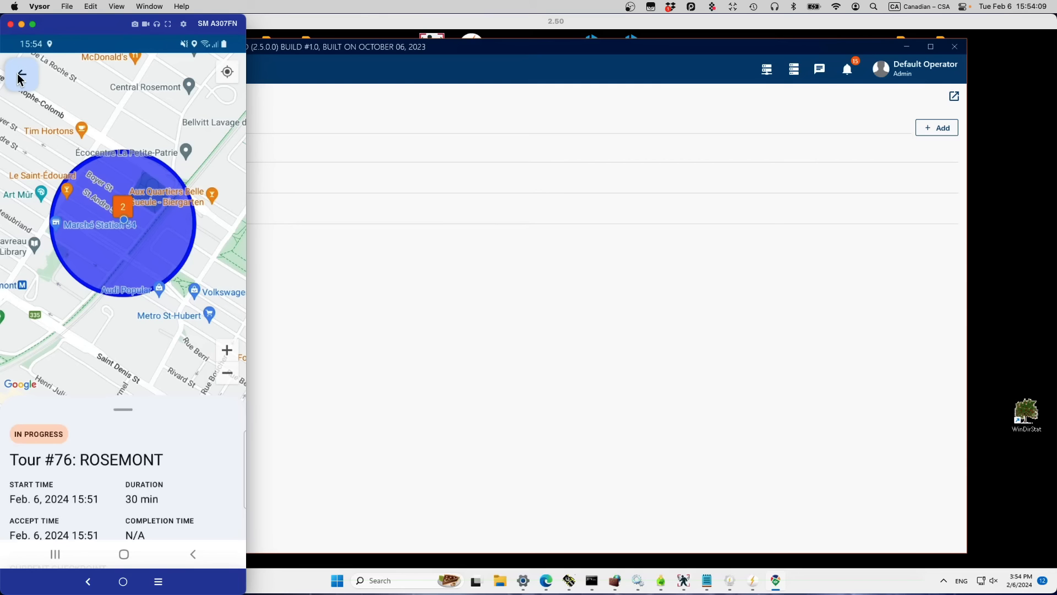
Step: Go back from tour #76's details to the phone's Jobs list, with ROSEMONT in progress
{"action": "left_click", "coordinate": [18, 78]}
Step: Show the Vehicles statistical report: car 22, LENTNER Bronto Skylift, 1 use, 38 sec
{"action": "left_click", "coordinate": [561, 337]}
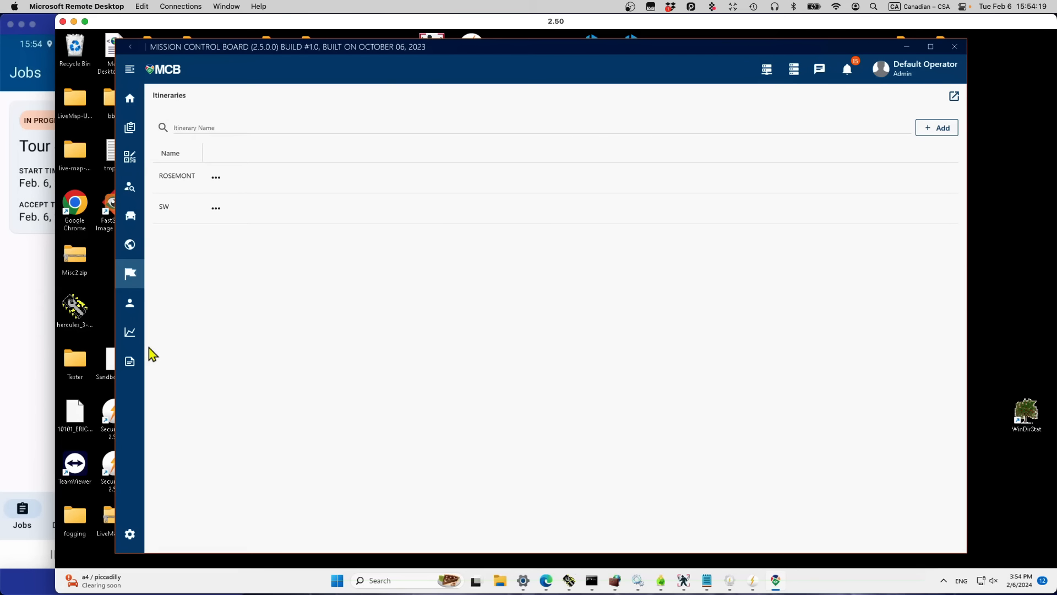
{"action": "left_click", "coordinate": [128, 335]}
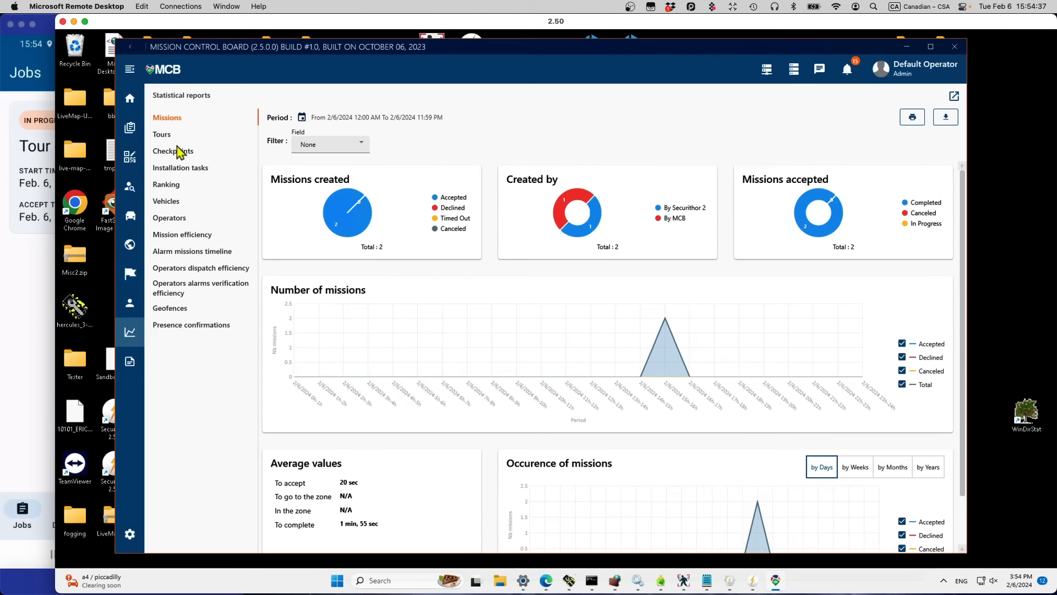
{"action": "left_click", "coordinate": [166, 205]}
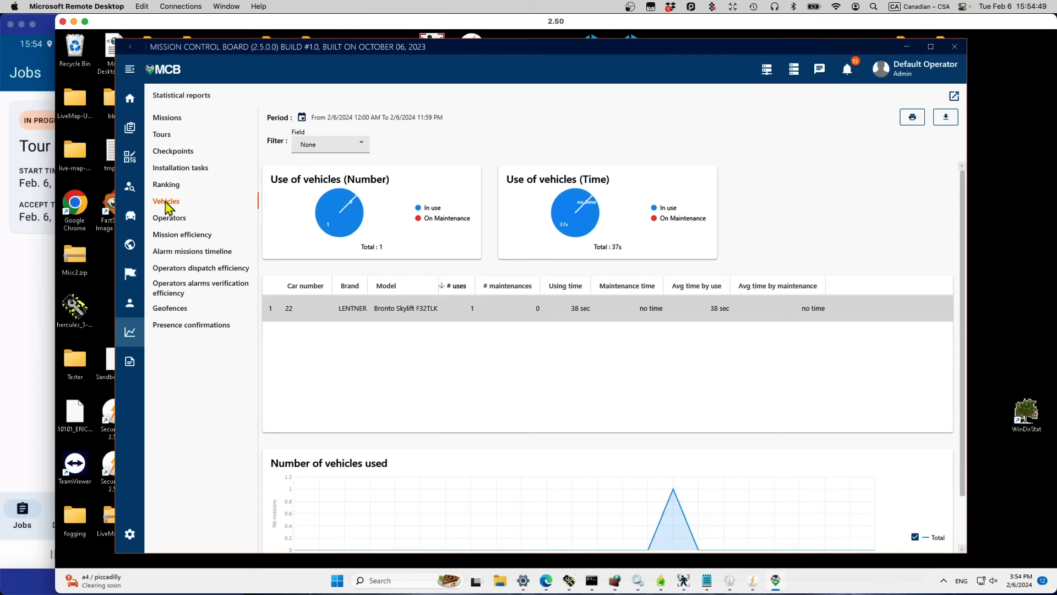
Step: Show the Geofences report: Rosemont Arr zone, 1 forbidden and 7 authorized infractions
{"action": "left_click", "coordinate": [180, 310]}
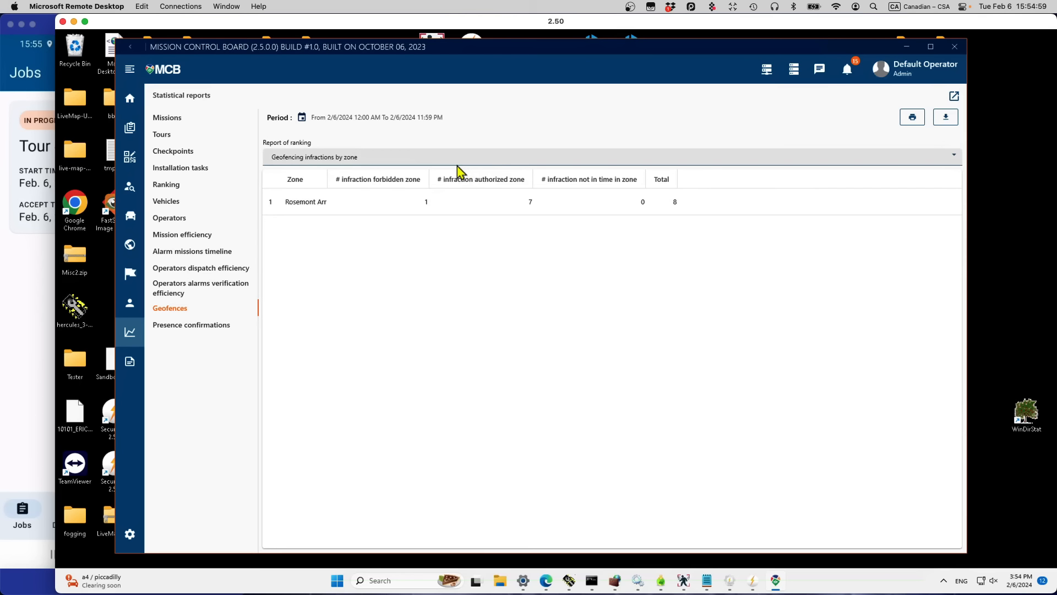
Step: Rank geofencing infractions by guard, then view presence confirmations (50% success, 2 total)
{"action": "left_click", "coordinate": [943, 158]}
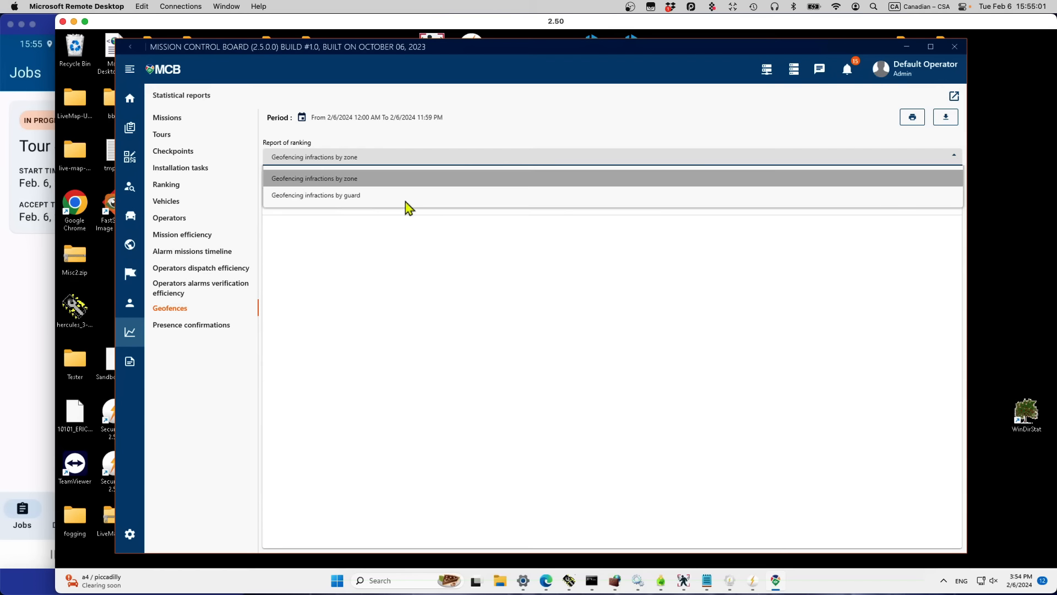
{"action": "left_click", "coordinate": [361, 196]}
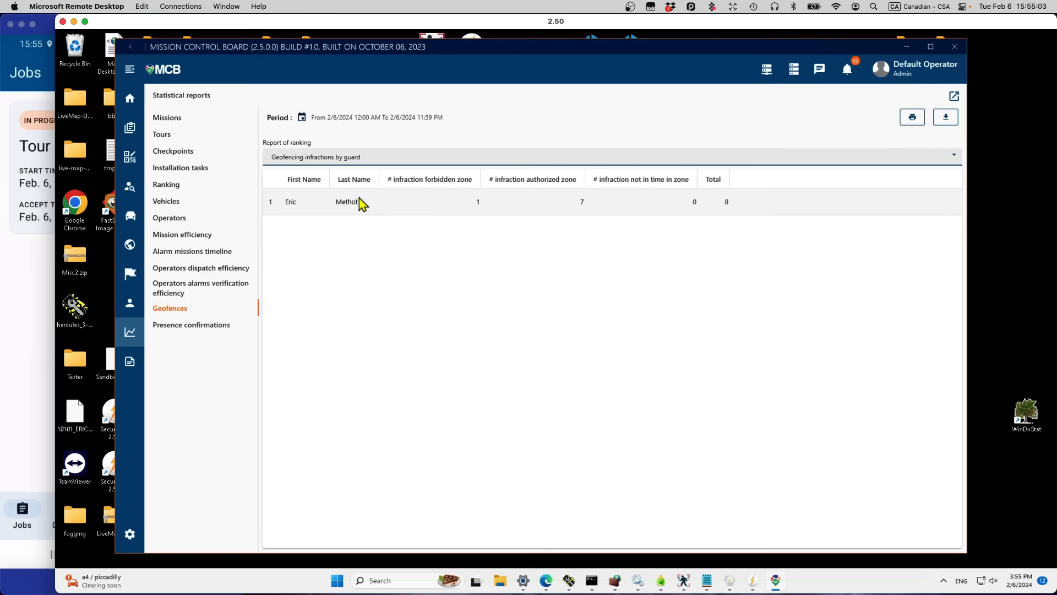
{"action": "left_click", "coordinate": [416, 205]}
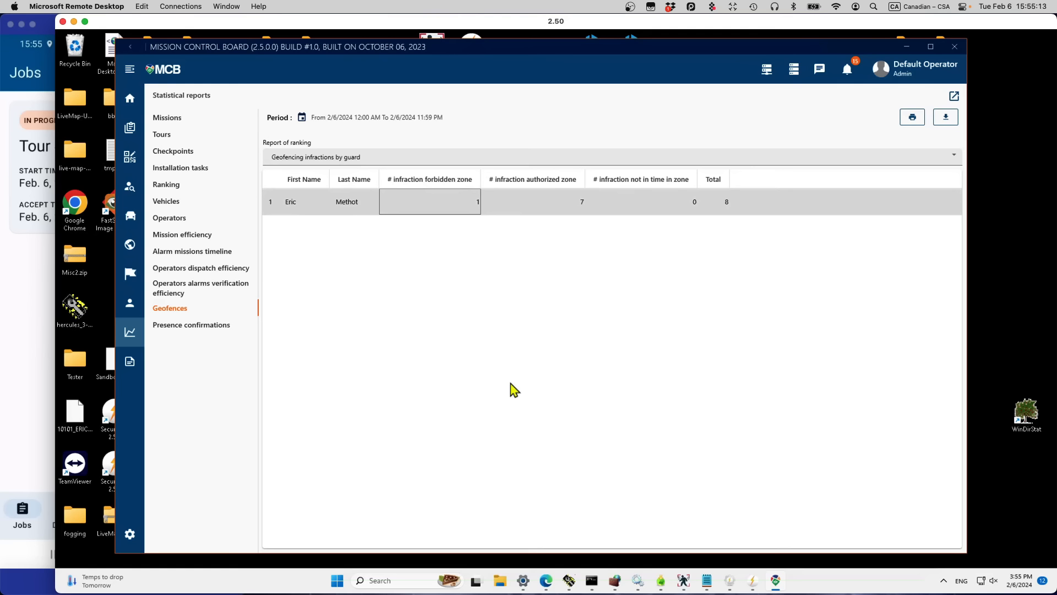
{"action": "left_click", "coordinate": [192, 334]}
{"action": "left_click", "coordinate": [206, 326]}
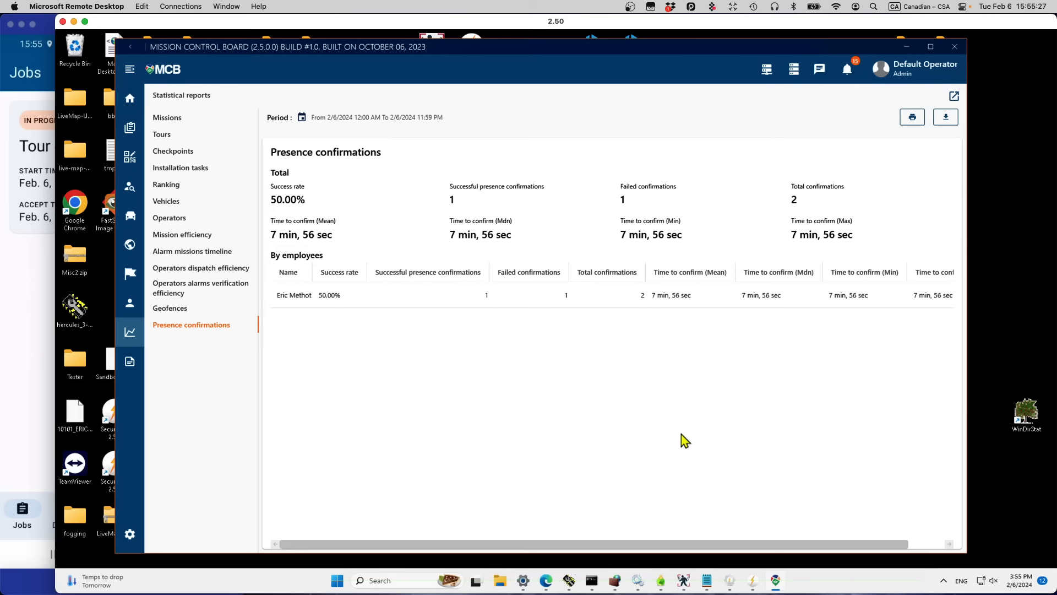
Step: Scroll across all timing columns of event 345680's alarm missions timeline
{"action": "left_click", "coordinate": [182, 255]}
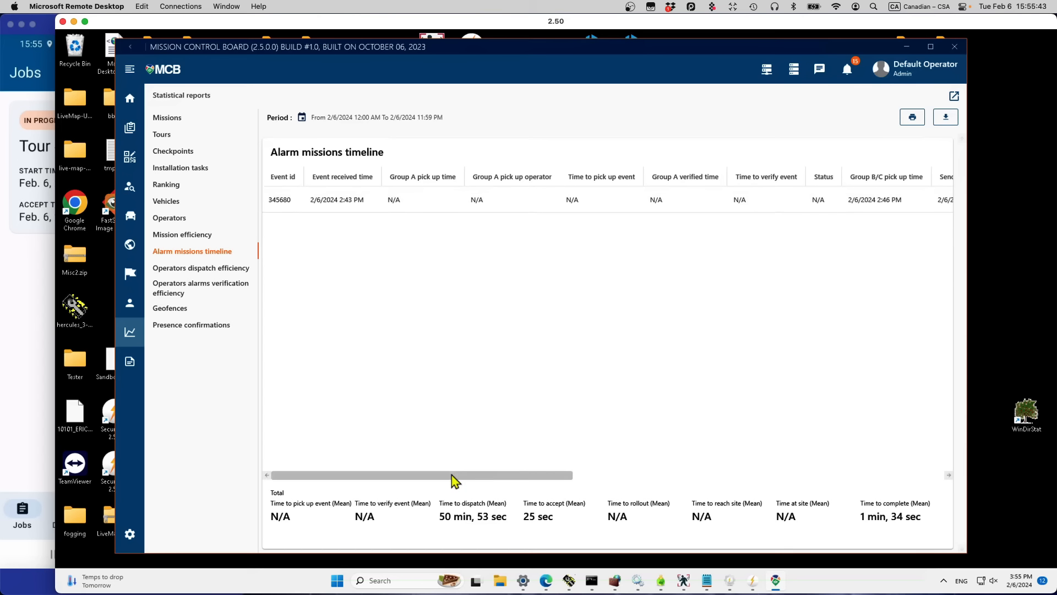
{"action": "left_click_drag", "start_coordinate": [451, 475], "coordinate": [708, 469]}
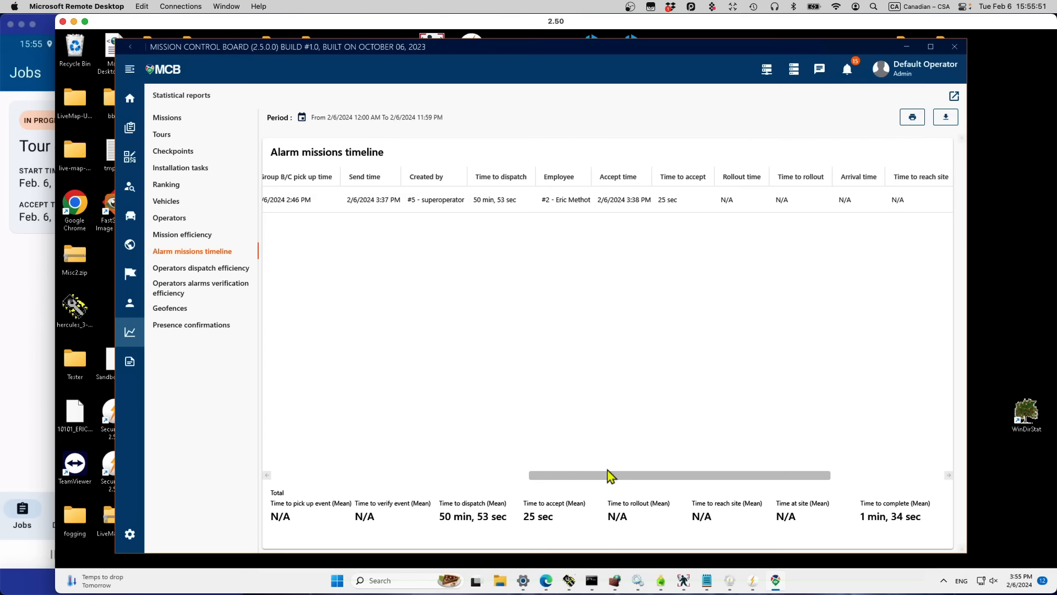
{"action": "left_click_drag", "start_coordinate": [606, 478], "coordinate": [910, 462]}
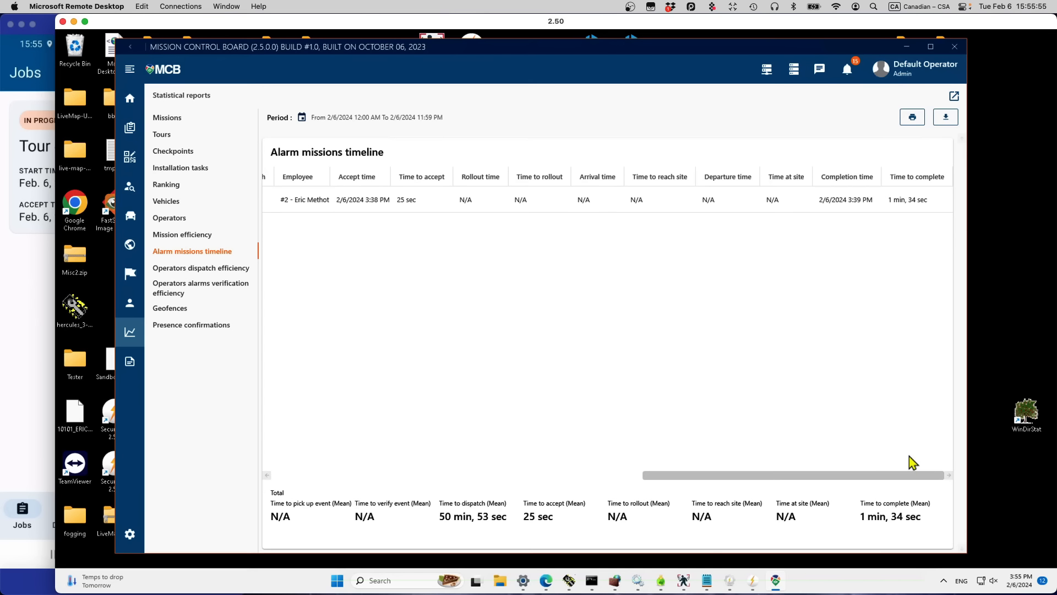
{"action": "left_click_drag", "start_coordinate": [870, 476], "coordinate": [296, 453]}
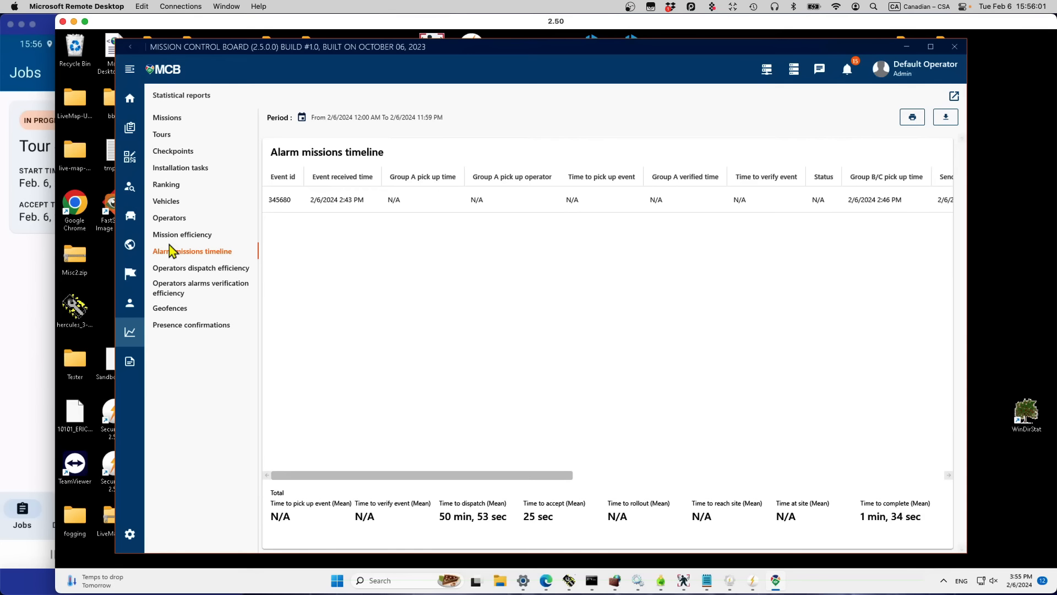
Step: Check mission efficiency and jobs per operator, then return to the February 2024 Jobs list
{"action": "left_click", "coordinate": [184, 236]}
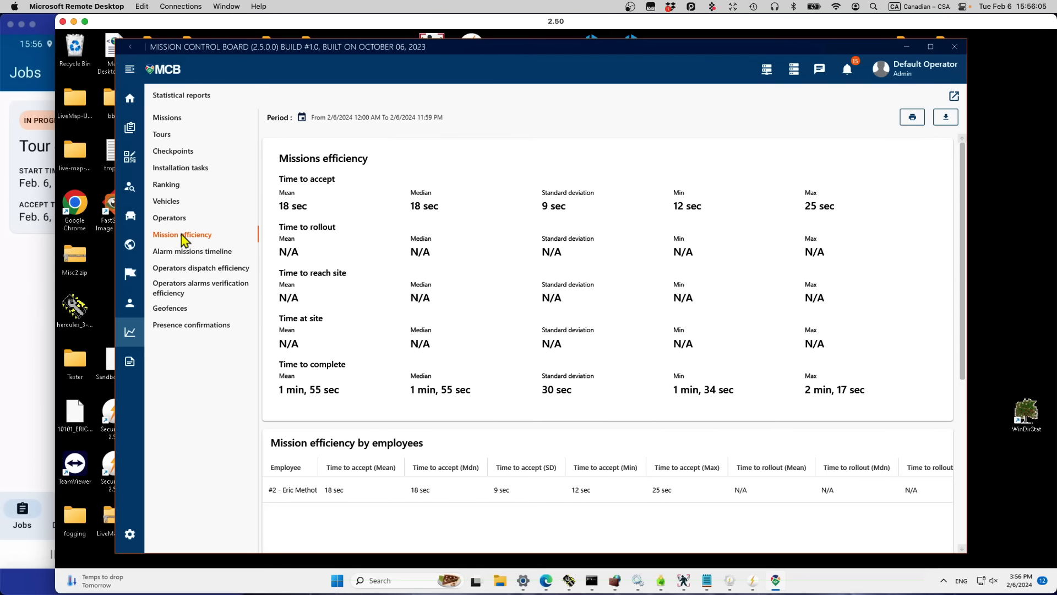
{"action": "left_click", "coordinate": [175, 219]}
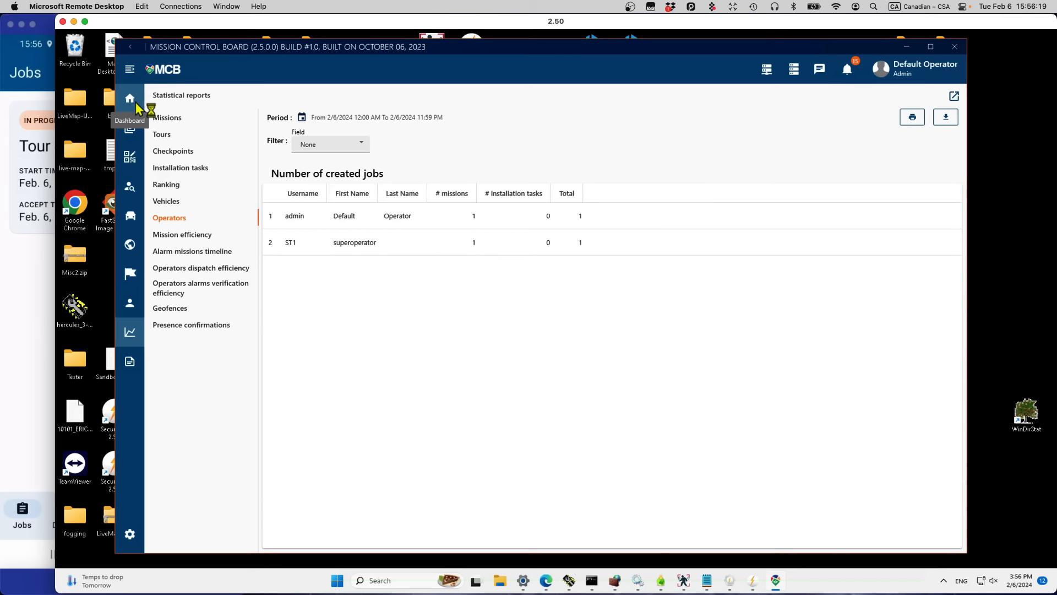
{"action": "left_click", "coordinate": [129, 126]}
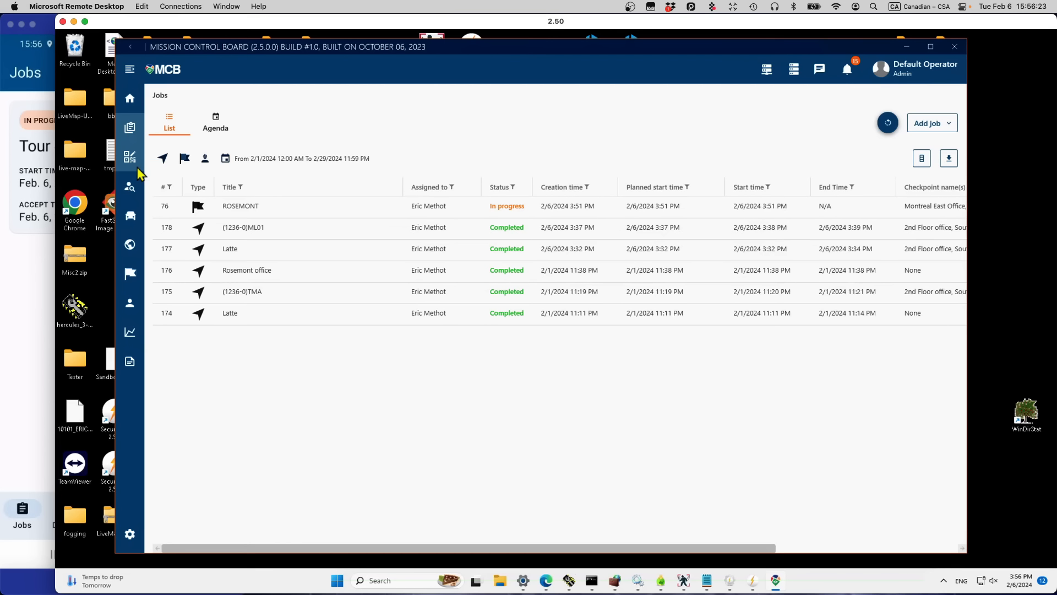
Step: Set up an employee-locations lookup with a start date of February 1, 2024
{"action": "left_click", "coordinate": [131, 197]}
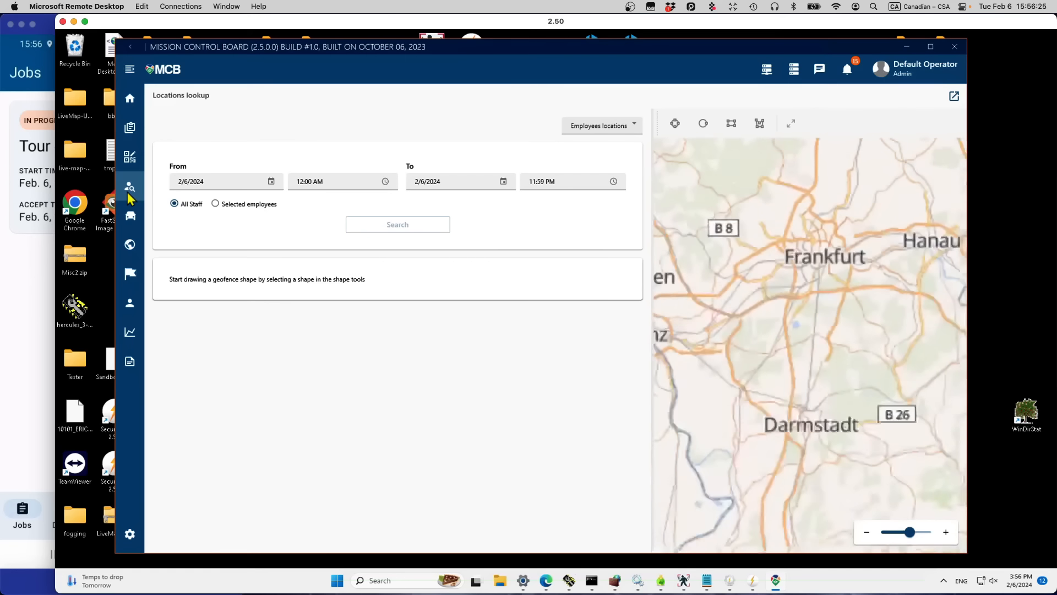
{"action": "left_click", "coordinate": [635, 127]}
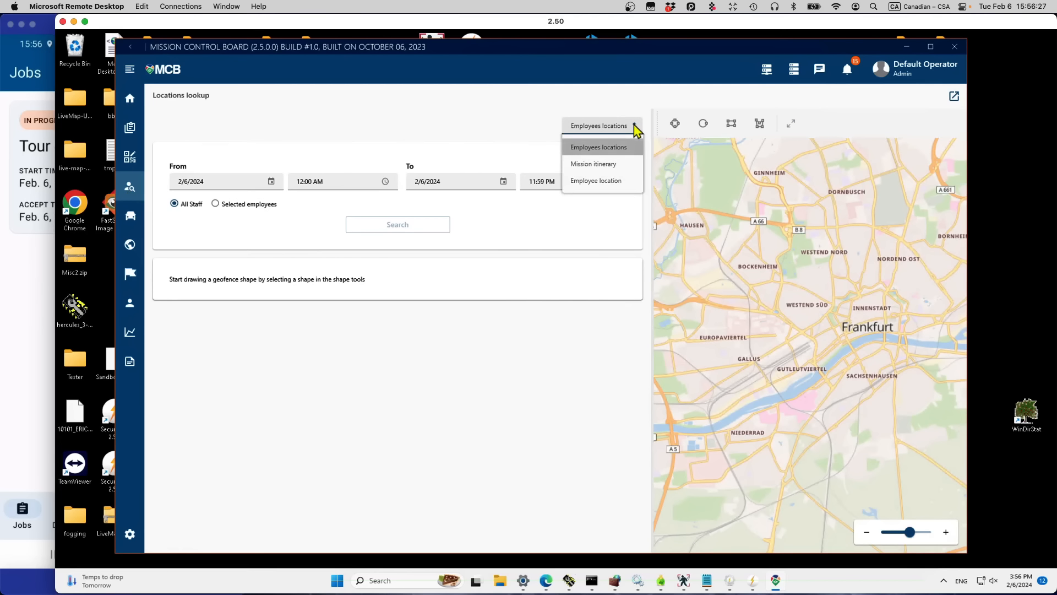
{"action": "left_click", "coordinate": [634, 127]}
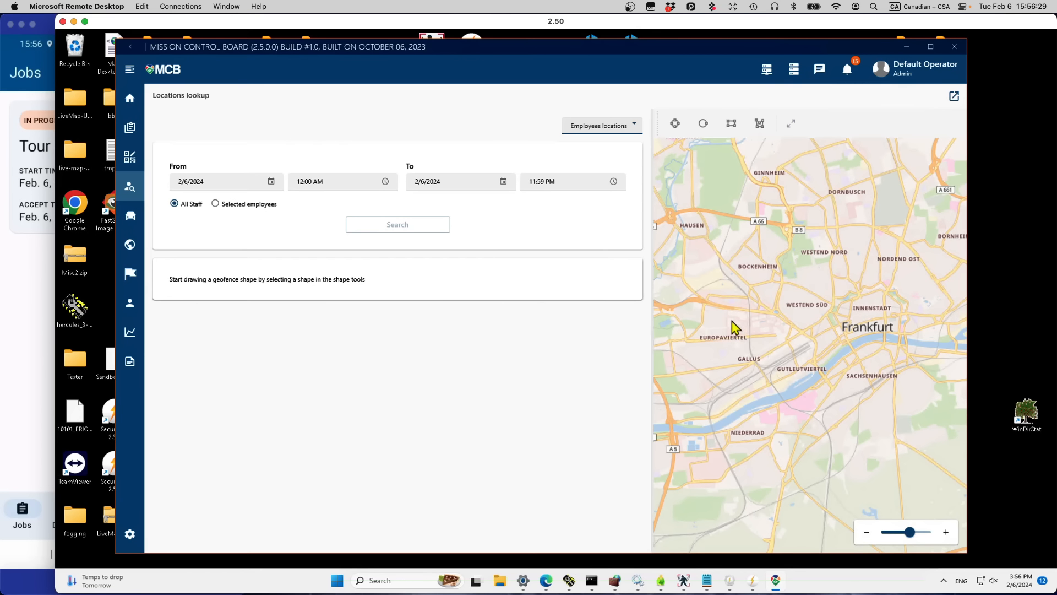
{"action": "left_click", "coordinate": [271, 183]}
{"action": "left_click", "coordinate": [256, 270]}
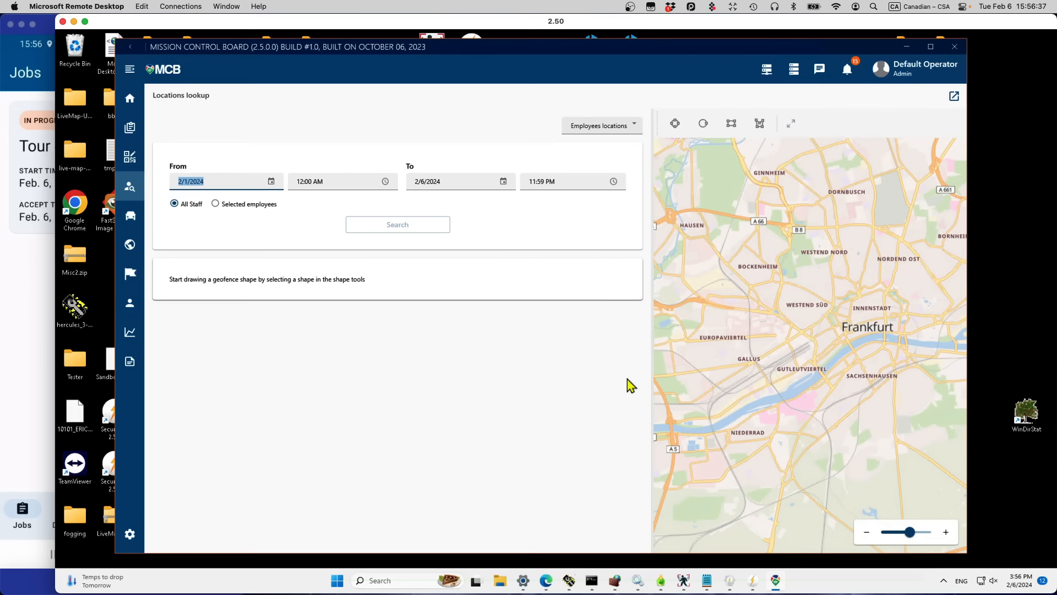
Step: Draw a four-corner search polygon over Frankfurt and run the search, finding 0 locations
{"action": "left_click", "coordinate": [760, 122]}
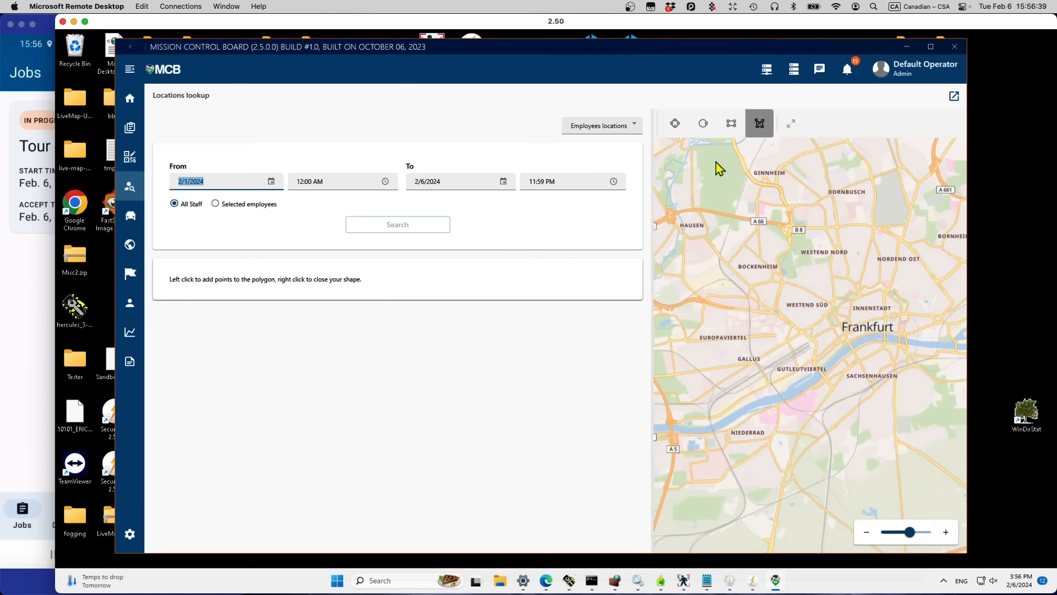
{"action": "left_click", "coordinate": [903, 443]}
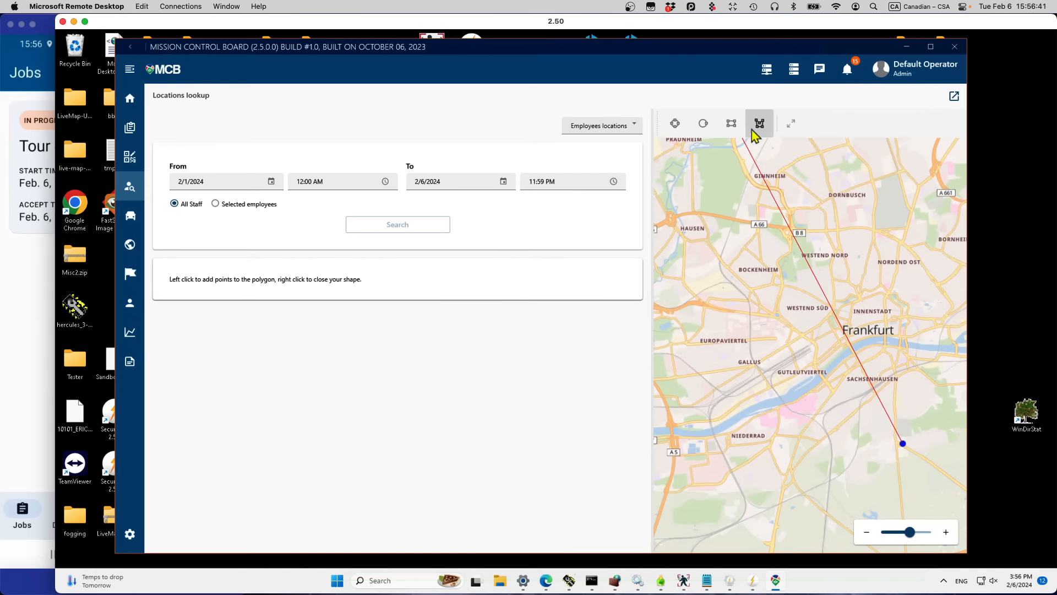
{"action": "left_click", "coordinate": [904, 190]}
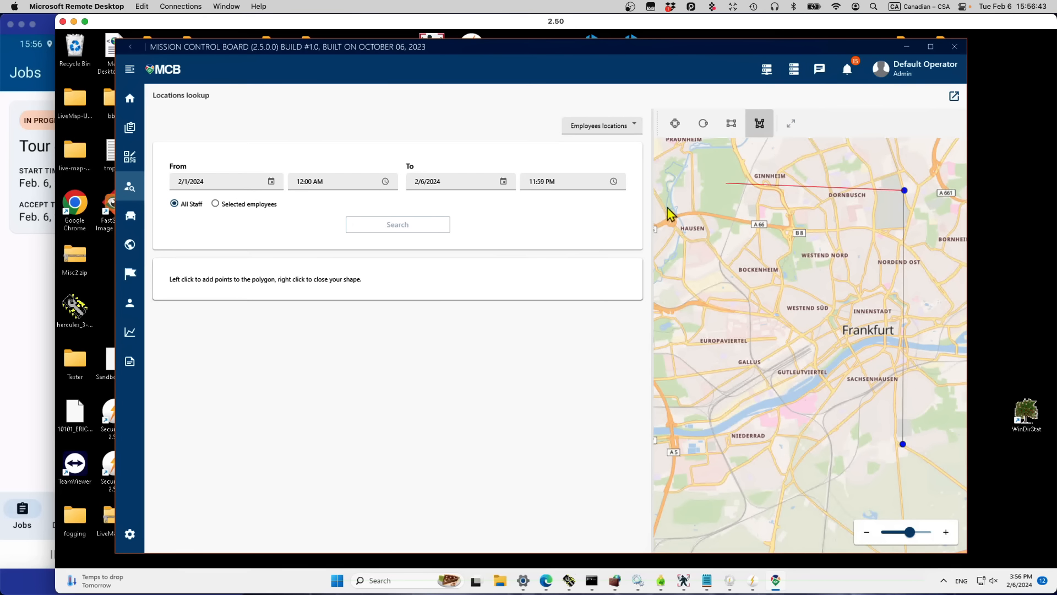
{"action": "left_click", "coordinate": [677, 209]}
{"action": "left_click", "coordinate": [762, 488]}
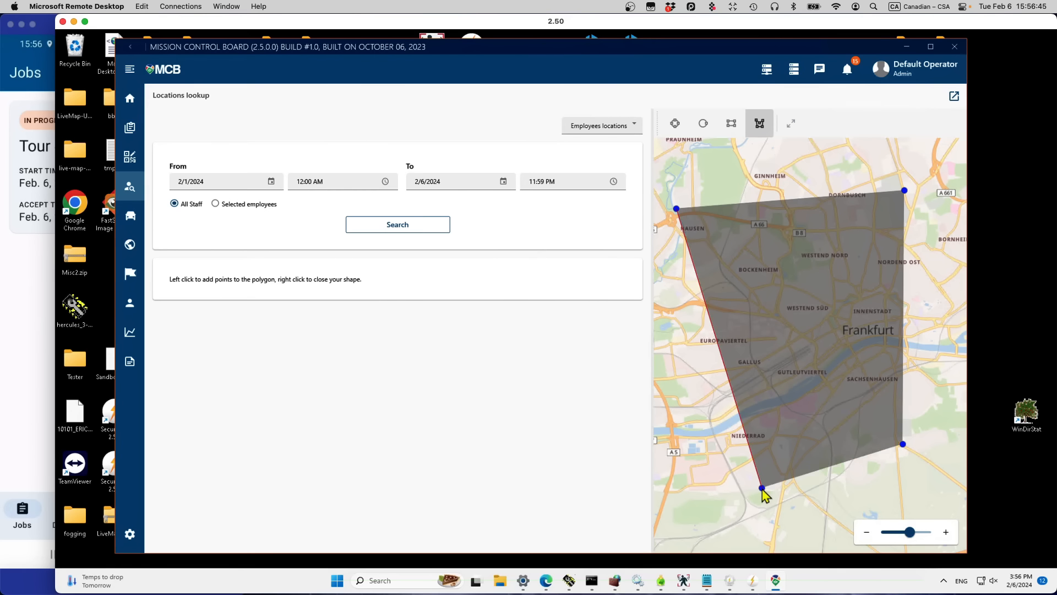
{"action": "right_click", "coordinate": [901, 443]}
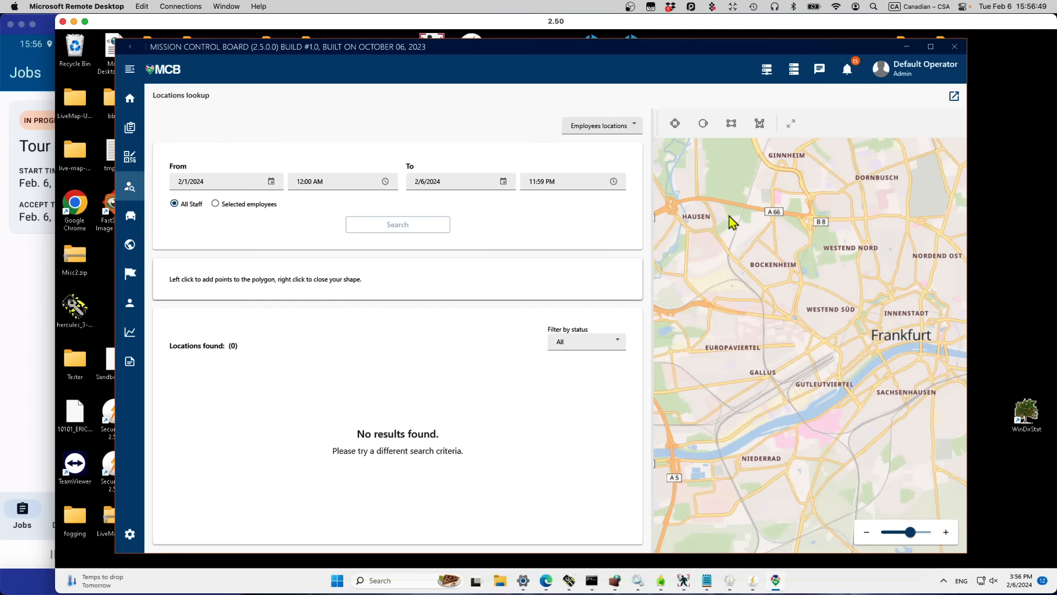
{"action": "left_click", "coordinate": [616, 121]}
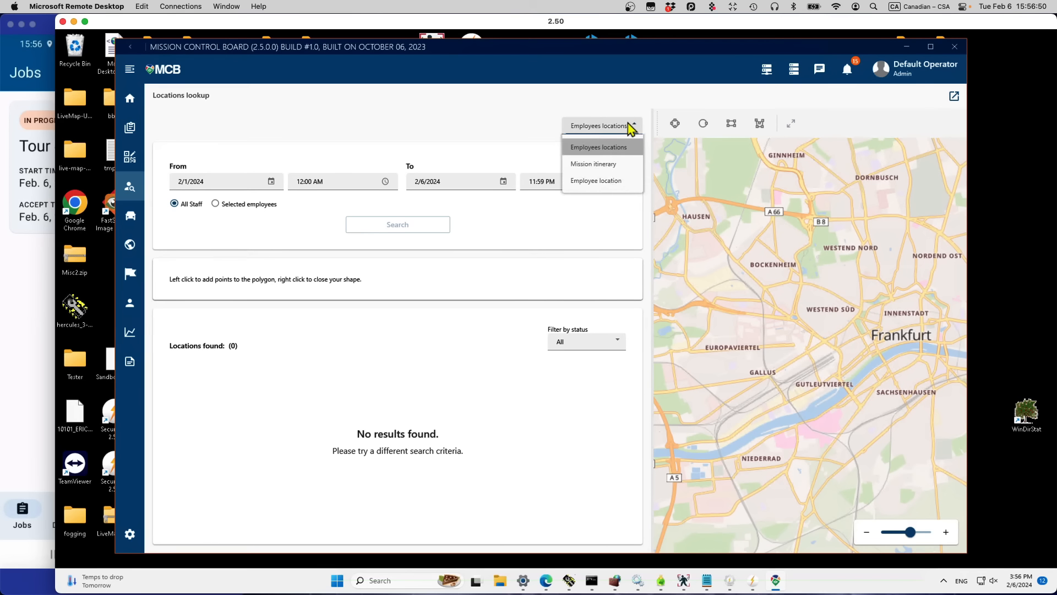
Step: Look up the on-tour employee's mission itinerary for 2/6/2024 and expand Mission 177
{"action": "left_click", "coordinate": [609, 168]}
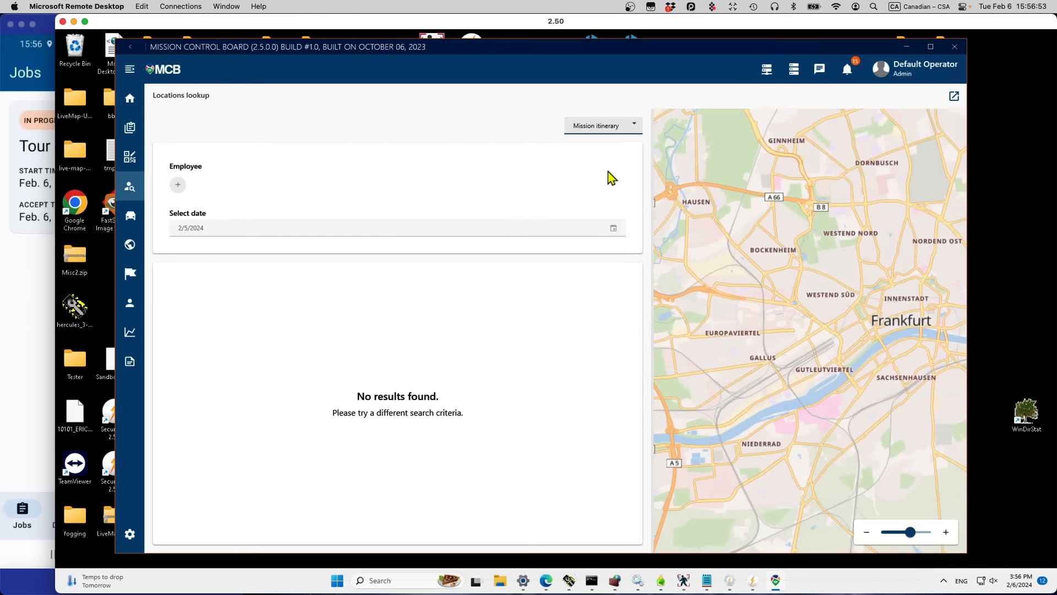
{"action": "left_click", "coordinate": [177, 187]}
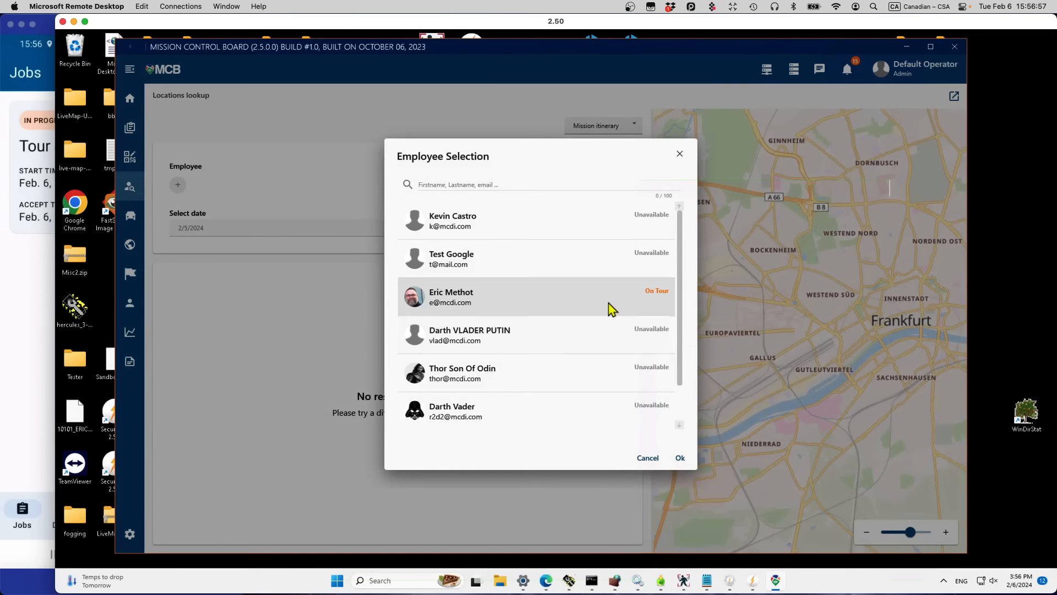
{"action": "left_click", "coordinate": [611, 309]}
{"action": "left_click", "coordinate": [681, 459]}
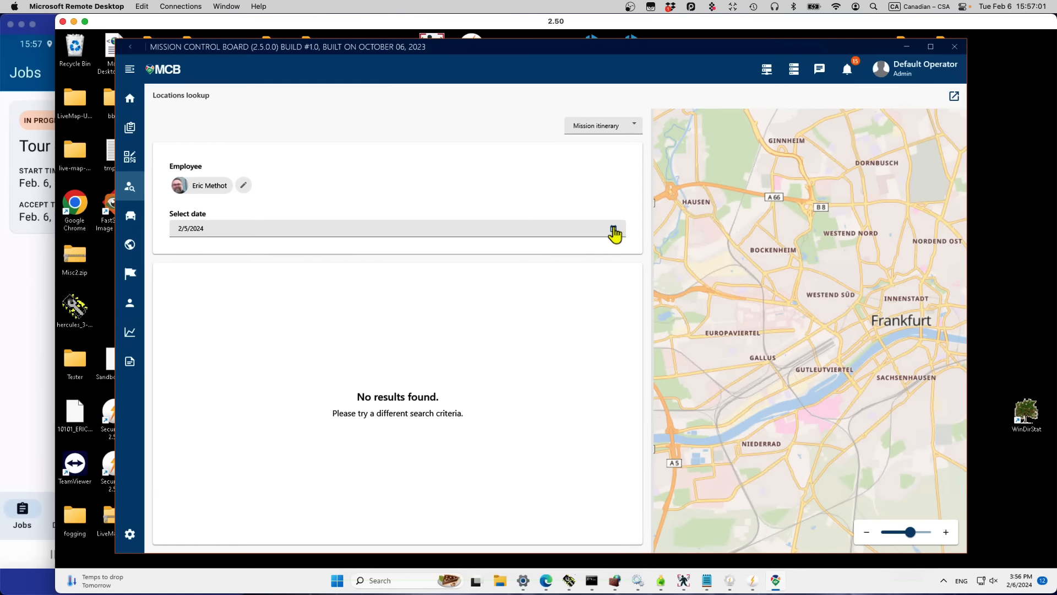
{"action": "left_click", "coordinate": [614, 234]}
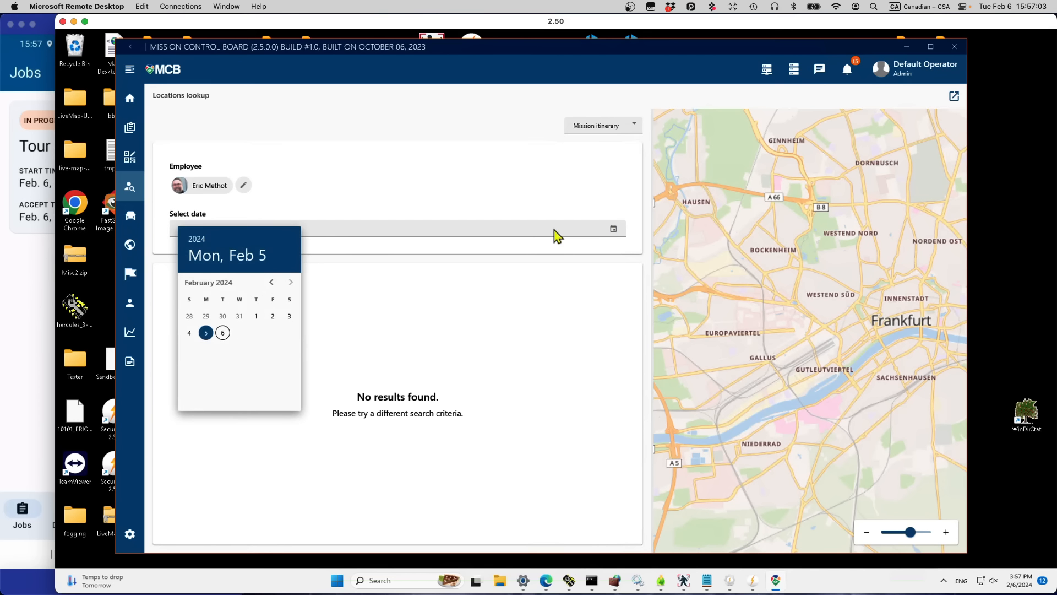
{"action": "left_click", "coordinate": [221, 334]}
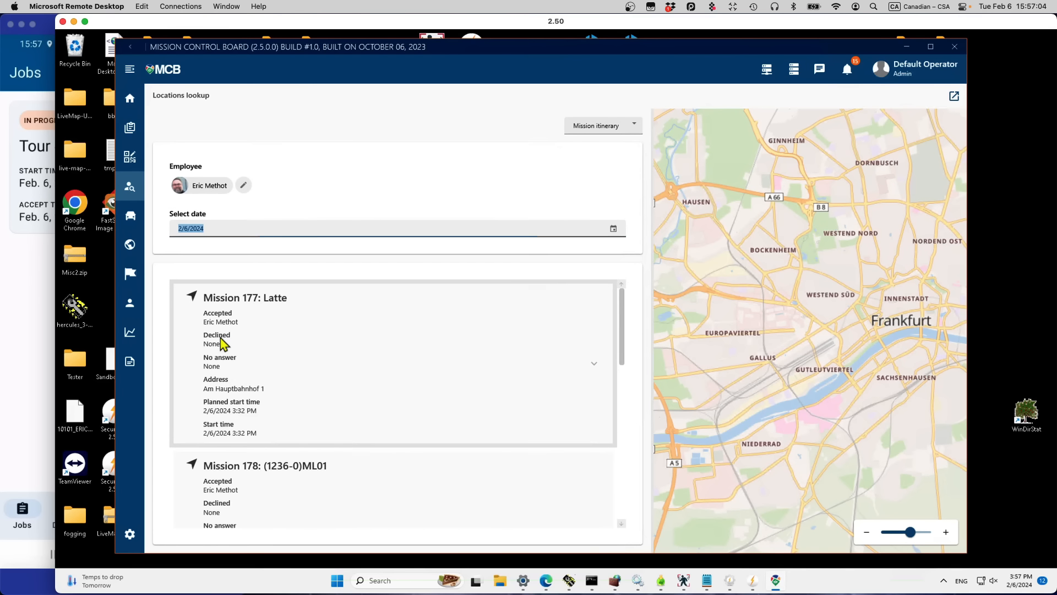
{"action": "left_click", "coordinate": [386, 373]}
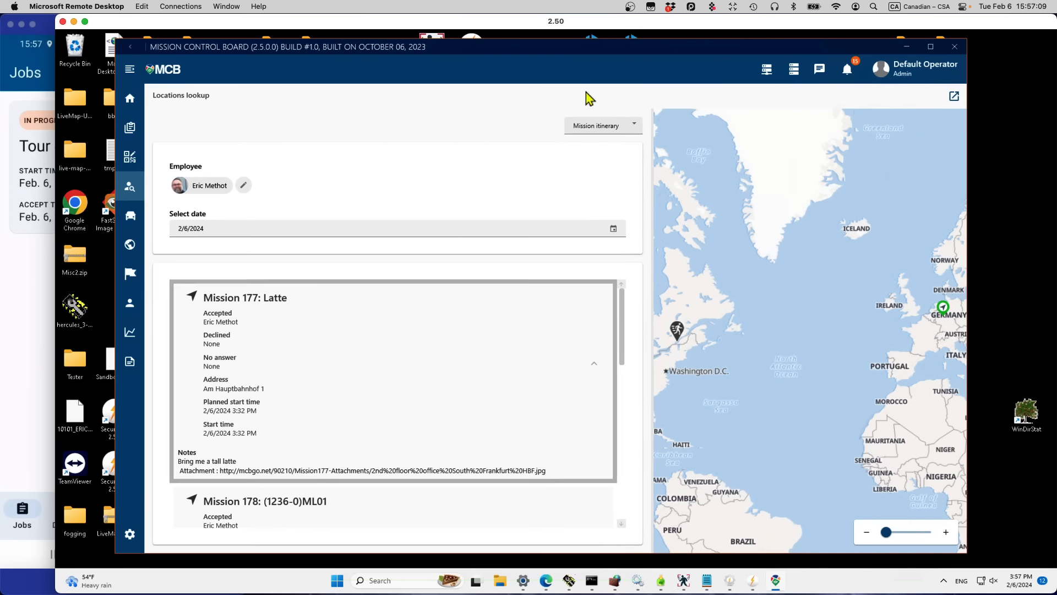
Step: Show the employee's location timeline for December 18, 2023, mapping the first session's route
{"action": "left_click", "coordinate": [617, 127]}
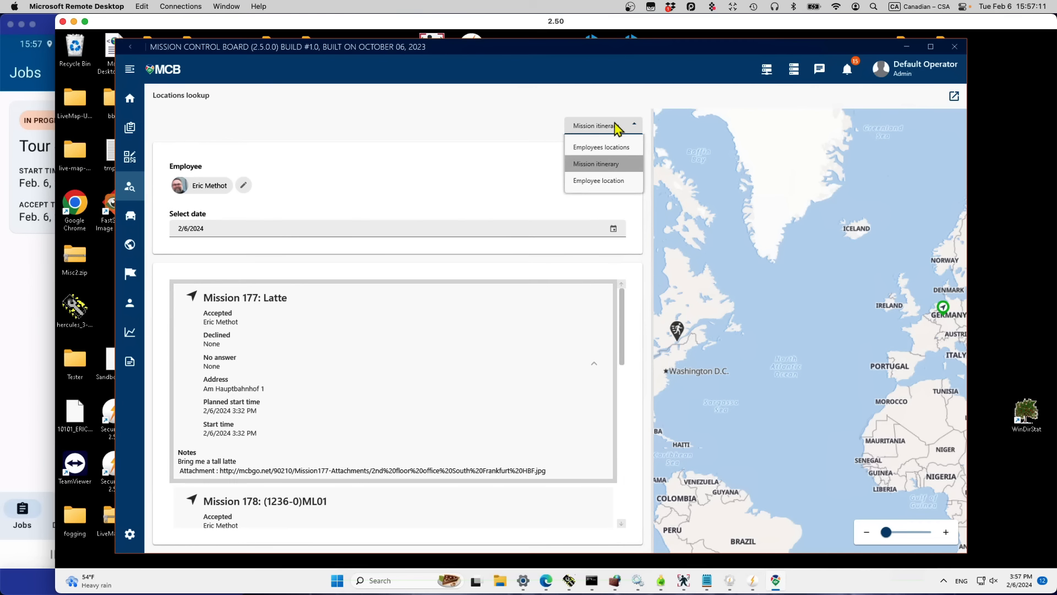
{"action": "left_click", "coordinate": [595, 182]}
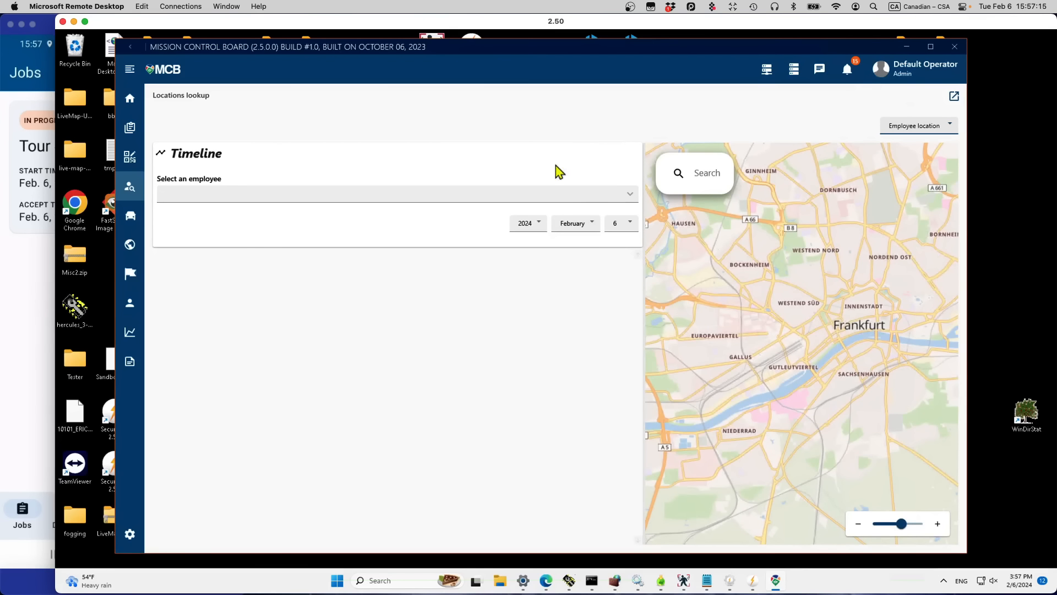
{"action": "left_click", "coordinate": [631, 199]}
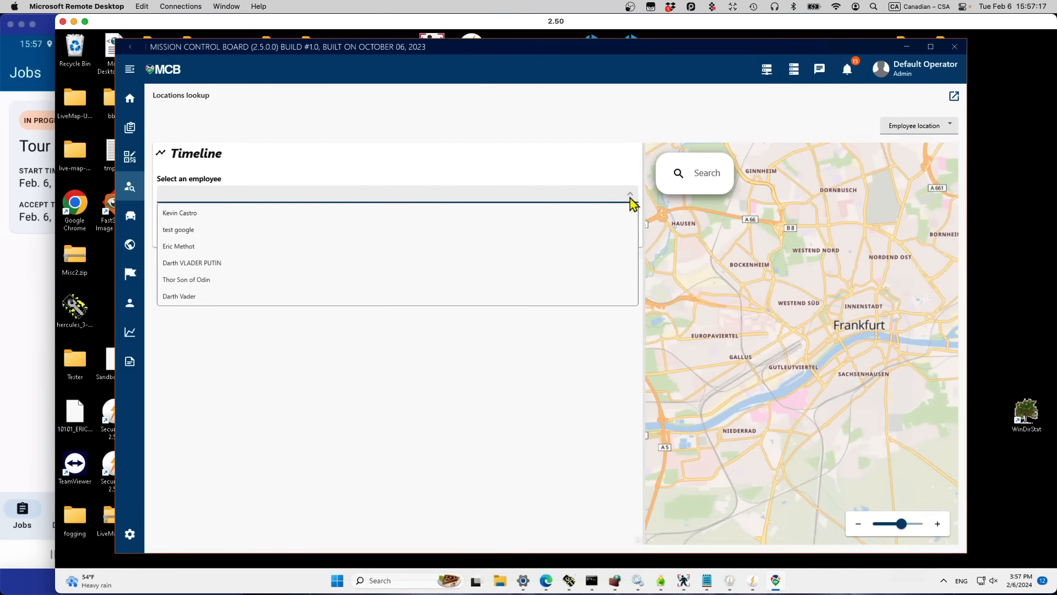
{"action": "left_click", "coordinate": [252, 249]}
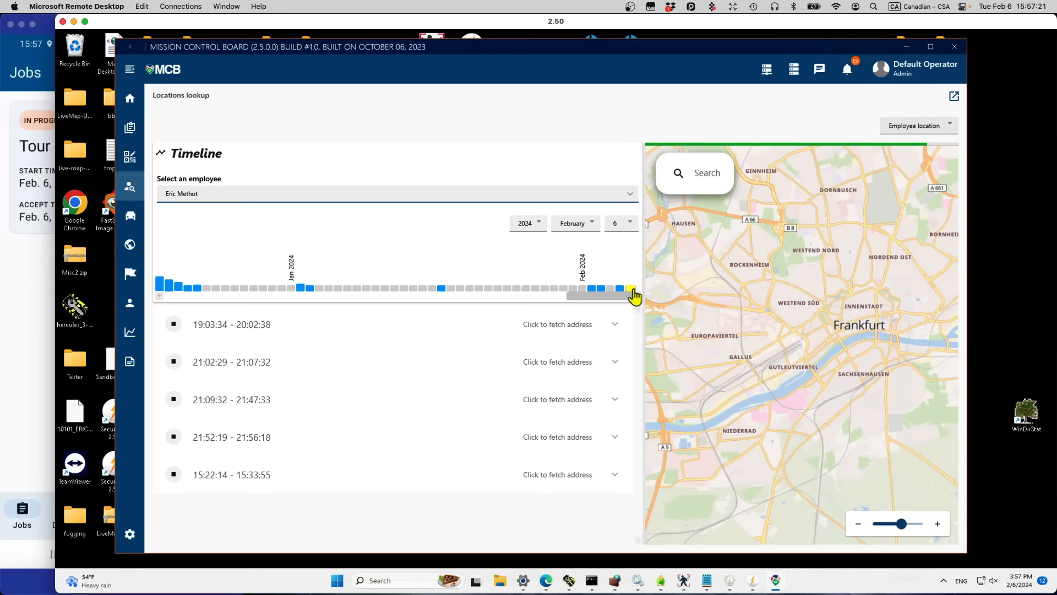
{"action": "mouse_move", "coordinate": [635, 296]}
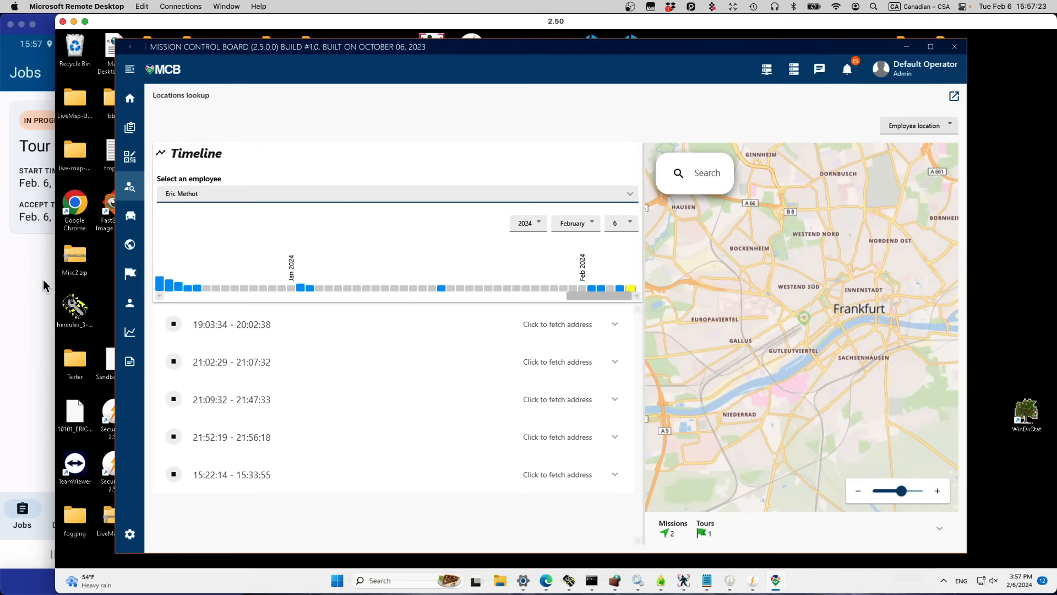
{"action": "left_click", "coordinate": [159, 284]}
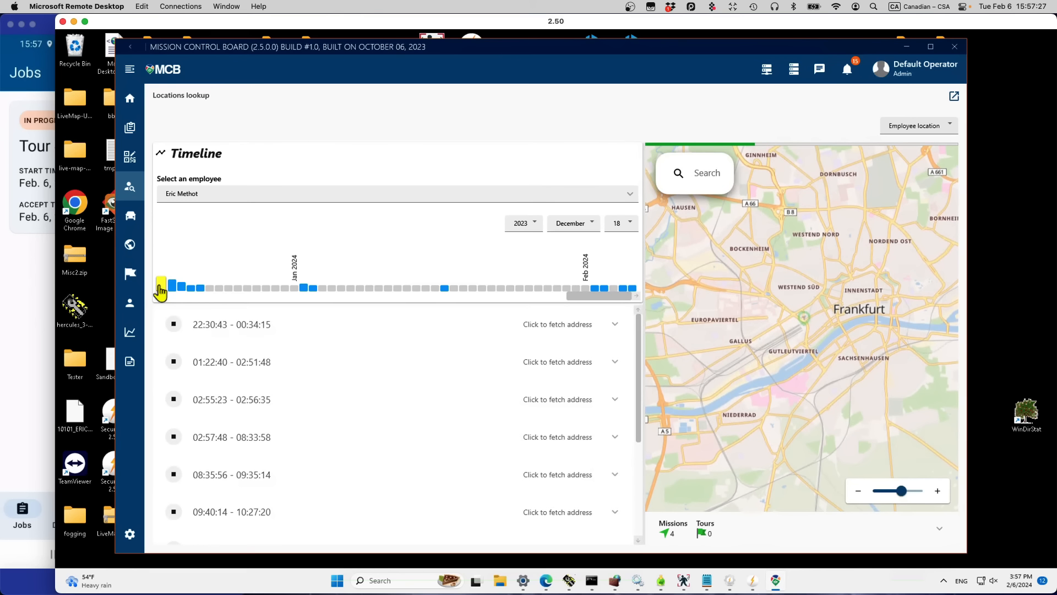
{"action": "left_click", "coordinate": [326, 329]}
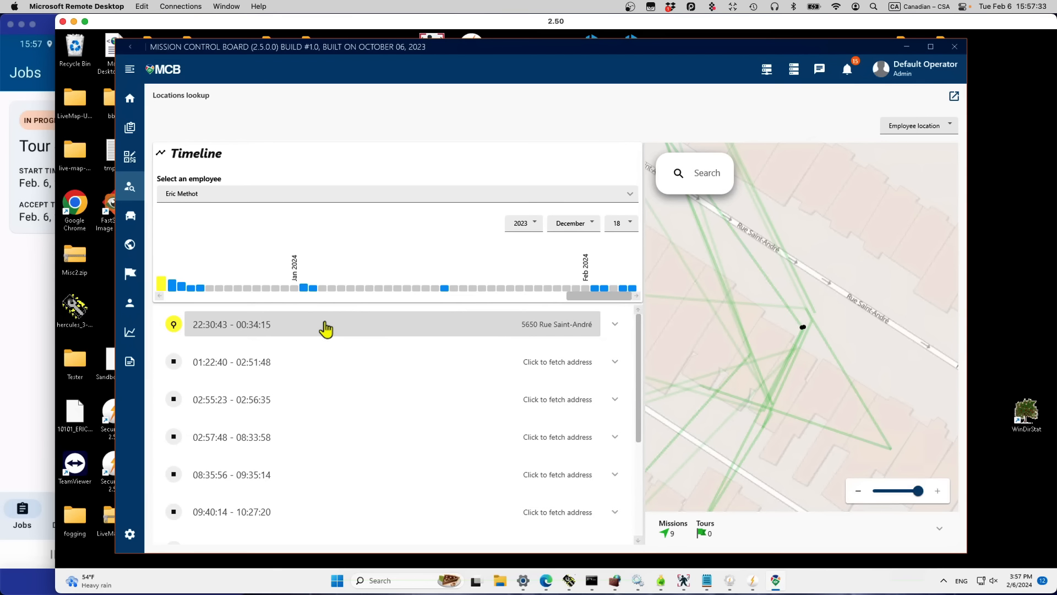
Step: Display the 01:22:40 - 02:51:48 session's route on the map
{"action": "left_click", "coordinate": [329, 370]}
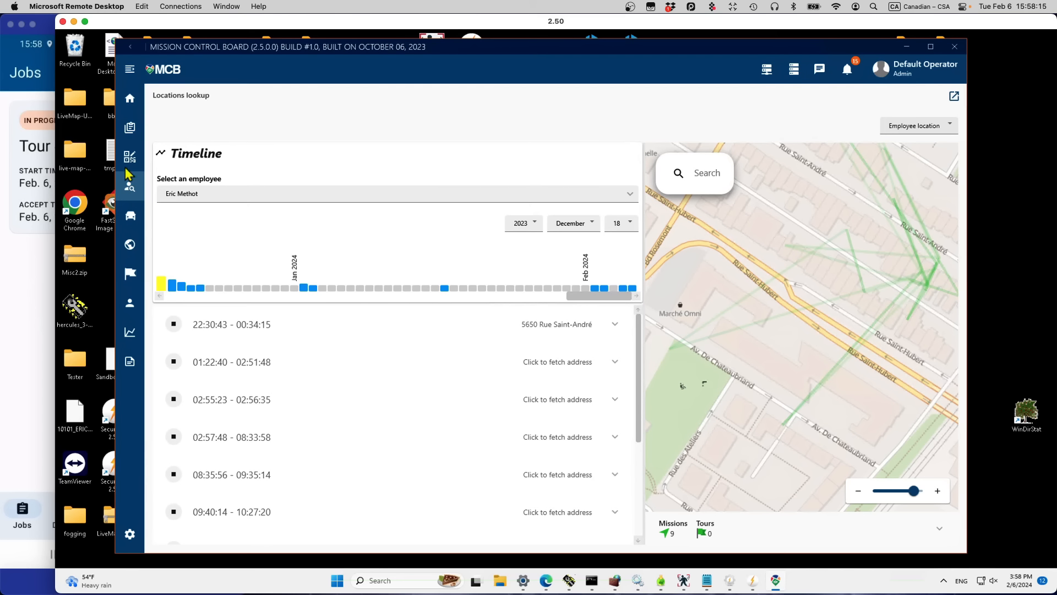
Step: Review Tour #76's map on the phone, then leave the phone on its Dashboard
{"action": "left_click", "coordinate": [32, 101]}
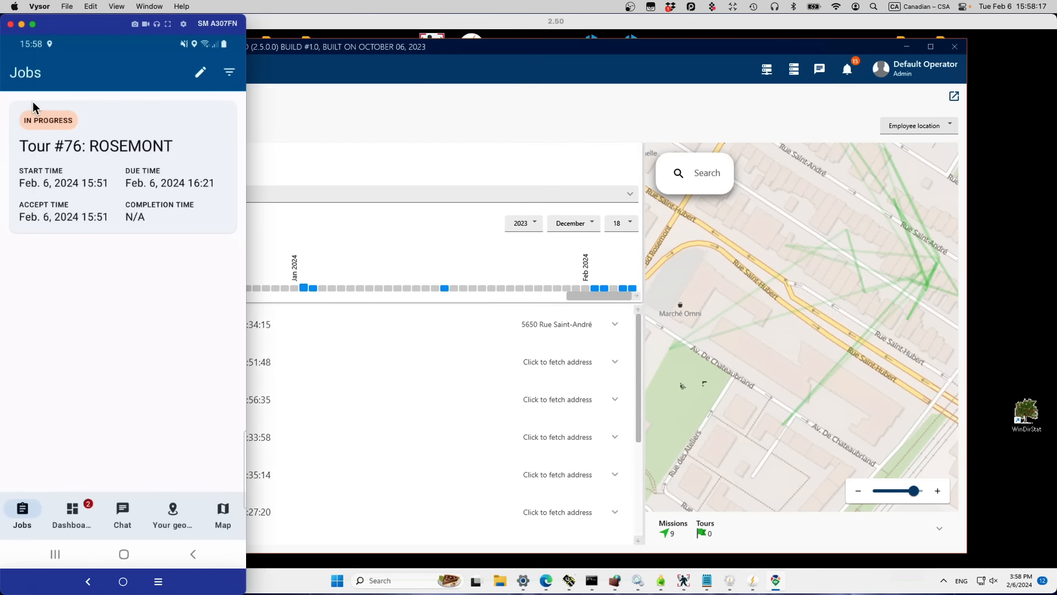
{"action": "left_click", "coordinate": [53, 552]}
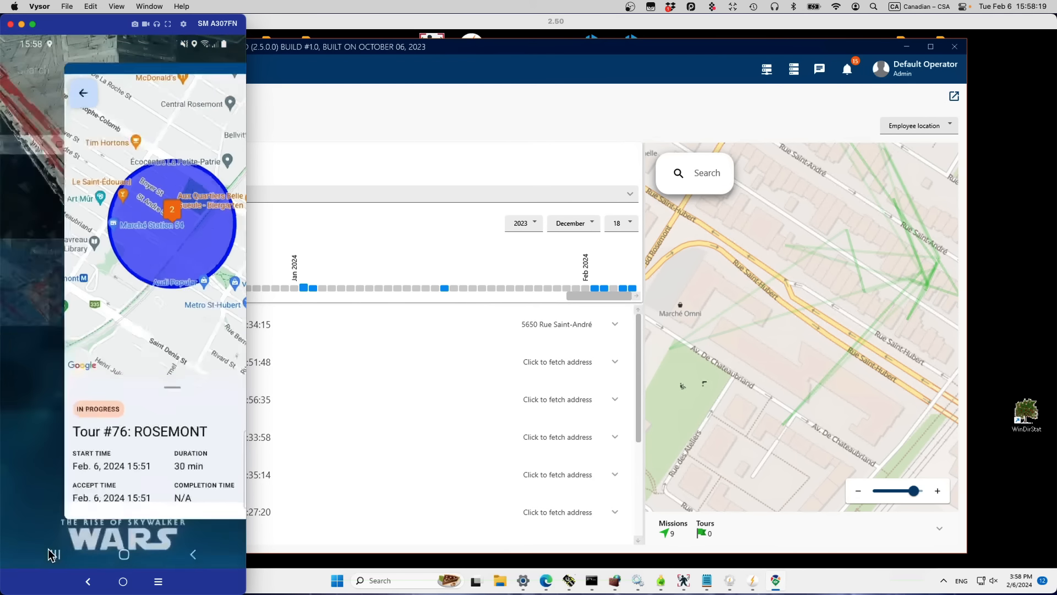
{"action": "left_click", "coordinate": [233, 303]}
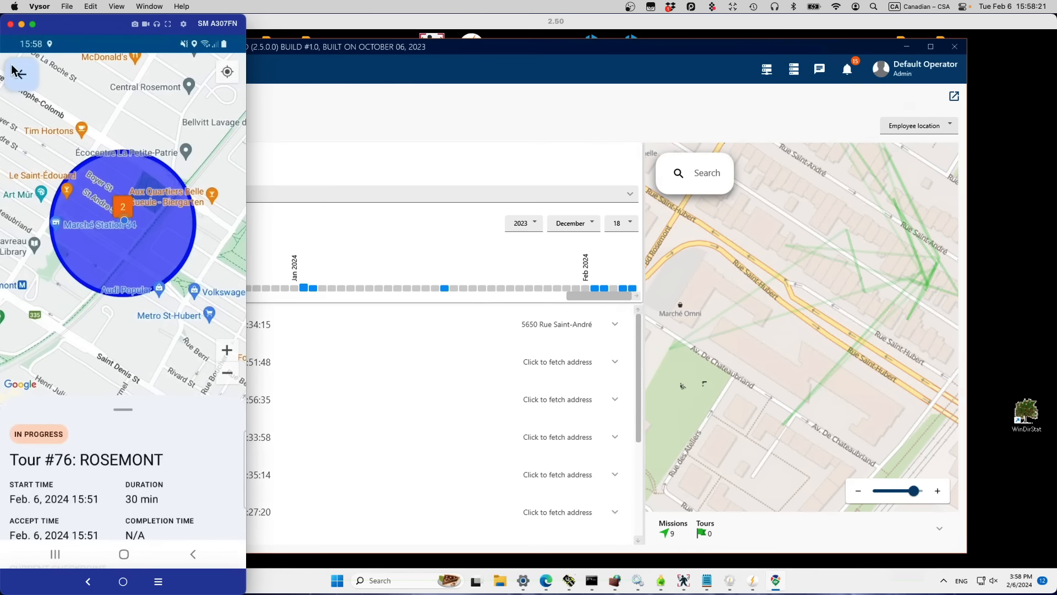
{"action": "left_click", "coordinate": [21, 73]}
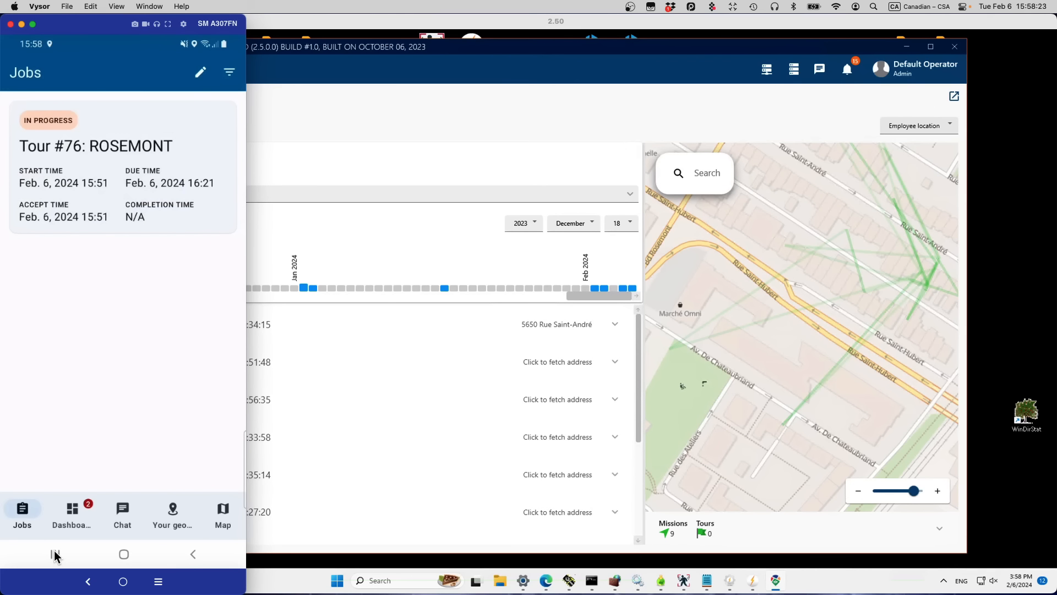
{"action": "left_click", "coordinate": [93, 511]}
{"action": "left_click", "coordinate": [448, 144]}
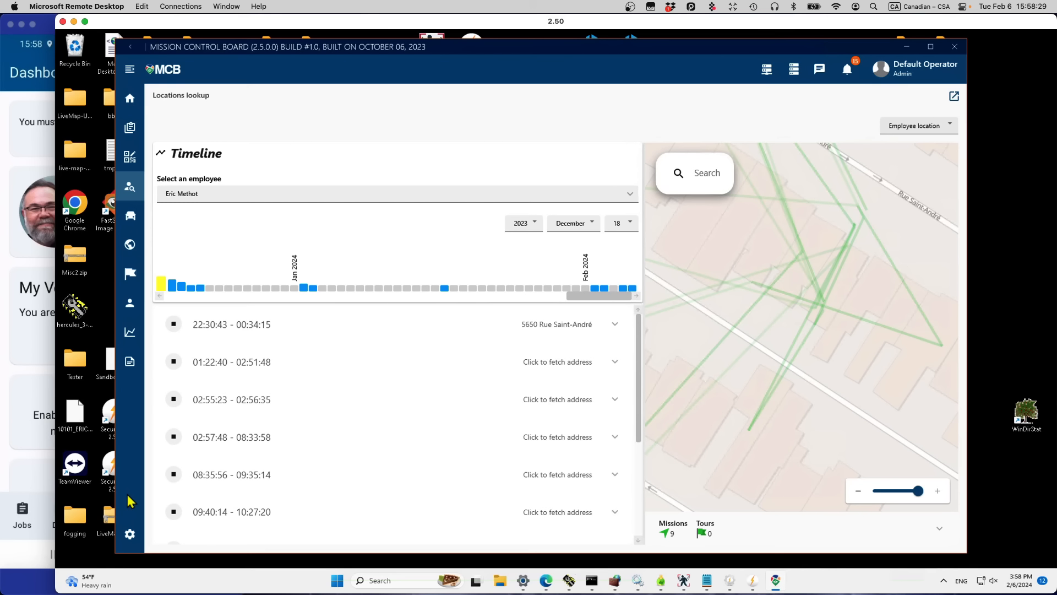
Step: Go to the settings page and bring up the Predefined notes list
{"action": "left_click", "coordinate": [130, 535]}
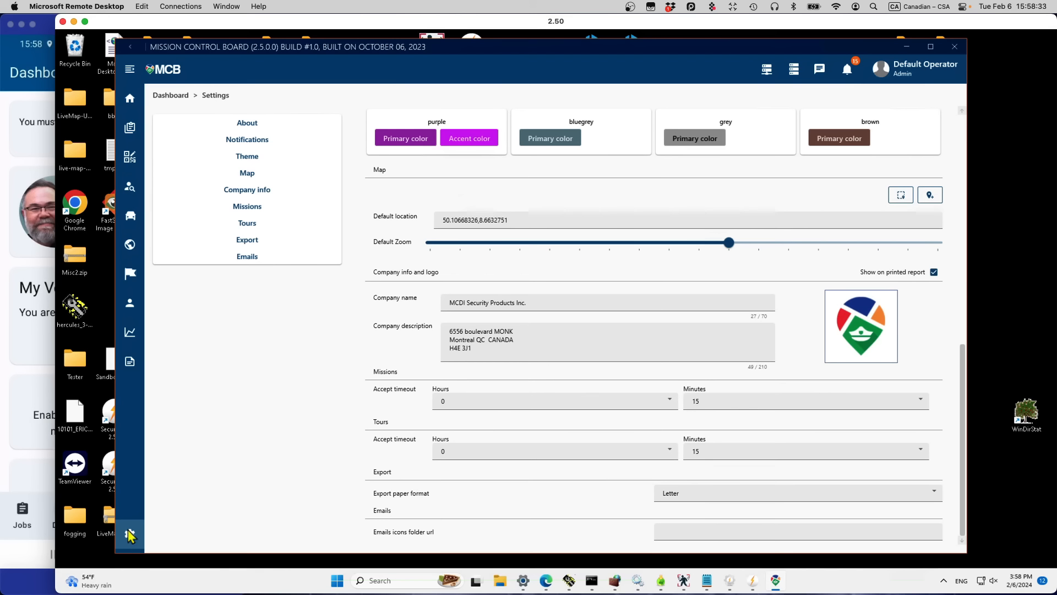
{"action": "left_click", "coordinate": [130, 370]}
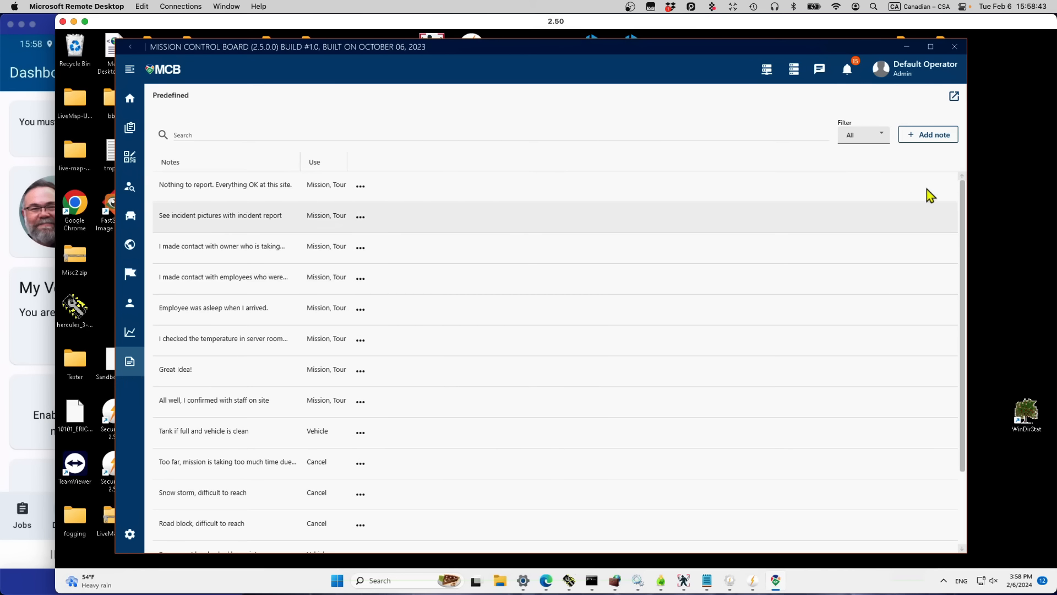
Step: Create and save the Vehicle-use predefined note 'Makes funny noises'
{"action": "left_click", "coordinate": [934, 137]}
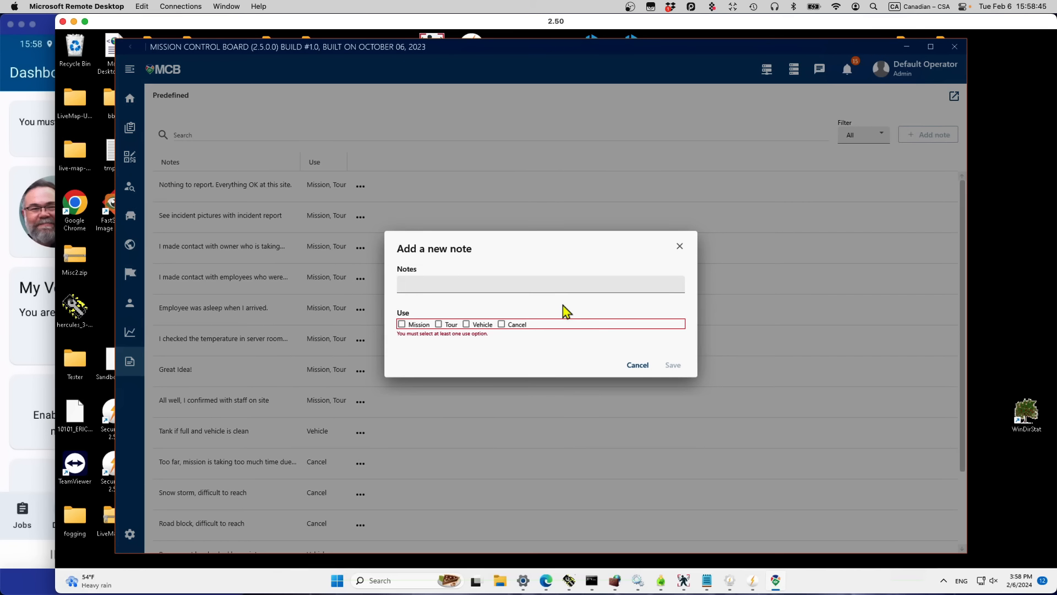
{"action": "left_click", "coordinate": [474, 284]}
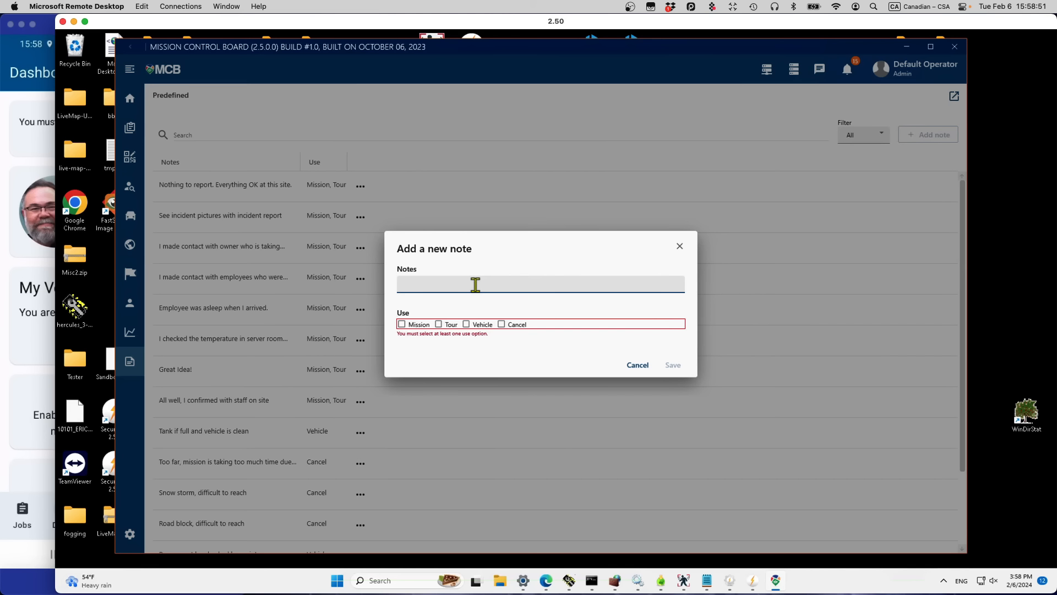
{"action": "left_click", "coordinate": [467, 325]}
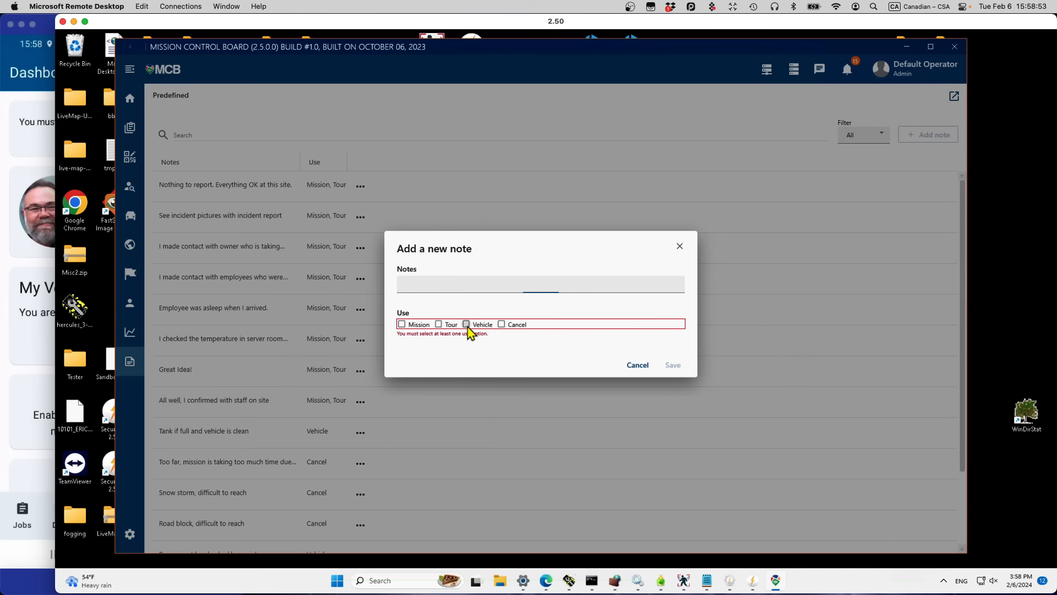
{"action": "left_click", "coordinate": [423, 288]}
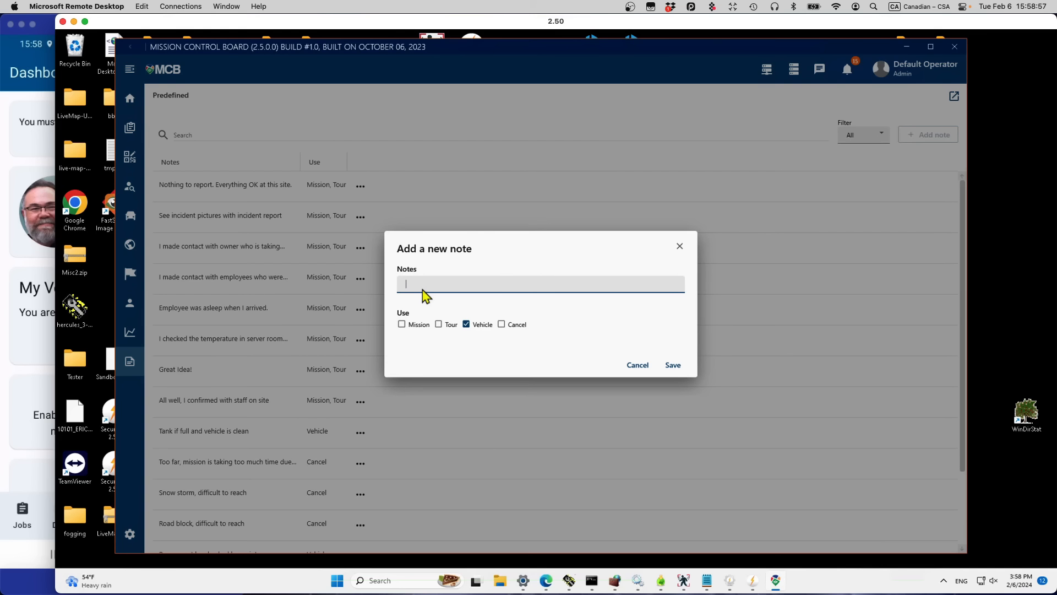
{"action": "type", "text": "Makes funny noisesa"}
{"action": "key", "text": "BackSpace"}
{"action": "left_click", "coordinate": [674, 367]}
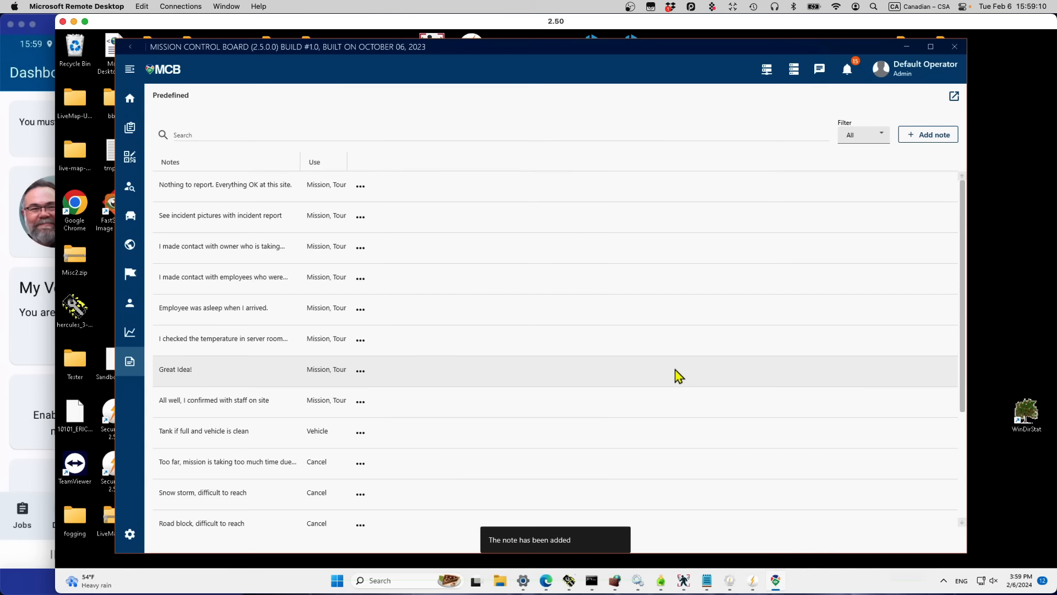
{"action": "left_click", "coordinate": [42, 369]}
Step: On the phone, reserve the 19-2 Lamborghini Aventador and confirm with YES
{"action": "left_click", "coordinate": [200, 342]}
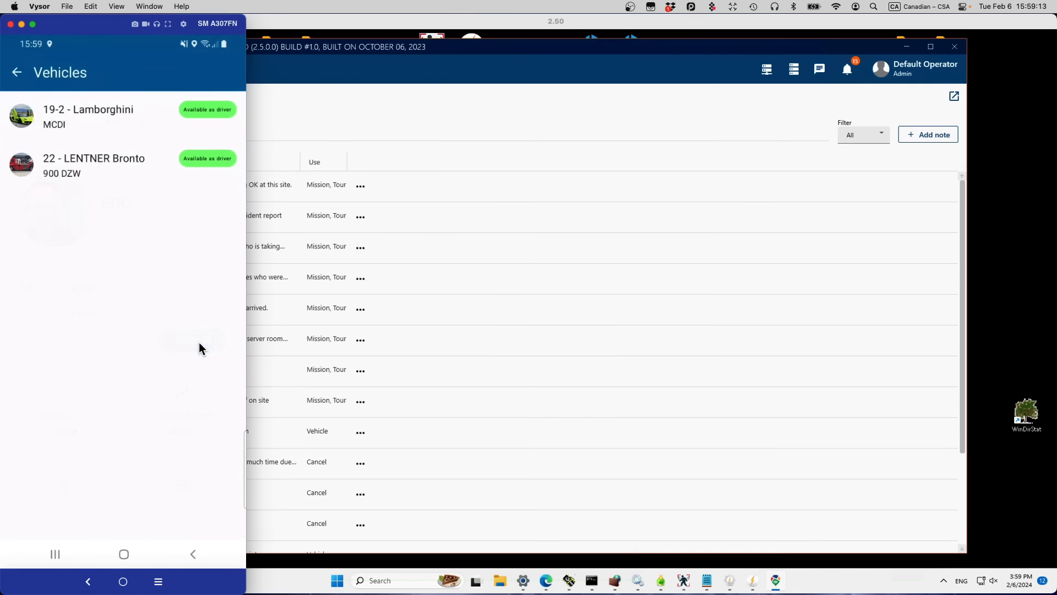
{"action": "left_click", "coordinate": [75, 123]}
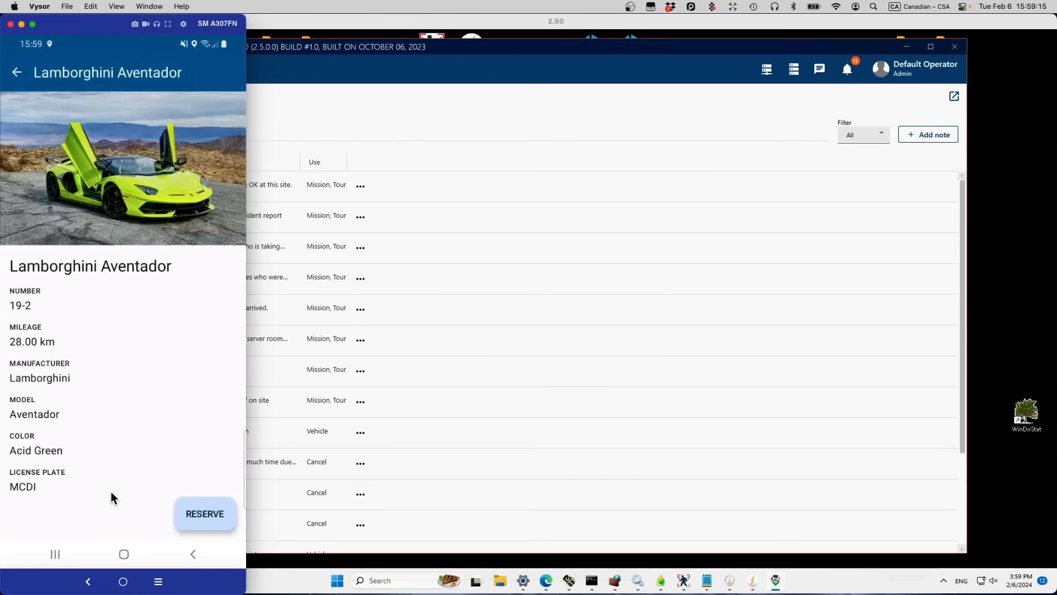
{"action": "left_click", "coordinate": [196, 514]}
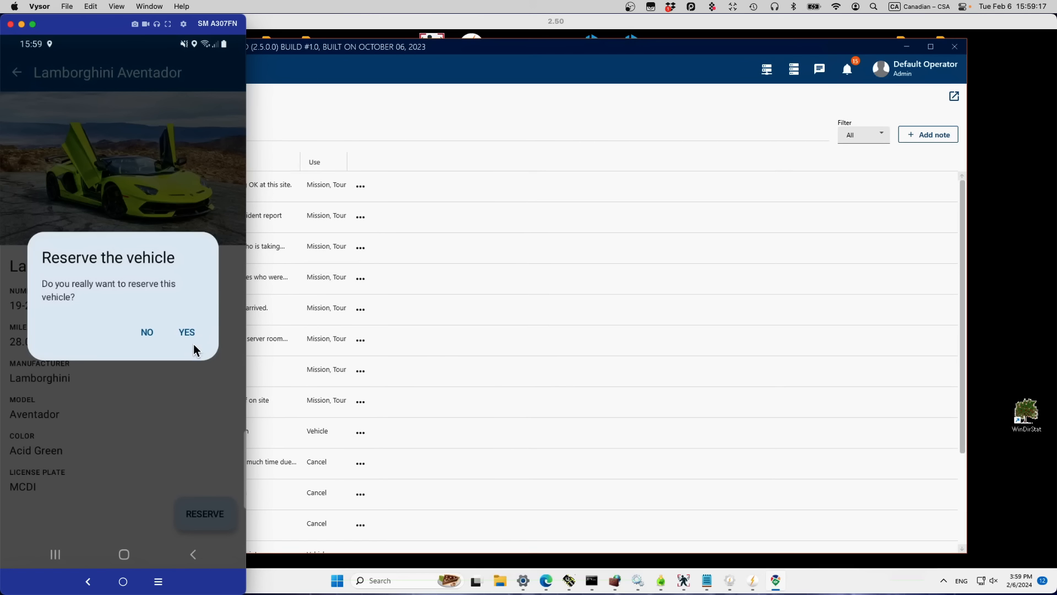
{"action": "left_click", "coordinate": [188, 336]}
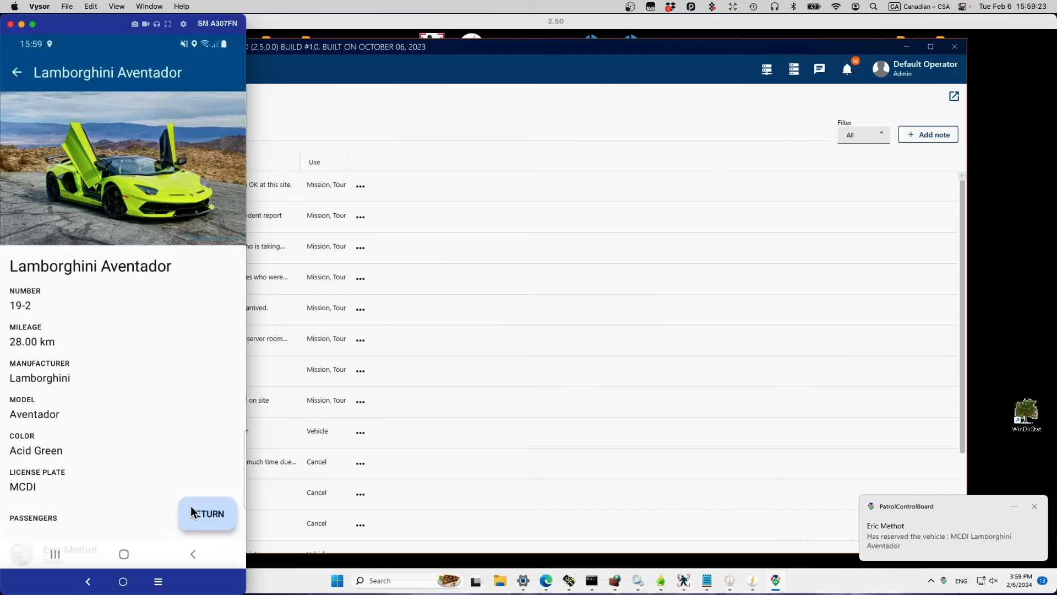
Step: Return the Lamborghini with mileage 29 and the note 'Tank if full and vehicle is clean'
{"action": "left_click", "coordinate": [197, 519]}
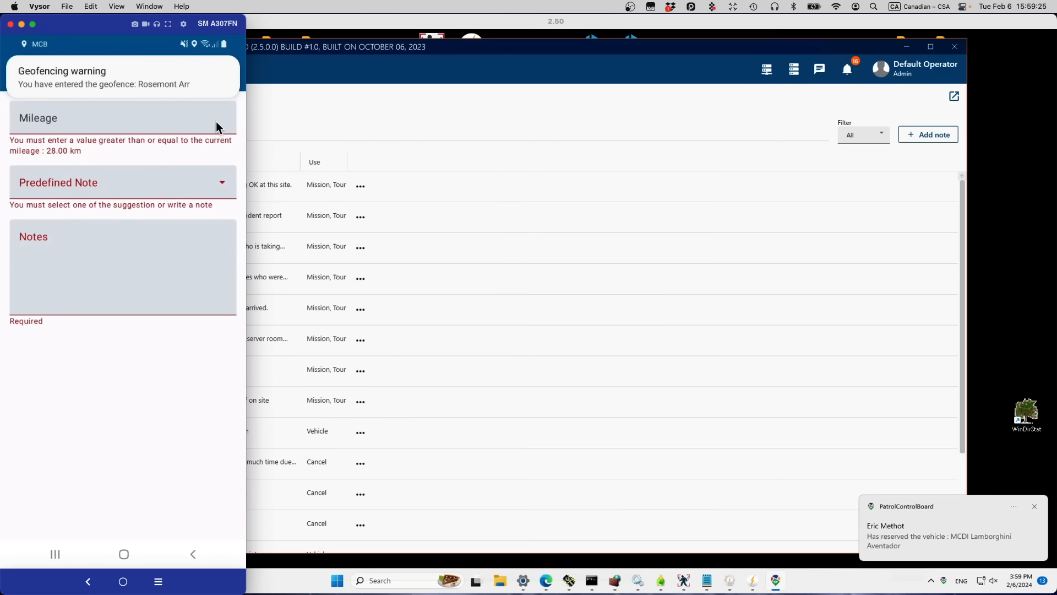
{"action": "left_click", "coordinate": [121, 114]}
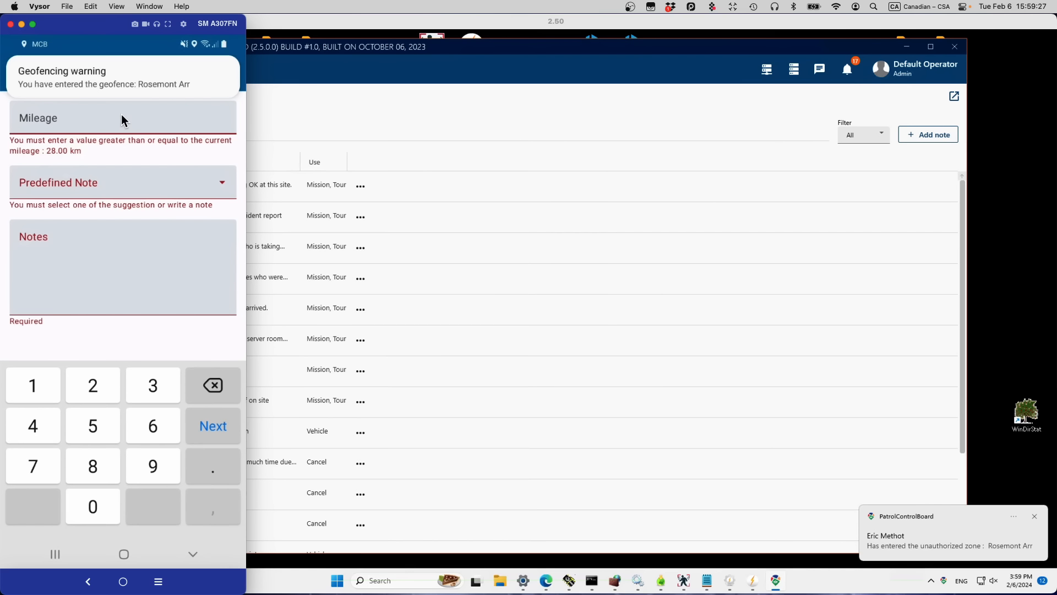
{"action": "type", "text": "29"}
{"action": "left_click", "coordinate": [184, 162]}
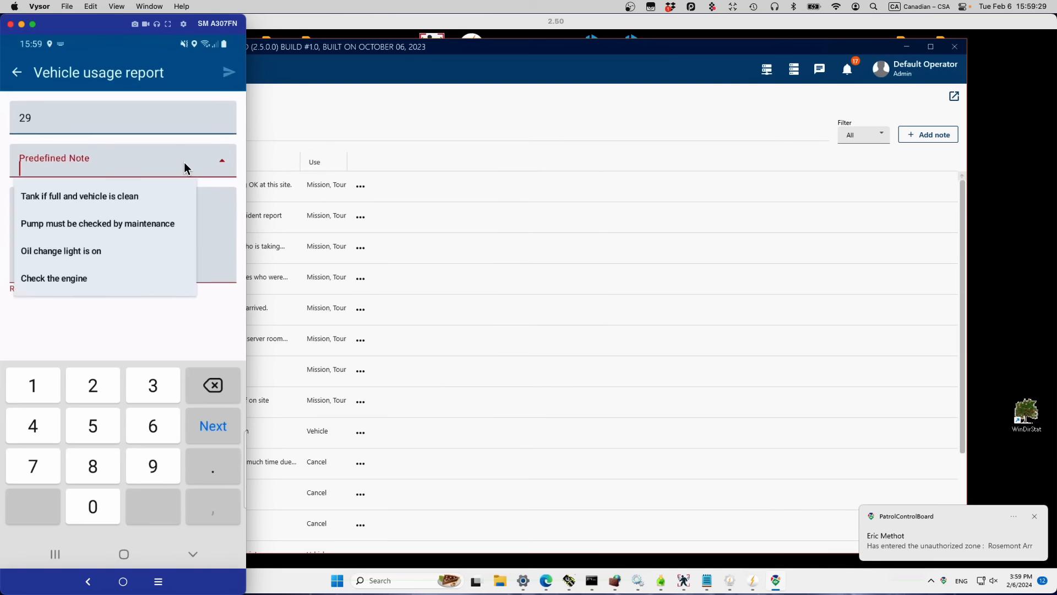
{"action": "scroll", "coordinate": [155, 242], "scroll_direction": "down", "scroll_amount": 1}
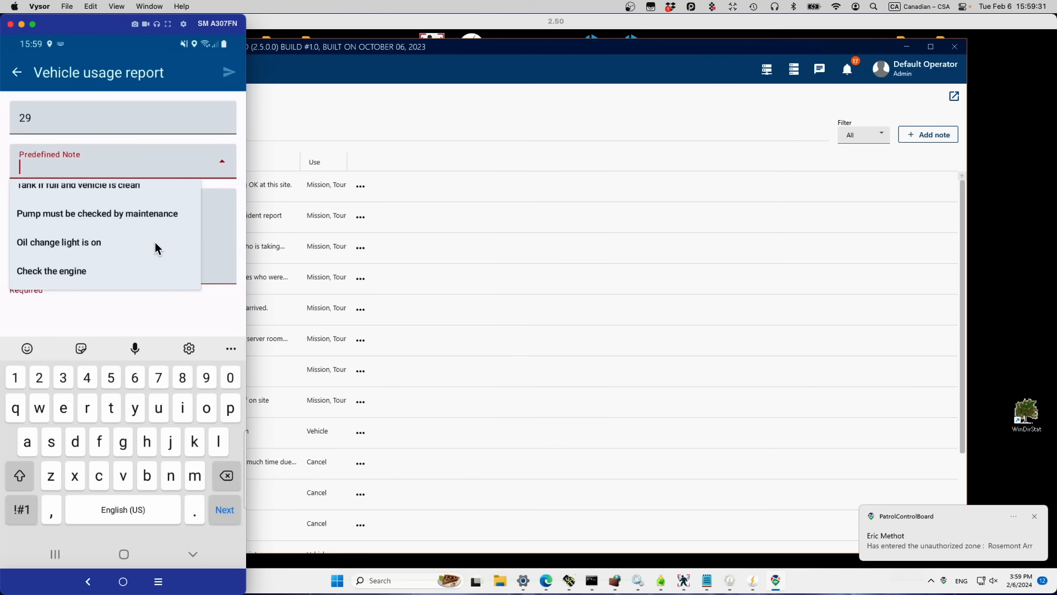
{"action": "left_click", "coordinate": [146, 317]}
{"action": "left_click", "coordinate": [226, 165]}
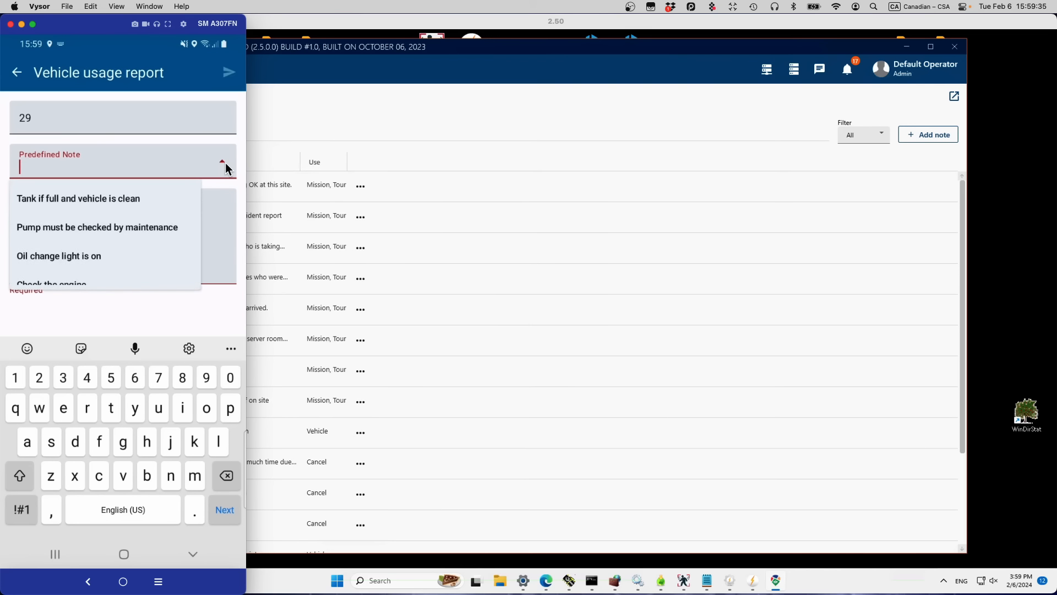
{"action": "left_click", "coordinate": [58, 197]}
{"action": "left_click", "coordinate": [76, 268]}
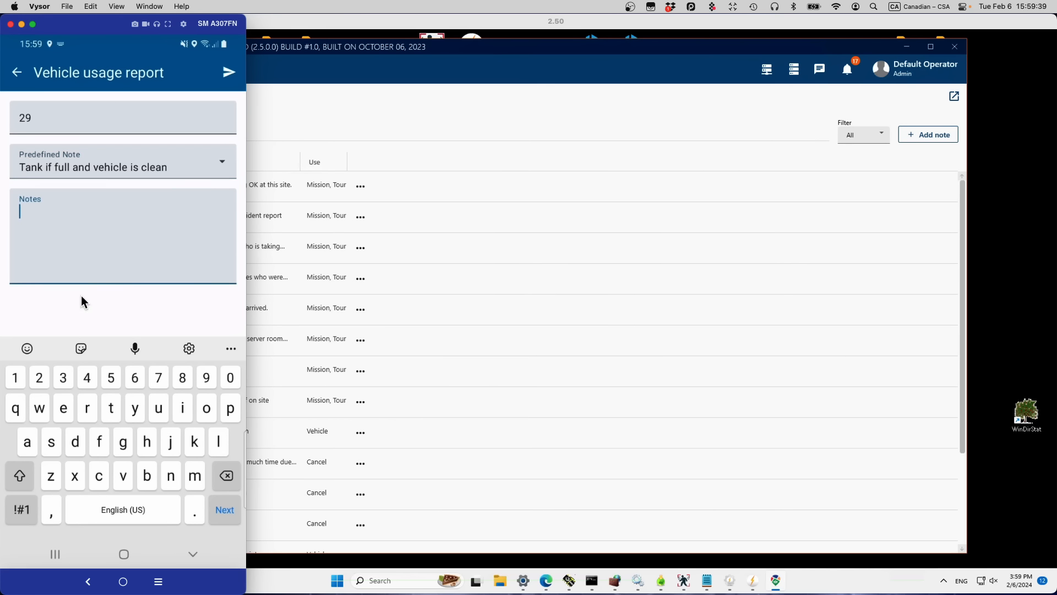
{"action": "left_click", "coordinate": [222, 70]}
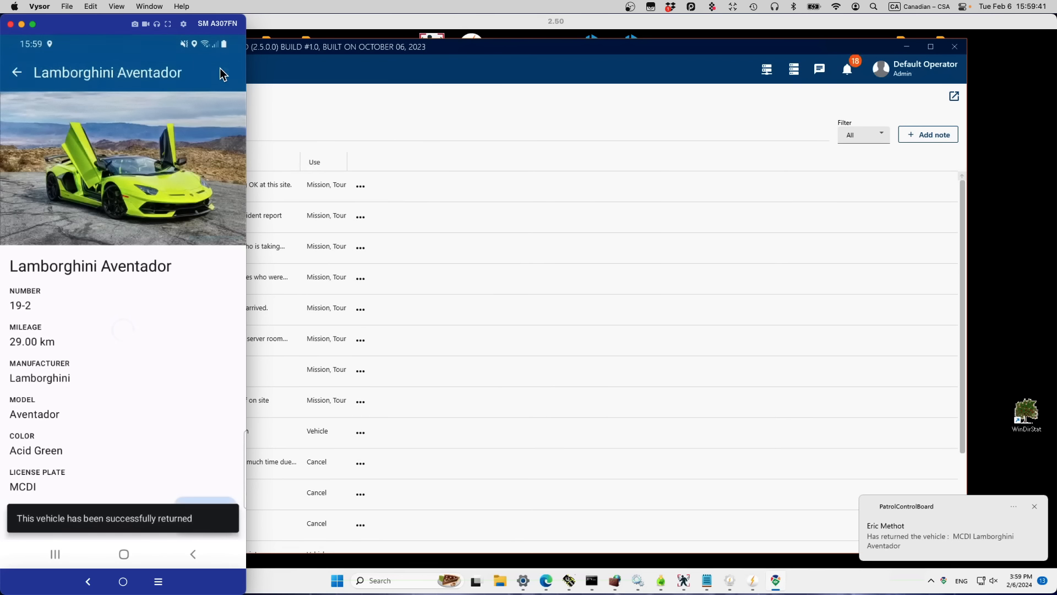
{"action": "left_click", "coordinate": [17, 76]}
{"action": "left_click", "coordinate": [396, 123]}
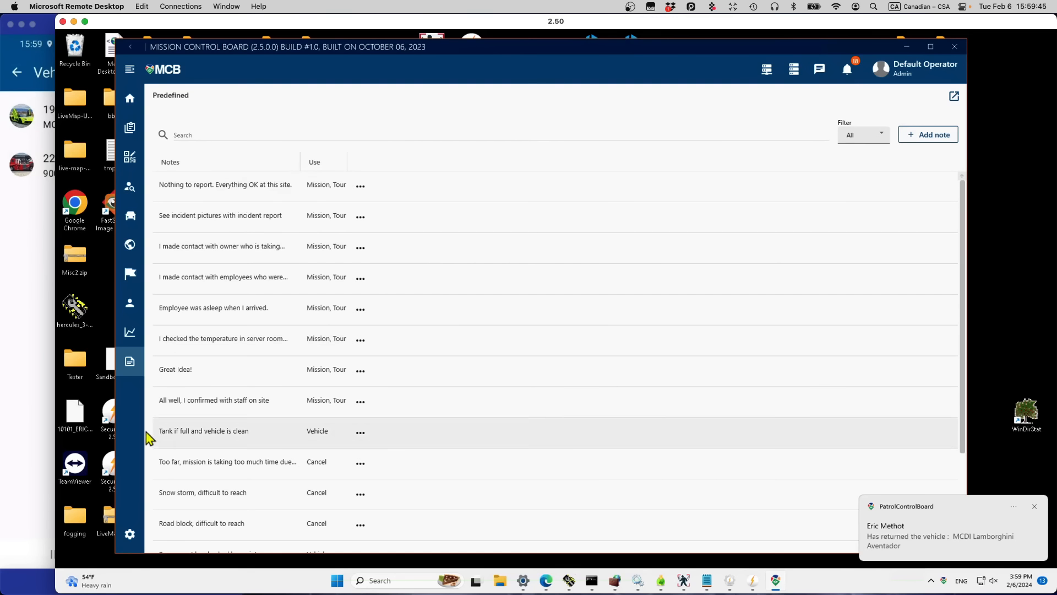
Step: Check the jobs list showing ROSEMONT in progress, then go to Checkpoints Barcodes Management
{"action": "left_click", "coordinate": [130, 135]}
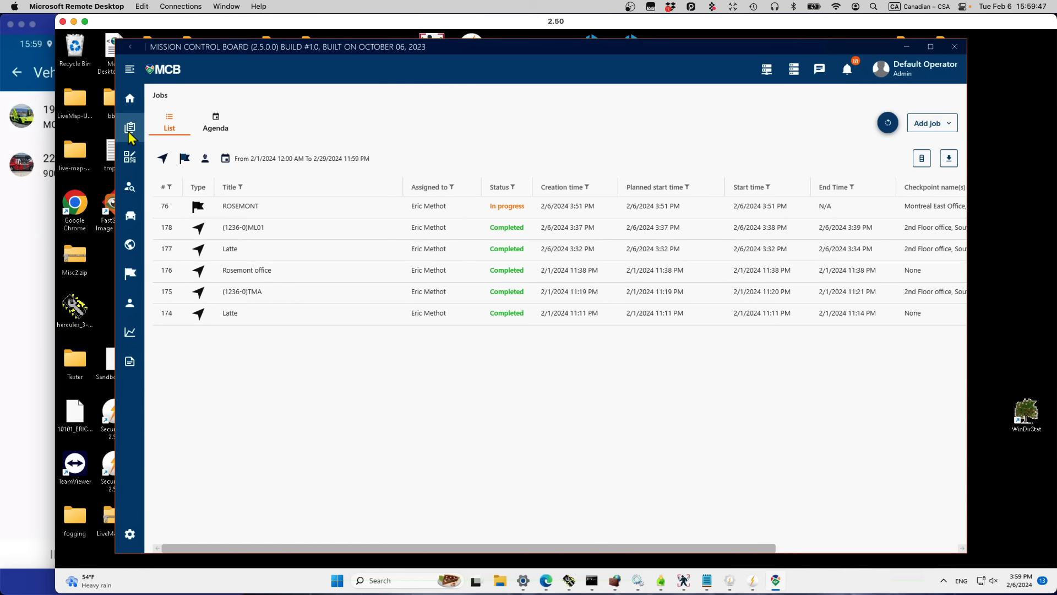
{"action": "left_click", "coordinate": [129, 162]}
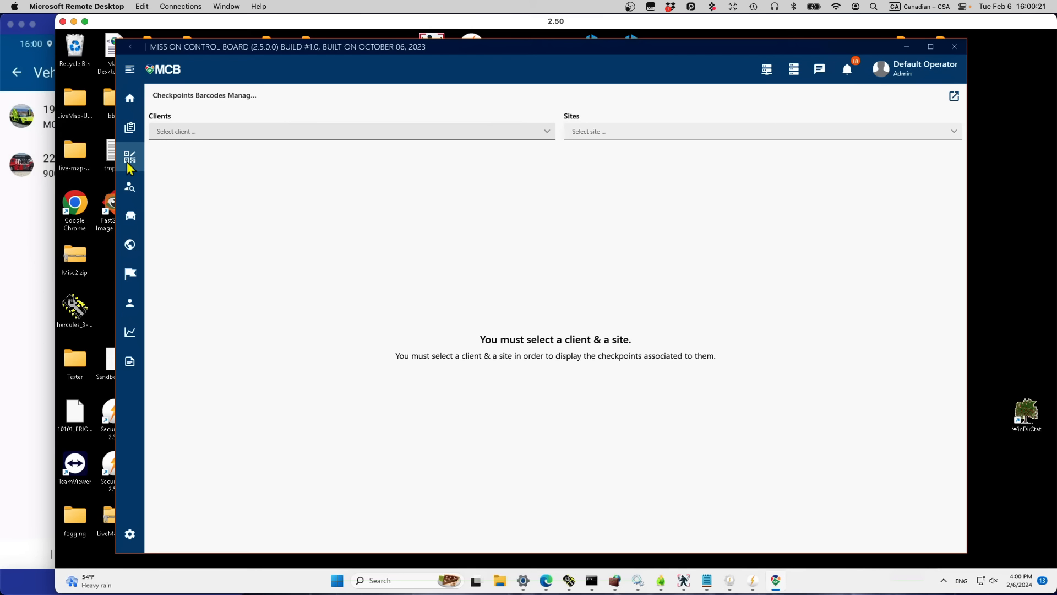
Step: Select client Frankfurt (Main) Hauptbahnhof (1236) to list its 2nd Floor office checkpoints
{"action": "left_click", "coordinate": [548, 133]}
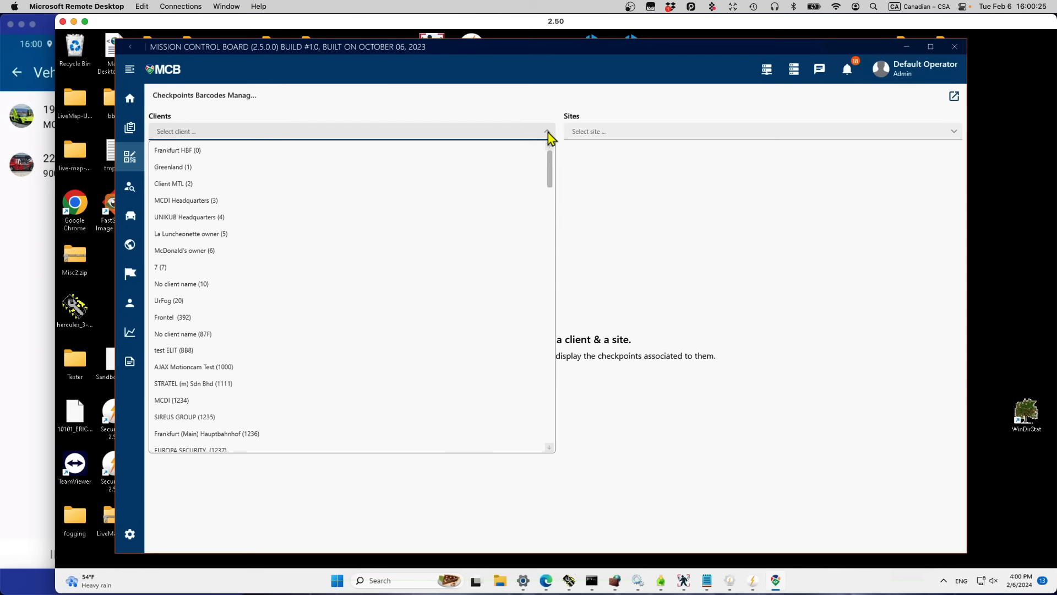
{"action": "type", "text": "1236"}
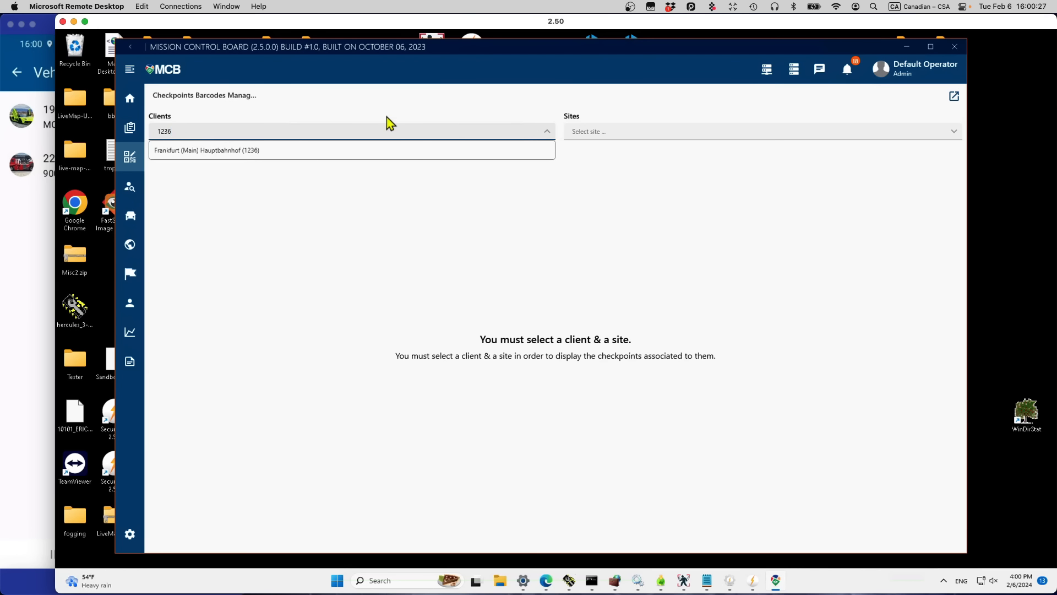
{"action": "left_click", "coordinate": [363, 154]}
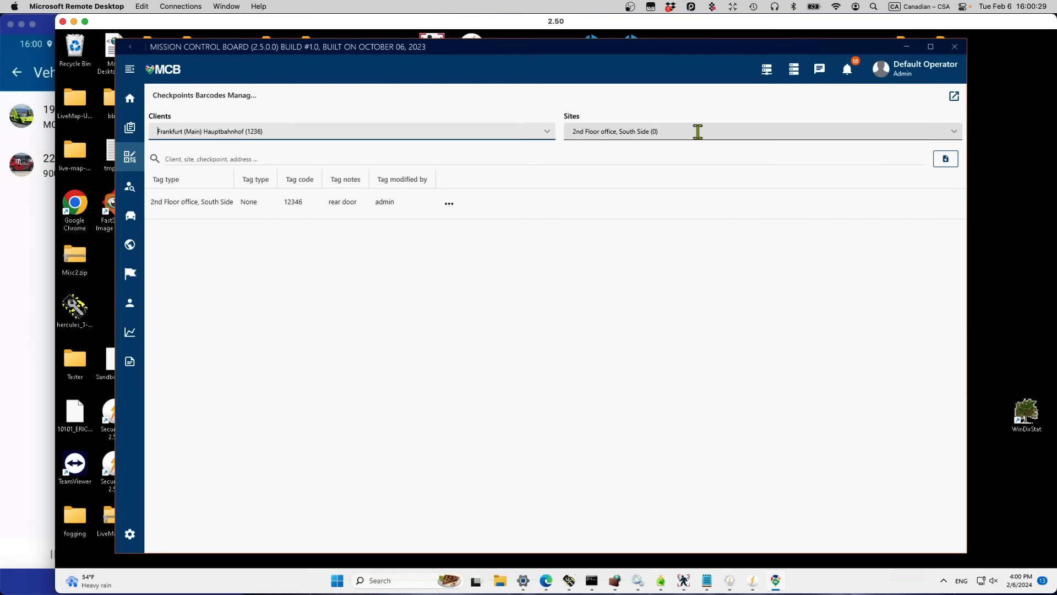
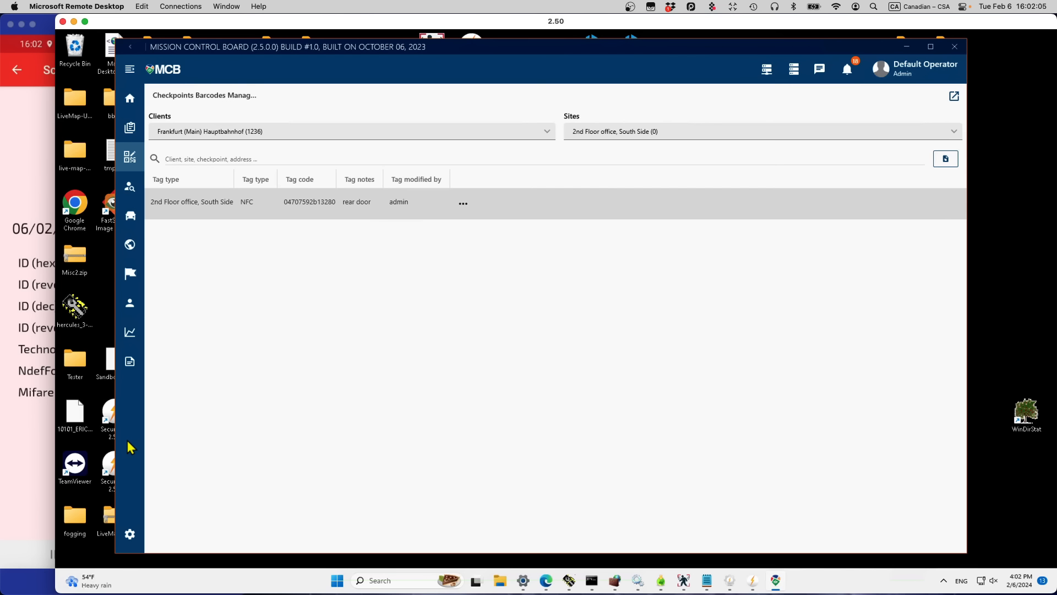
Step: Bring Securithor's alarm list to the front over Mission Control Board
{"action": "left_click", "coordinate": [753, 587]}
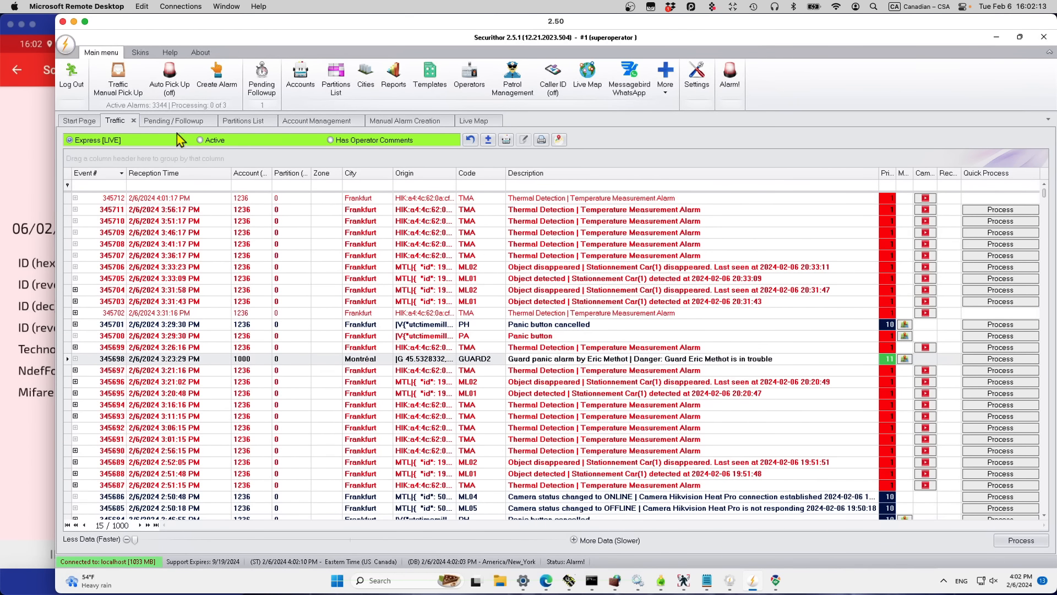
Step: Open Frankfurt account 1236 in Account Management and select its GPS coordinates
{"action": "left_click", "coordinate": [301, 121]}
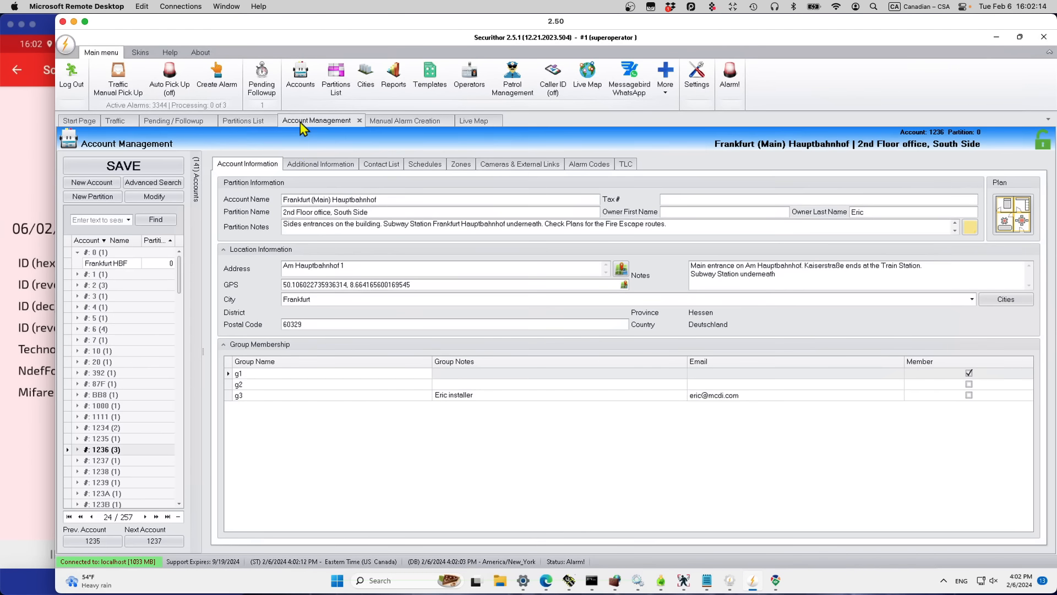
{"action": "left_click", "coordinate": [94, 452]}
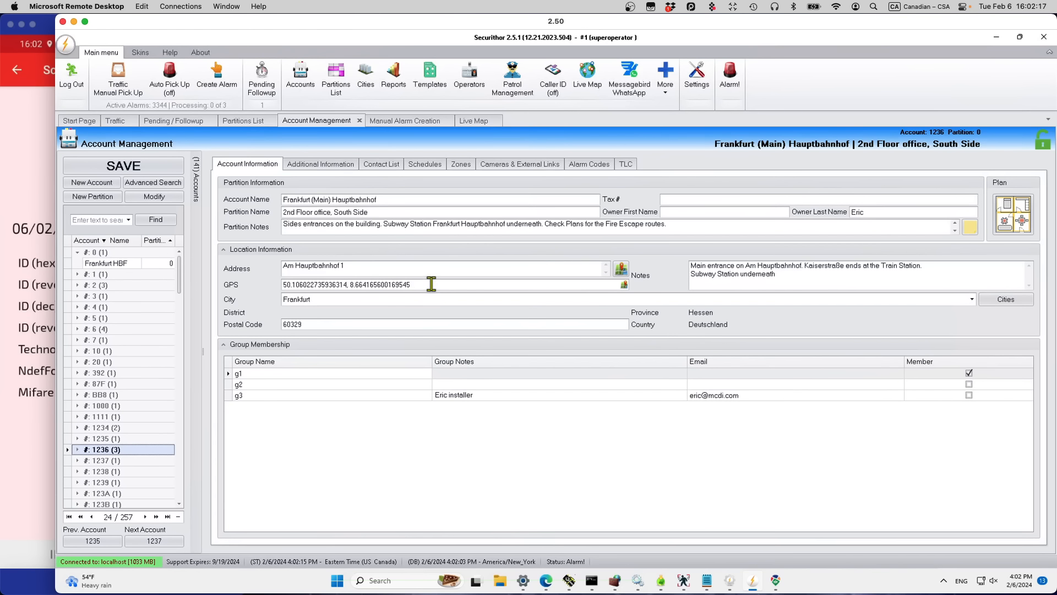
{"action": "left_click_drag", "start_coordinate": [432, 284], "coordinate": [259, 267]}
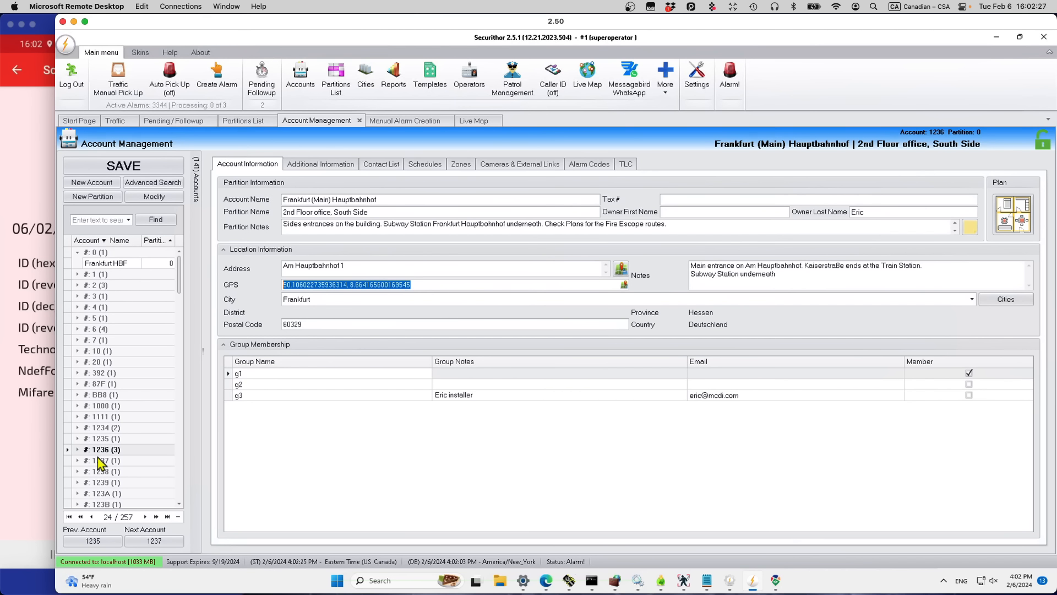
{"action": "left_click", "coordinate": [776, 580]}
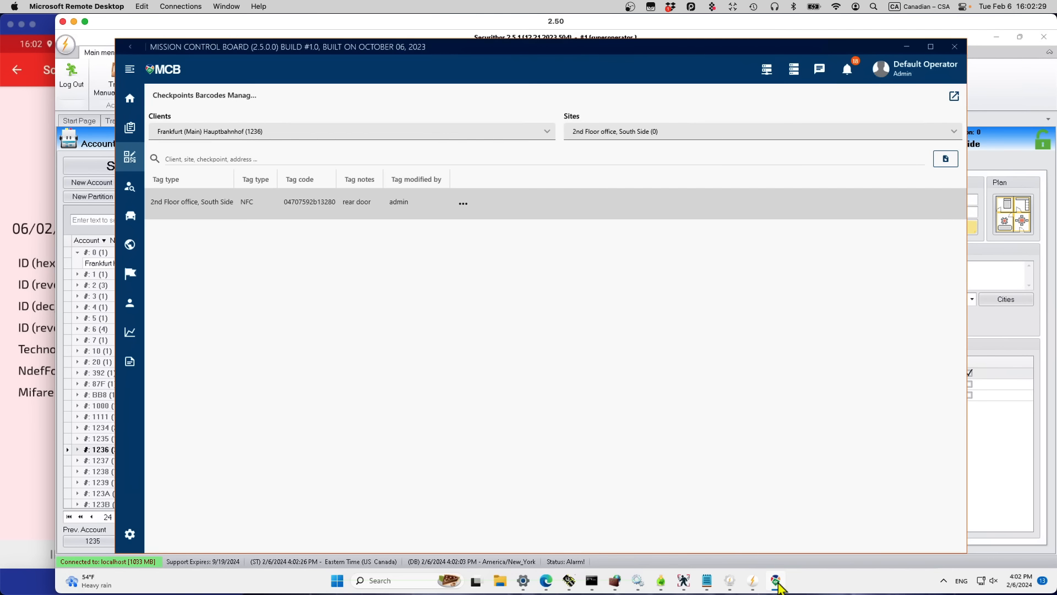
Step: Search Google Maps in Edge for Frankfurt Hbf and show it on the map
{"action": "left_click", "coordinate": [546, 581]}
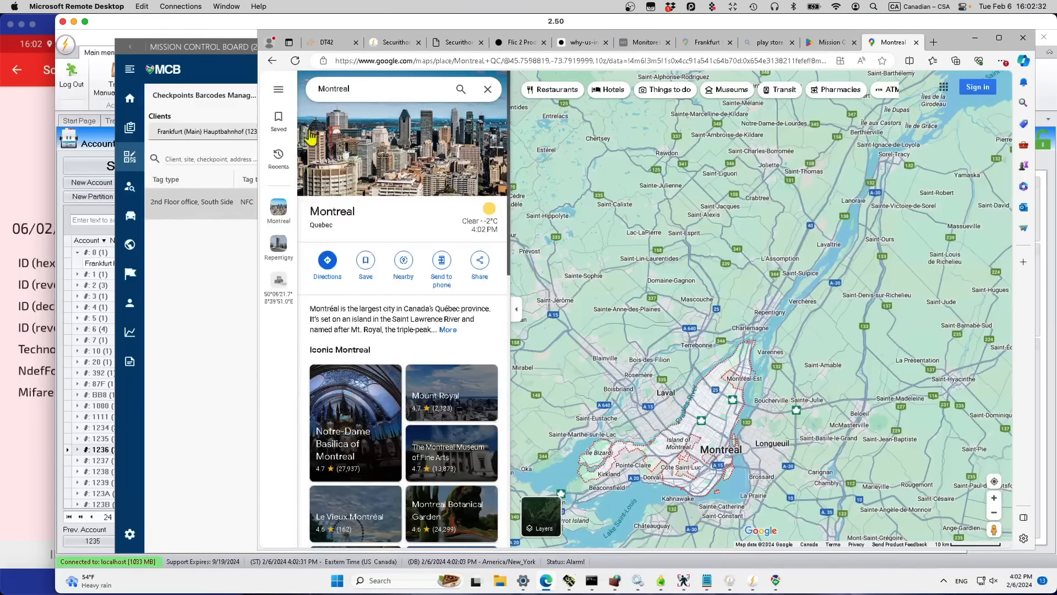
{"action": "left_click", "coordinate": [355, 91]}
{"action": "type", "text": "Frankfru"}
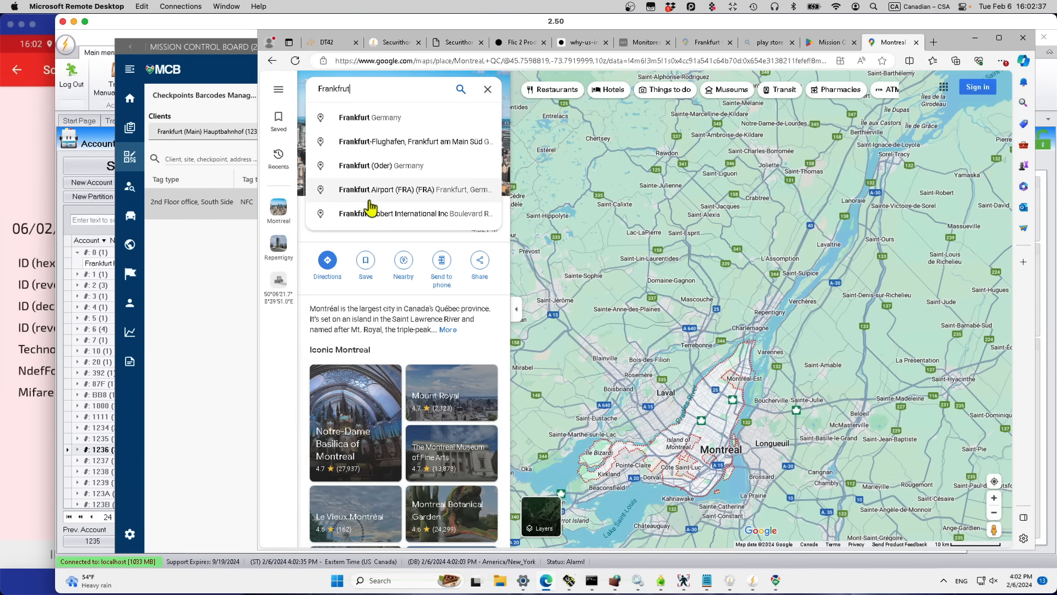
{"action": "key", "text": "BackSpace"}
{"action": "key", "text": "BackSpace"}
{"action": "key", "text": "BackSpace"}
{"action": "type", "text": "u"}
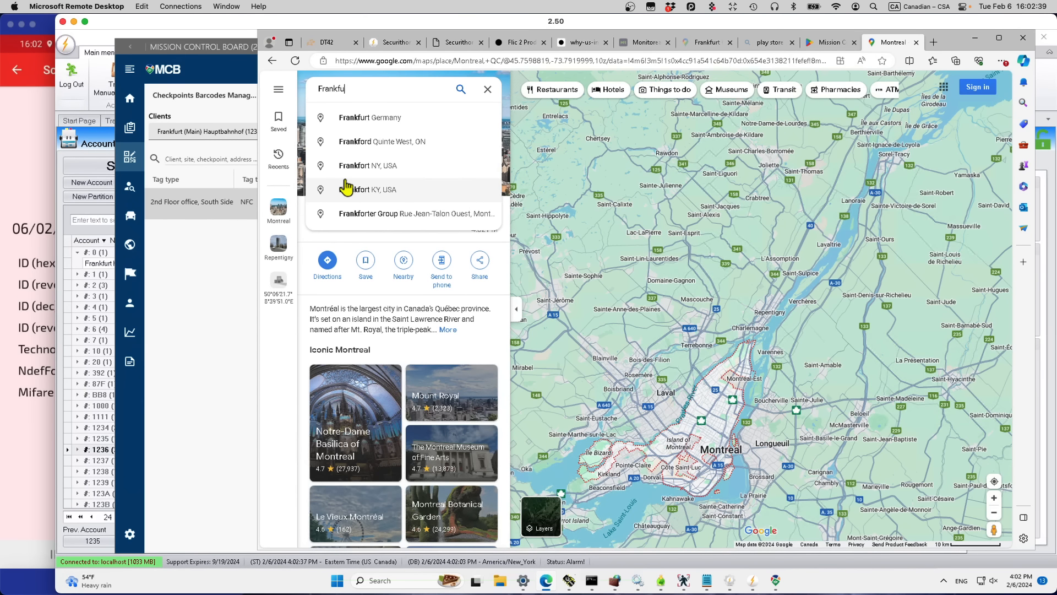
{"action": "type", "text": "rt JBF"}
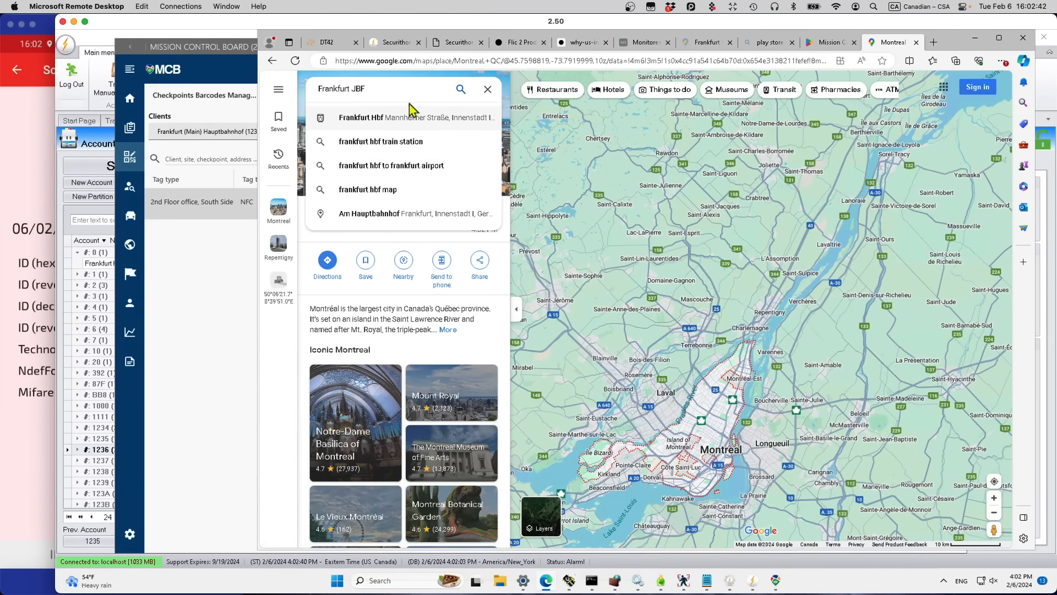
{"action": "left_click", "coordinate": [369, 117]}
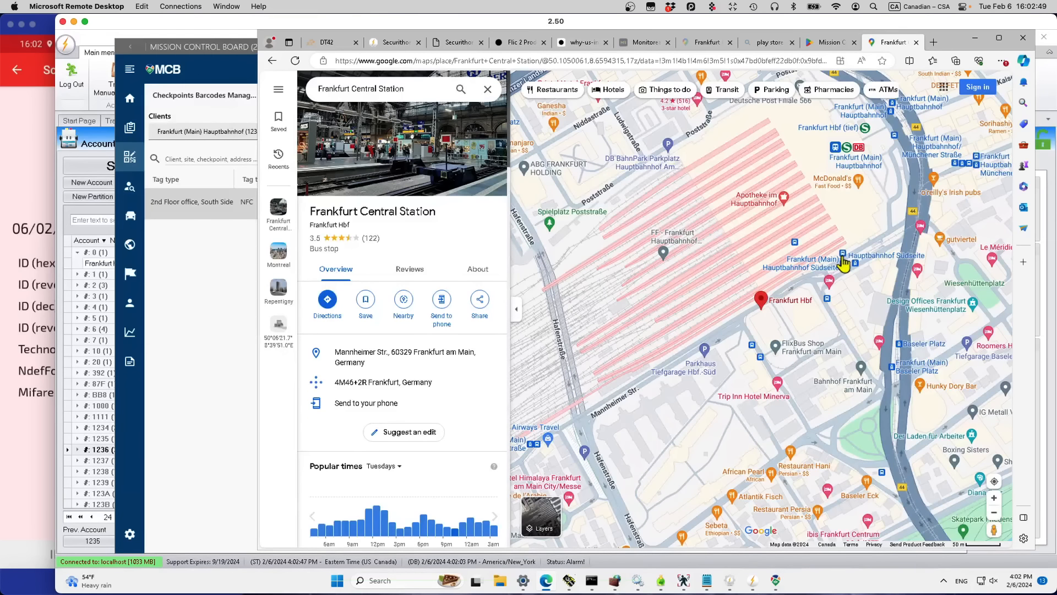
Step: Copy the coordinates 50.10601, 8.66413 of a spot at the station
{"action": "right_click", "coordinate": [869, 241]}
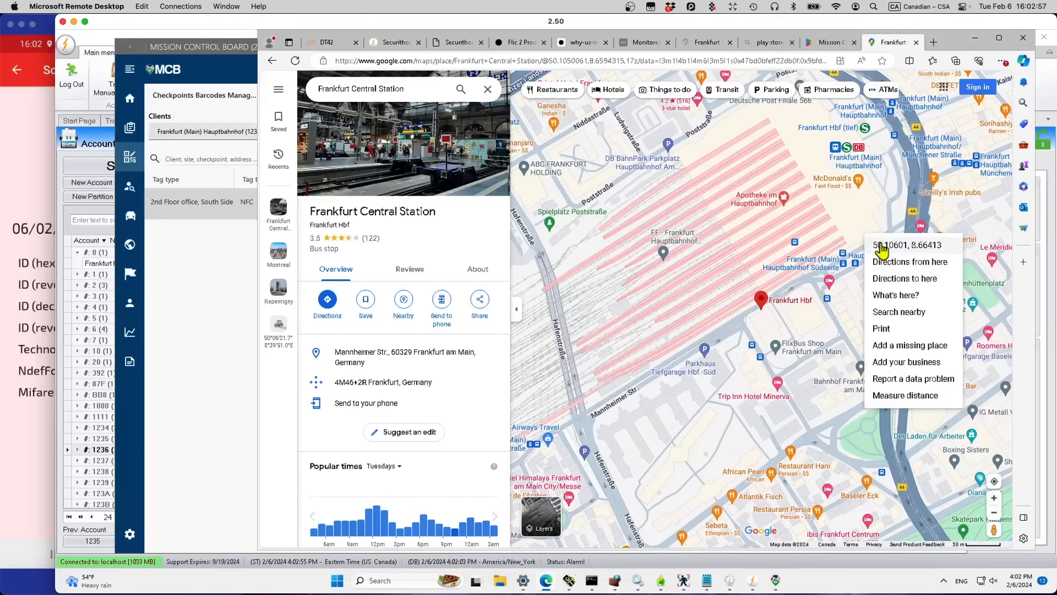
{"action": "left_click", "coordinate": [882, 249]}
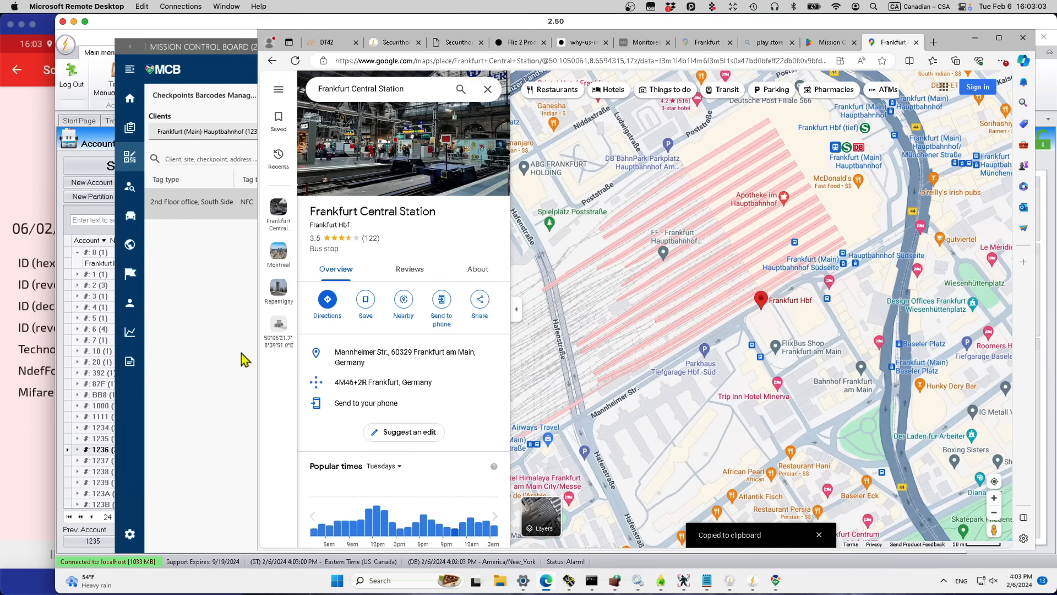
{"action": "left_click", "coordinate": [184, 365]}
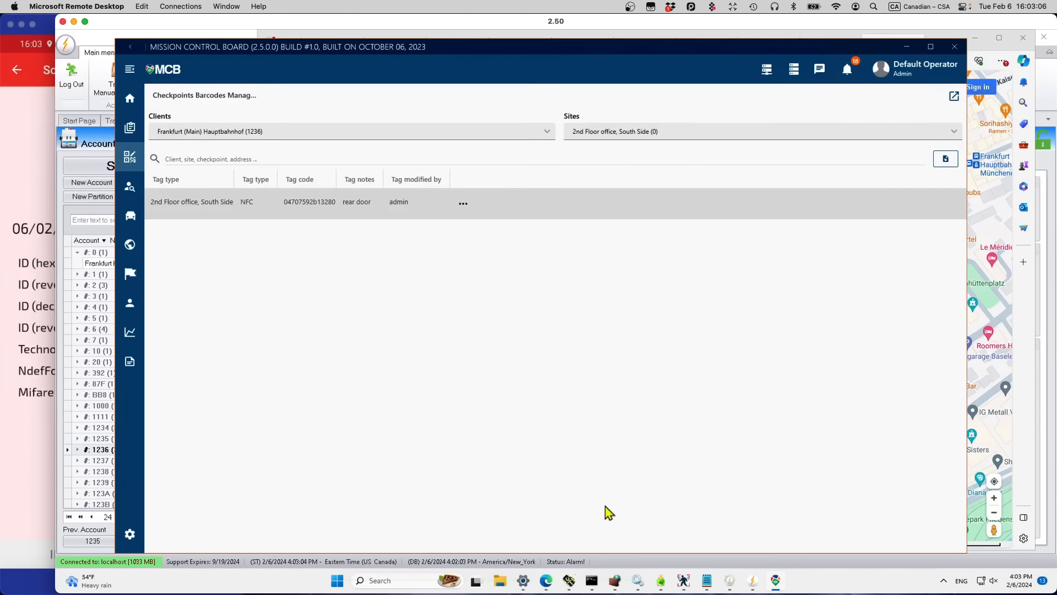
{"action": "left_click", "coordinate": [754, 582]}
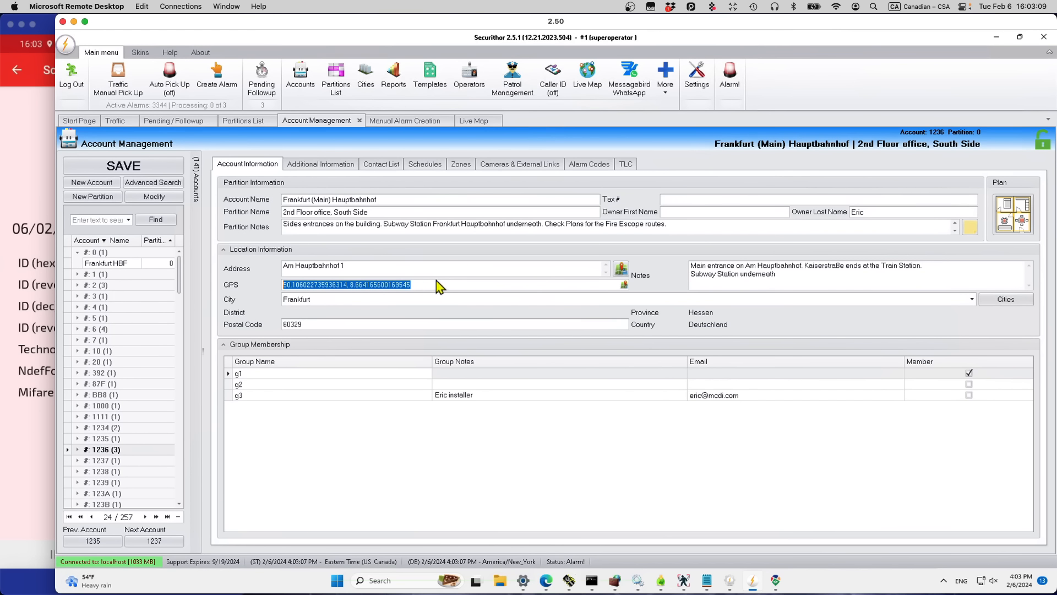
{"action": "left_click_drag", "start_coordinate": [415, 284], "coordinate": [230, 284]}
{"action": "key", "text": "ctrl+v"}
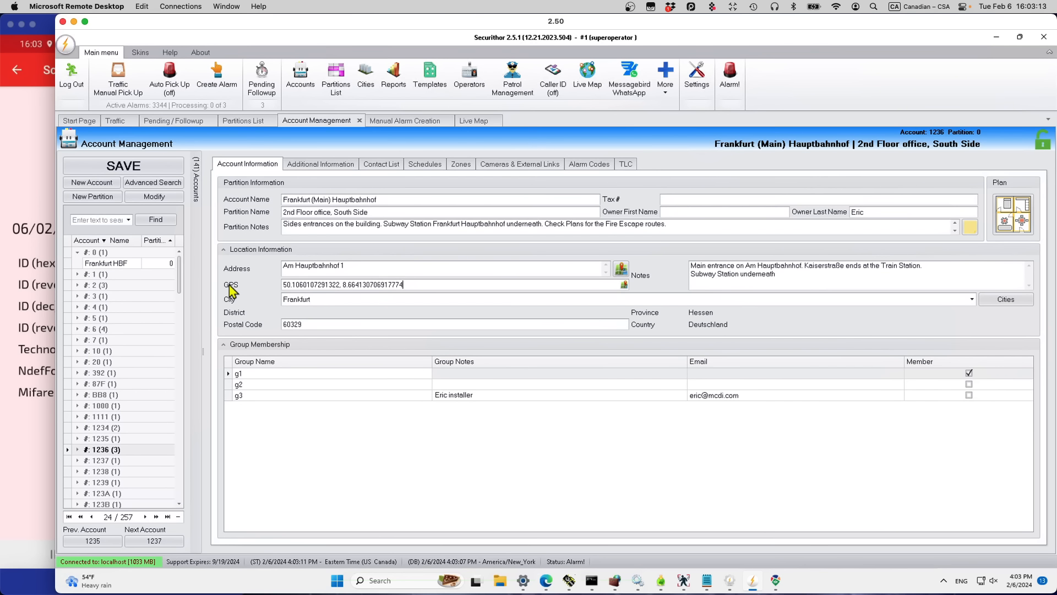
{"action": "left_click", "coordinate": [127, 167]}
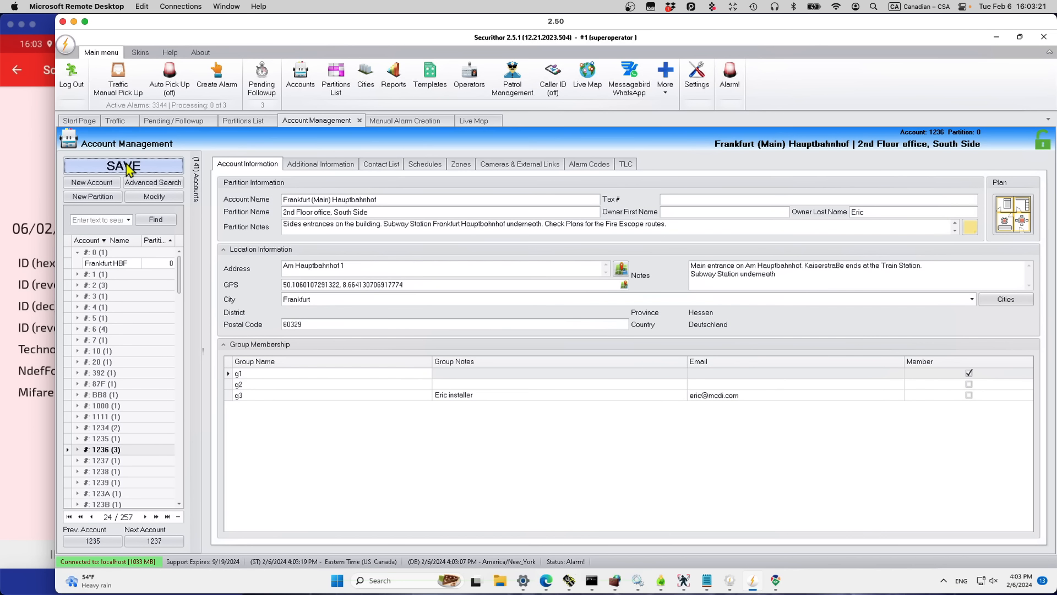
Step: Centre the live map on 6-Frankfurt HBF Main Building and view the 2nd Floor office alarm
{"action": "left_click", "coordinate": [472, 120]}
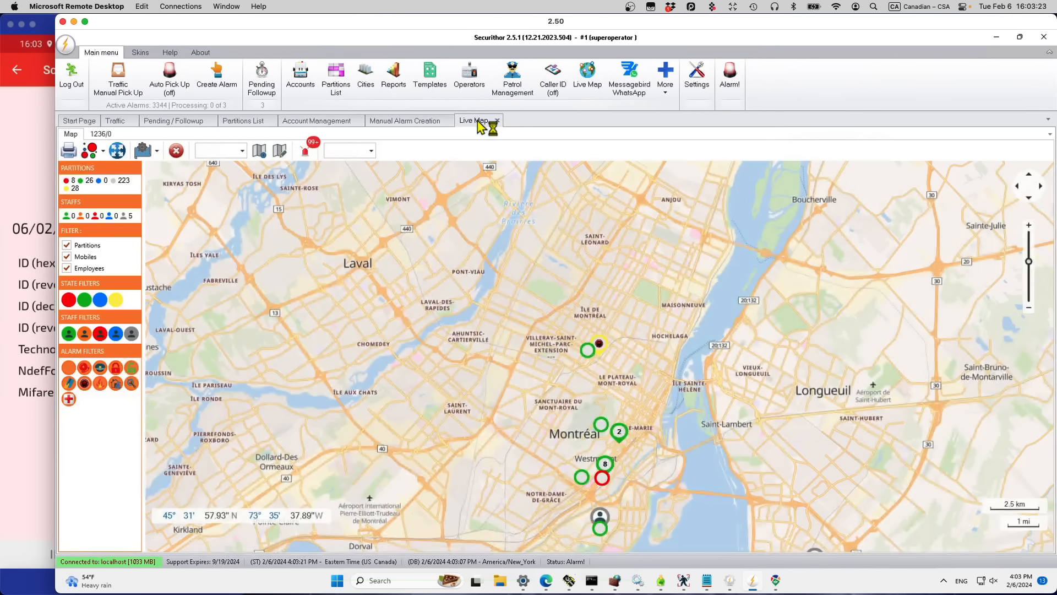
{"action": "left_click", "coordinate": [242, 153]}
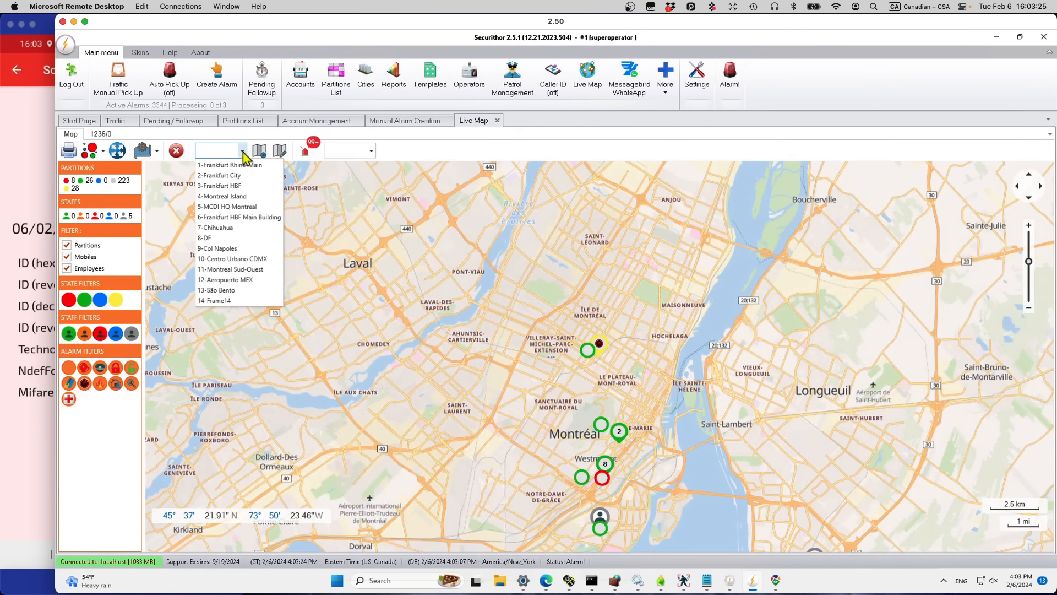
{"action": "left_click", "coordinate": [233, 218]}
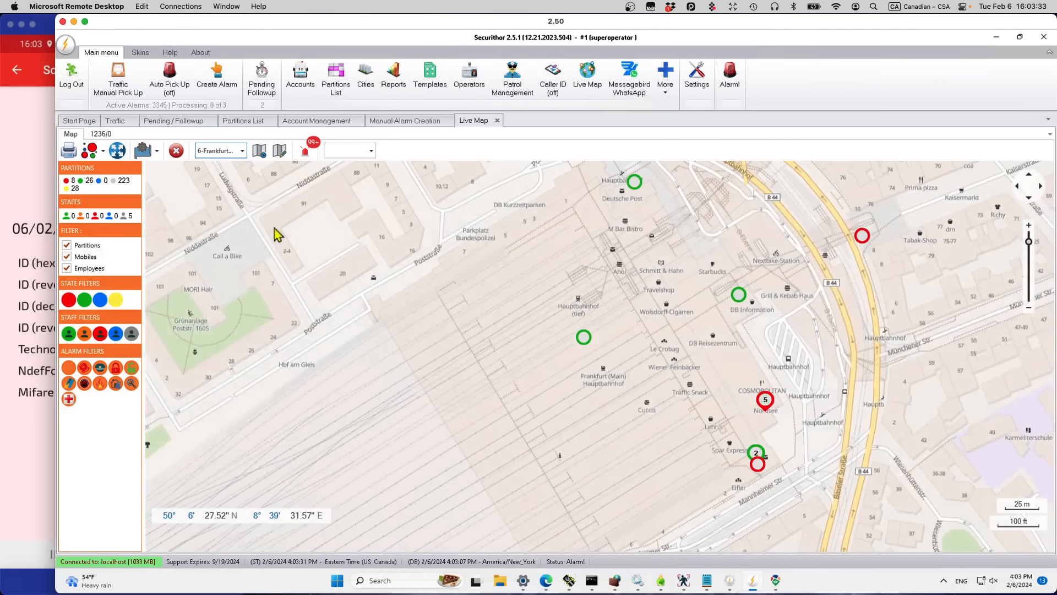
{"action": "left_click", "coordinate": [757, 455]}
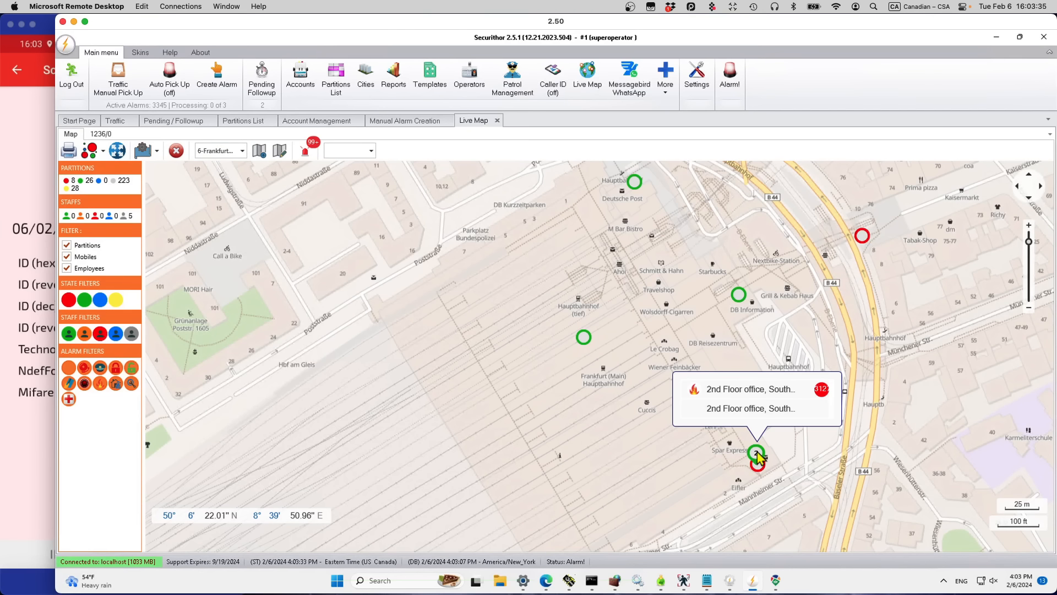
{"action": "left_click", "coordinate": [769, 393]}
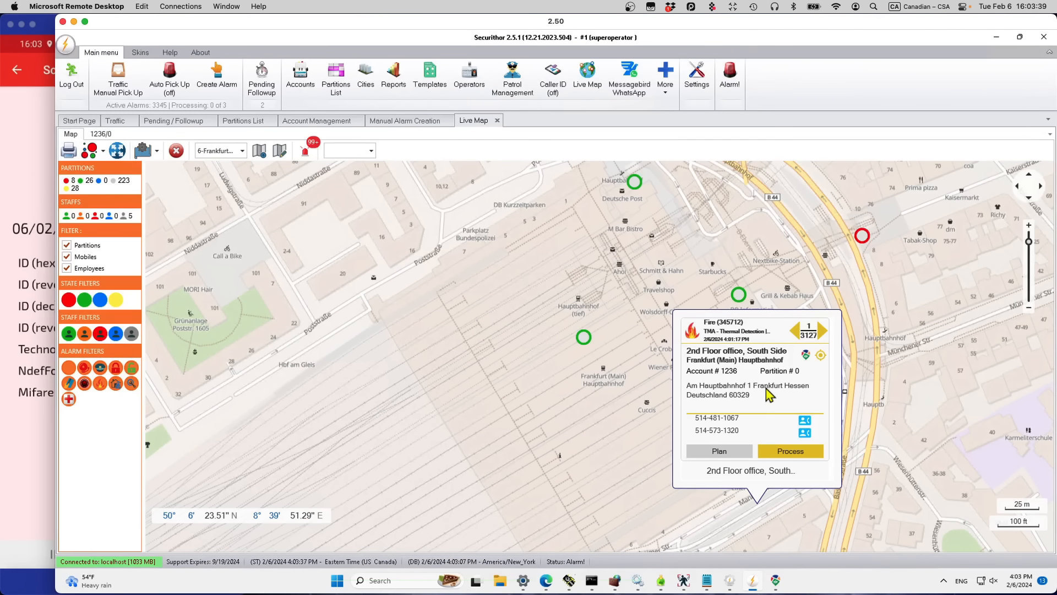
{"action": "left_click", "coordinate": [778, 587]}
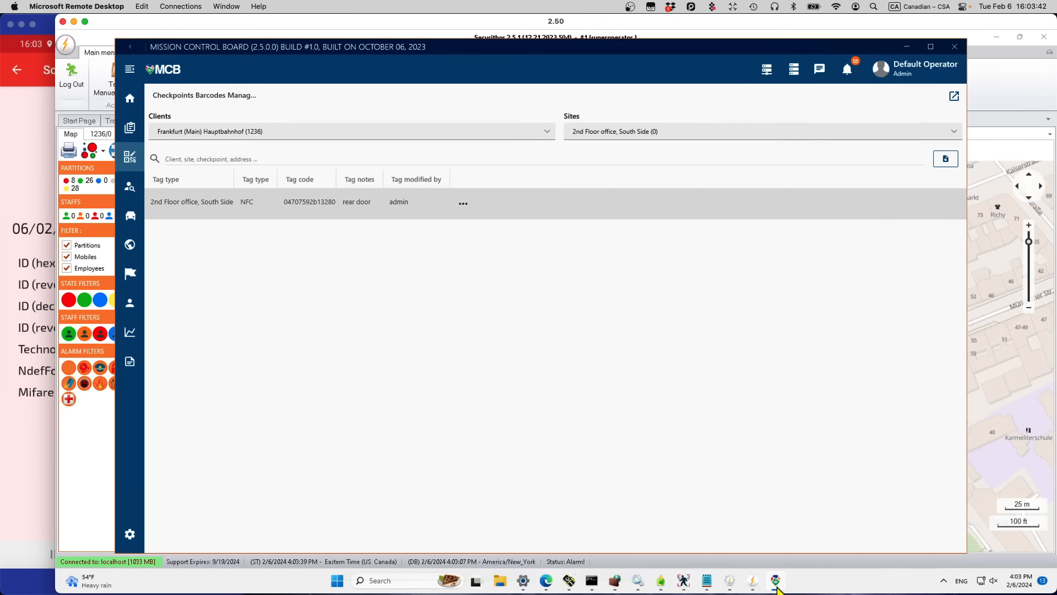
Step: On the MCB dashboard map, search 'frankfurt mes' and jump to Frankfurt(M)Hbf
{"action": "left_click", "coordinate": [128, 105]}
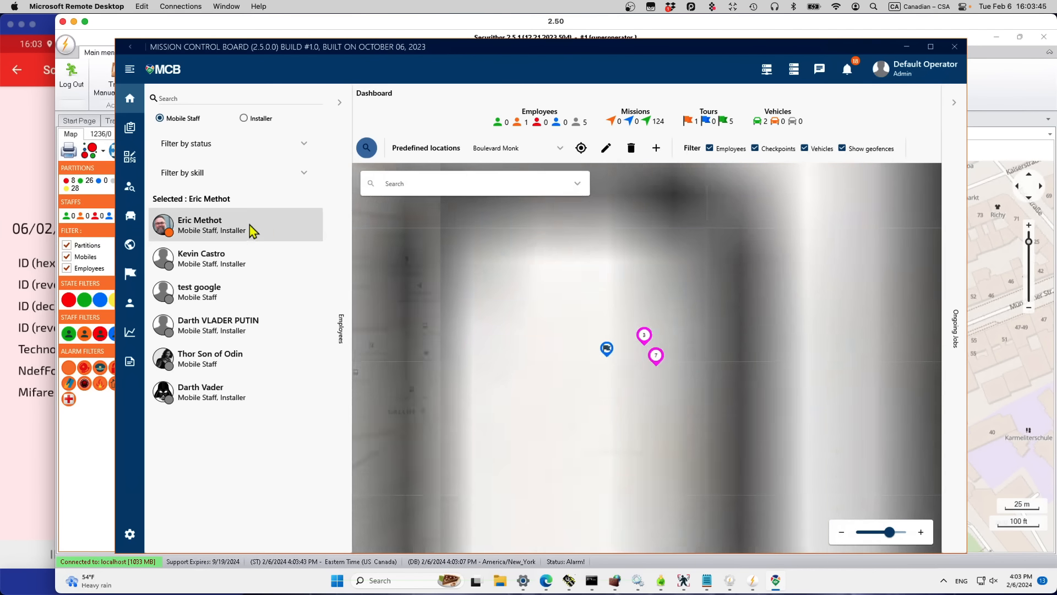
{"action": "left_click", "coordinate": [563, 148]}
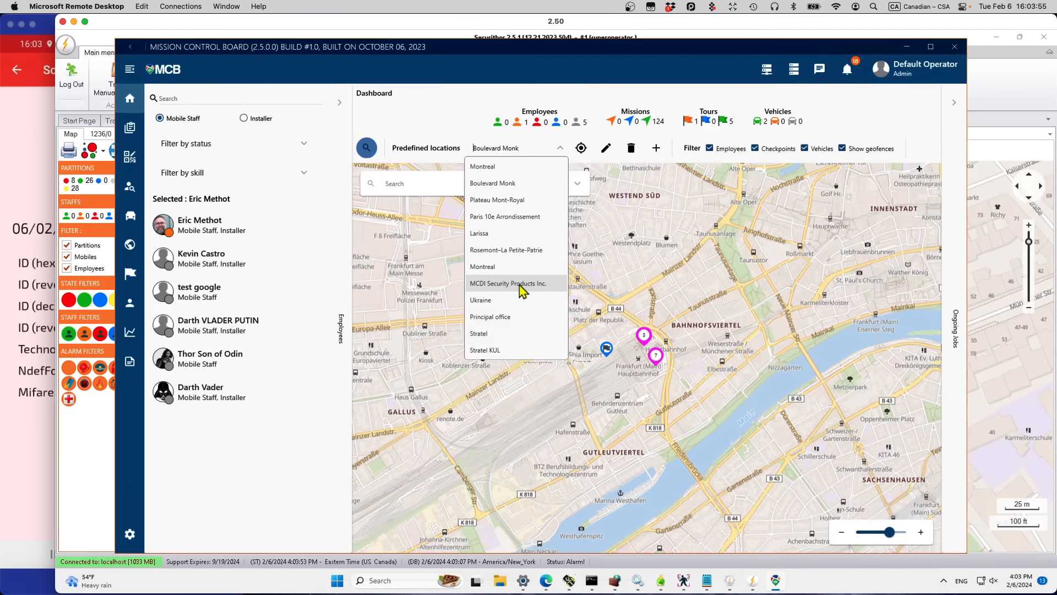
{"action": "left_click", "coordinate": [425, 368]}
{"action": "left_click", "coordinate": [405, 181]}
{"action": "type", "text": "frankfurt"}
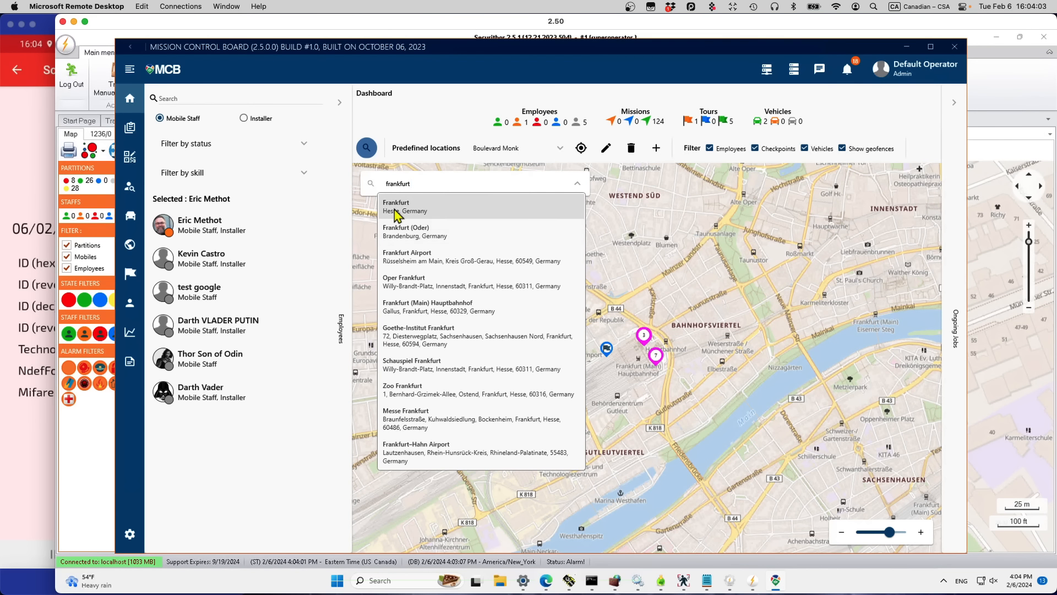
{"action": "type", "text": " mes"}
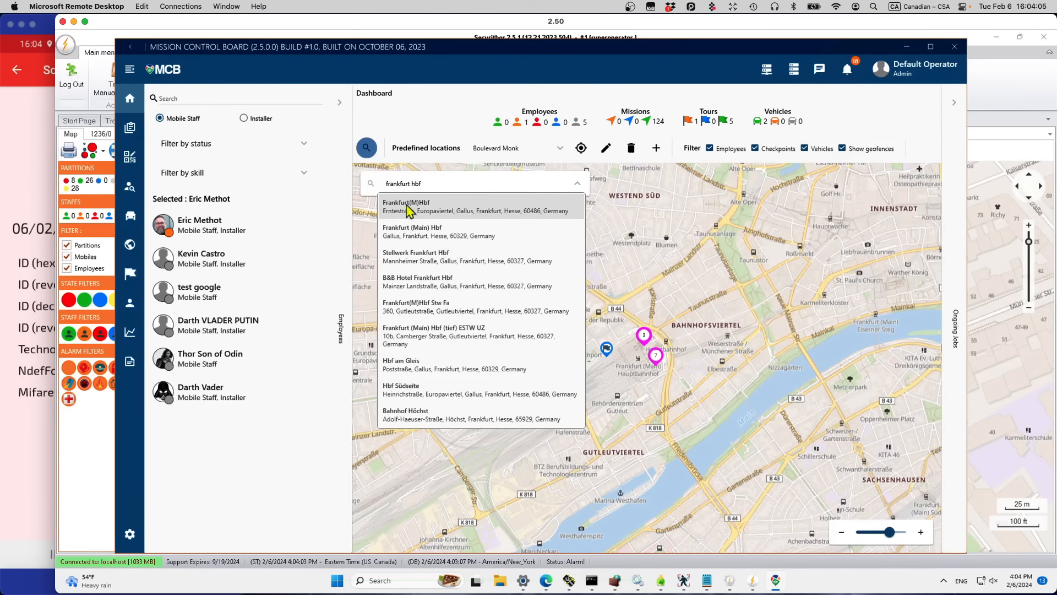
{"action": "left_click", "coordinate": [410, 212]}
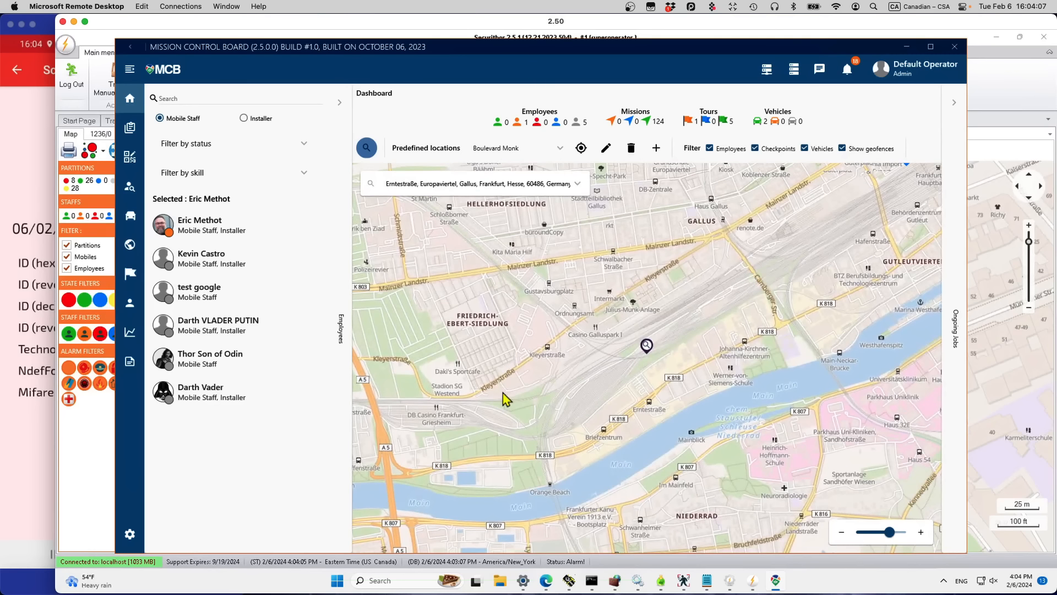
Step: Pan to Hauptbahnhof and pick the first 2nd Floor office site in the station cluster
{"action": "left_click", "coordinate": [647, 347]}
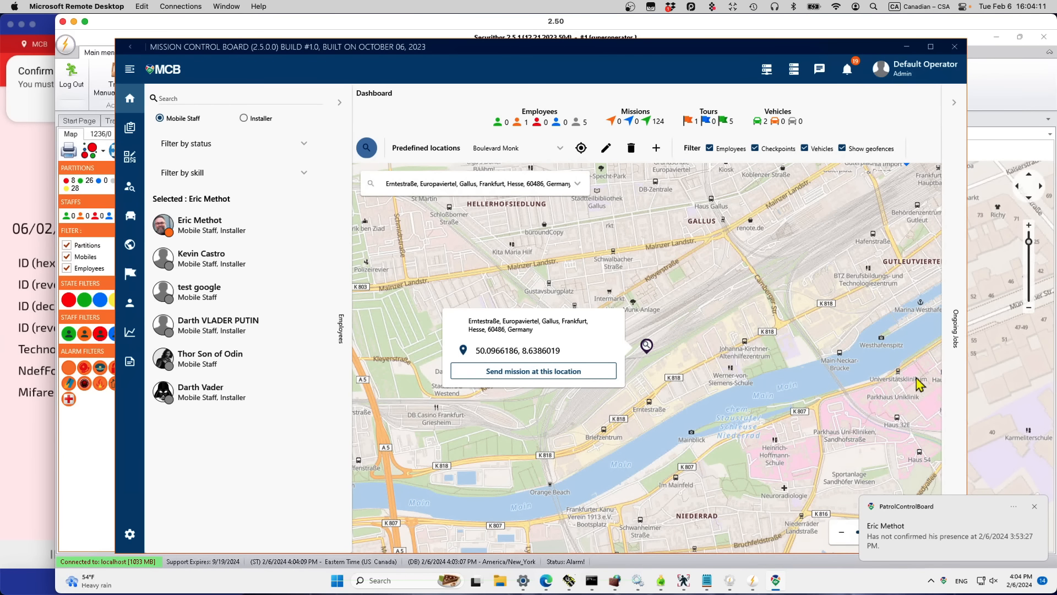
{"action": "left_click", "coordinate": [883, 391]}
{"action": "mouse_move", "coordinate": [873, 332]}
{"action": "left_mouse_down"}
{"action": "mouse_move", "coordinate": [813, 320]}
{"action": "mouse_move", "coordinate": [603, 472]}
{"action": "left_mouse_up"}
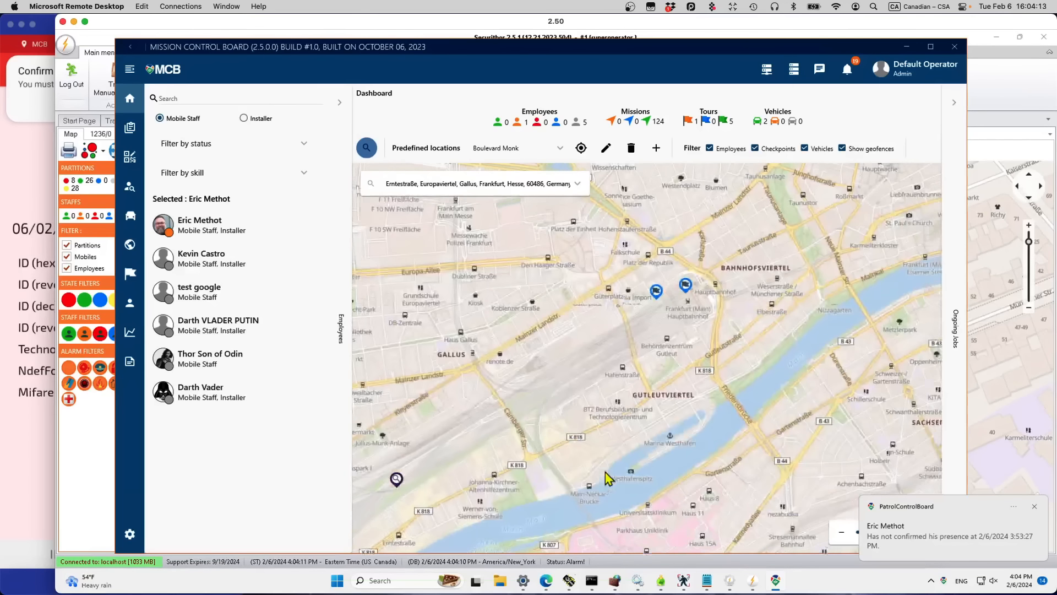
{"action": "left_click", "coordinate": [682, 318]}
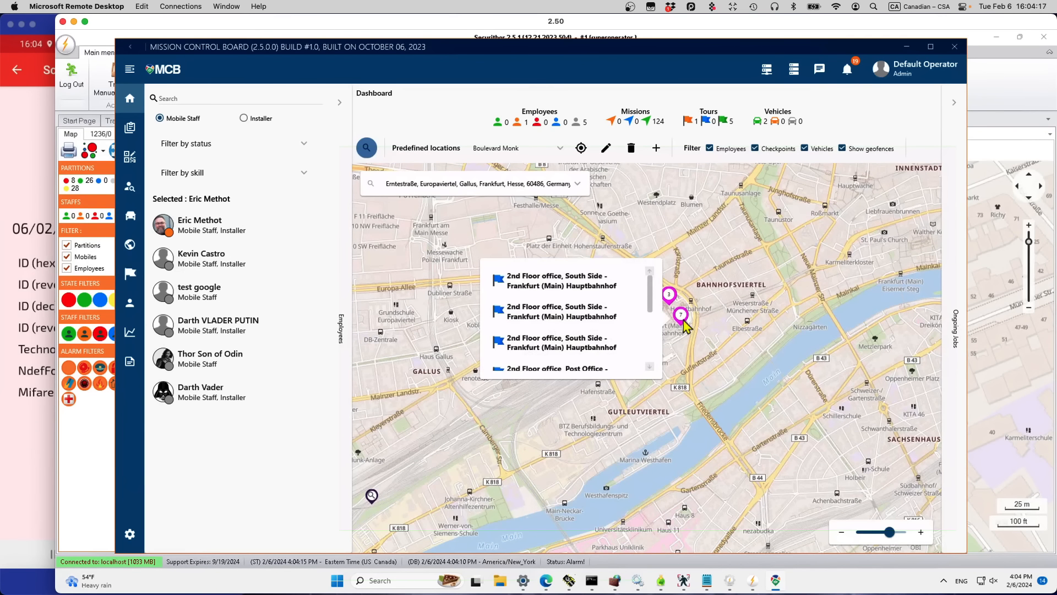
{"action": "left_click", "coordinate": [522, 278]}
{"action": "left_click", "coordinate": [93, 482]}
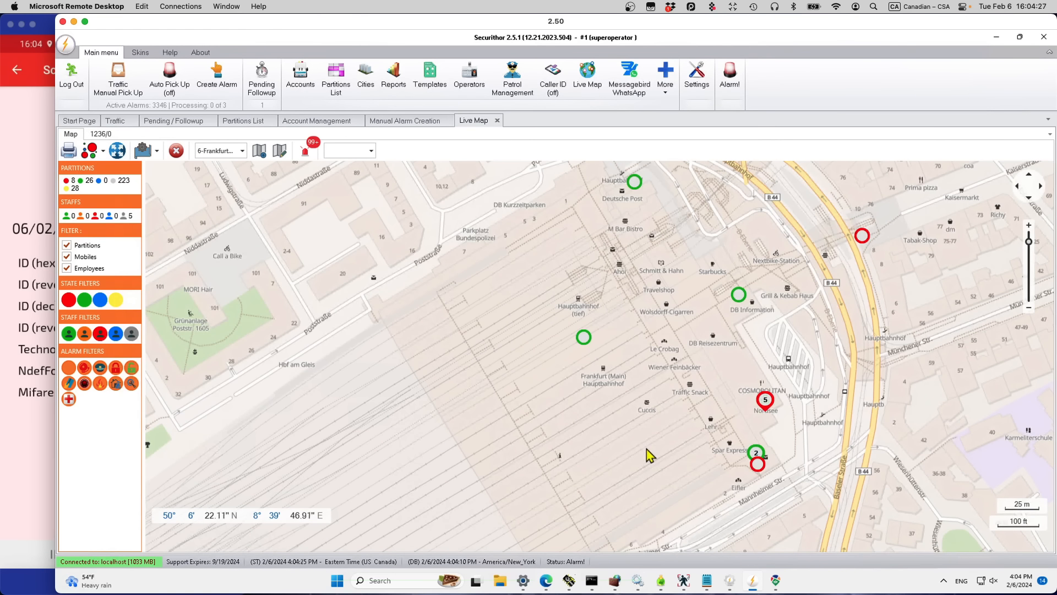
Step: Switch the live map to 4-Montreal Island and expand the first panic alarm
{"action": "left_click", "coordinate": [242, 151]}
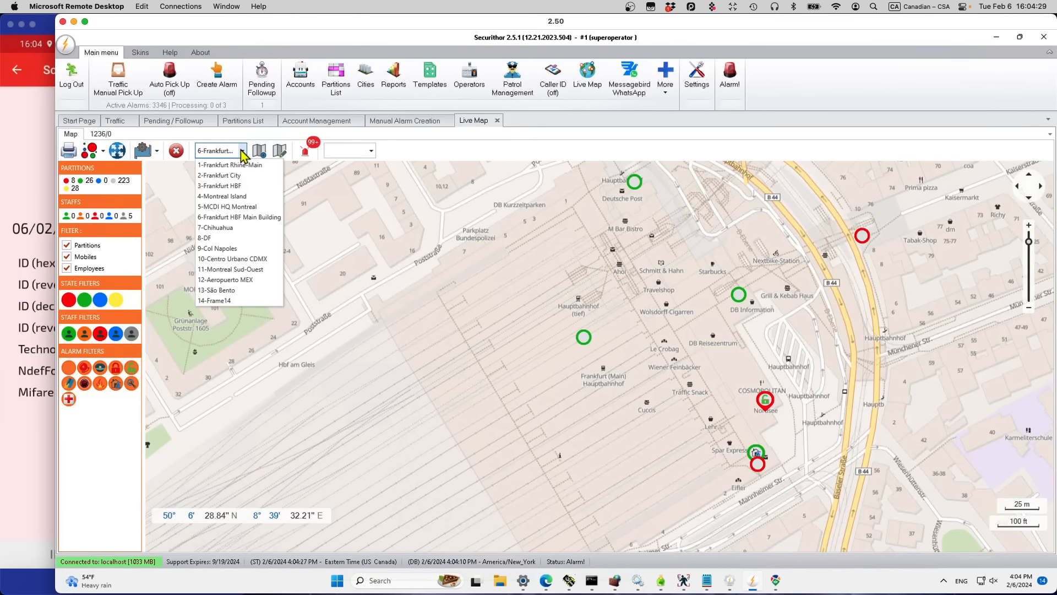
{"action": "left_click", "coordinate": [234, 197]}
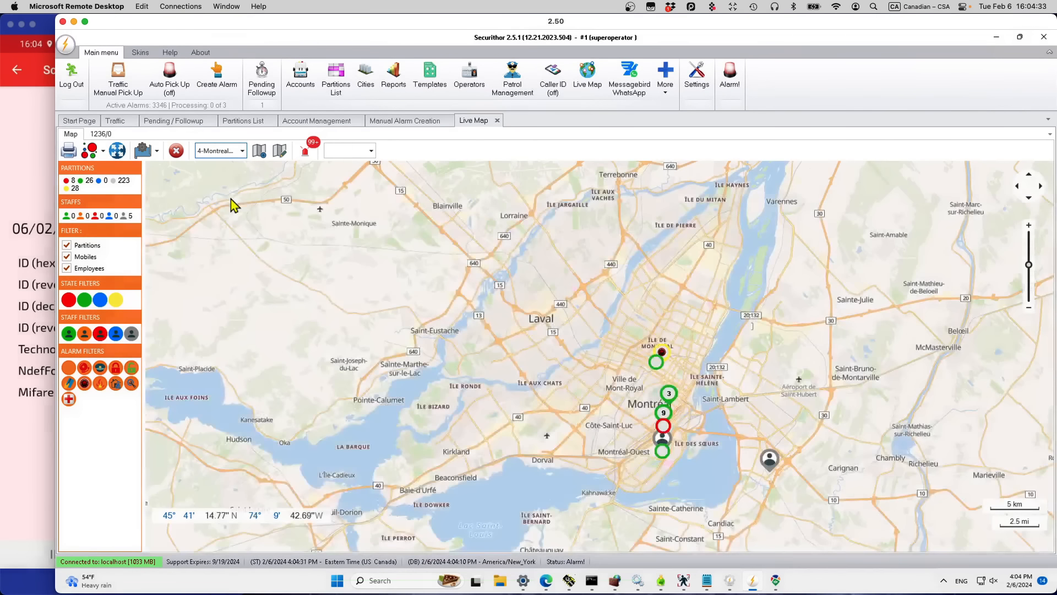
{"action": "left_click", "coordinate": [662, 352]}
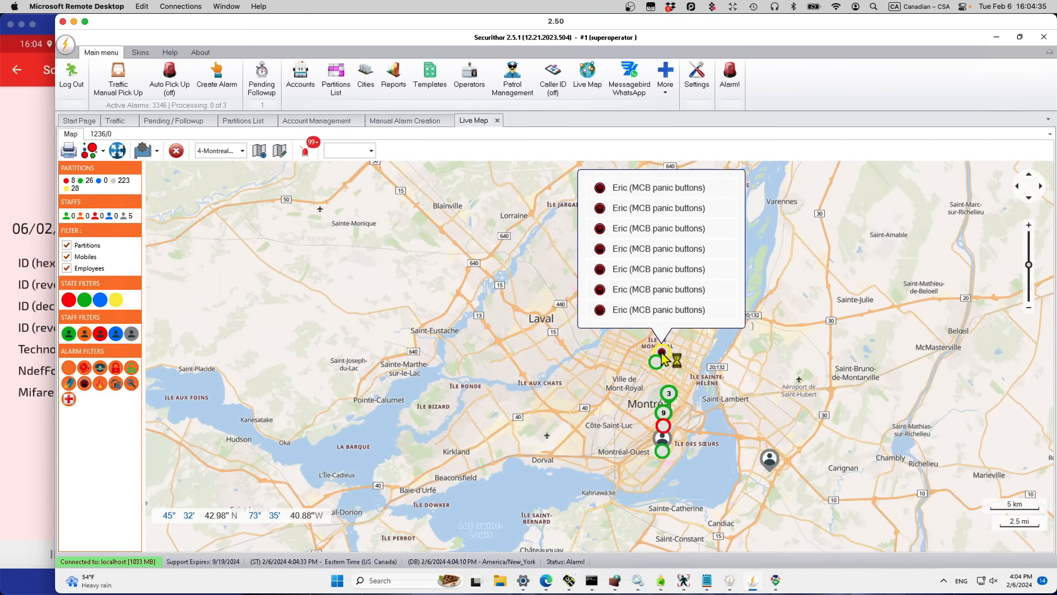
{"action": "left_click", "coordinate": [650, 189]}
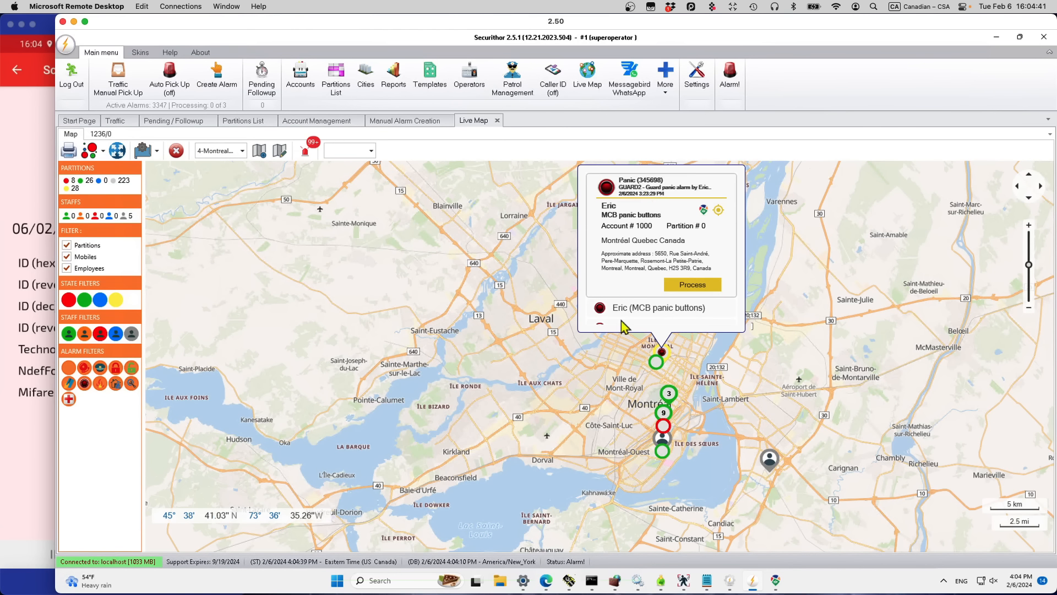
Step: Recheck the first panic alarm for nearby staff, then return the phone to the driver list
{"action": "left_click", "coordinate": [621, 370]}
{"action": "left_click", "coordinate": [662, 353]}
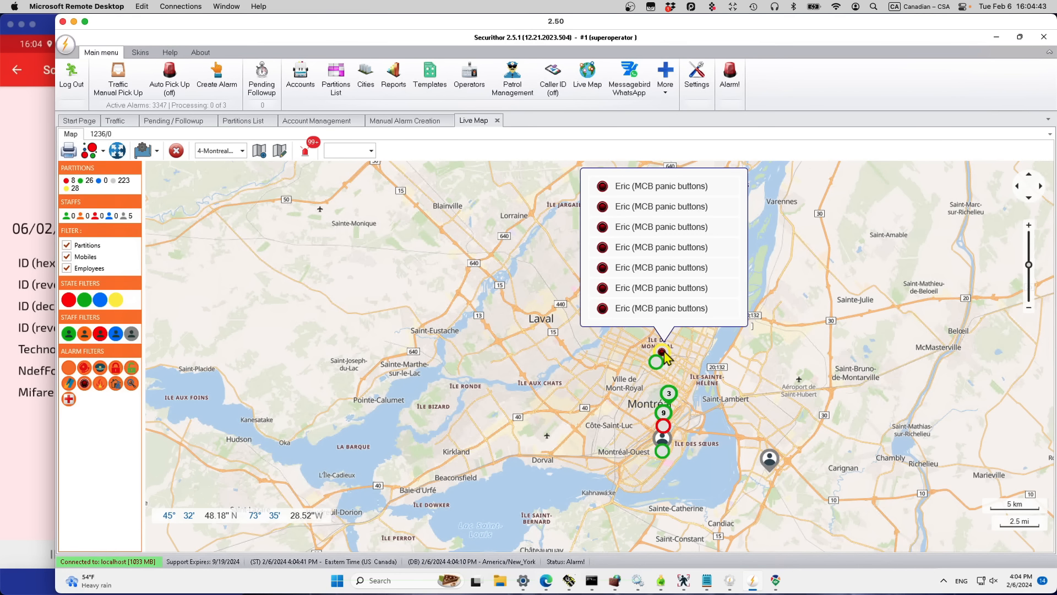
{"action": "left_click", "coordinate": [648, 193]}
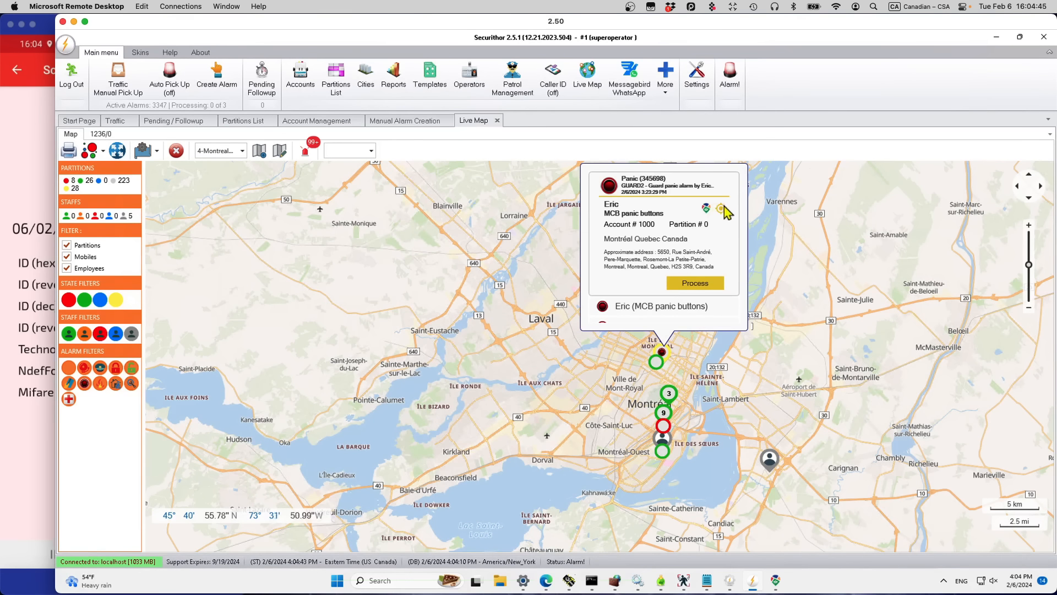
{"action": "left_click", "coordinate": [706, 208]}
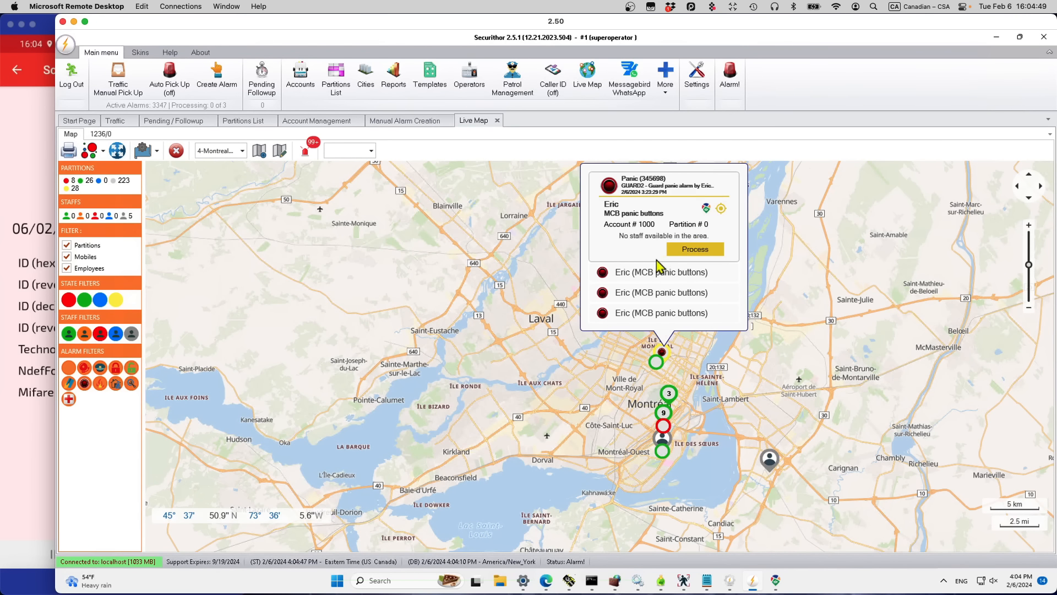
{"action": "left_click", "coordinate": [584, 389]}
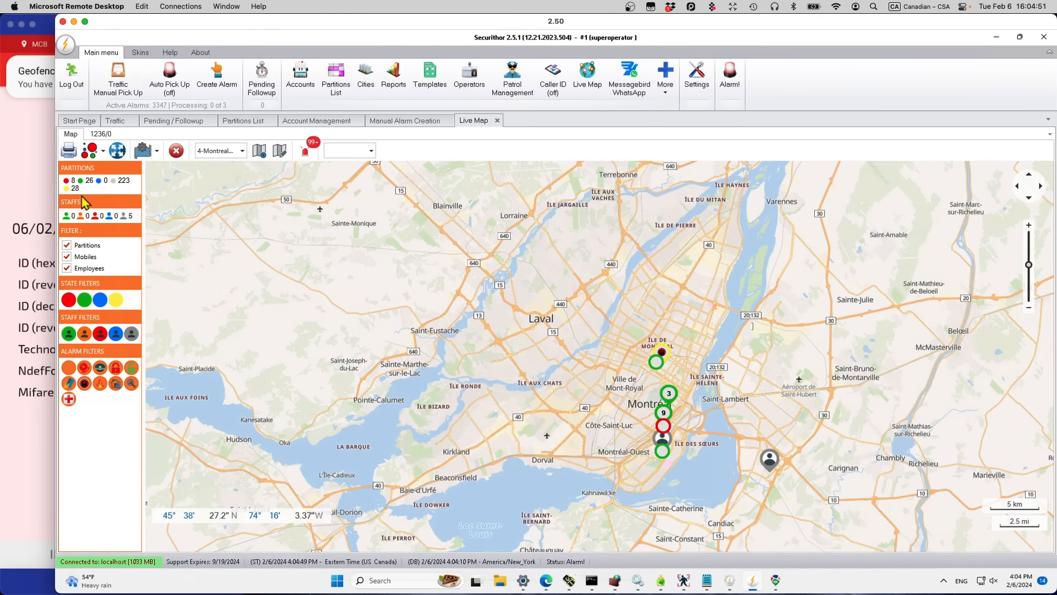
{"action": "left_click", "coordinate": [27, 185]}
{"action": "left_click", "coordinate": [197, 553]}
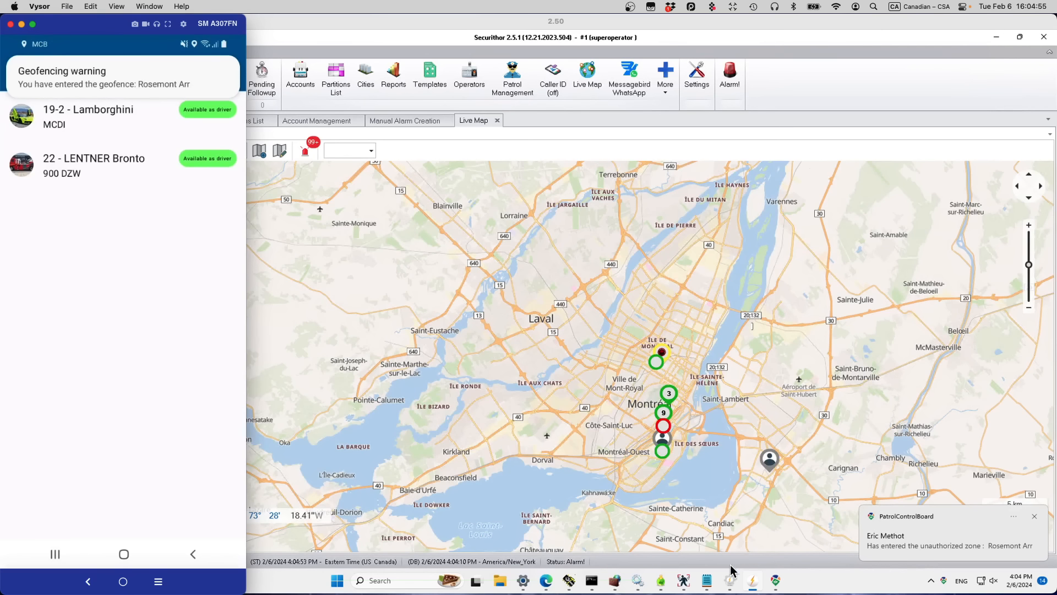
Step: Cancel Tour 76: ROSEMONT with reason 'Snow storm, difficult to reach' and note 'ok'
{"action": "left_click", "coordinate": [776, 580]}
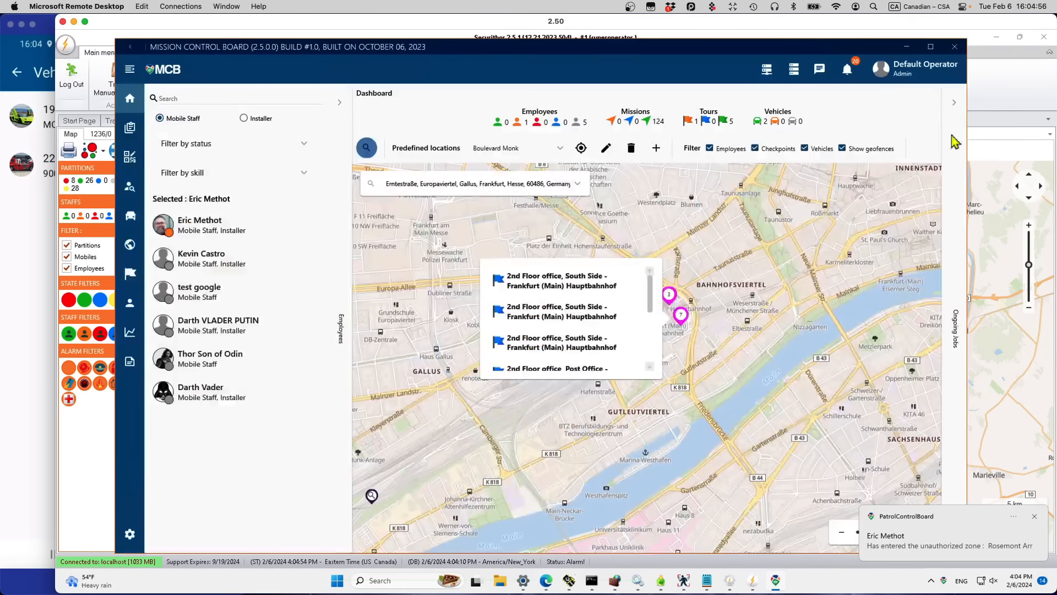
{"action": "left_click", "coordinate": [954, 103]}
{"action": "left_click", "coordinate": [836, 214]}
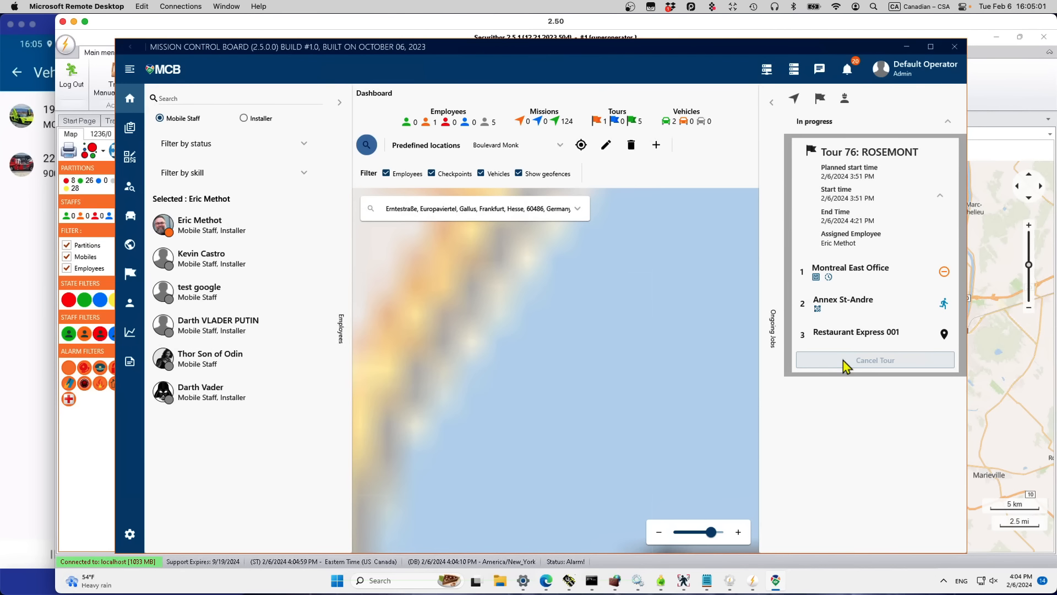
{"action": "left_click", "coordinate": [844, 362]}
{"action": "left_click", "coordinate": [494, 306]}
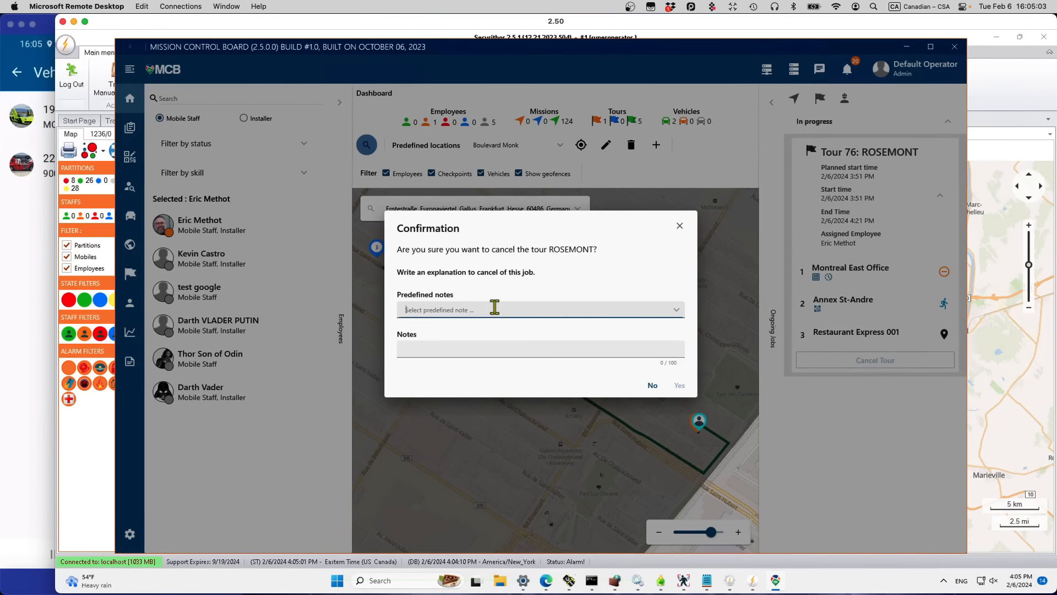
{"action": "left_click", "coordinate": [676, 309]}
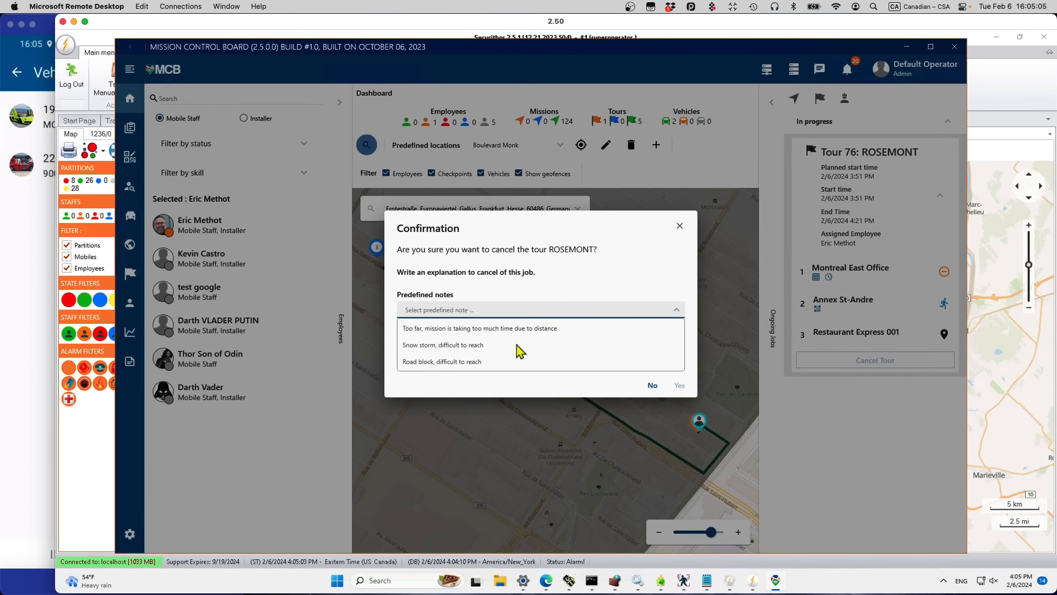
{"action": "left_click", "coordinate": [455, 344]}
{"action": "left_click", "coordinate": [455, 347]}
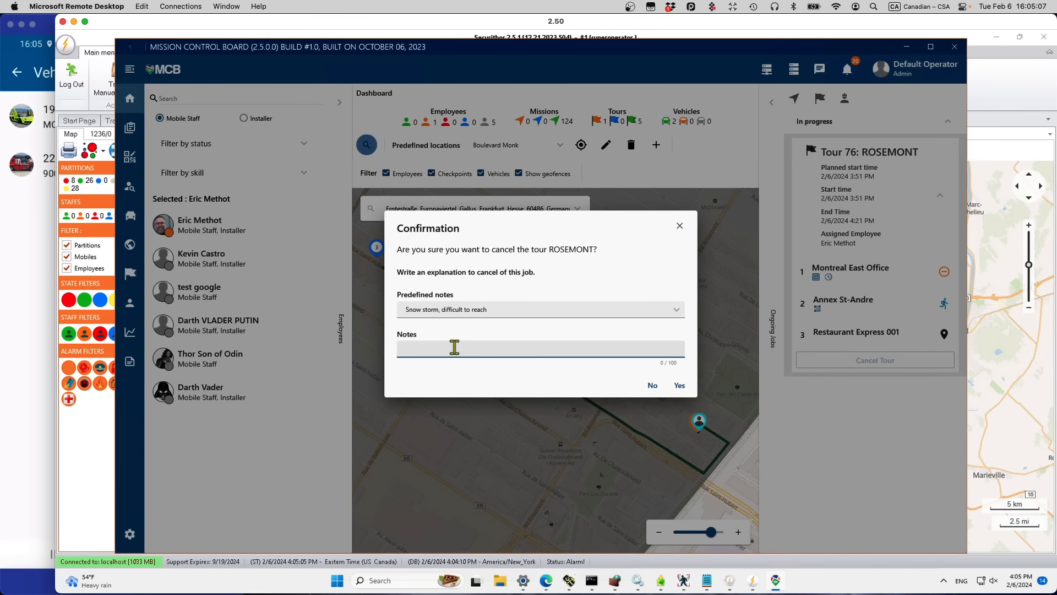
{"action": "type", "text": "ok"}
{"action": "left_click", "coordinate": [679, 386]}
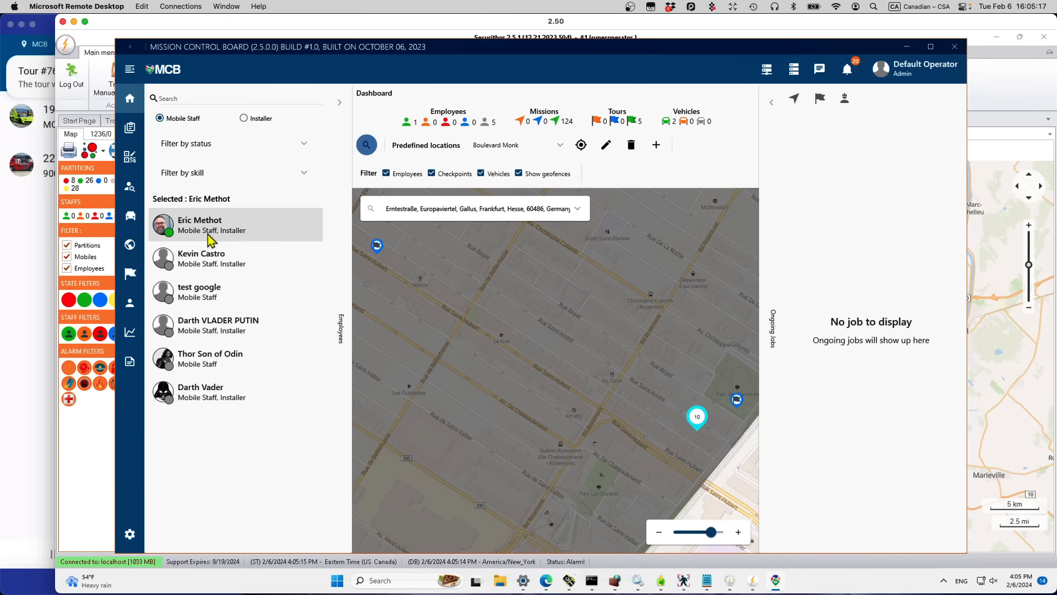
Step: Check nearby staff for panic alarm 345190 and start processing it
{"action": "left_click", "coordinate": [906, 48]}
{"action": "left_click", "coordinate": [664, 354]}
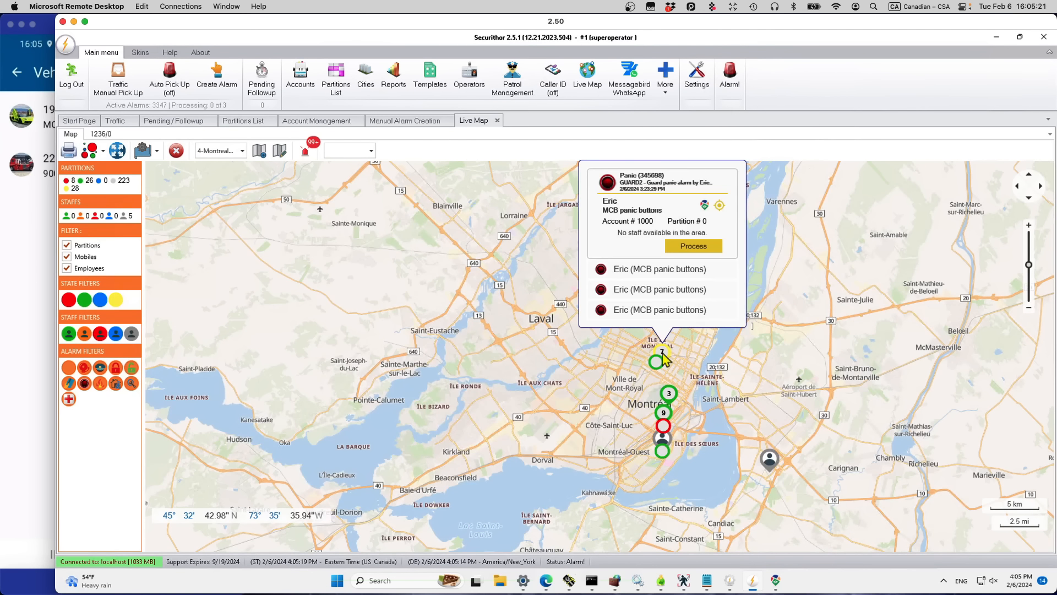
{"action": "left_click", "coordinate": [642, 289]}
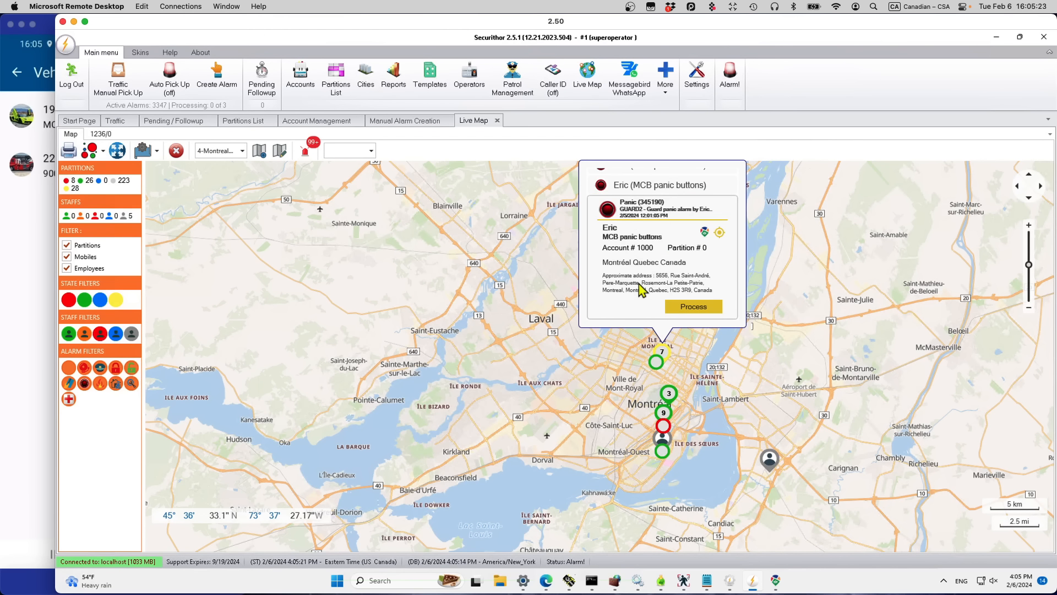
{"action": "left_click", "coordinate": [705, 232]}
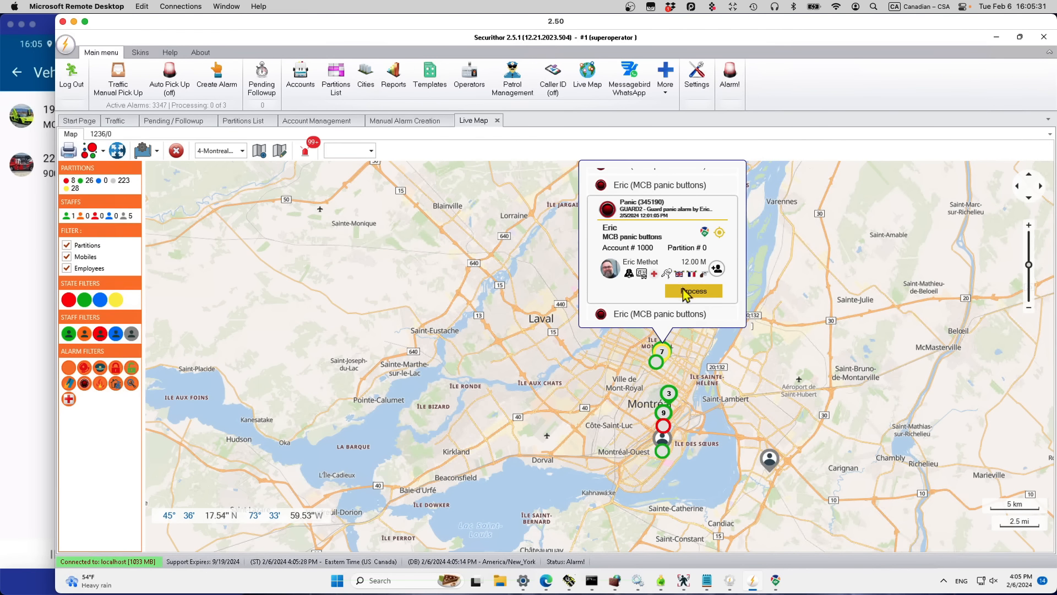
{"action": "left_click", "coordinate": [693, 291]}
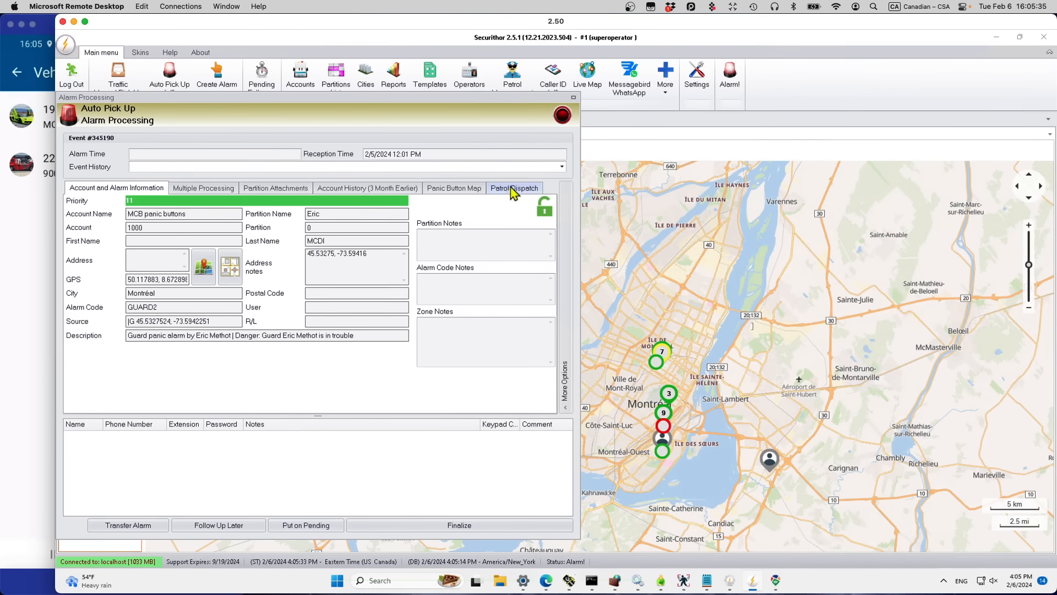
Step: Tick the nearby staff member on the alarm's Patrol Dispatch tab
{"action": "left_click", "coordinate": [514, 188]}
{"action": "left_click", "coordinate": [93, 286]}
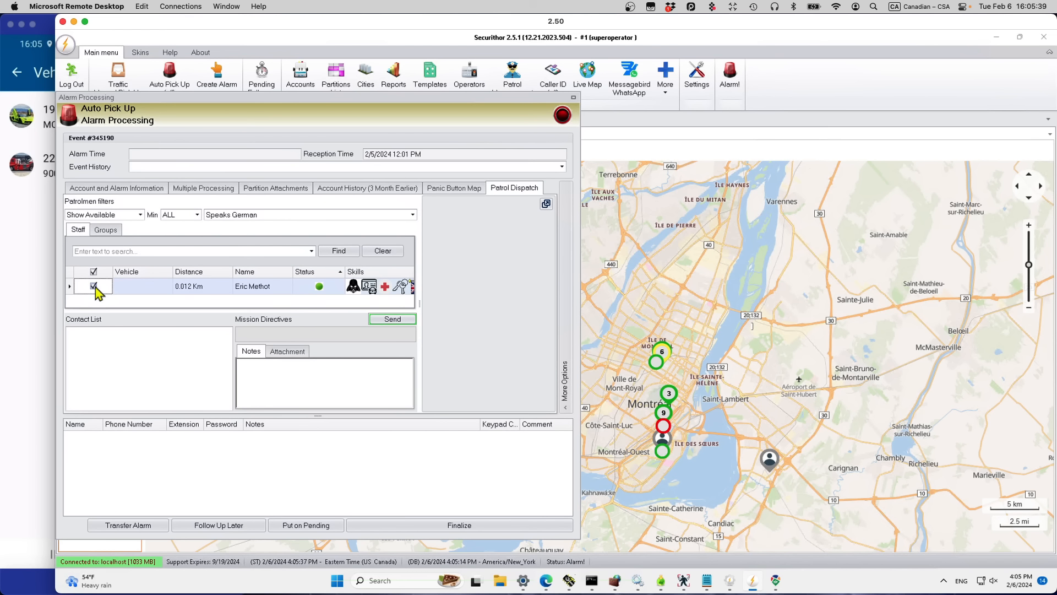
{"action": "left_click", "coordinate": [639, 283]}
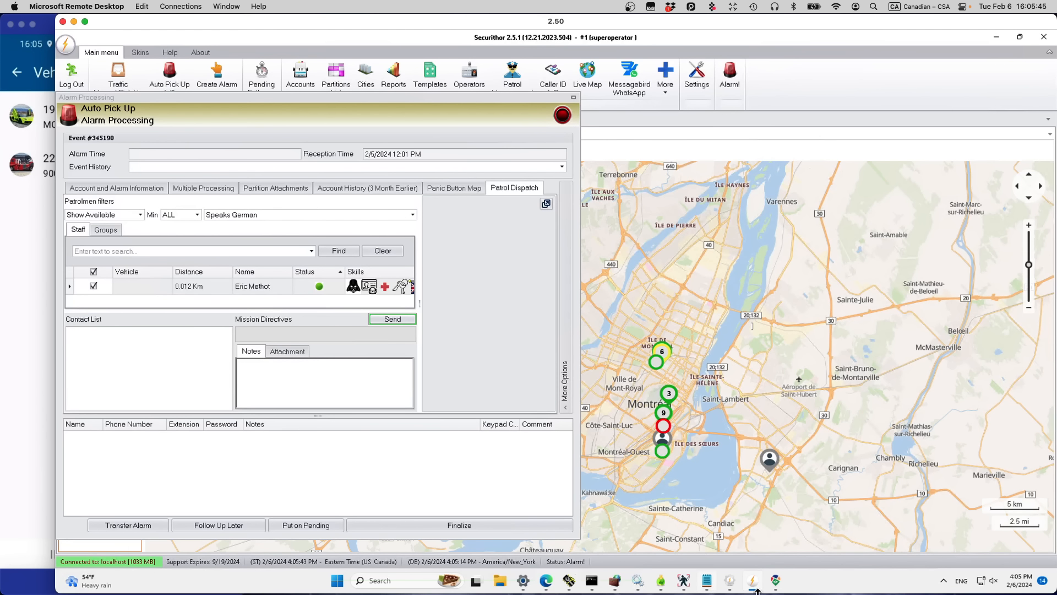
{"action": "left_click", "coordinate": [777, 582]}
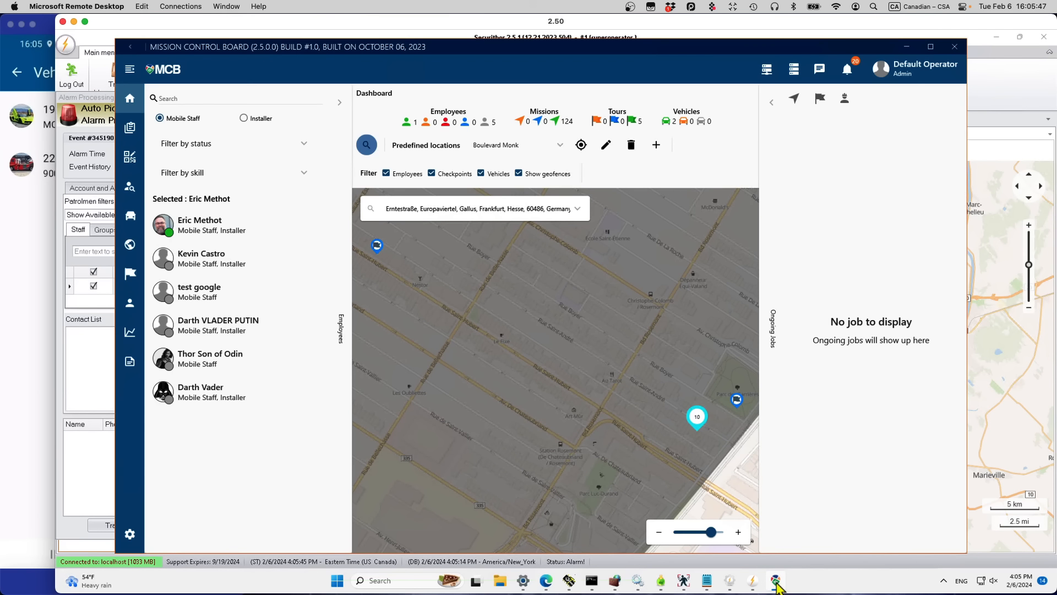